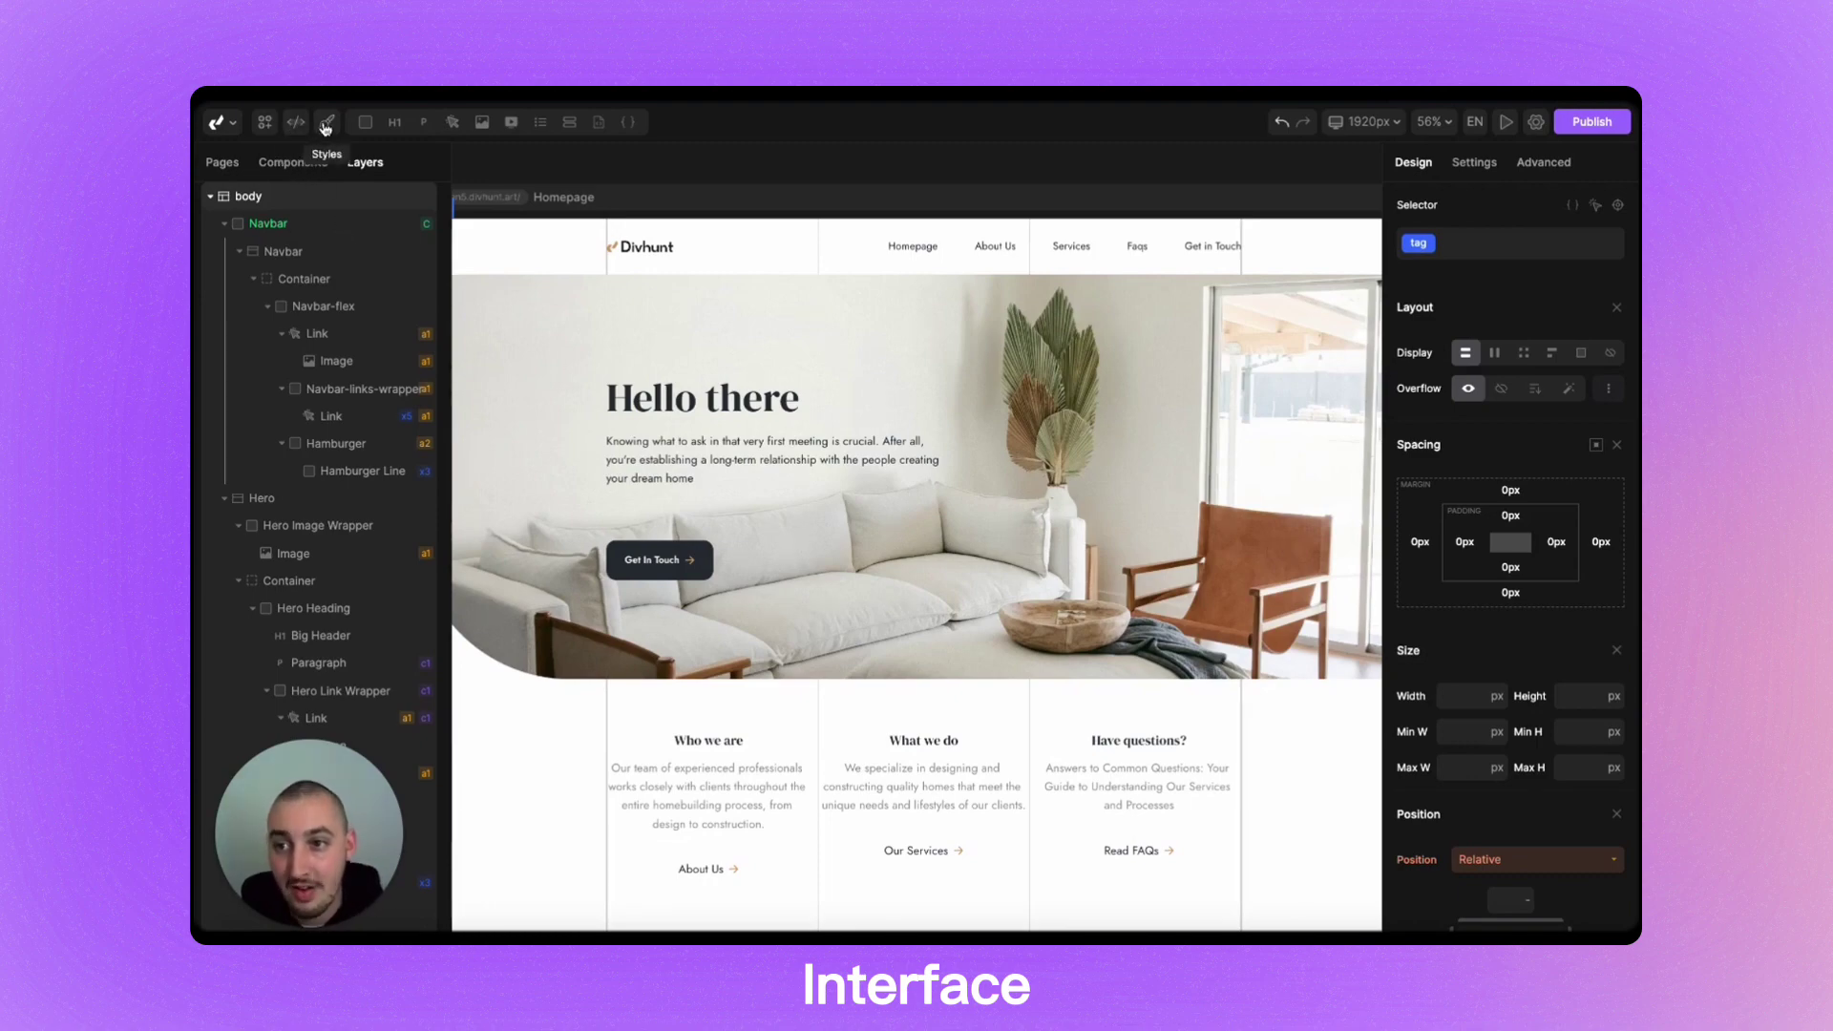
- Look over the element toolbar and the 1920px breakpoint control above the Homepage canvas
mouse_move(363, 130)
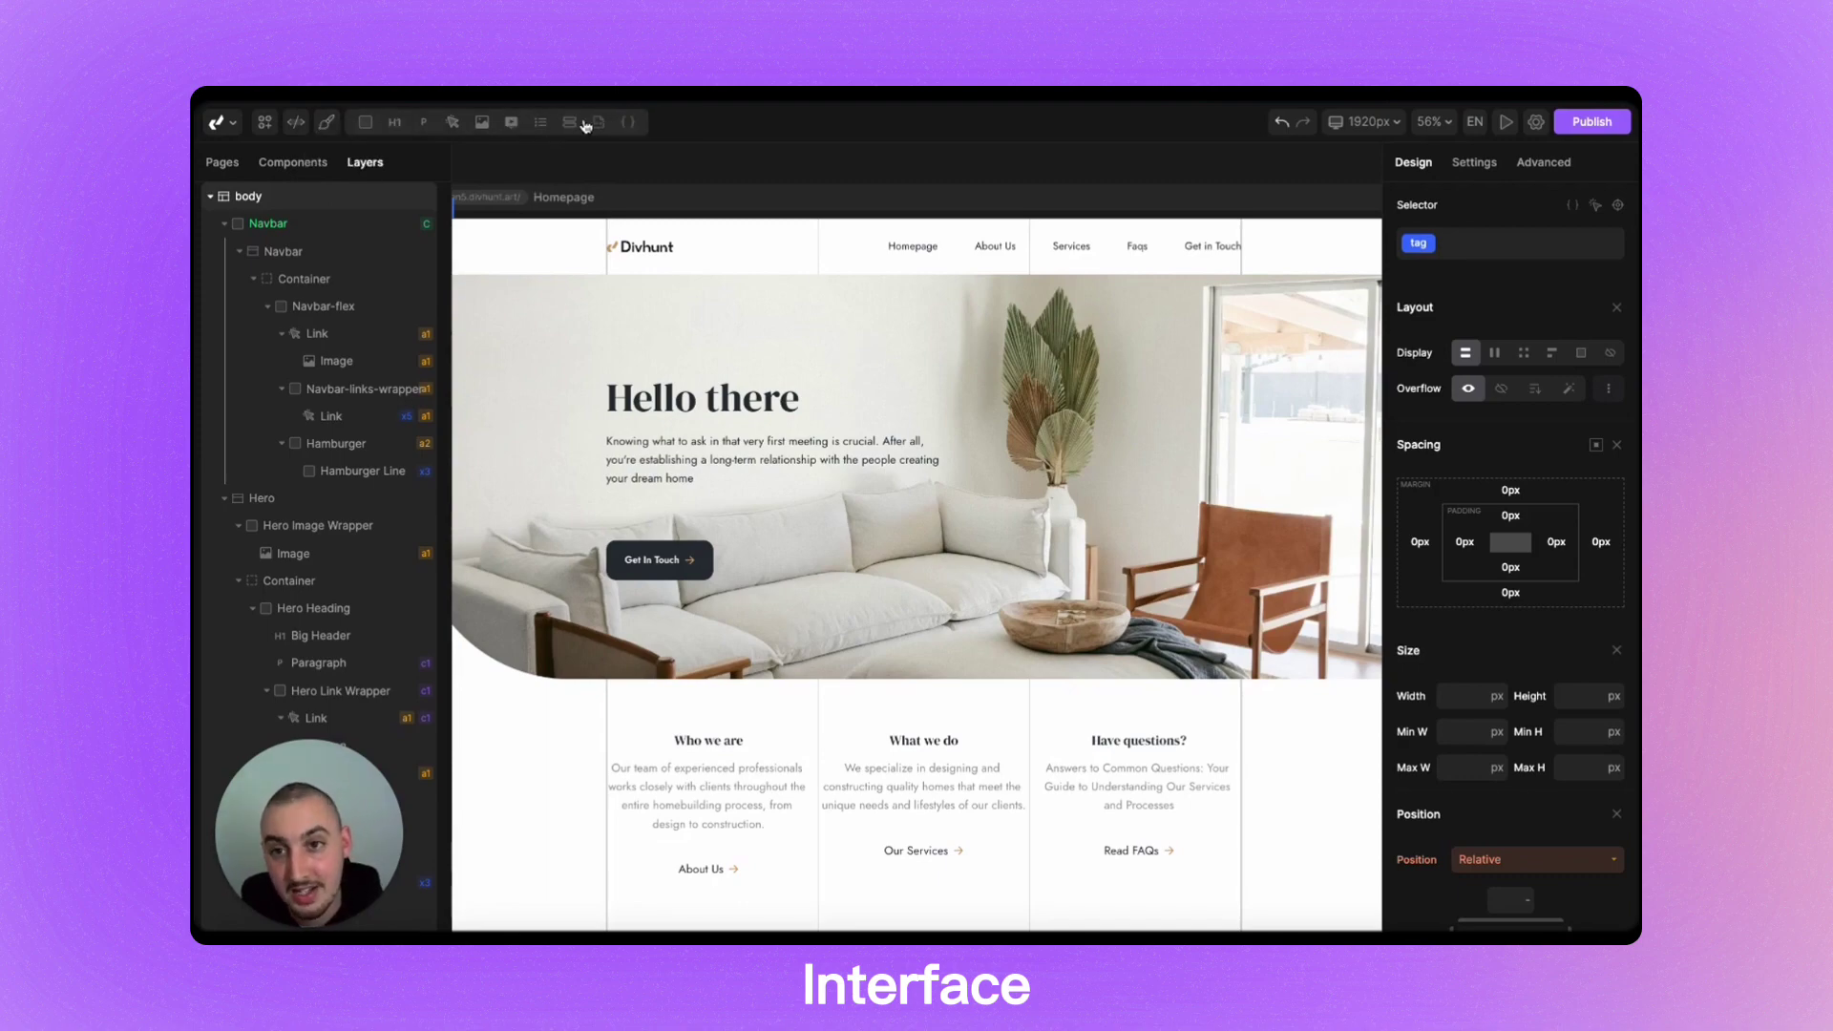
mouse_move(571, 122)
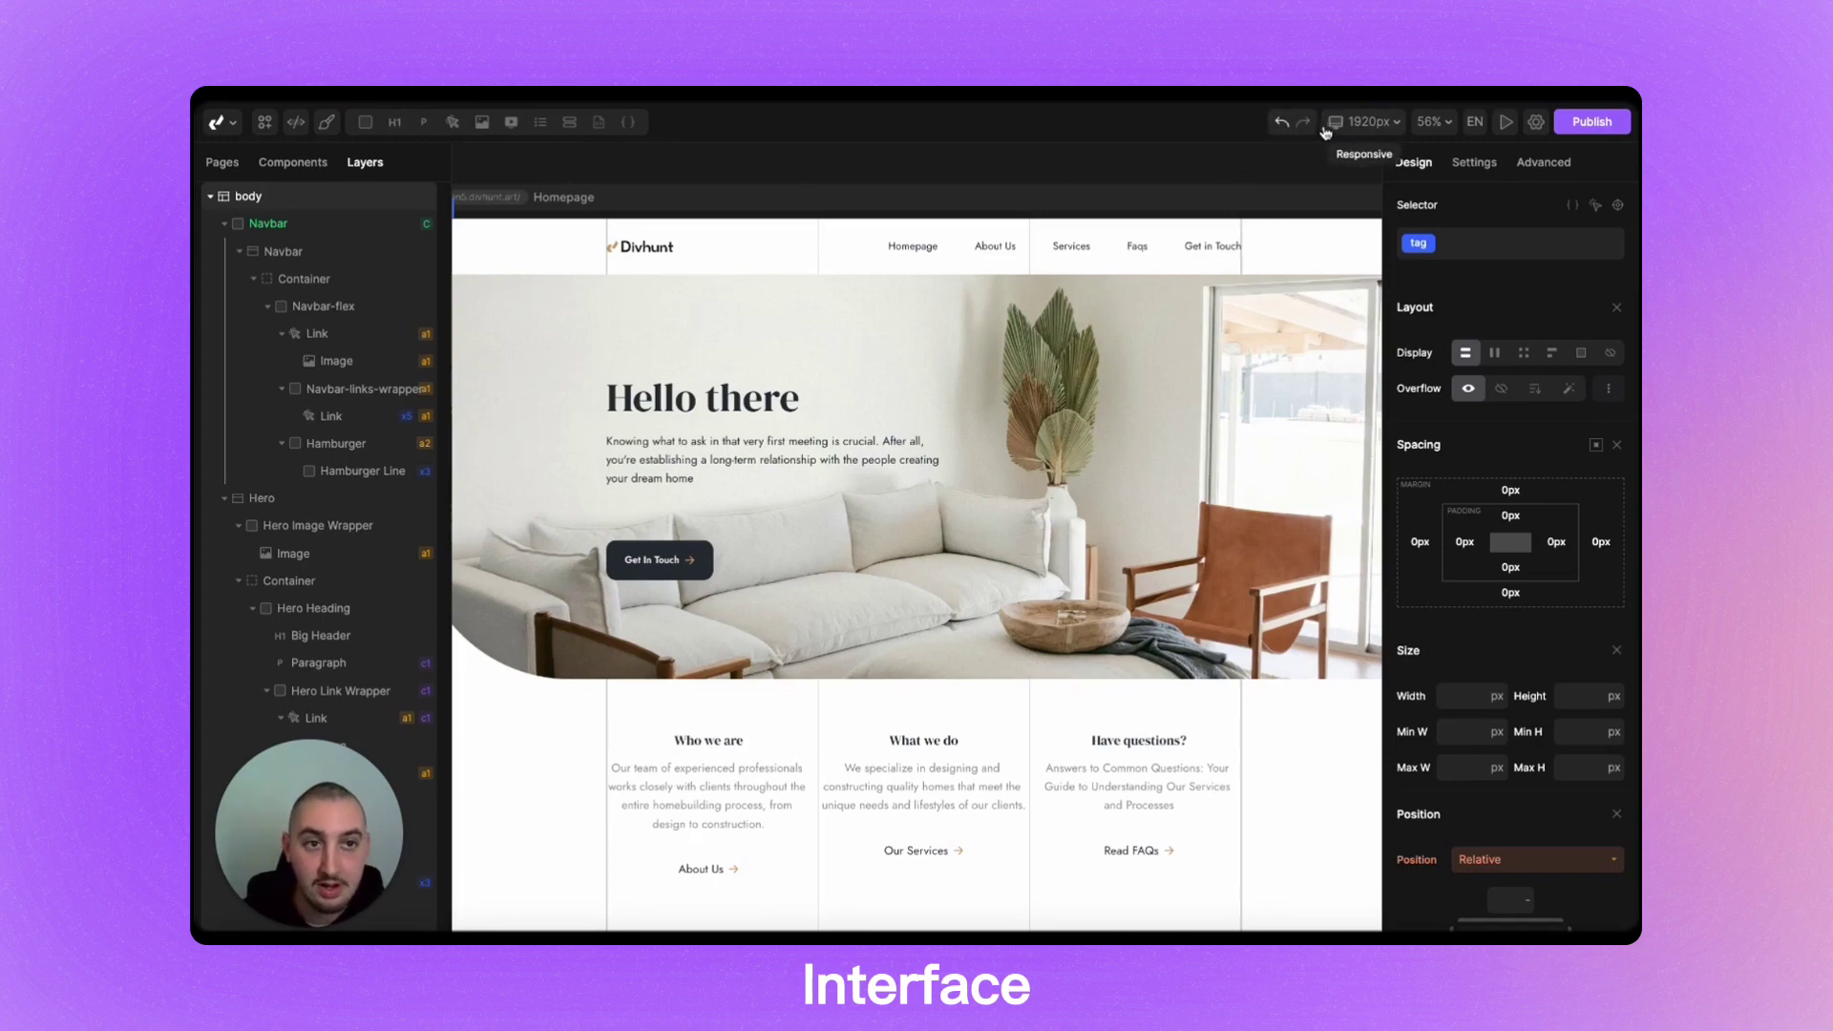
- Preview the homepage at the 767px breakpoint, then switch back to 1920px
left_click(1346, 131)
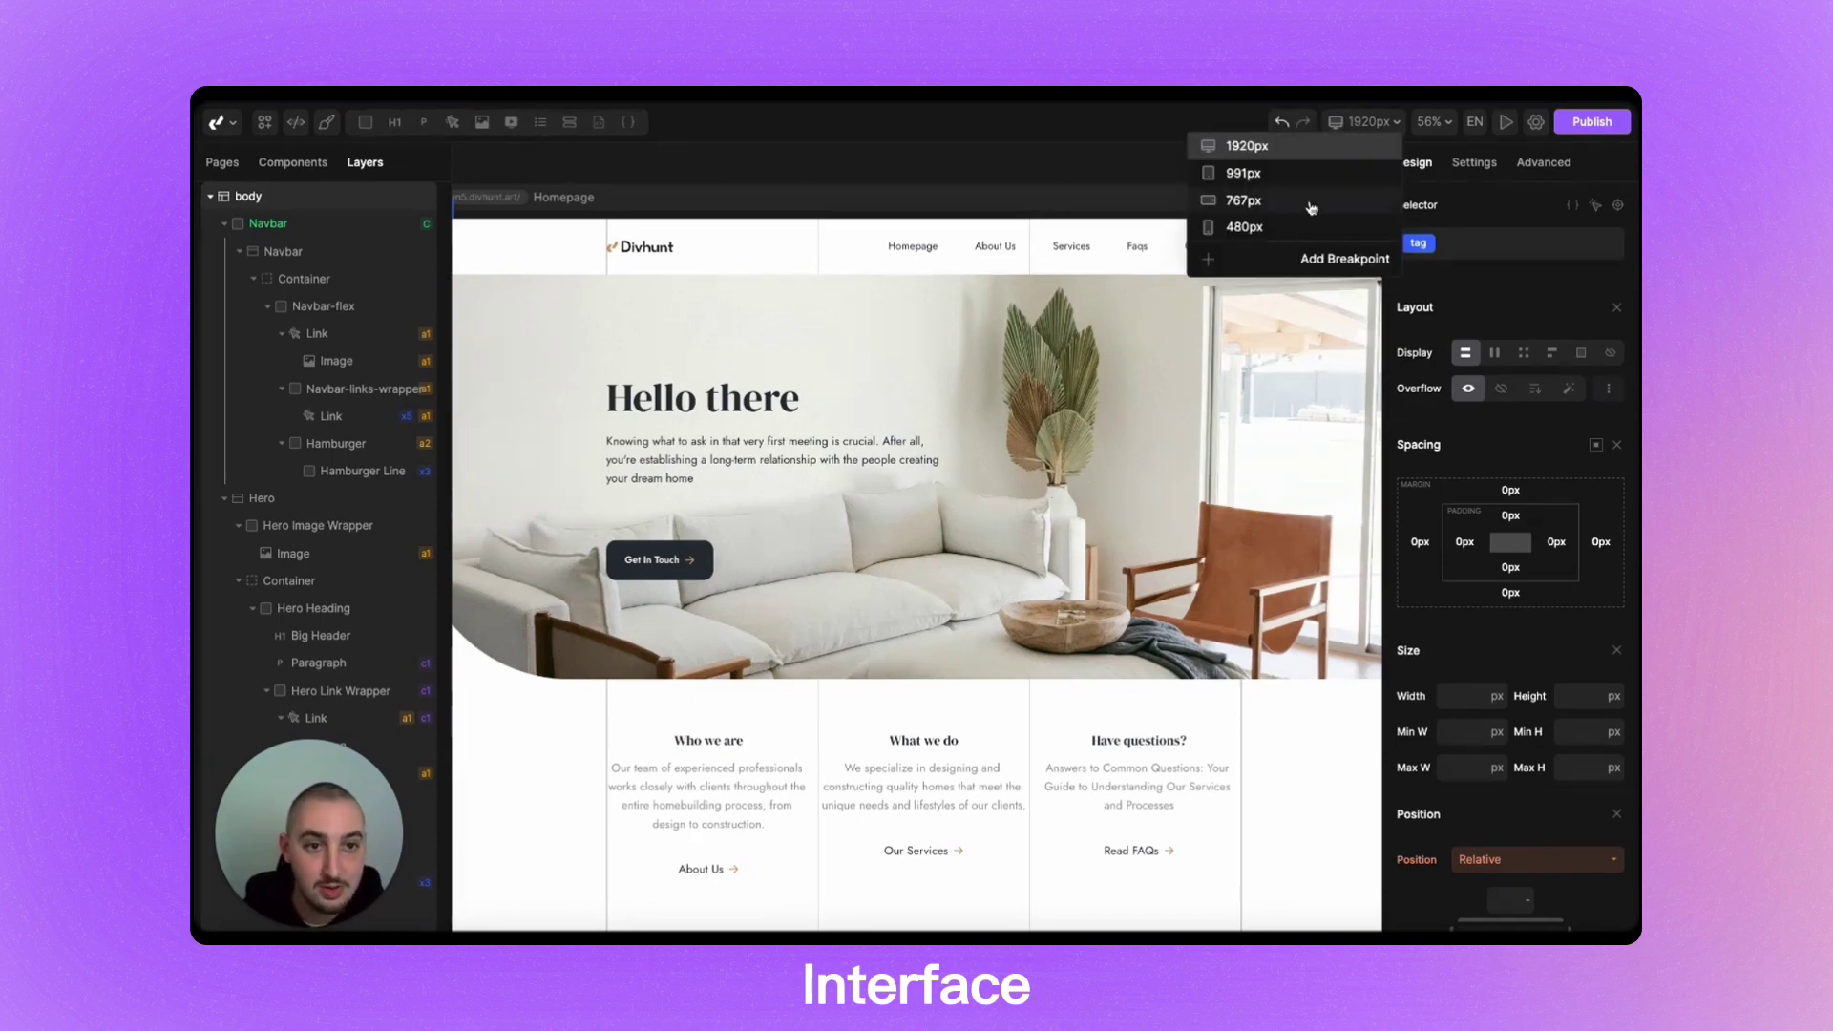
left_click(1313, 201)
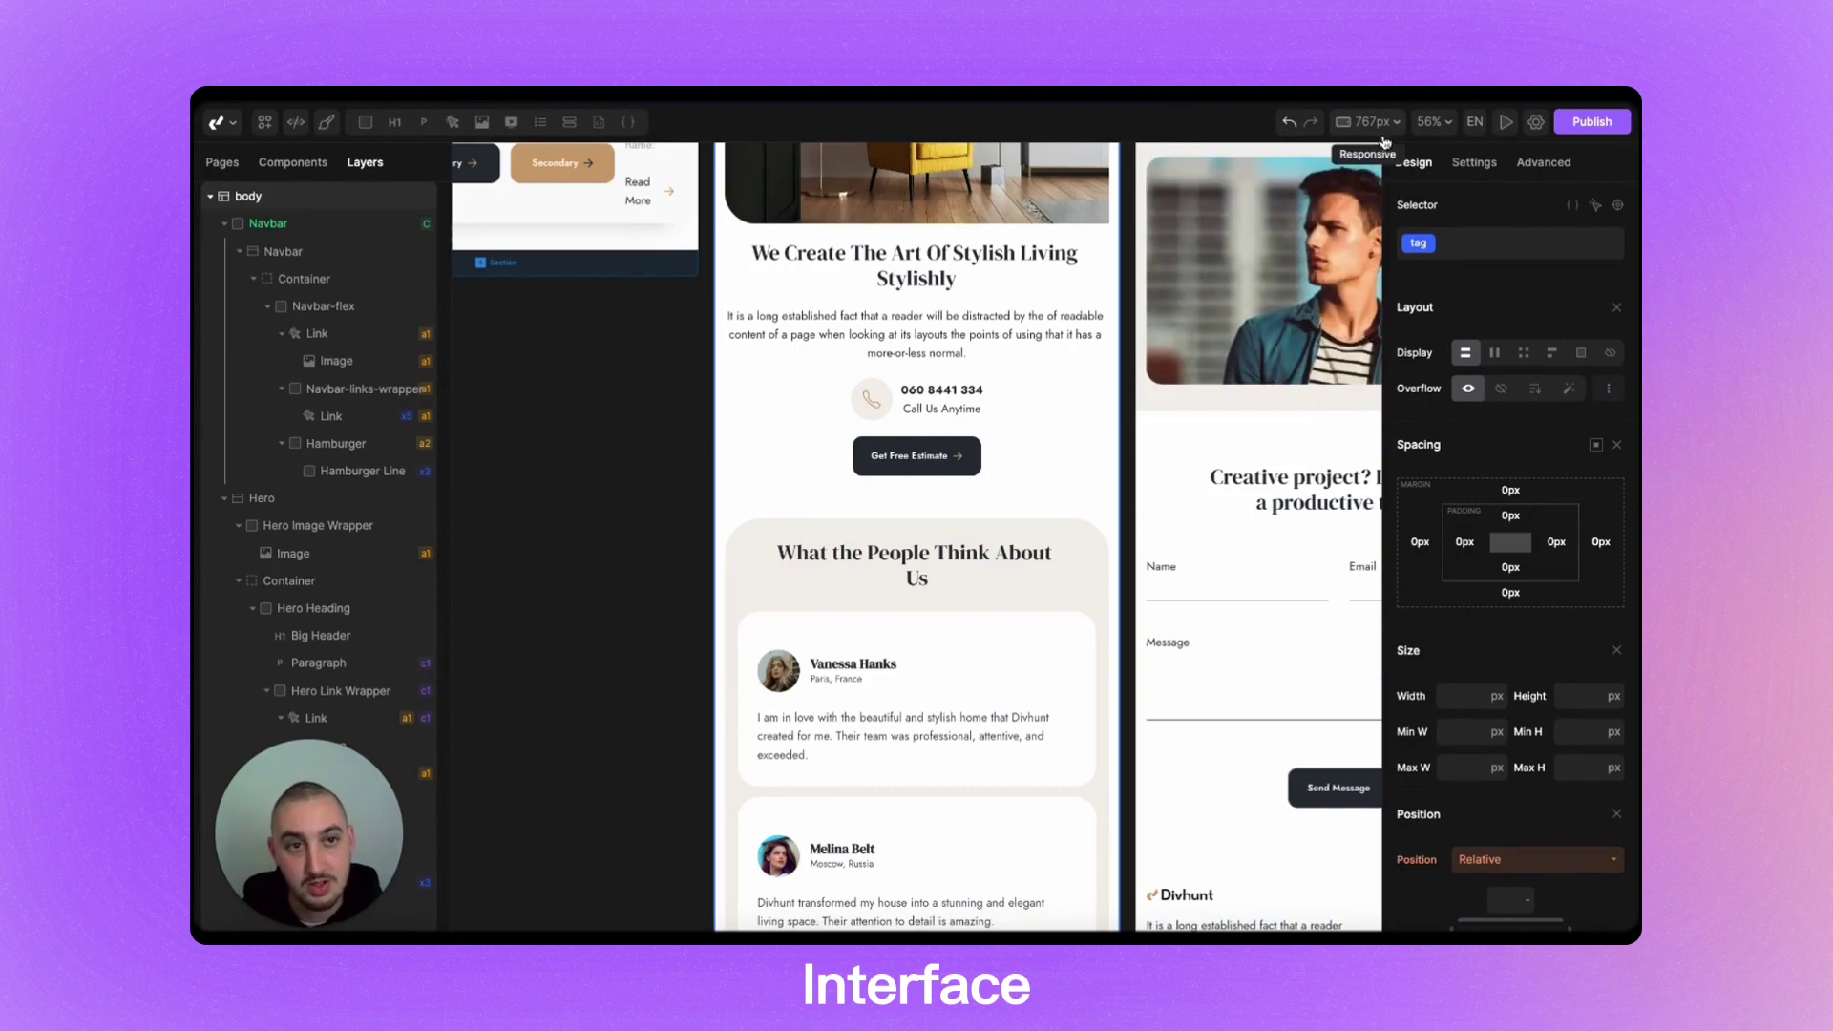
left_click(1365, 122)
left_click(1246, 145)
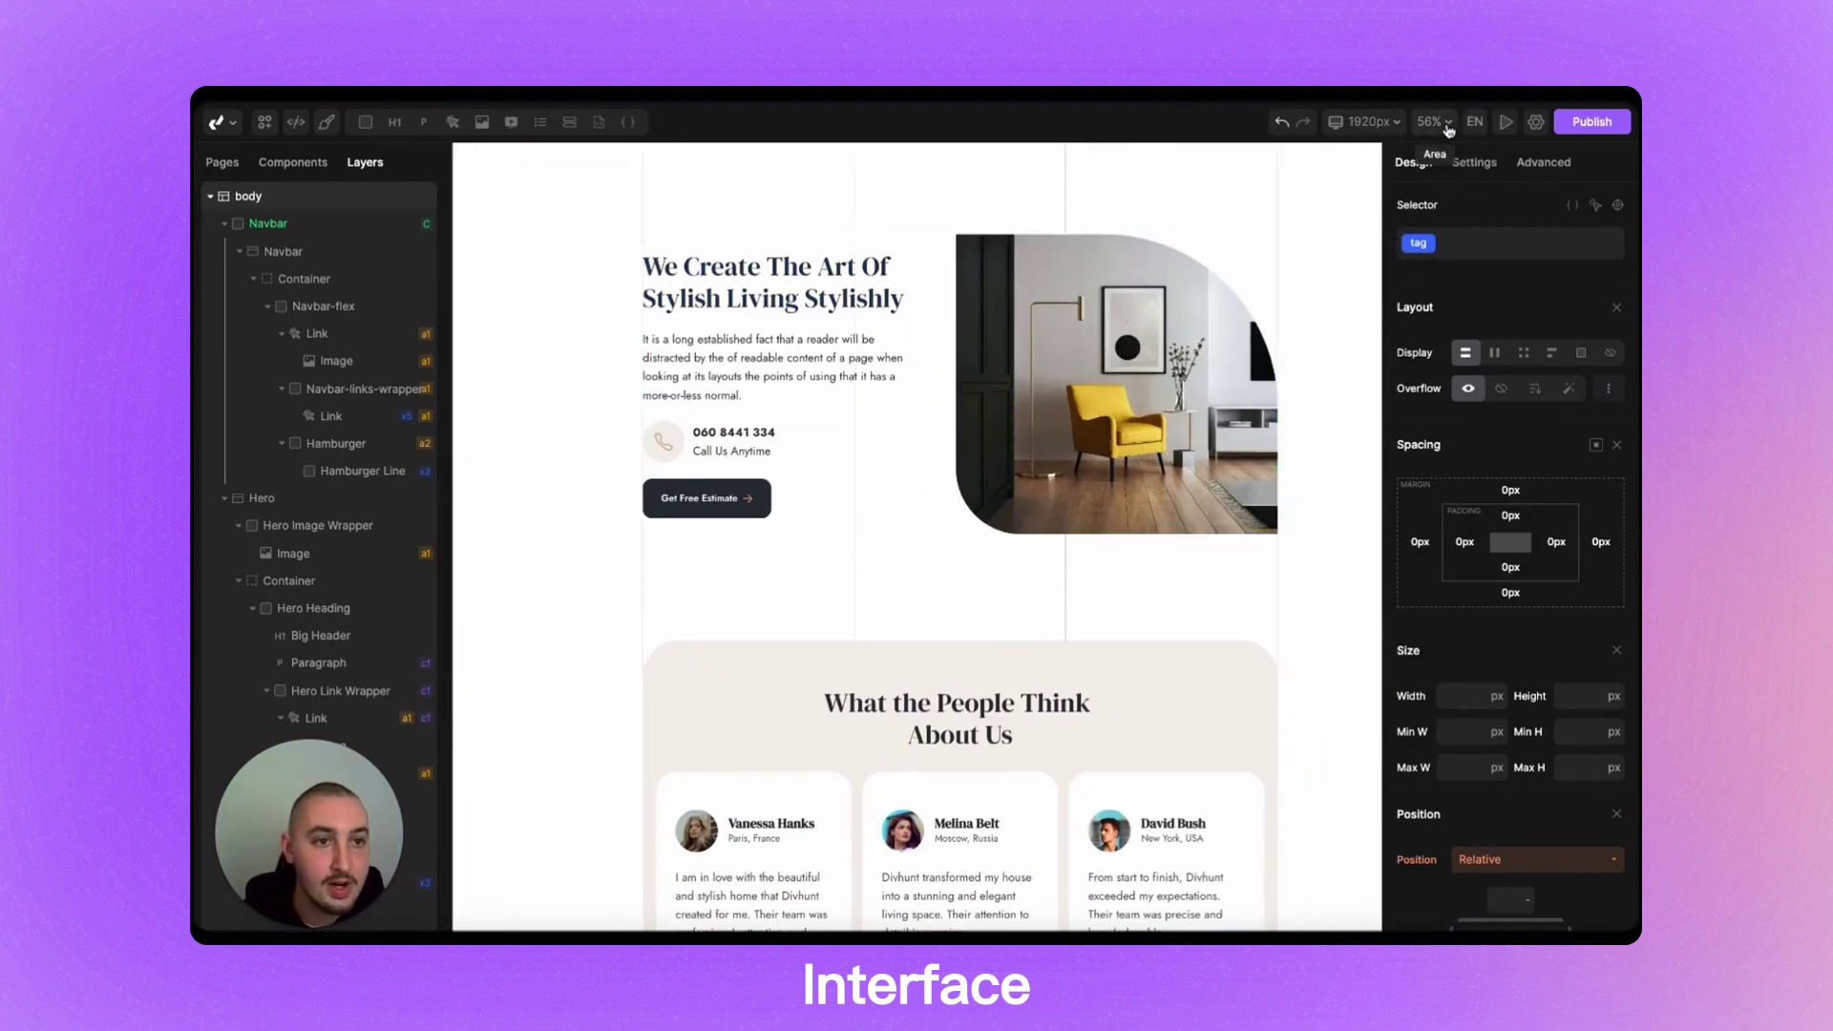
- Open the project settings to check the site's available languages
scroll(1157, 315, "down", 6)
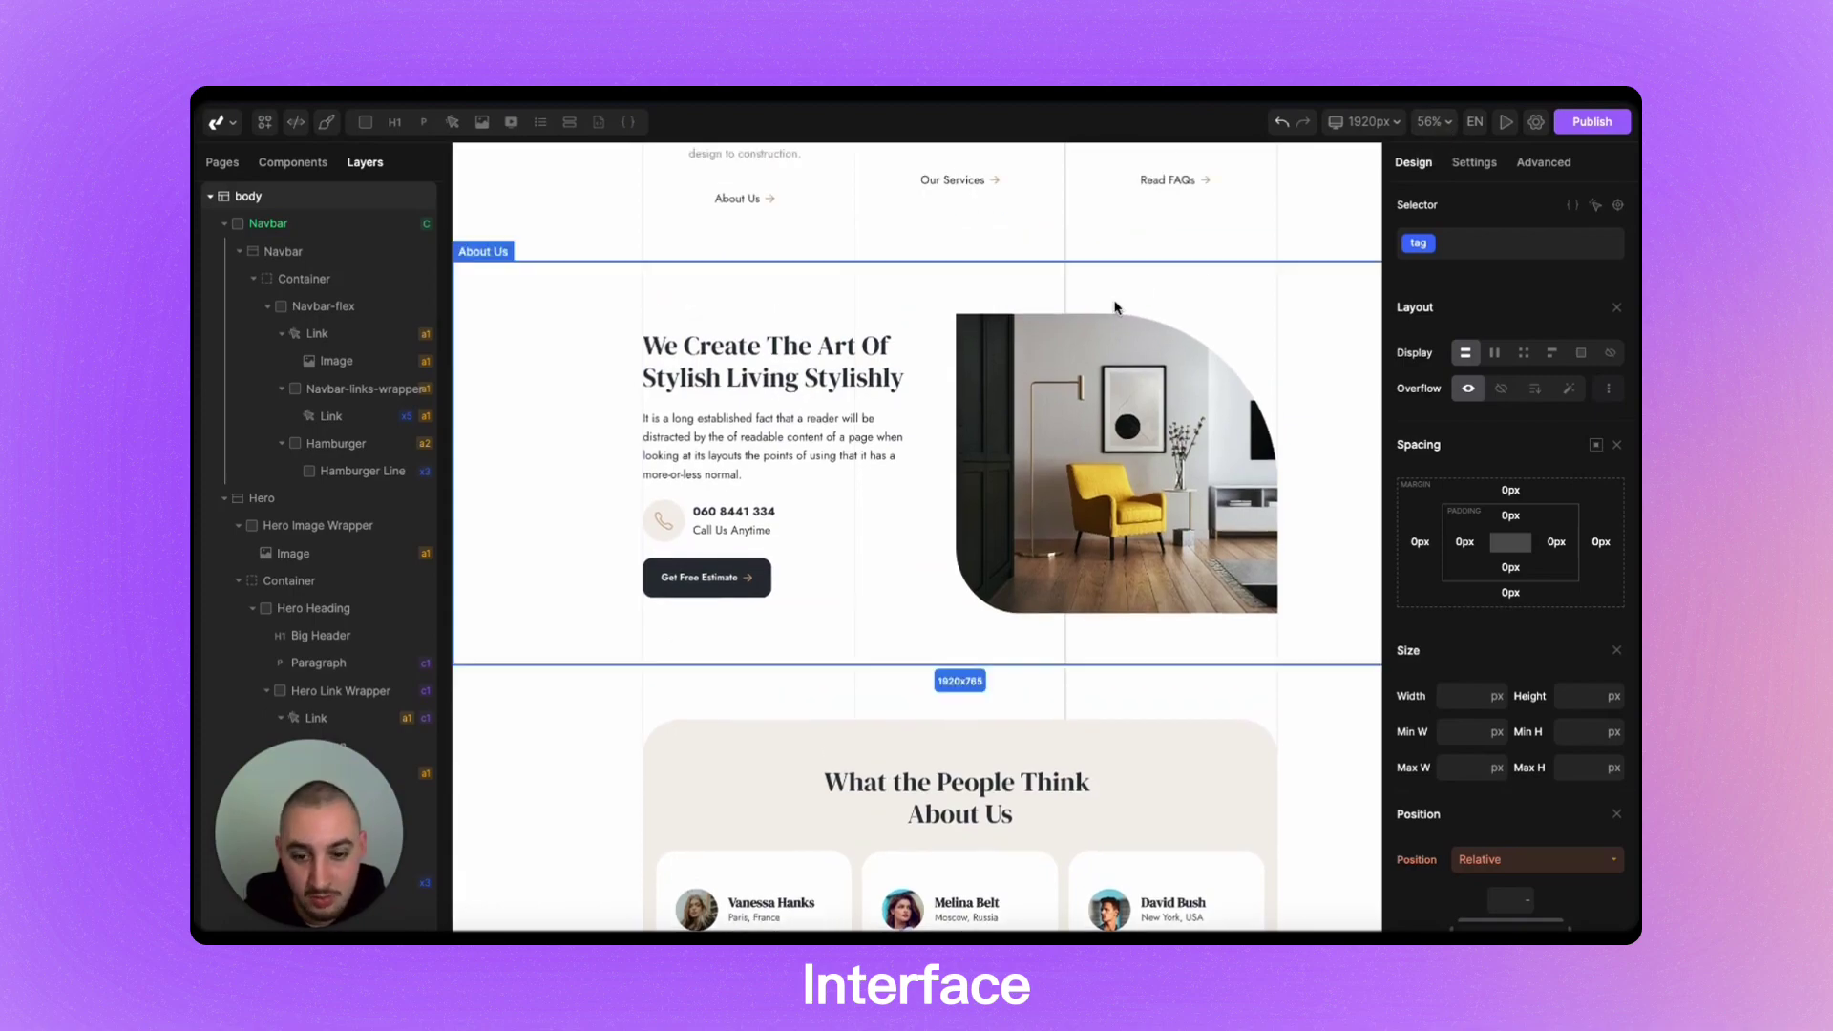
scroll(1115, 289, "up", 6)
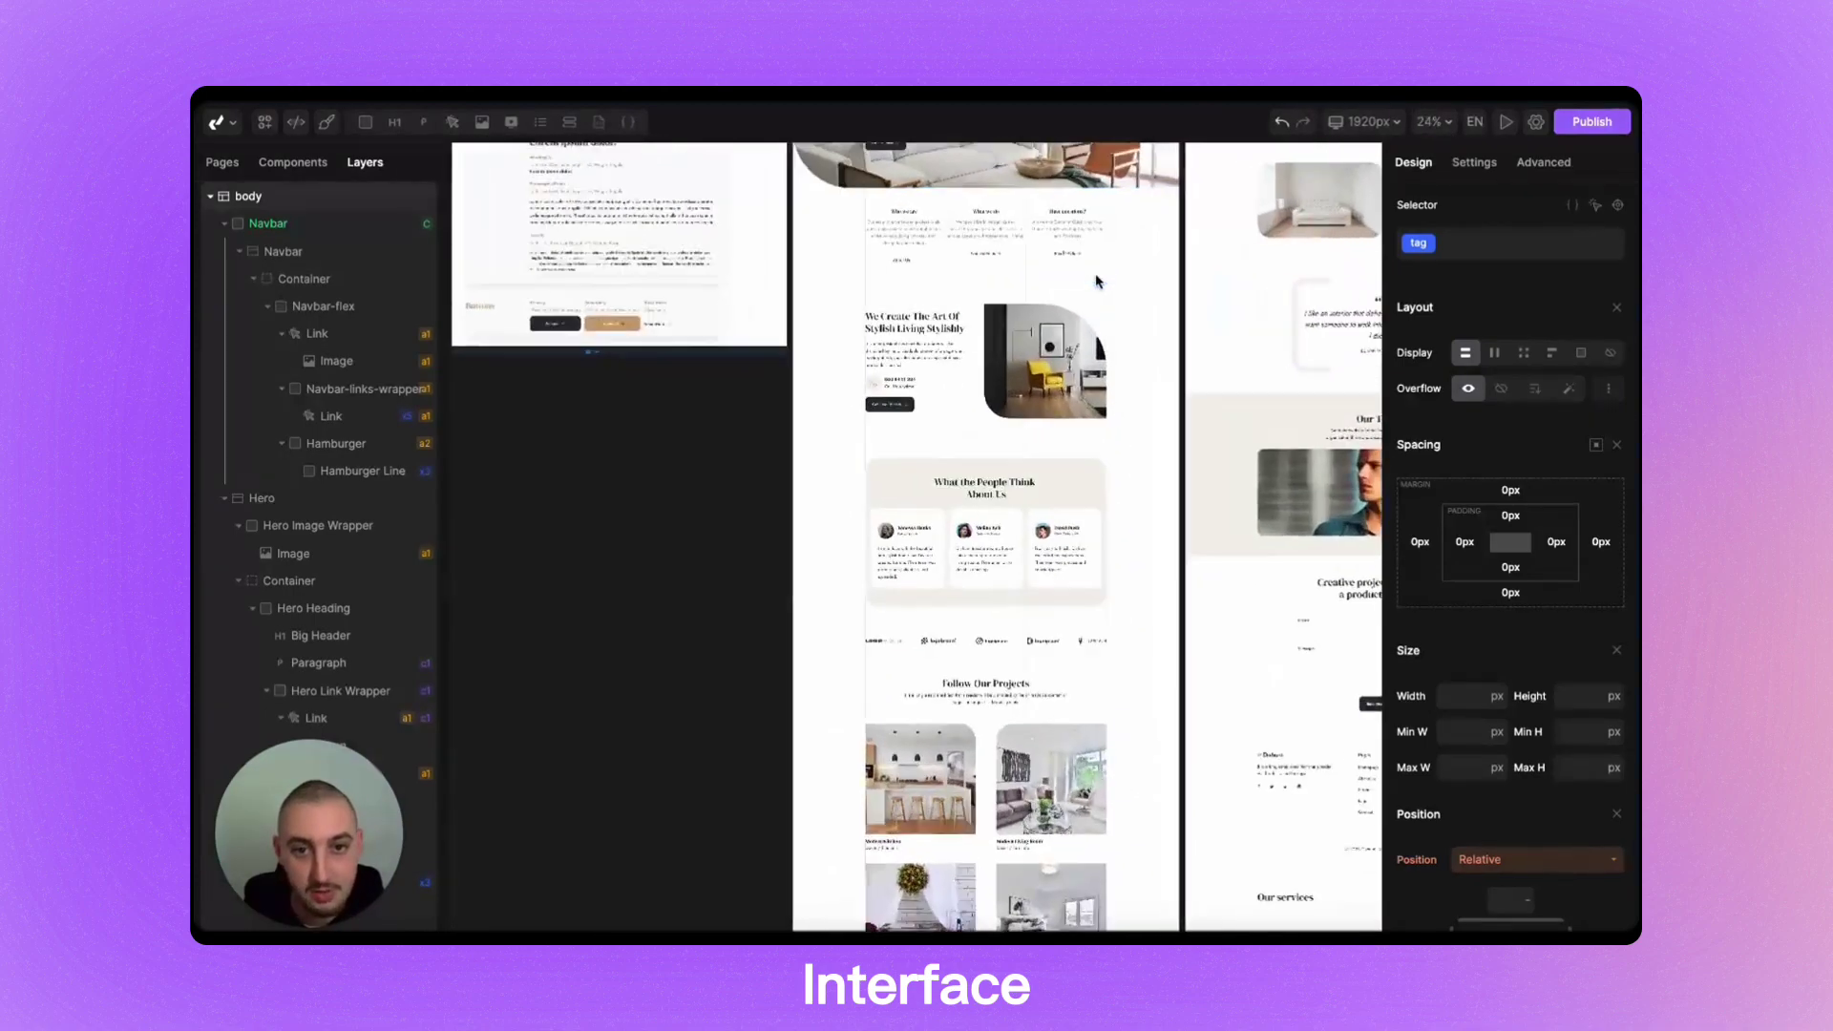
left_click(1489, 123)
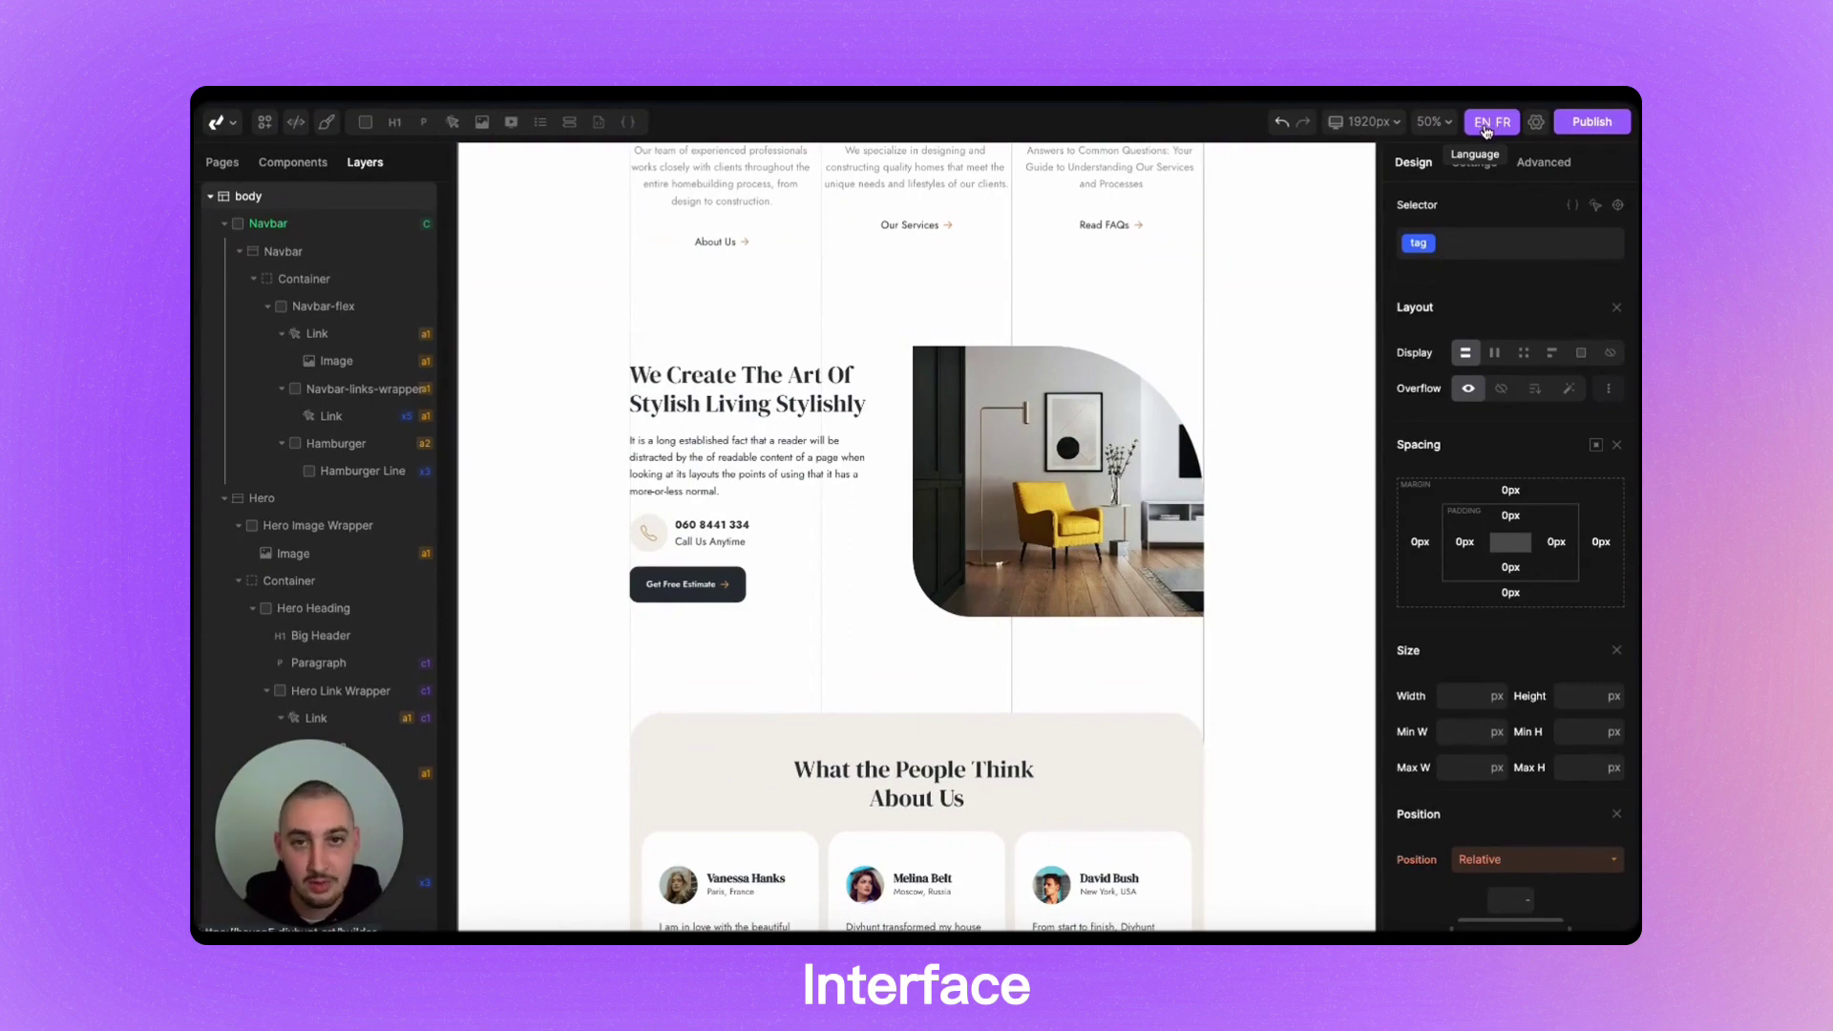
- Close Project Settings and zoom the canvas back onto the homepage's 'Hello there' Hero
left_click(1535, 124)
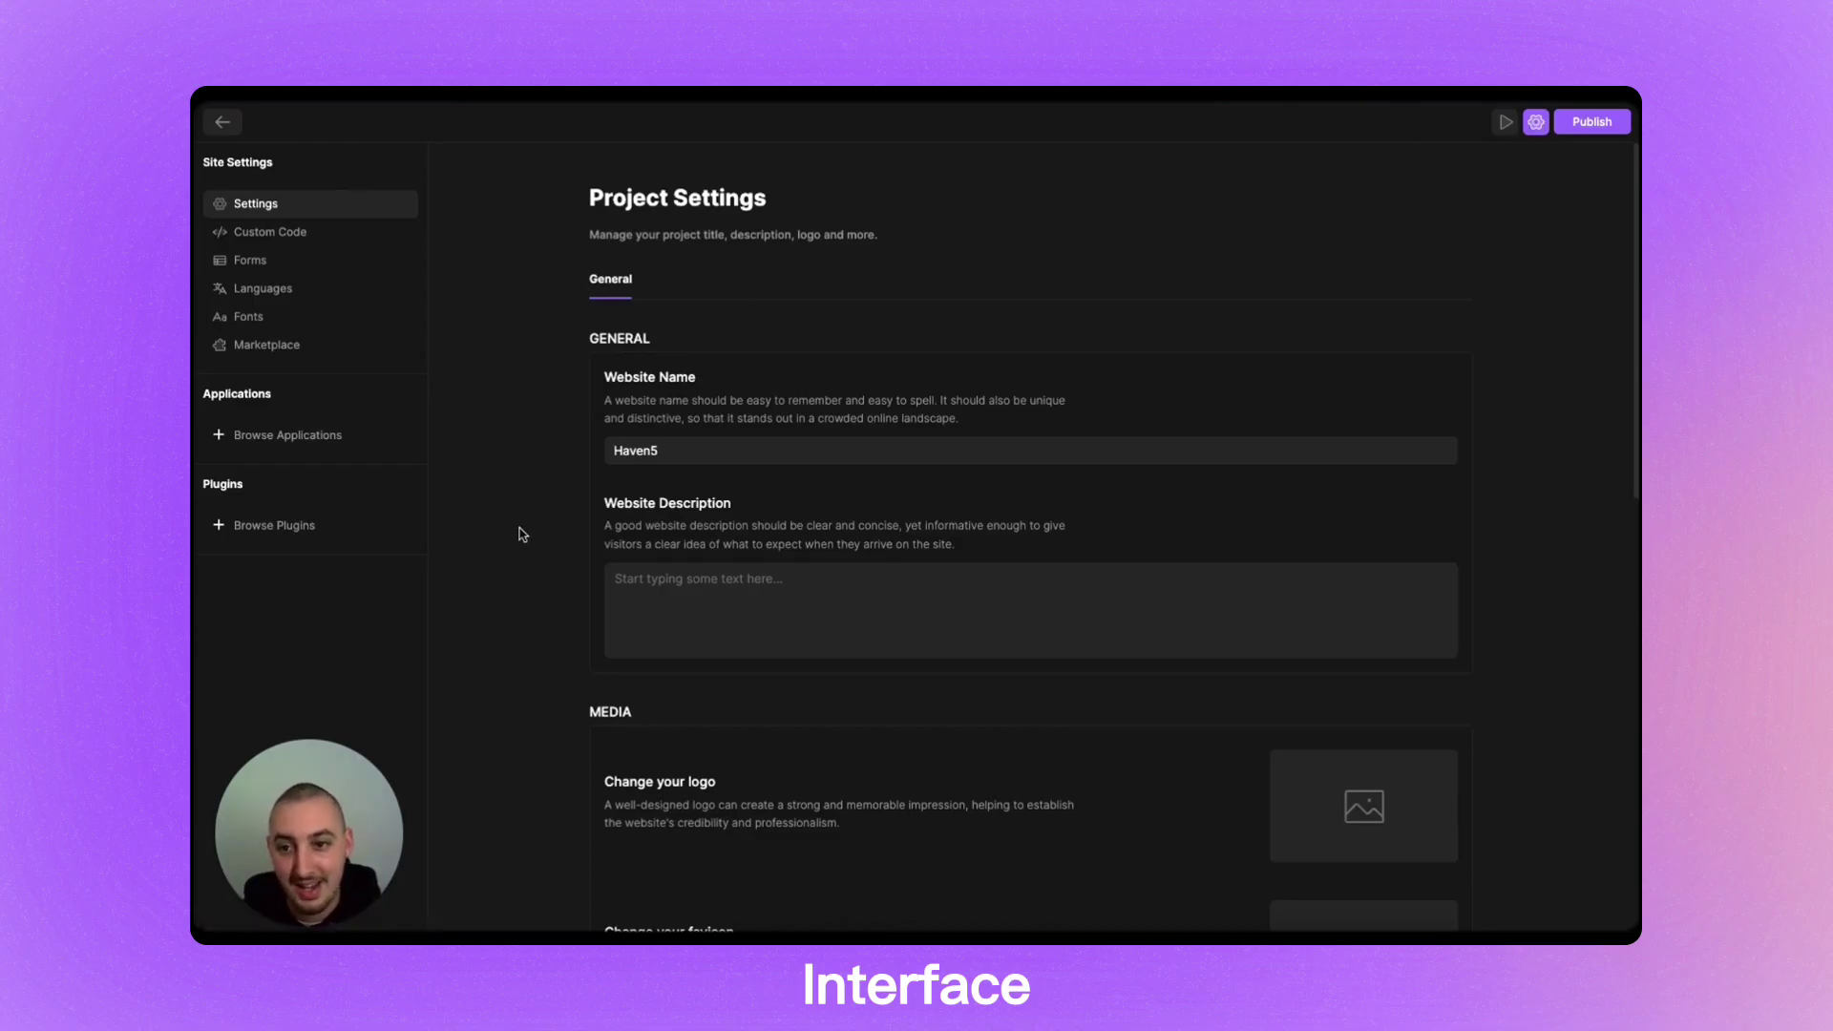
left_click(1537, 124)
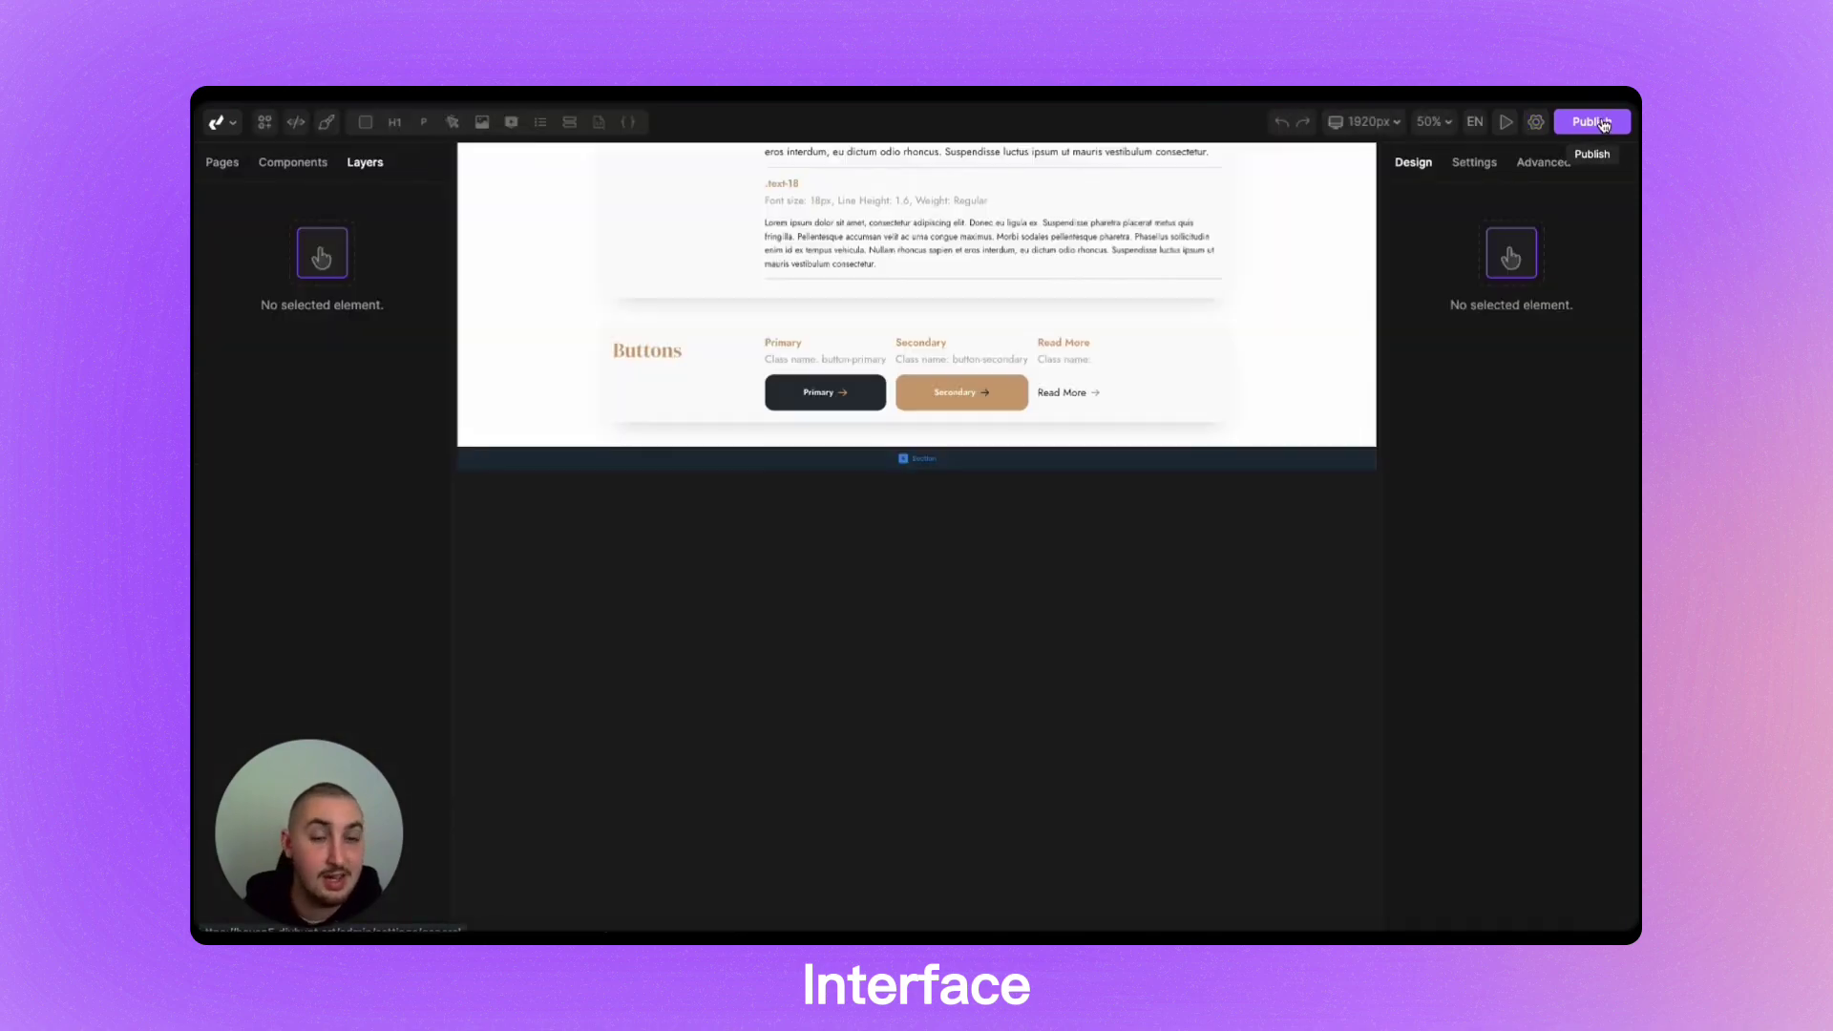
scroll(1130, 282, "down", 6)
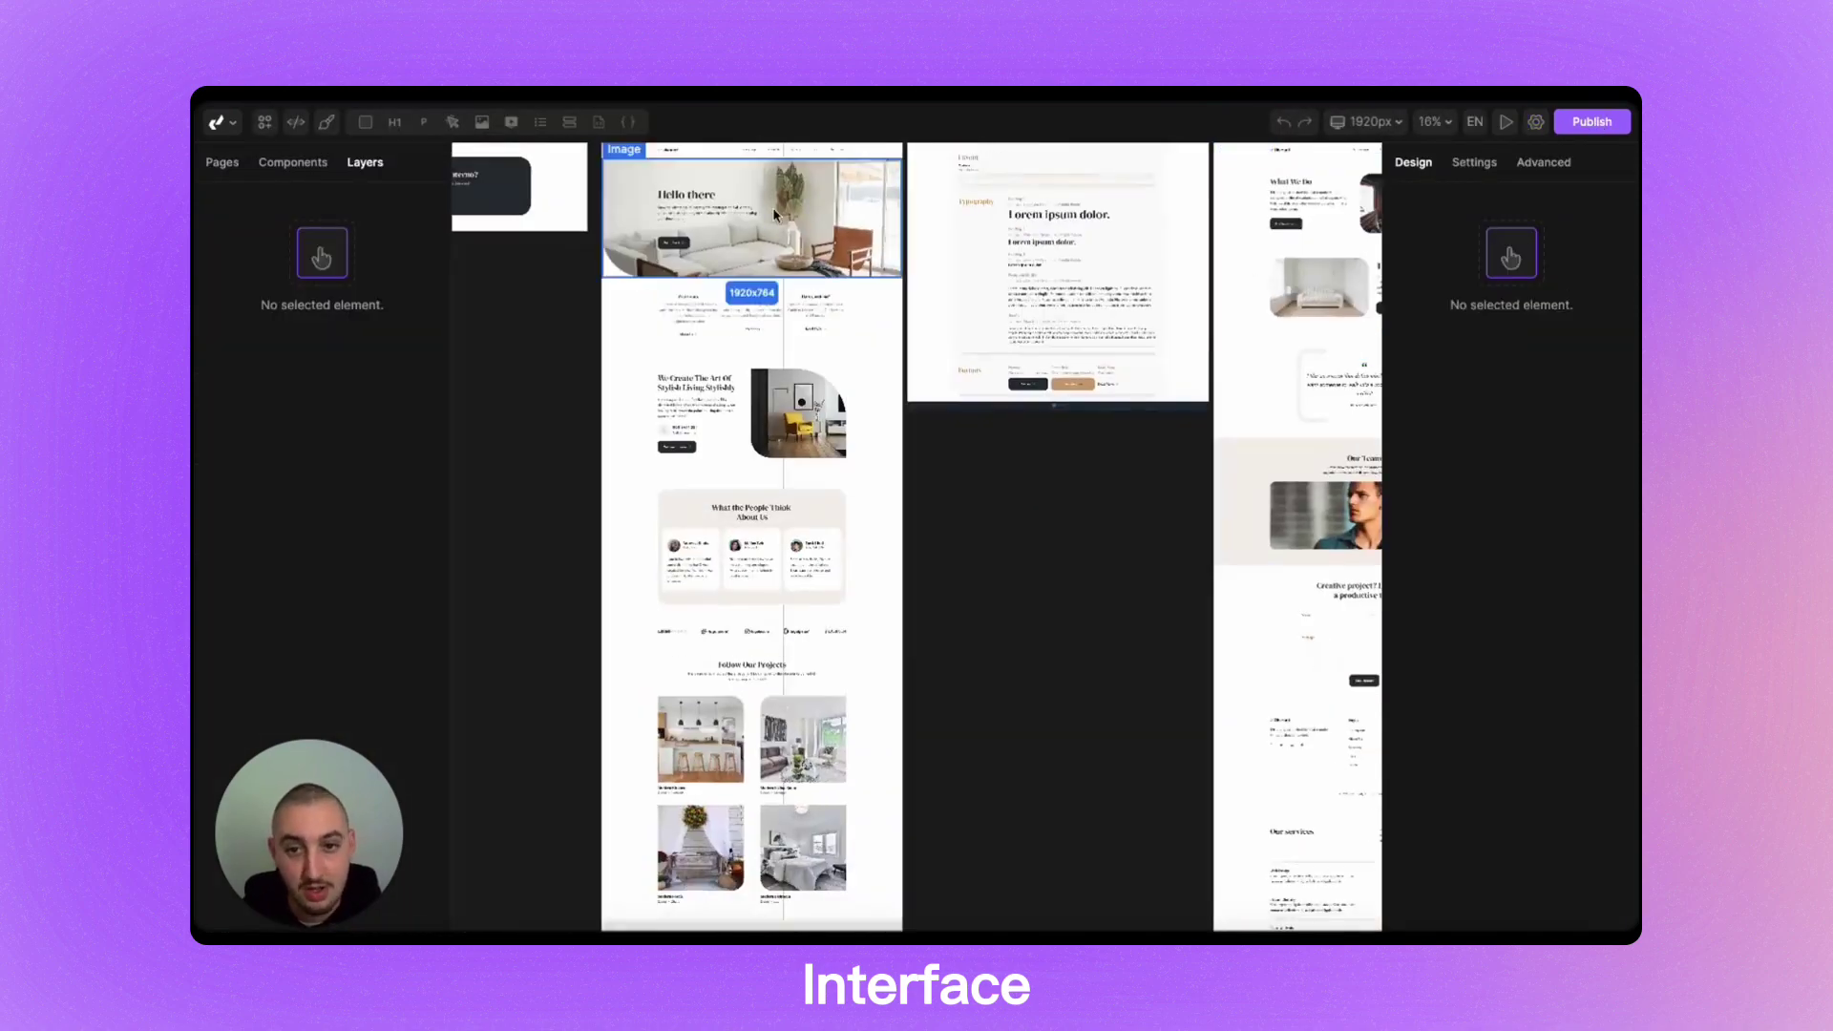
scroll(647, 224, "up", 3)
scroll(647, 224, "up", 3)
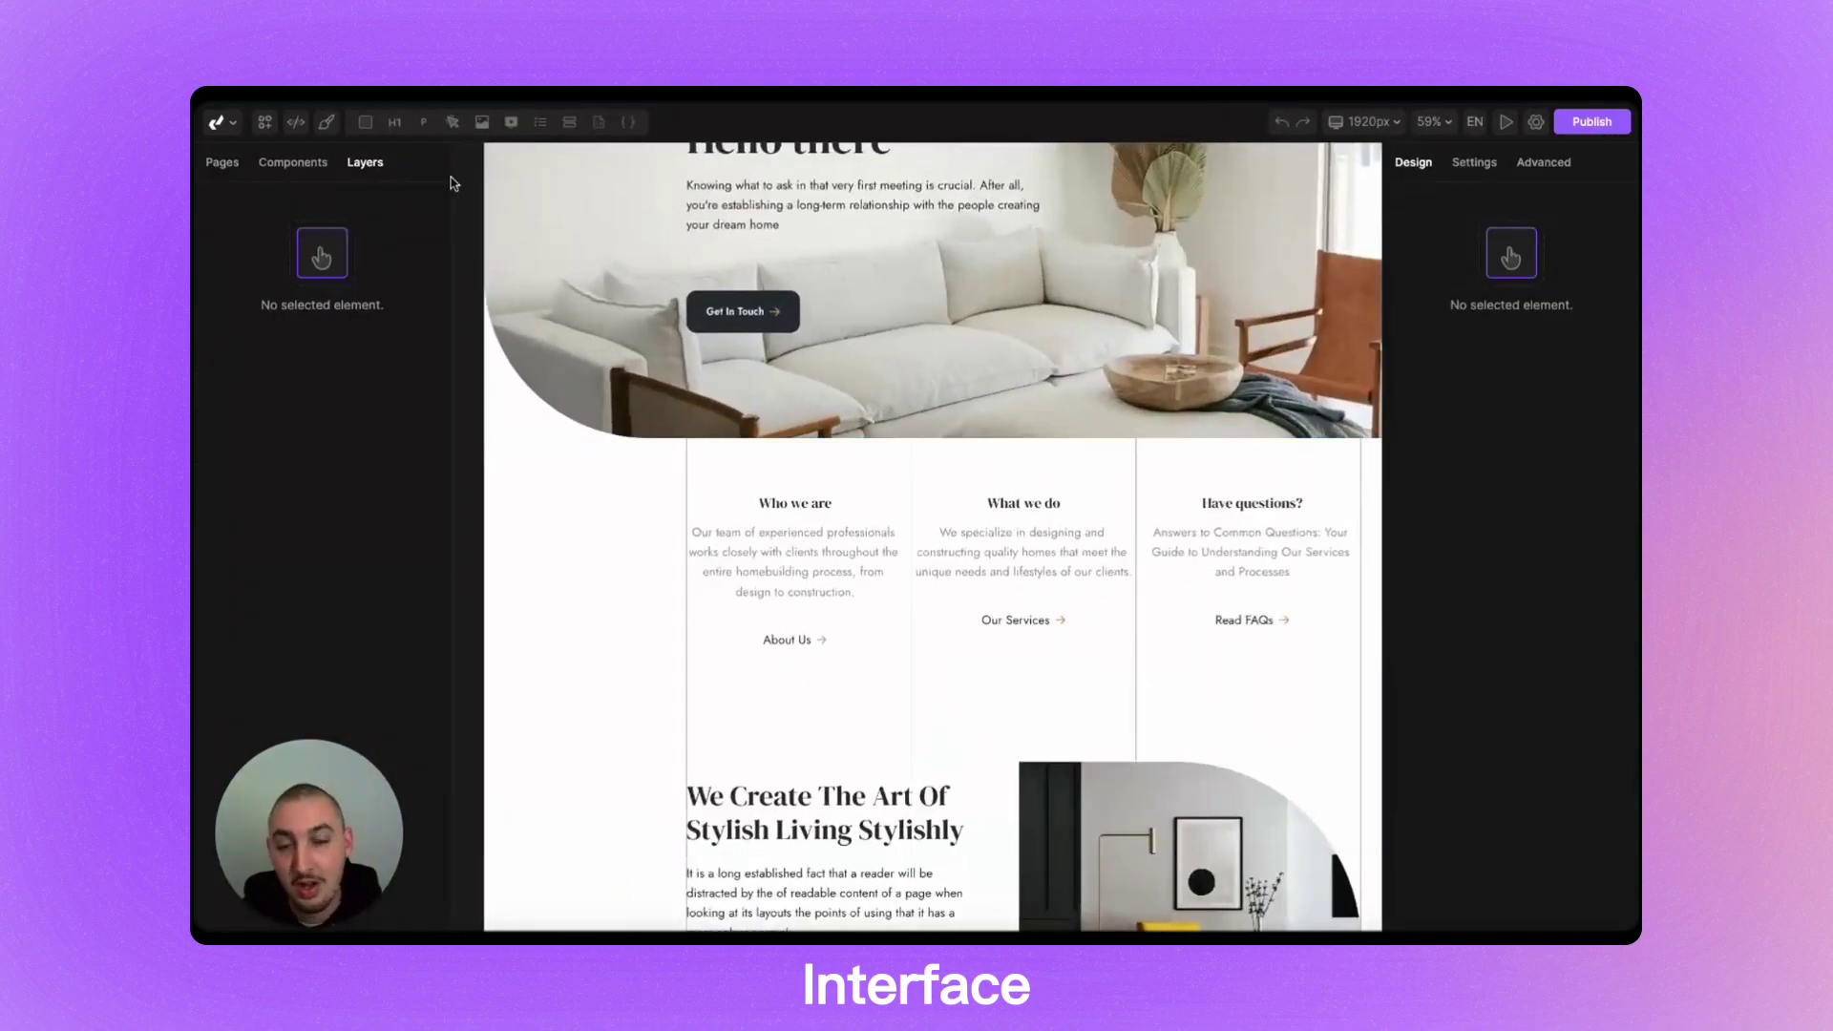
- In the Pages list, open Faqs, Services and then the Homepage
left_click(222, 163)
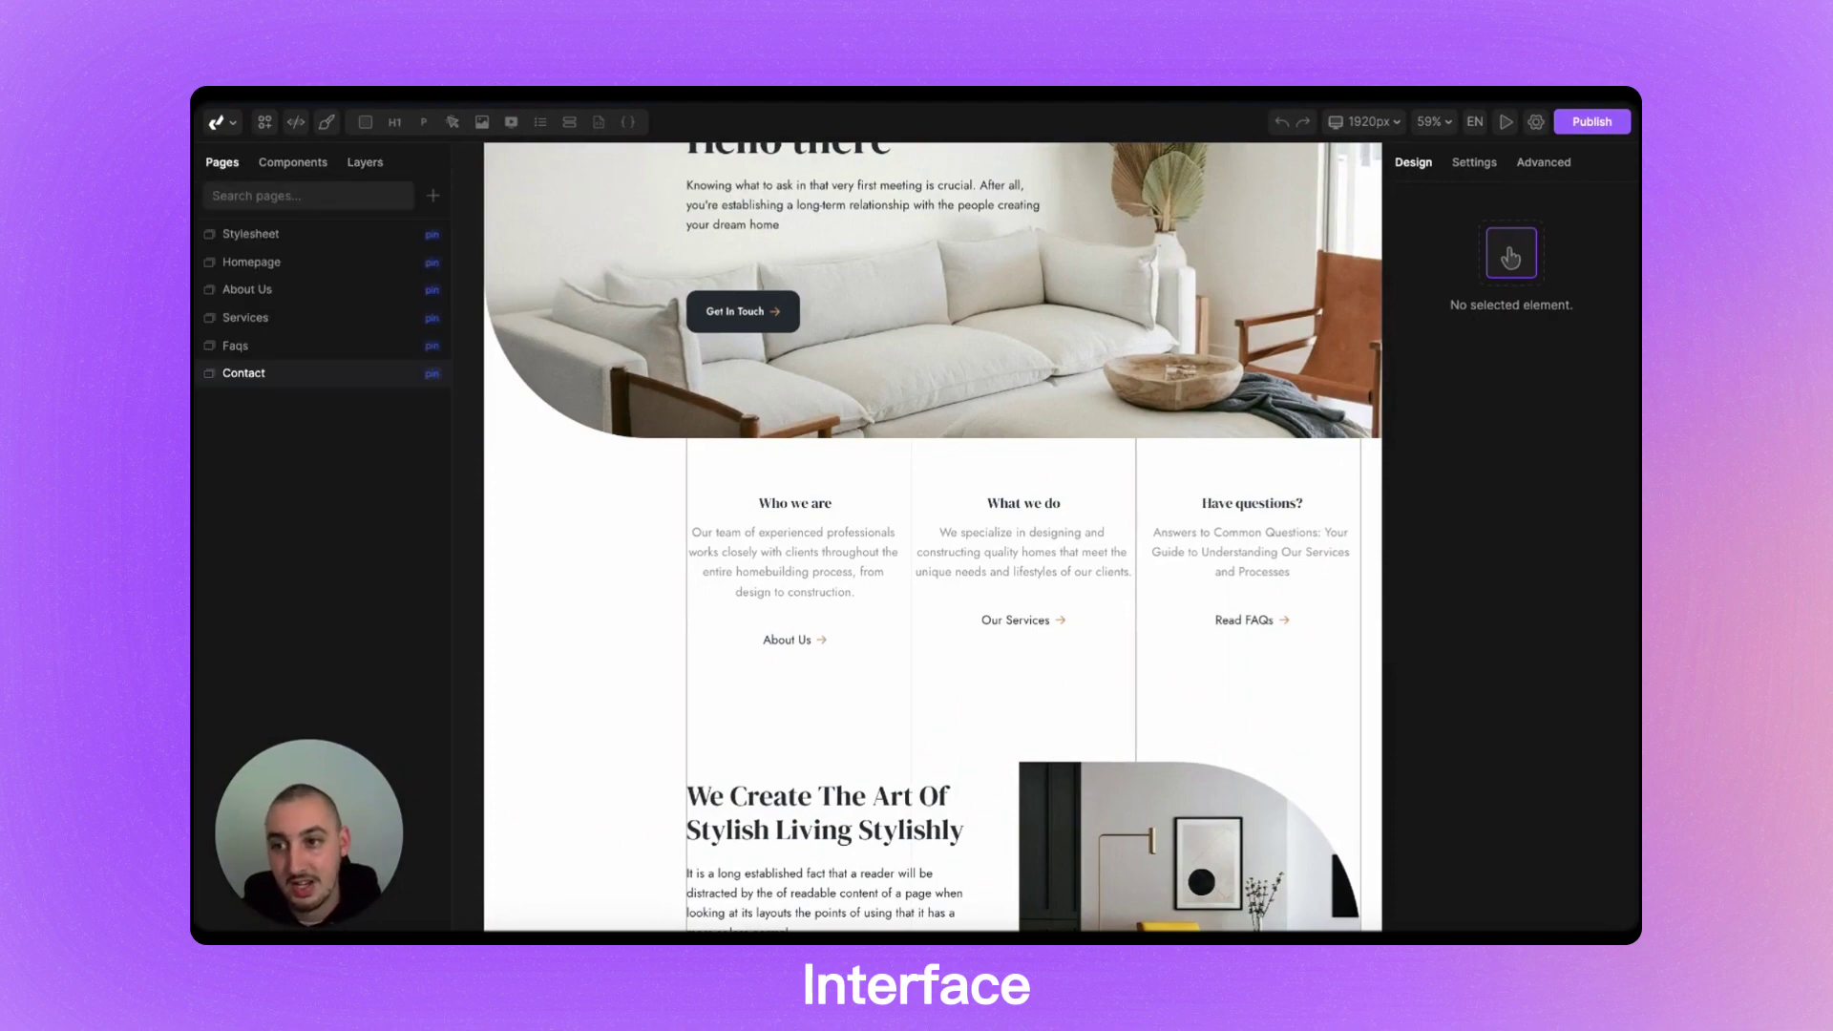
left_click(286, 346)
left_click(295, 318)
left_click(287, 262)
- Unpin the About Us page from the canvas through its right-click menu
scroll(697, 417, "down", 5)
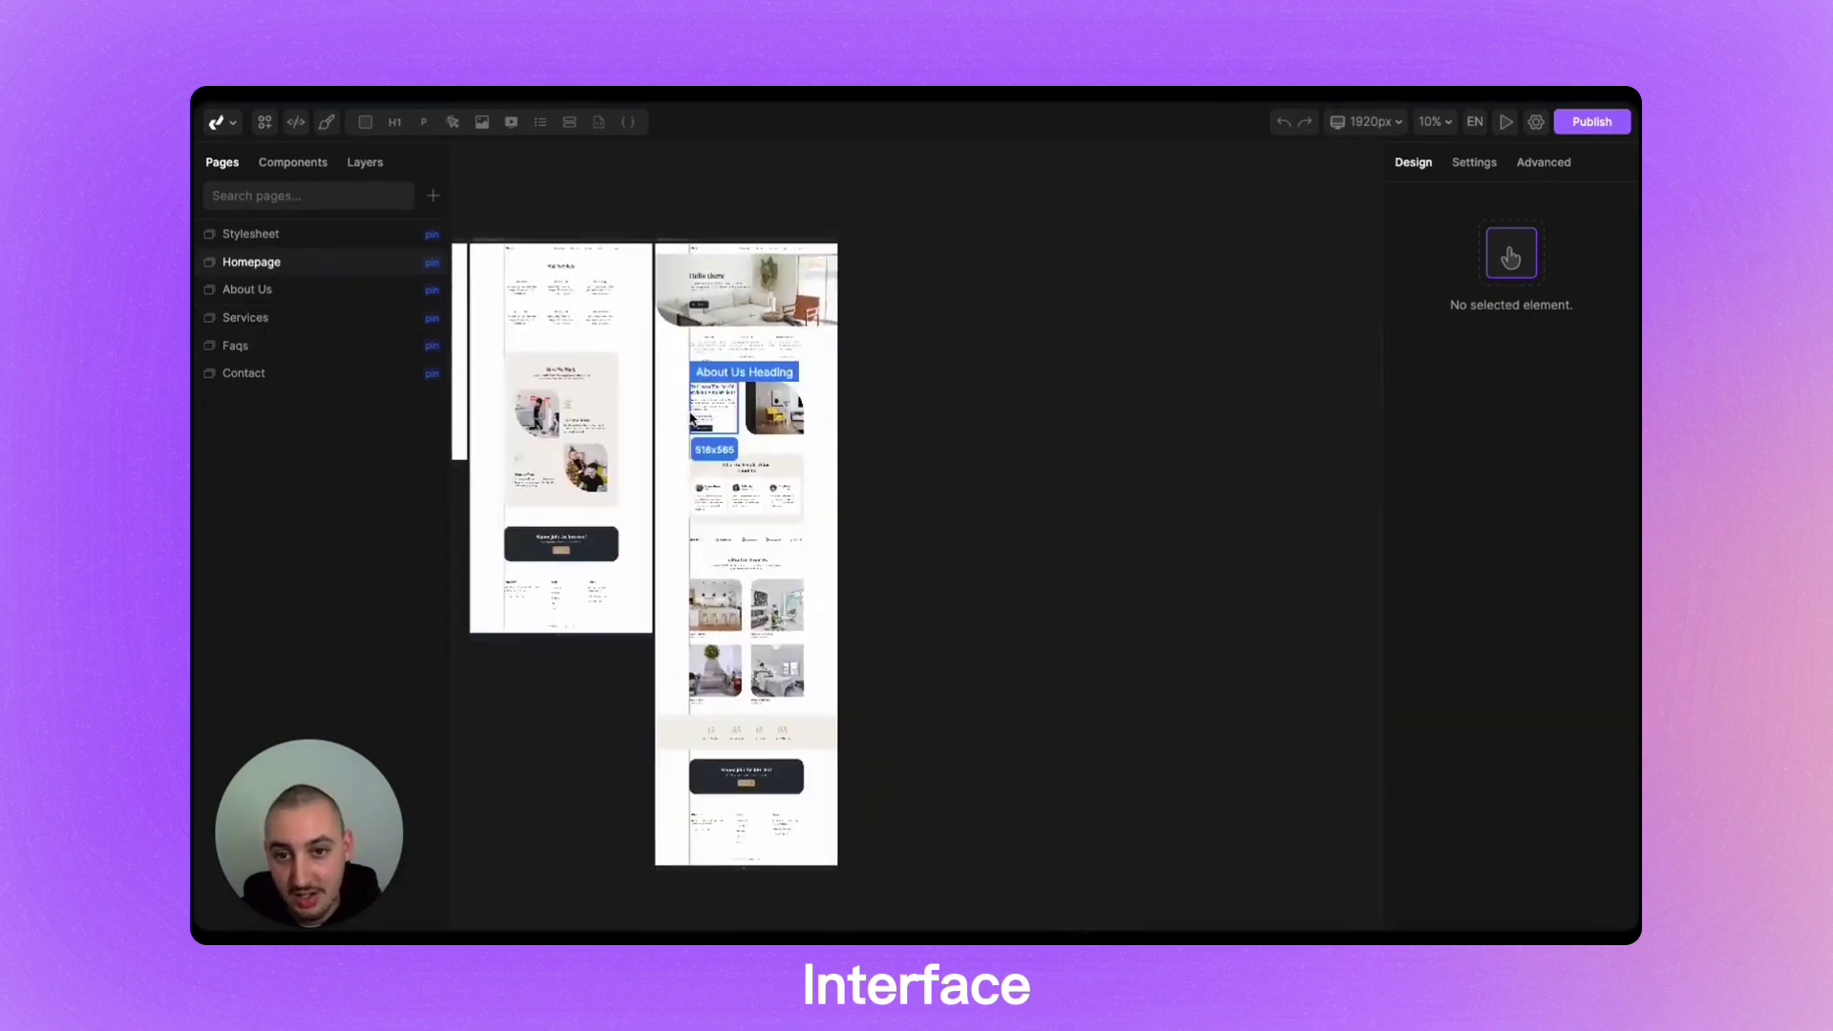
right_click(269, 299)
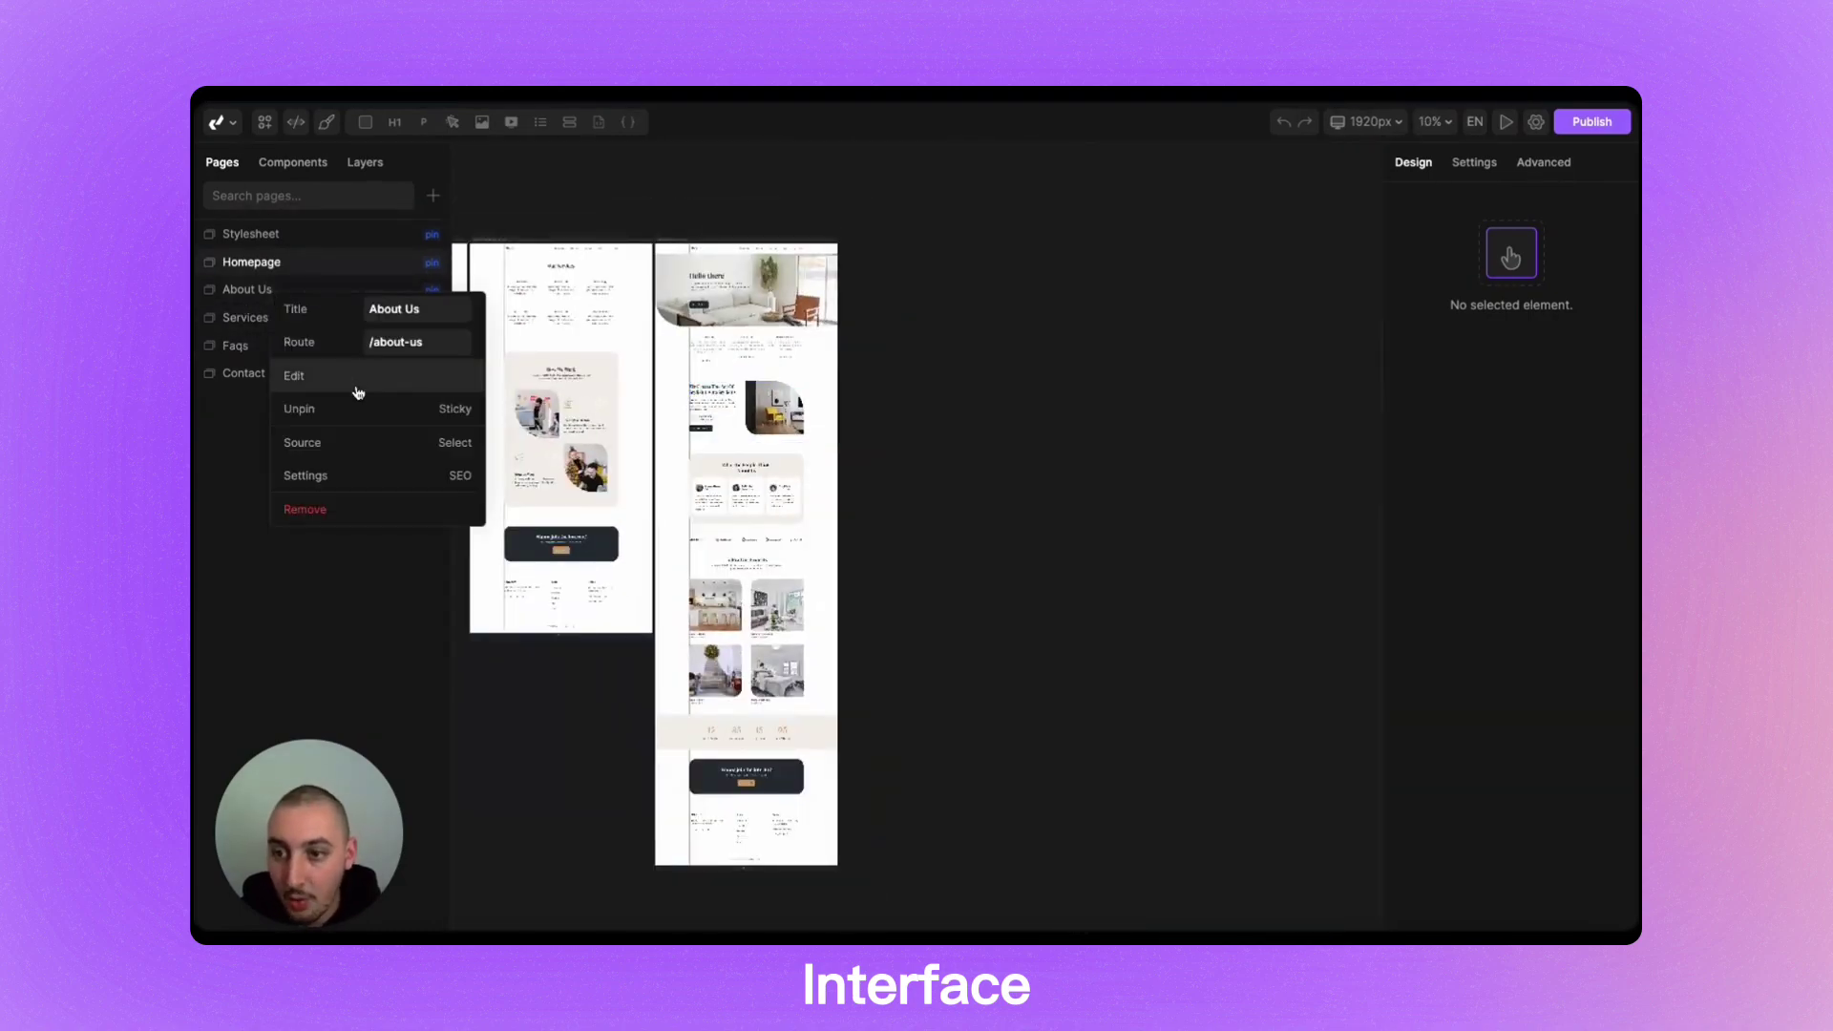
left_click(361, 416)
- Show the Components list: Form, Hero, CTA, Background Lines, Footer and Navbar
scroll(1117, 455, "up", 4)
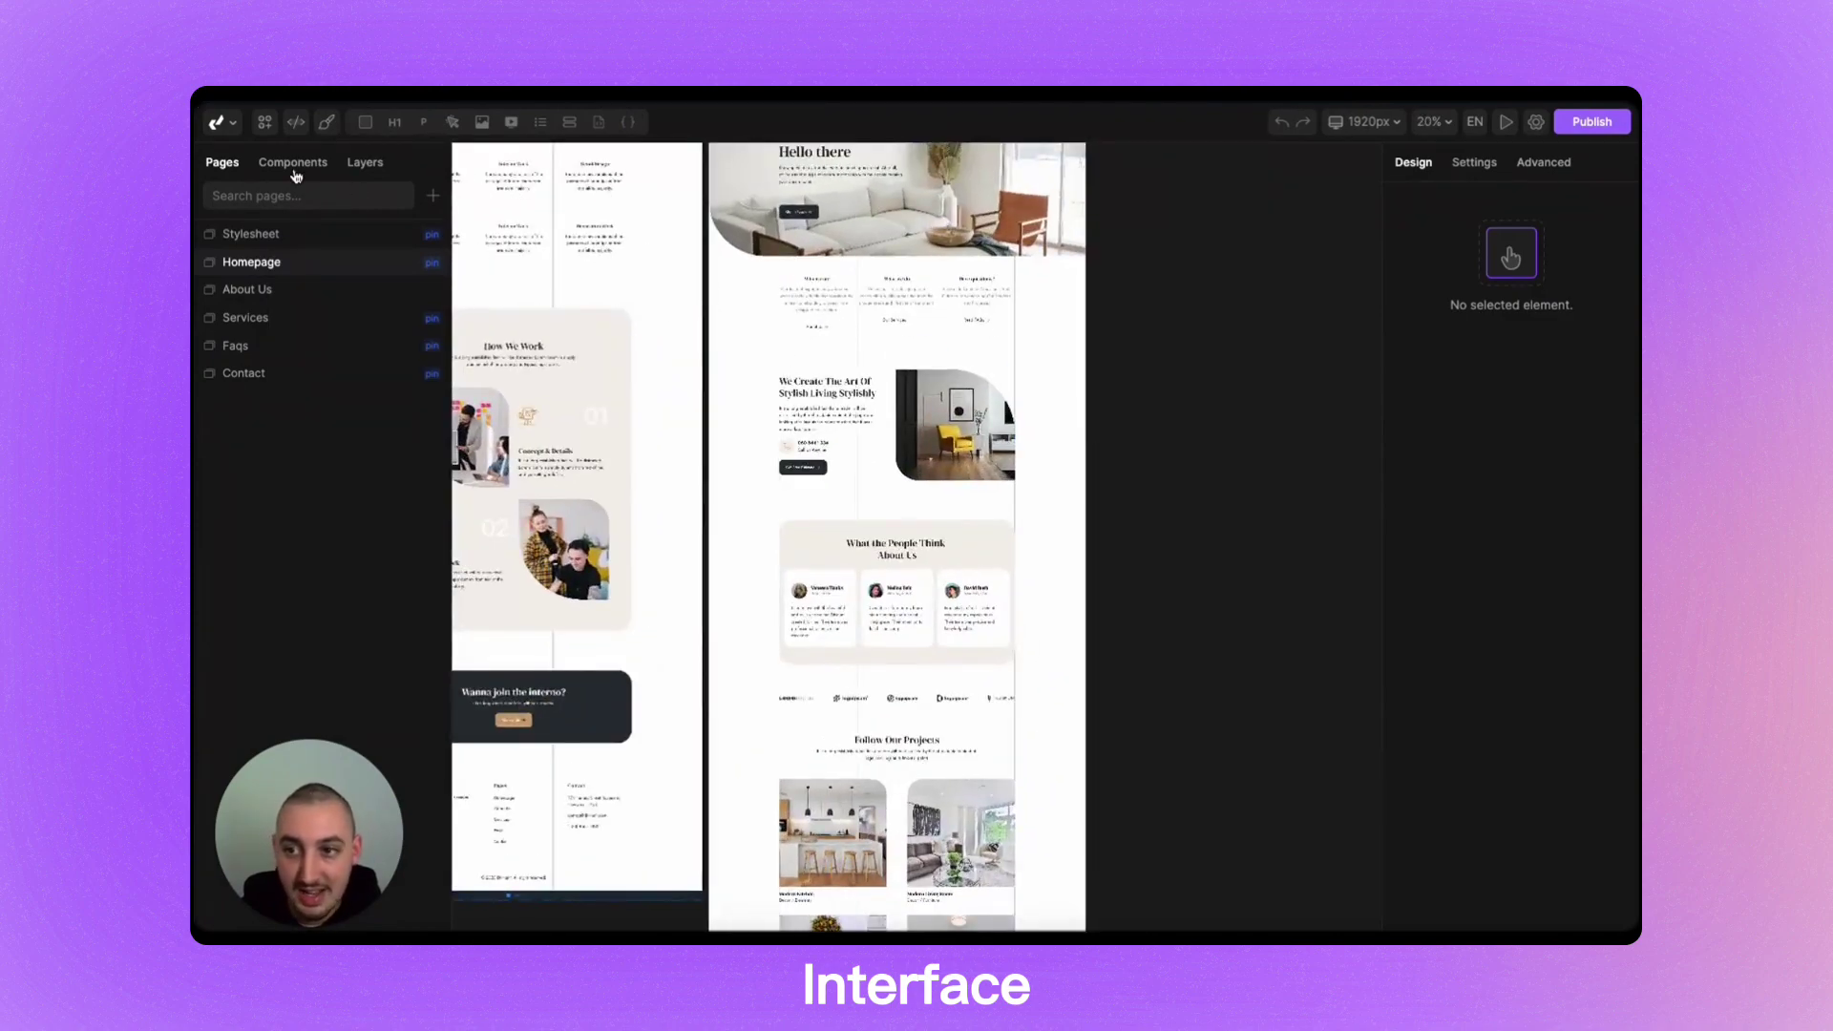
left_click(294, 164)
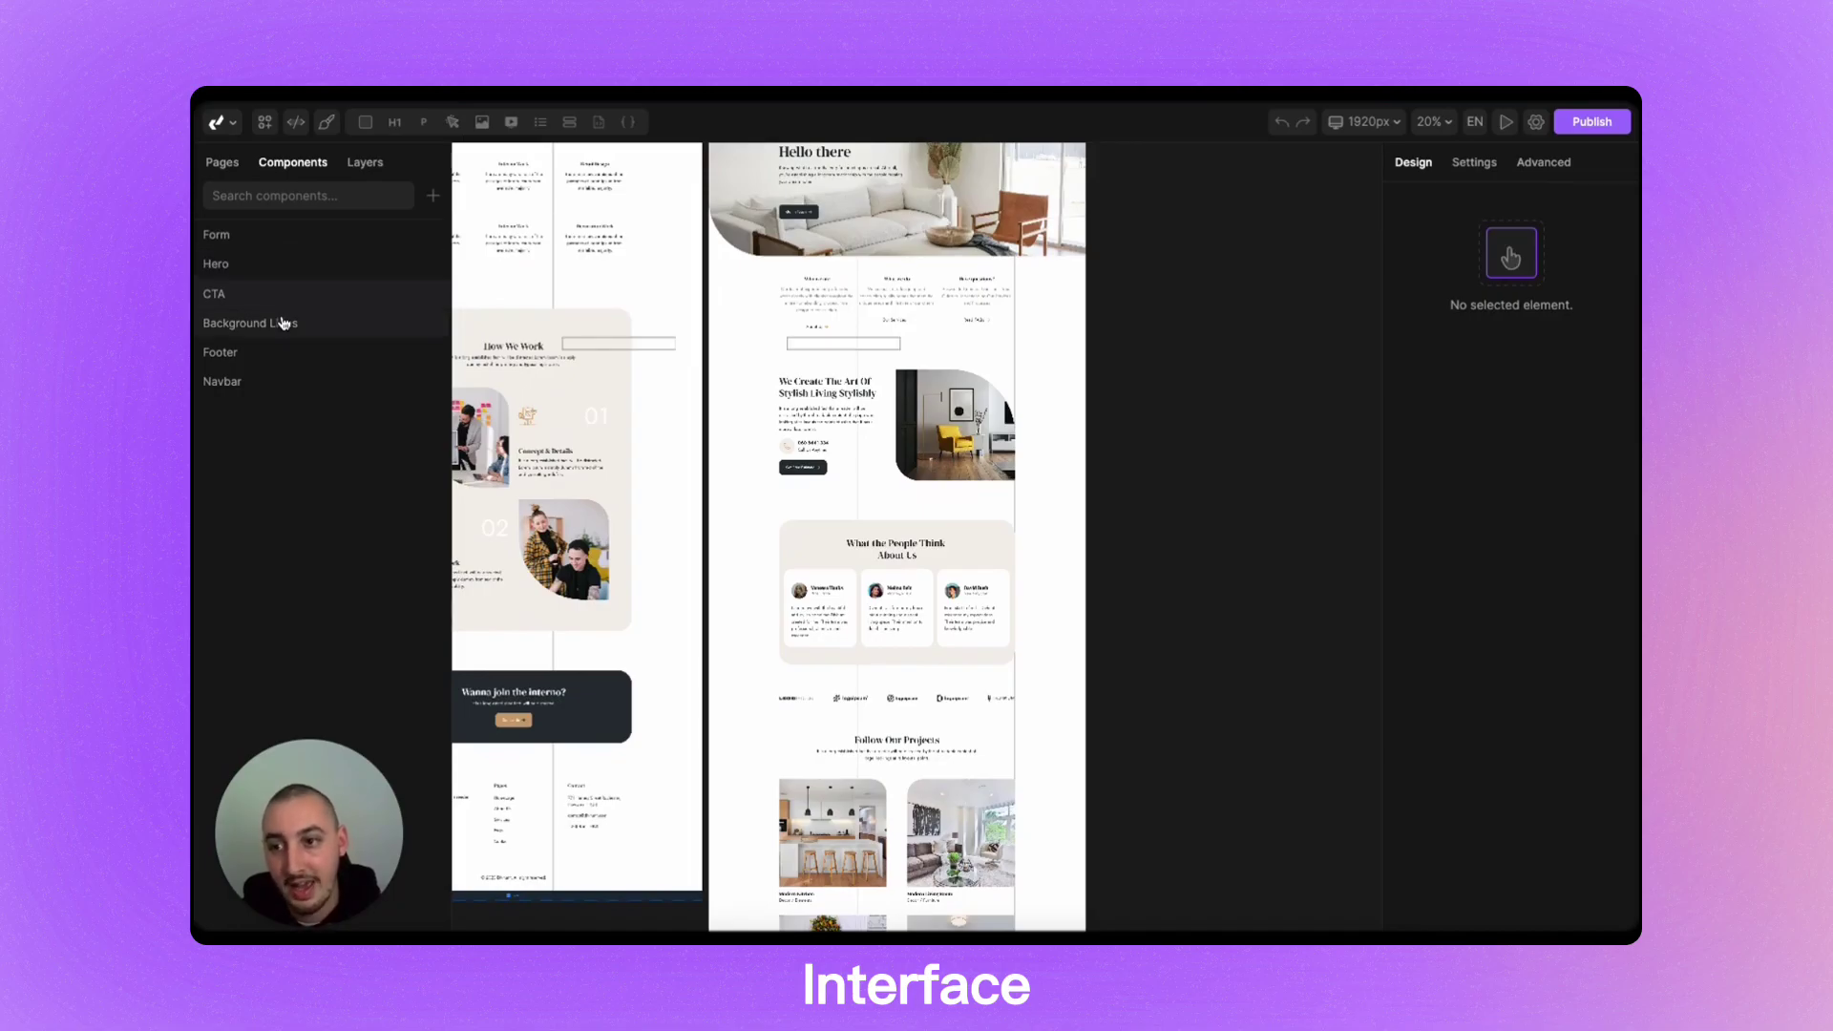
mouse_move(288, 301)
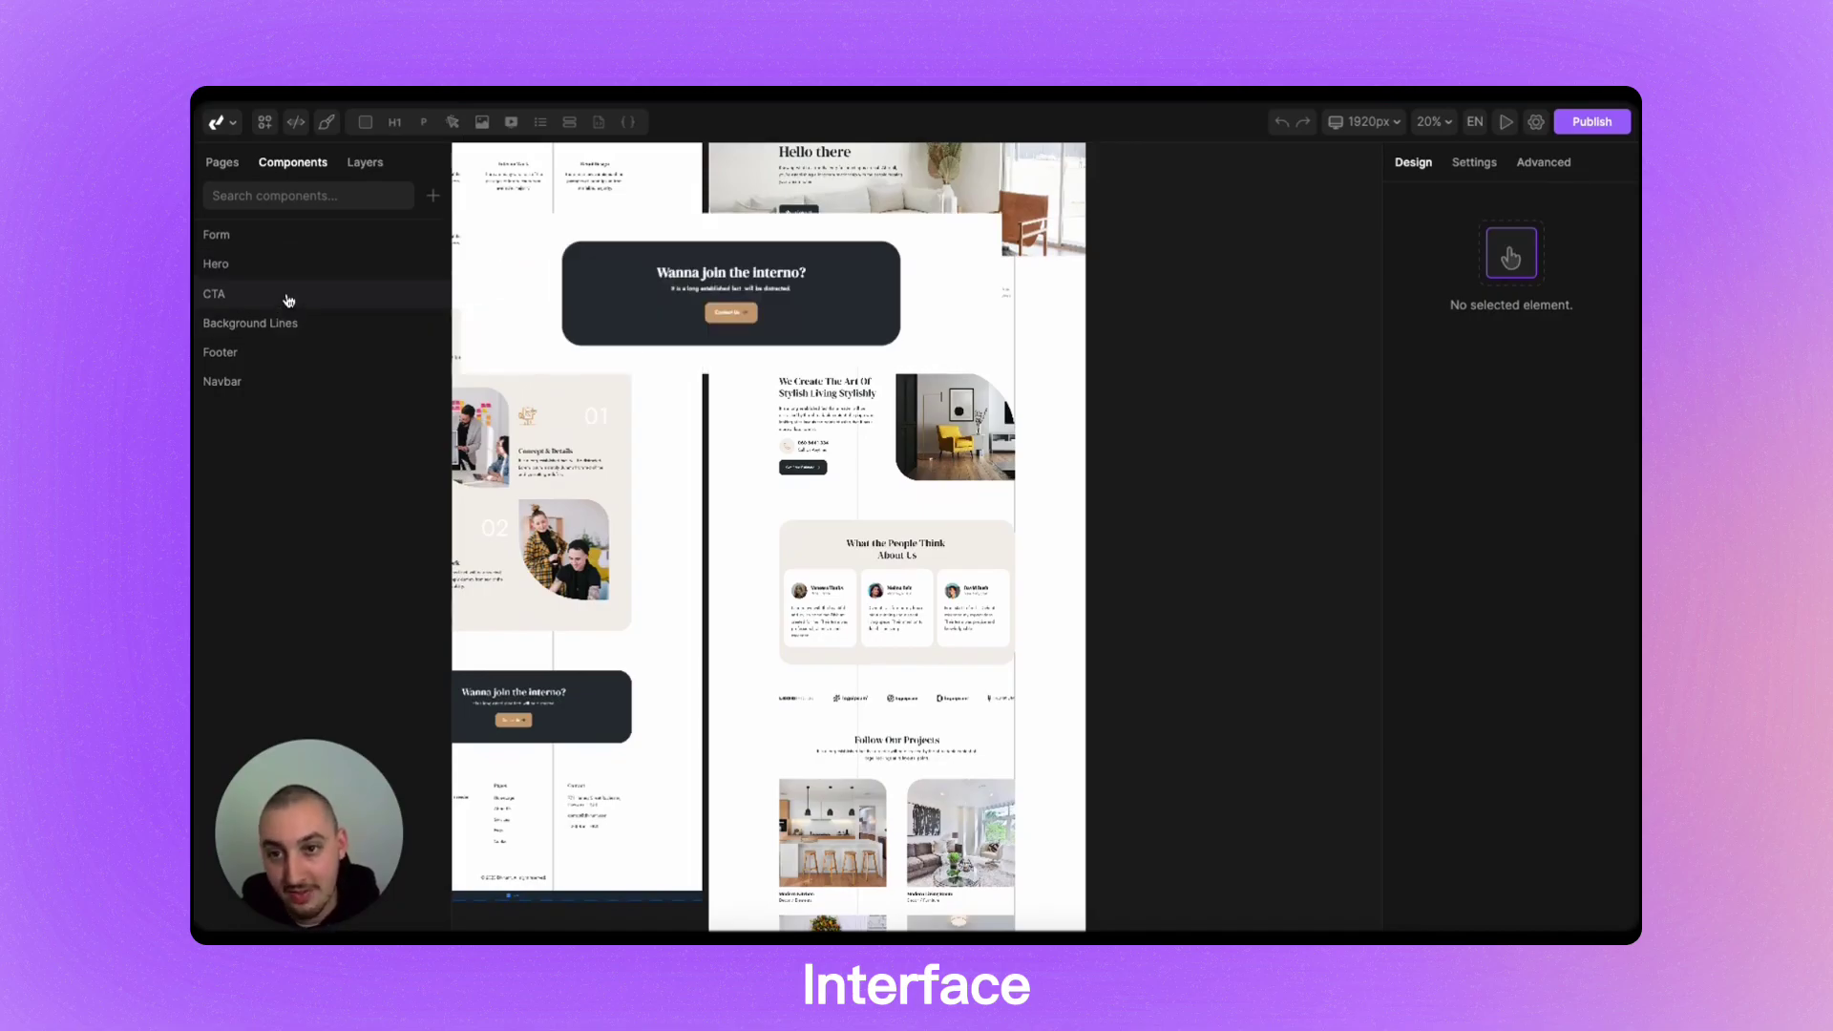
- Return to the Layers tree and select the hero image on the canvas
left_click(361, 166)
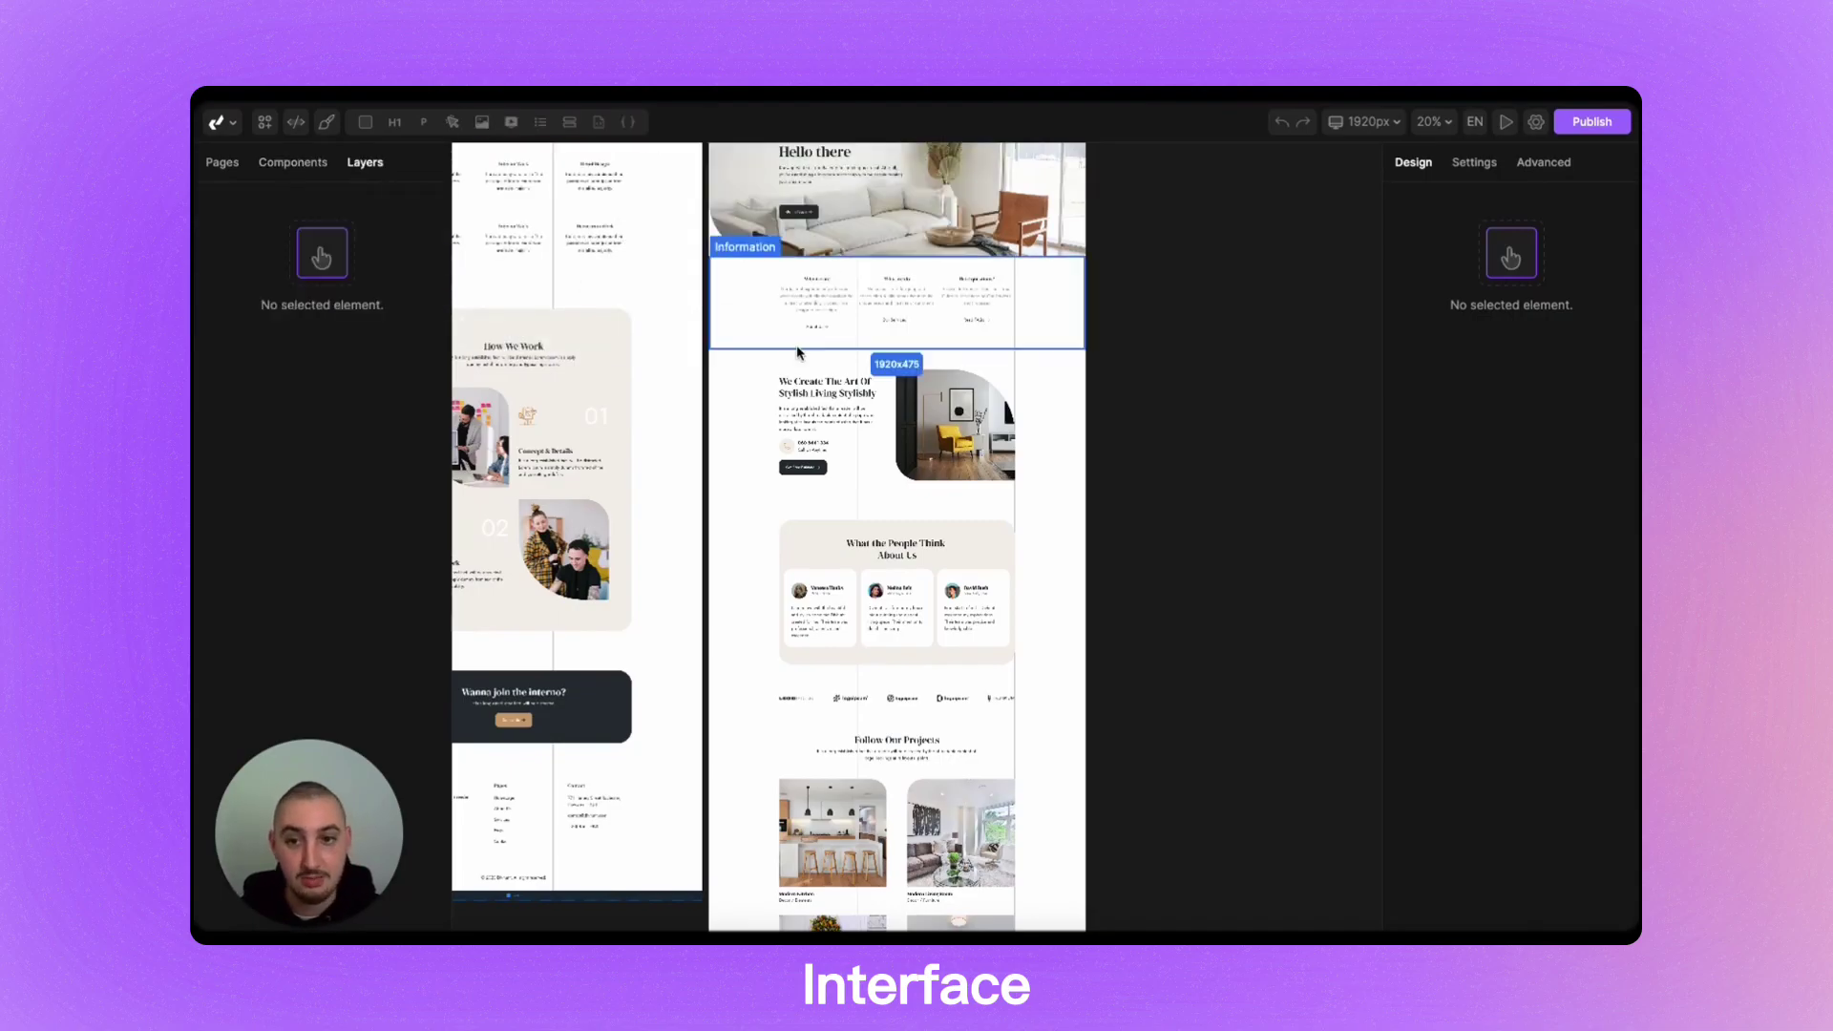
scroll(798, 346, "up", 3)
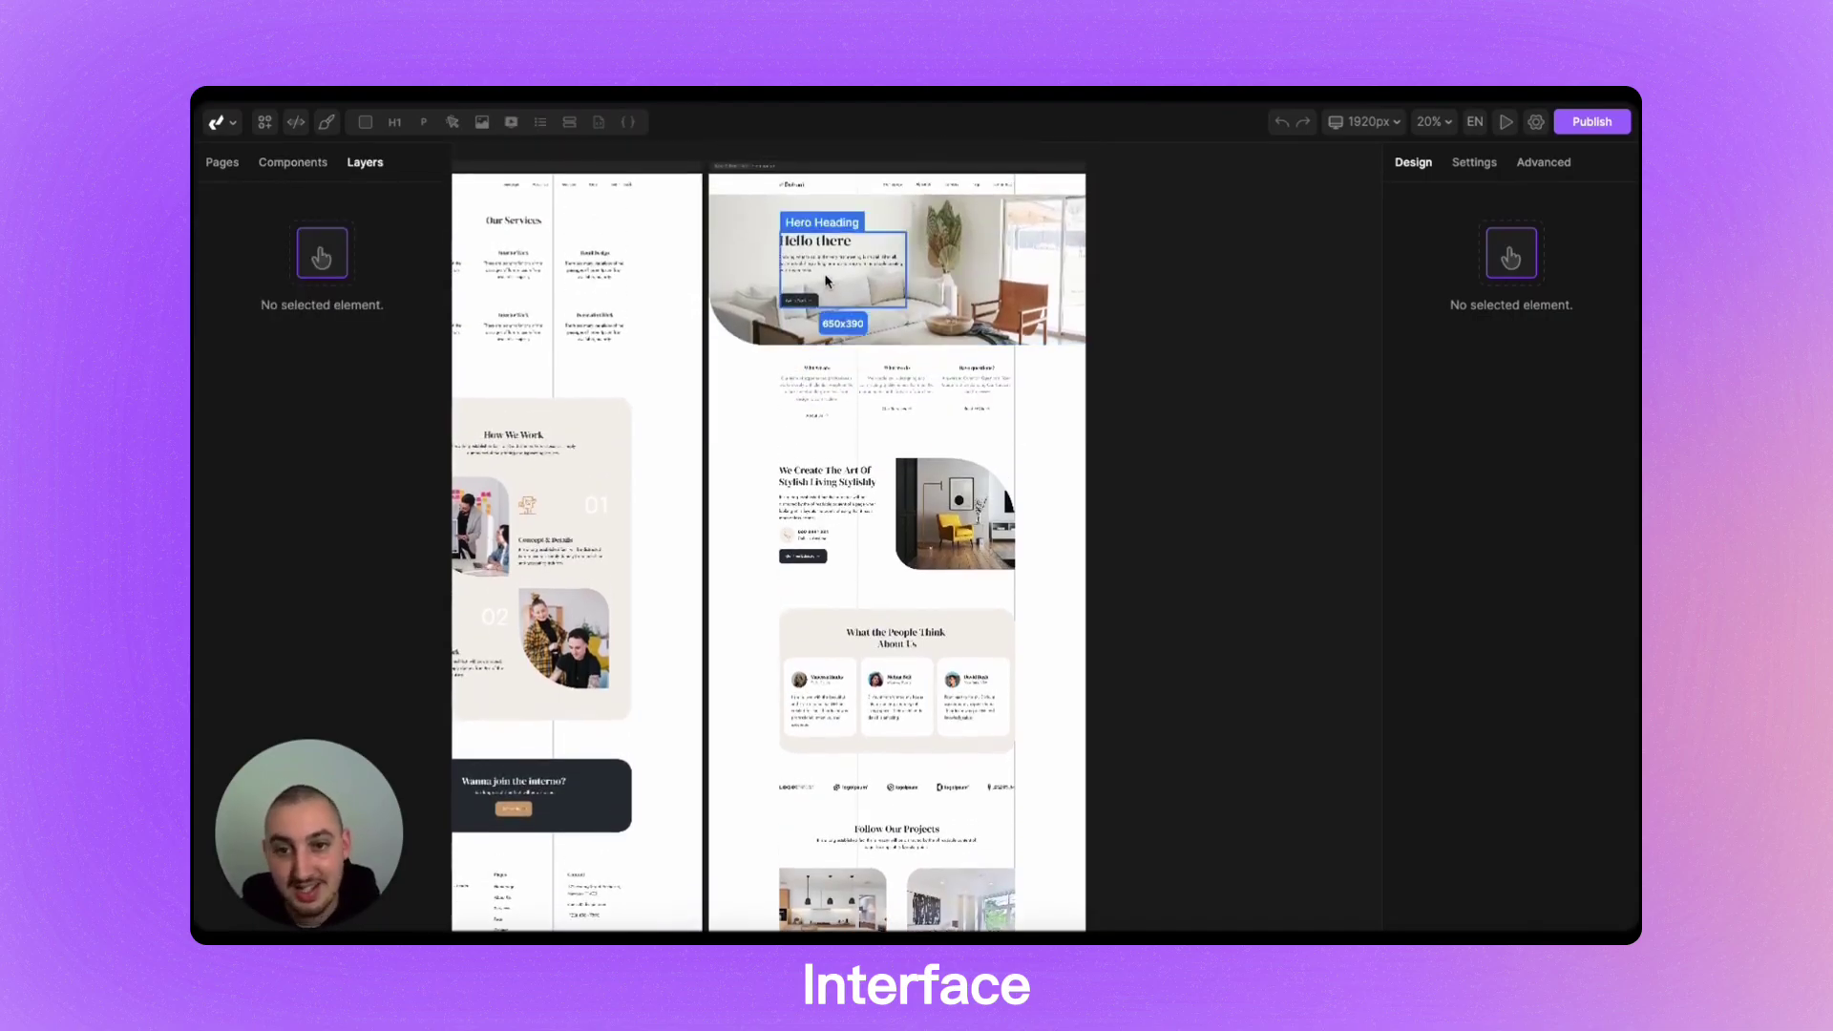
left_click(810, 214)
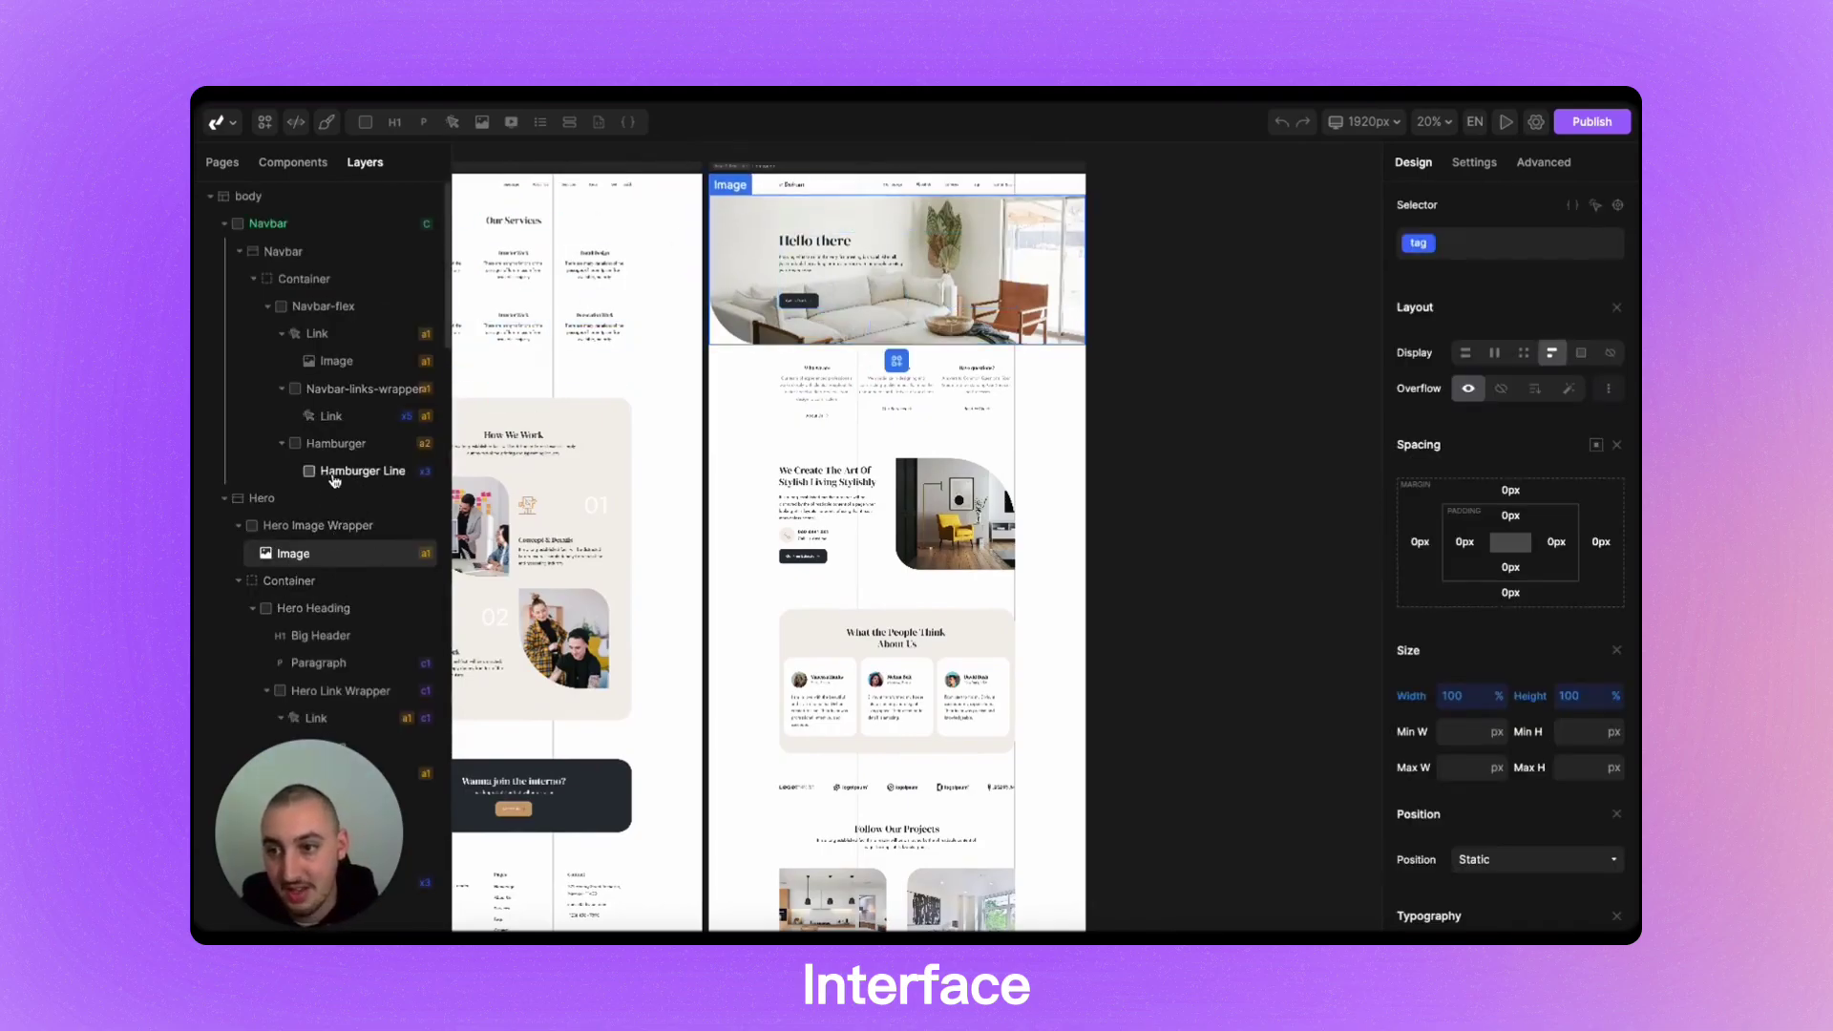
- Collapse the Navbar, Hero, Information and About Us layers
left_click(224, 224)
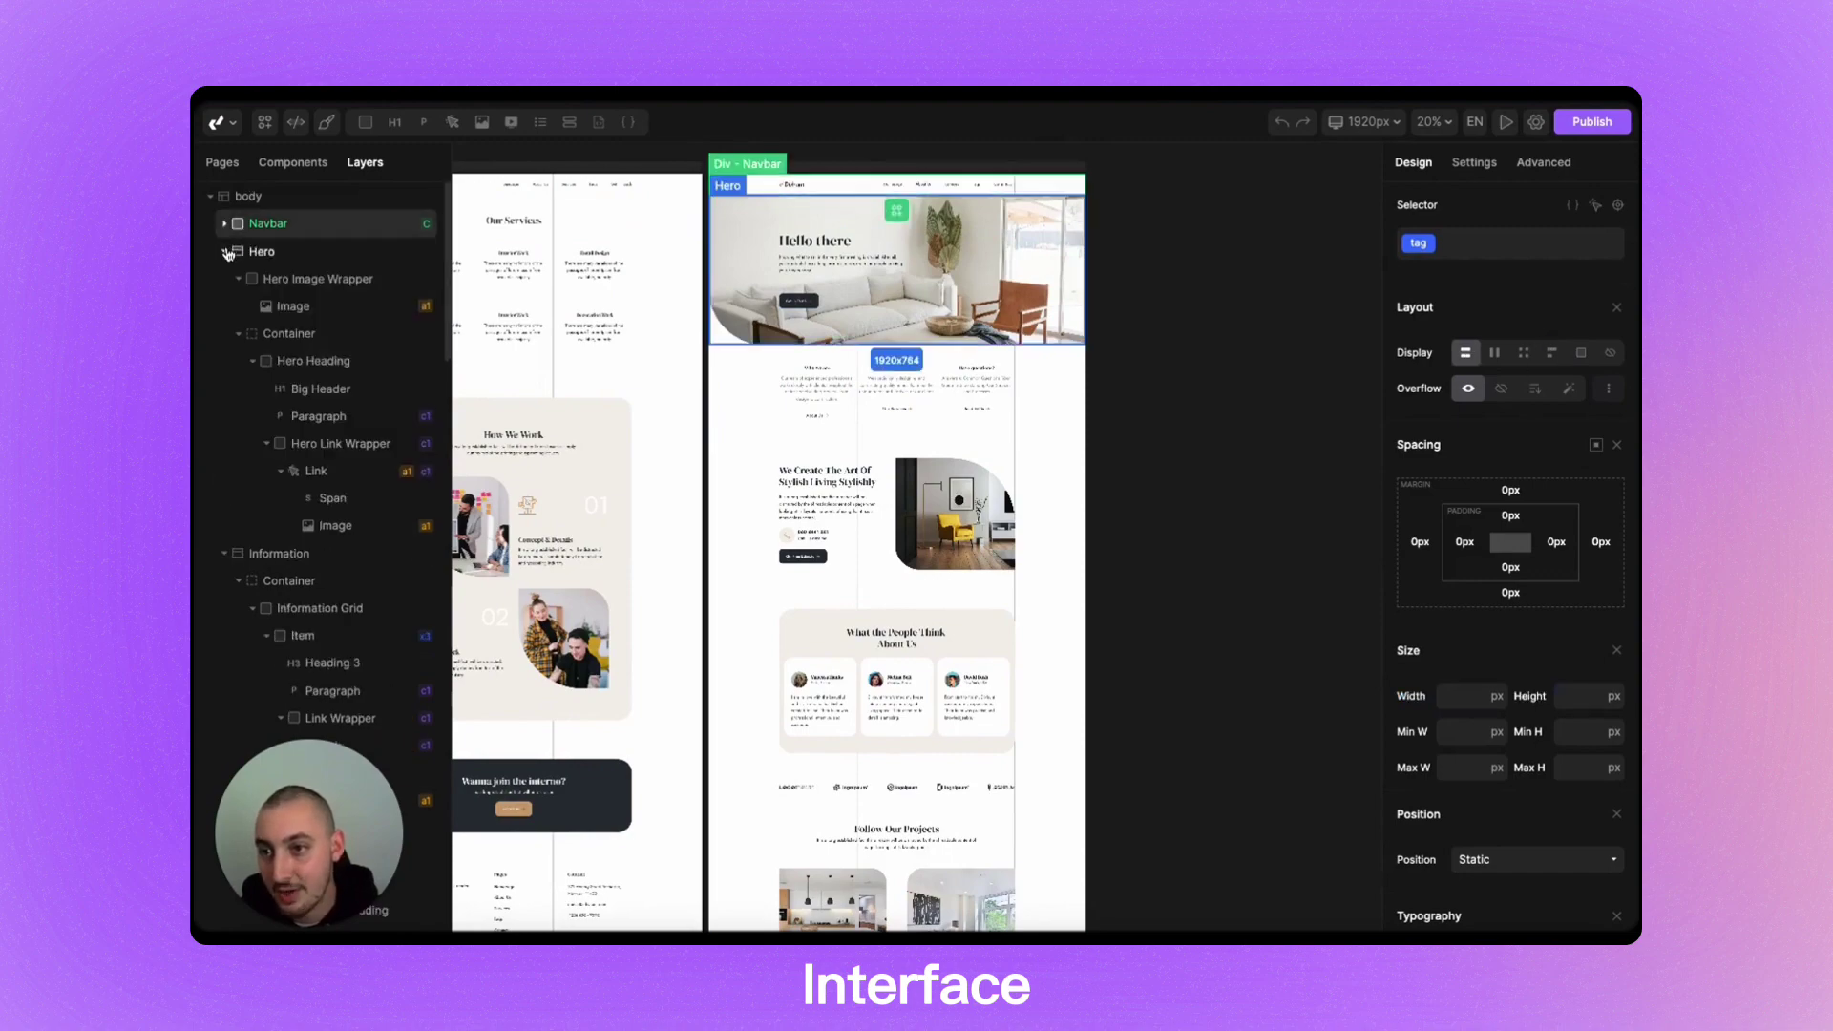
left_click(224, 254)
left_click(224, 279)
left_click(225, 307)
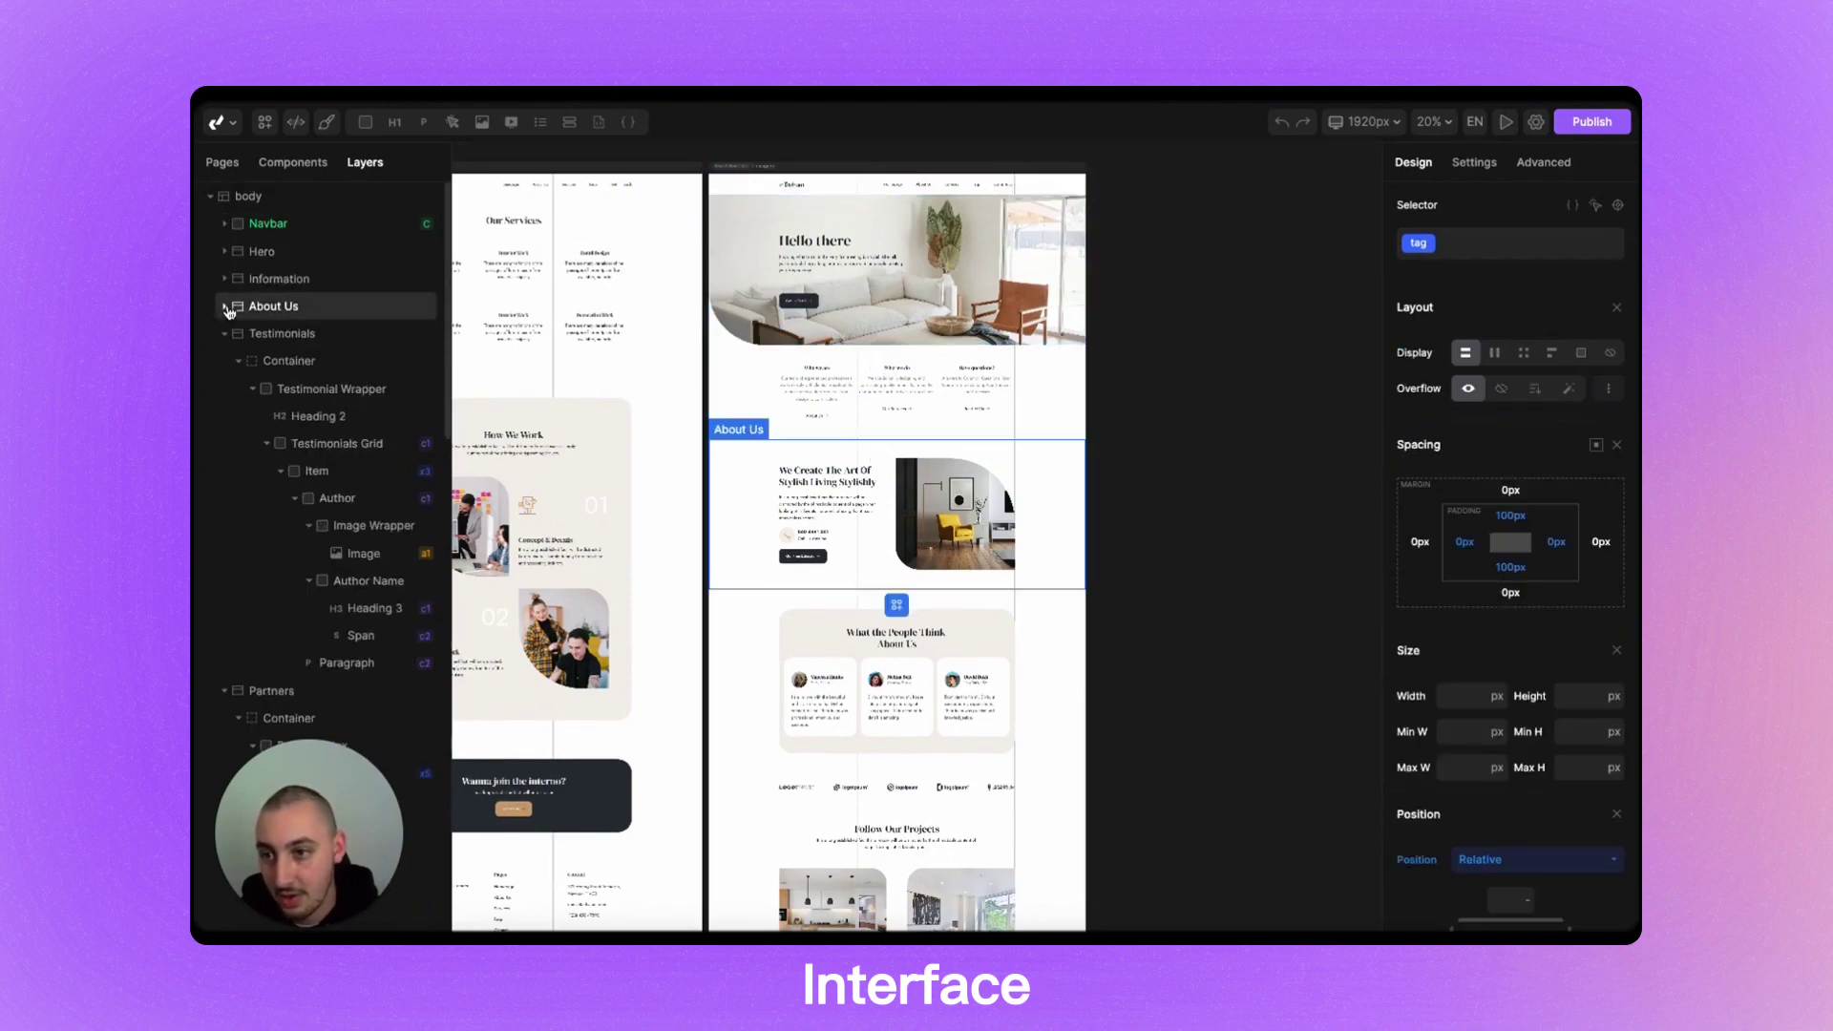
- Bring up the About Us layer's context menu, then dismiss it
right_click(289, 318)
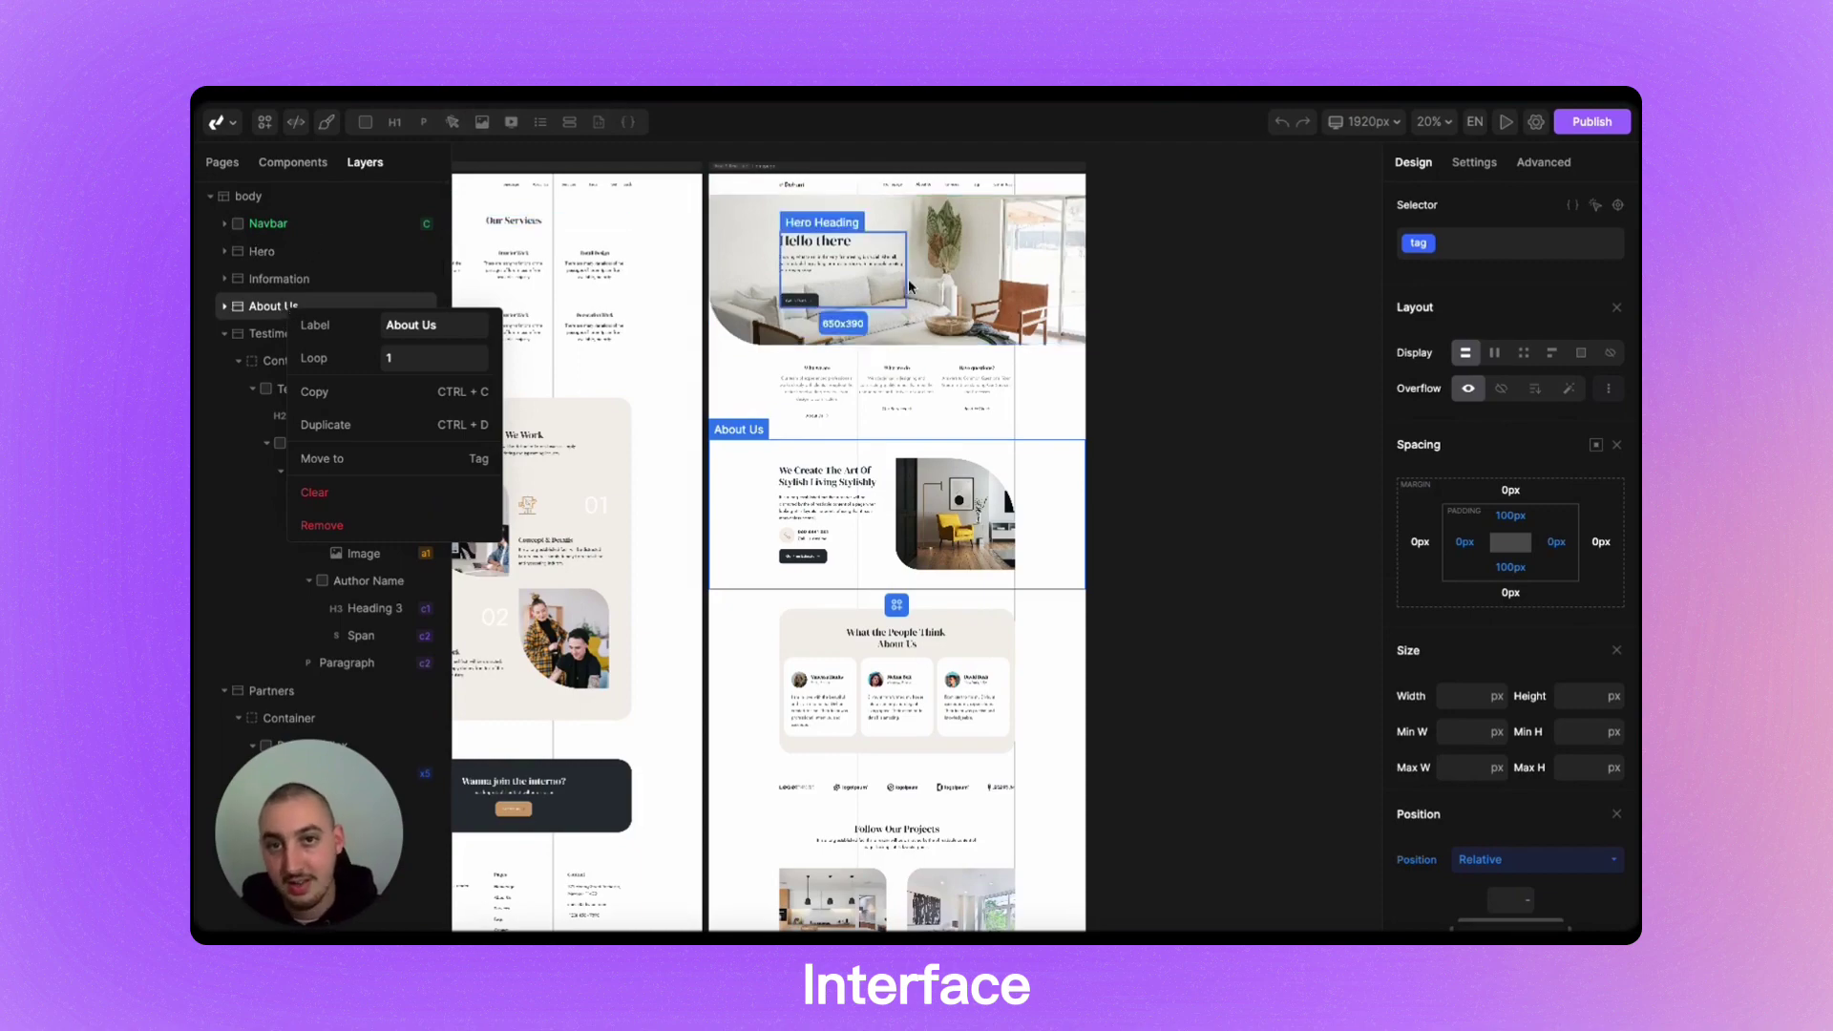
left_click(275, 312)
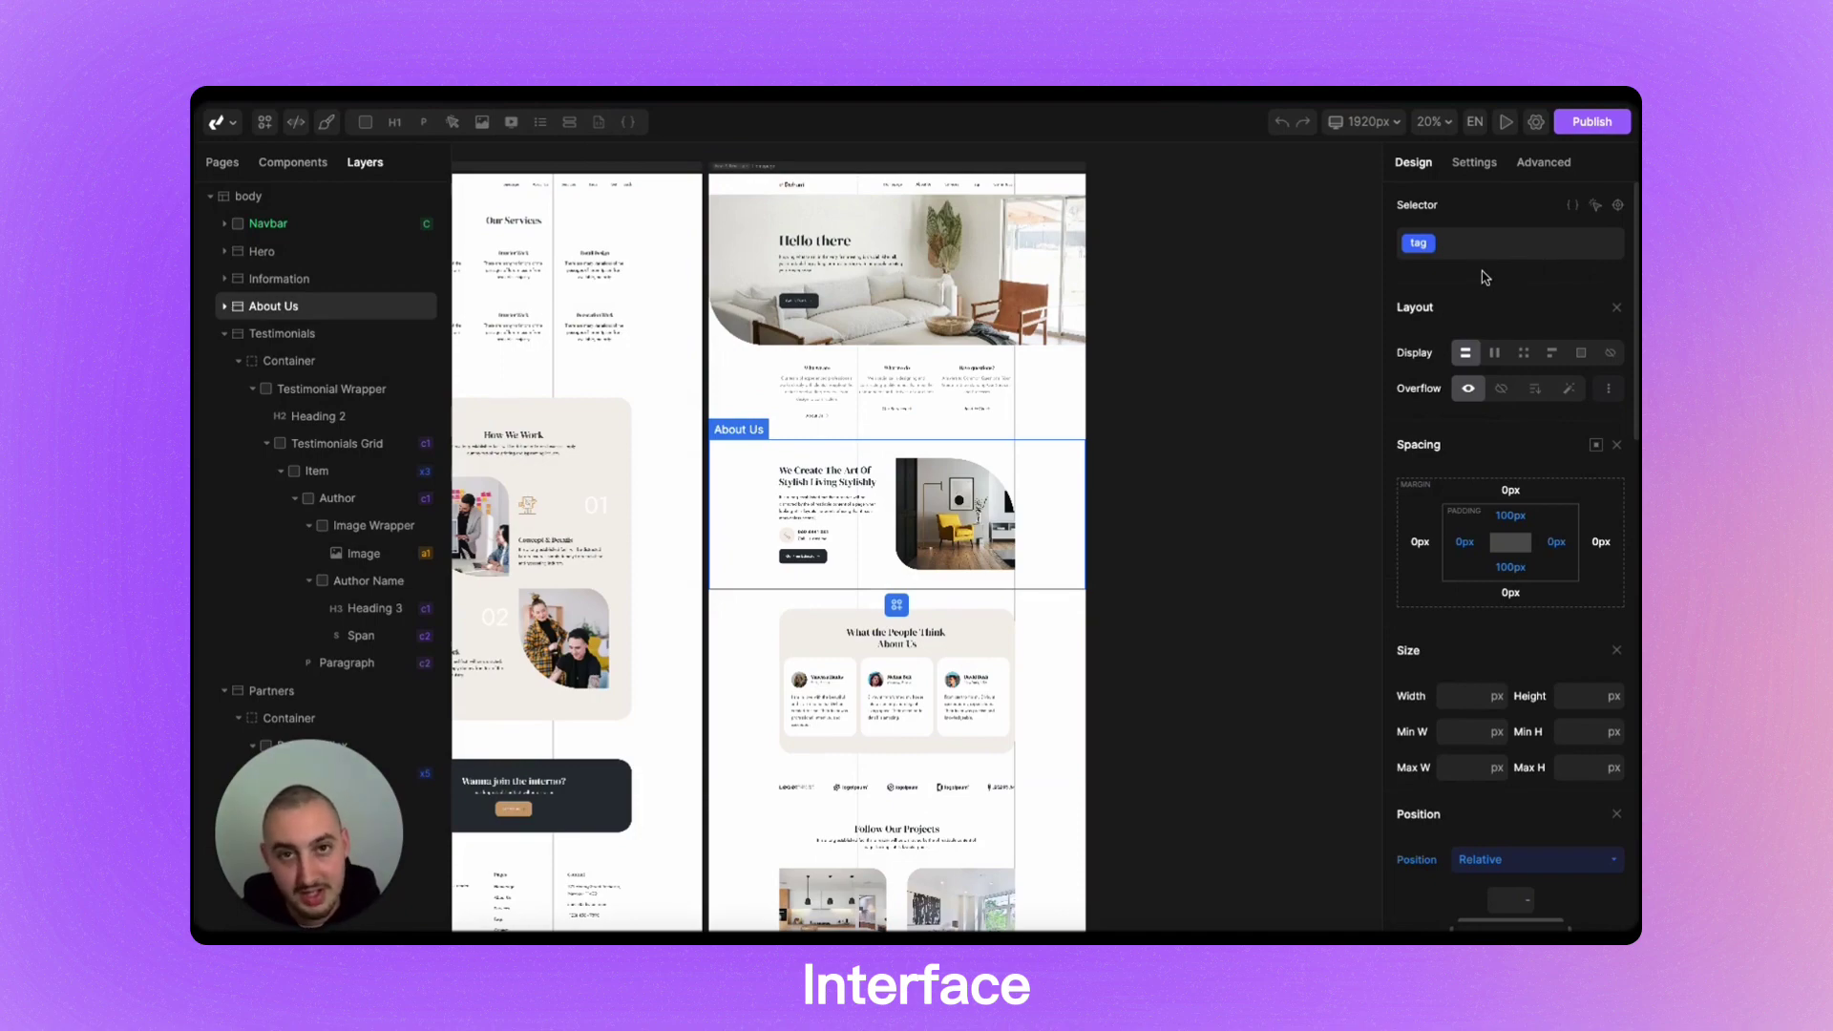
scroll(1486, 277, "down", 2)
scroll(1504, 611, "down", 4)
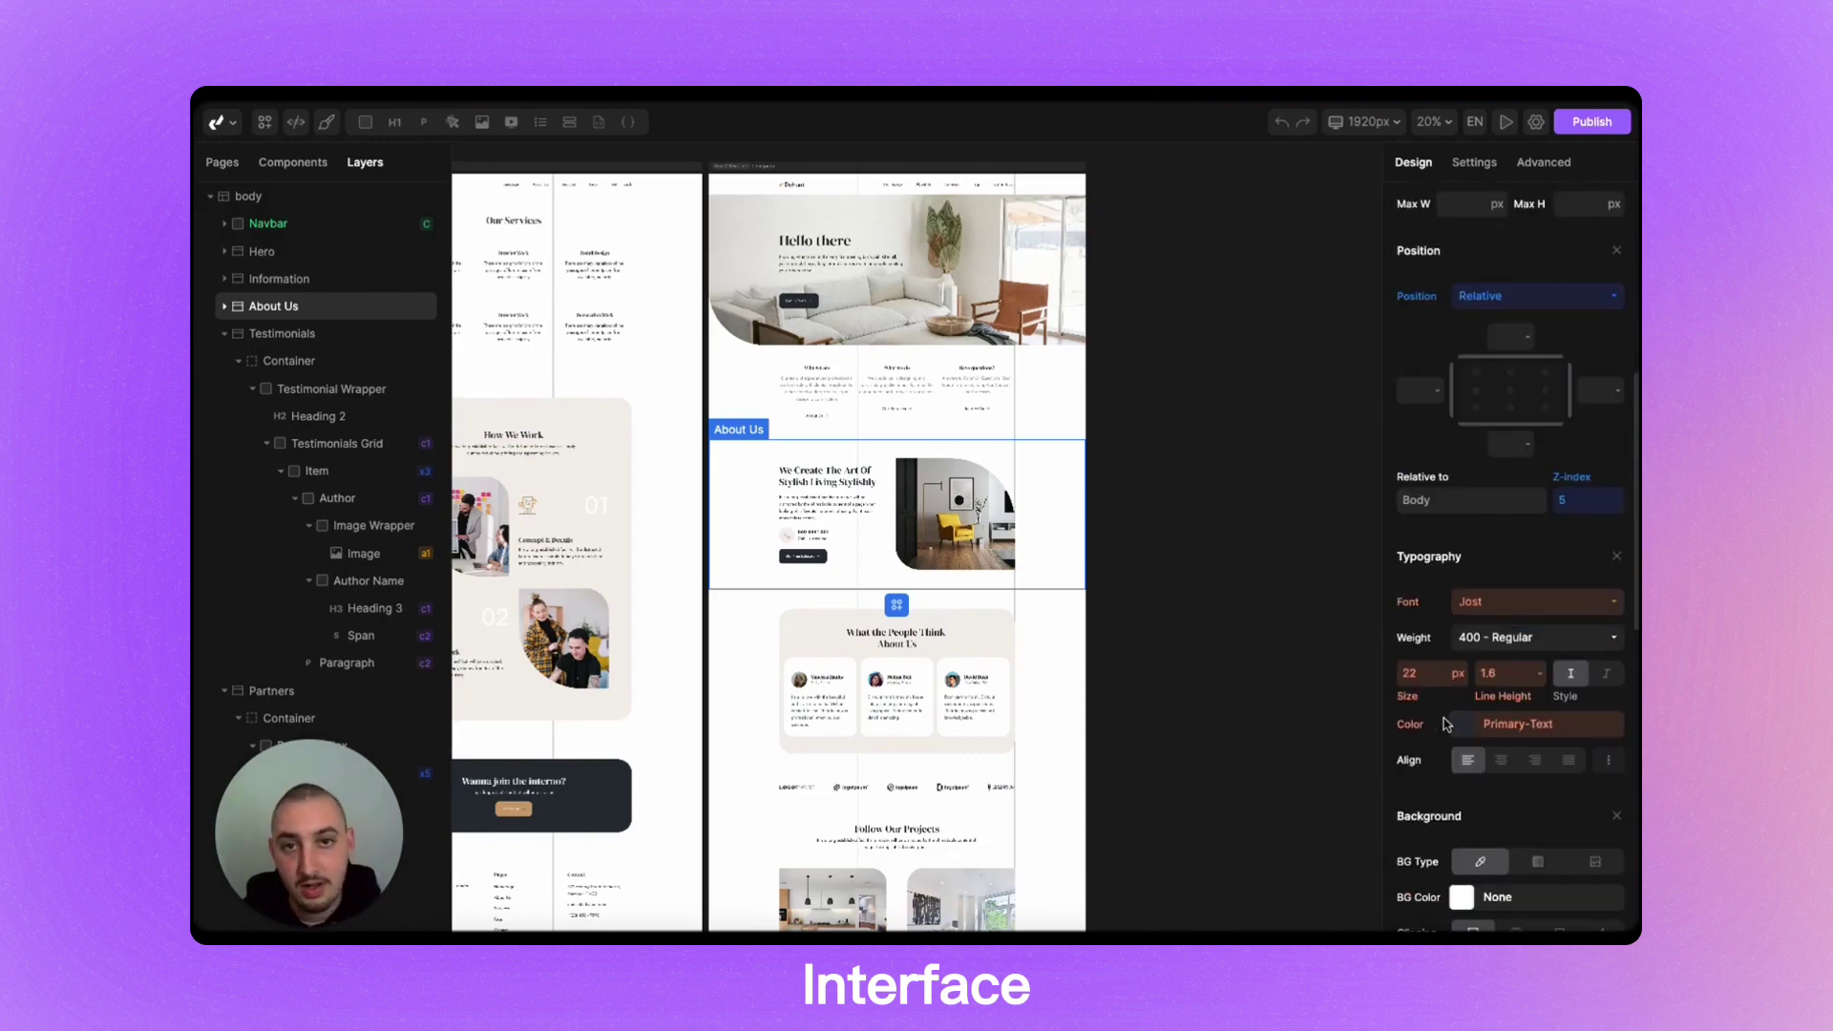
scroll(1443, 717, "up", 3)
scroll(1454, 702, "up", 3)
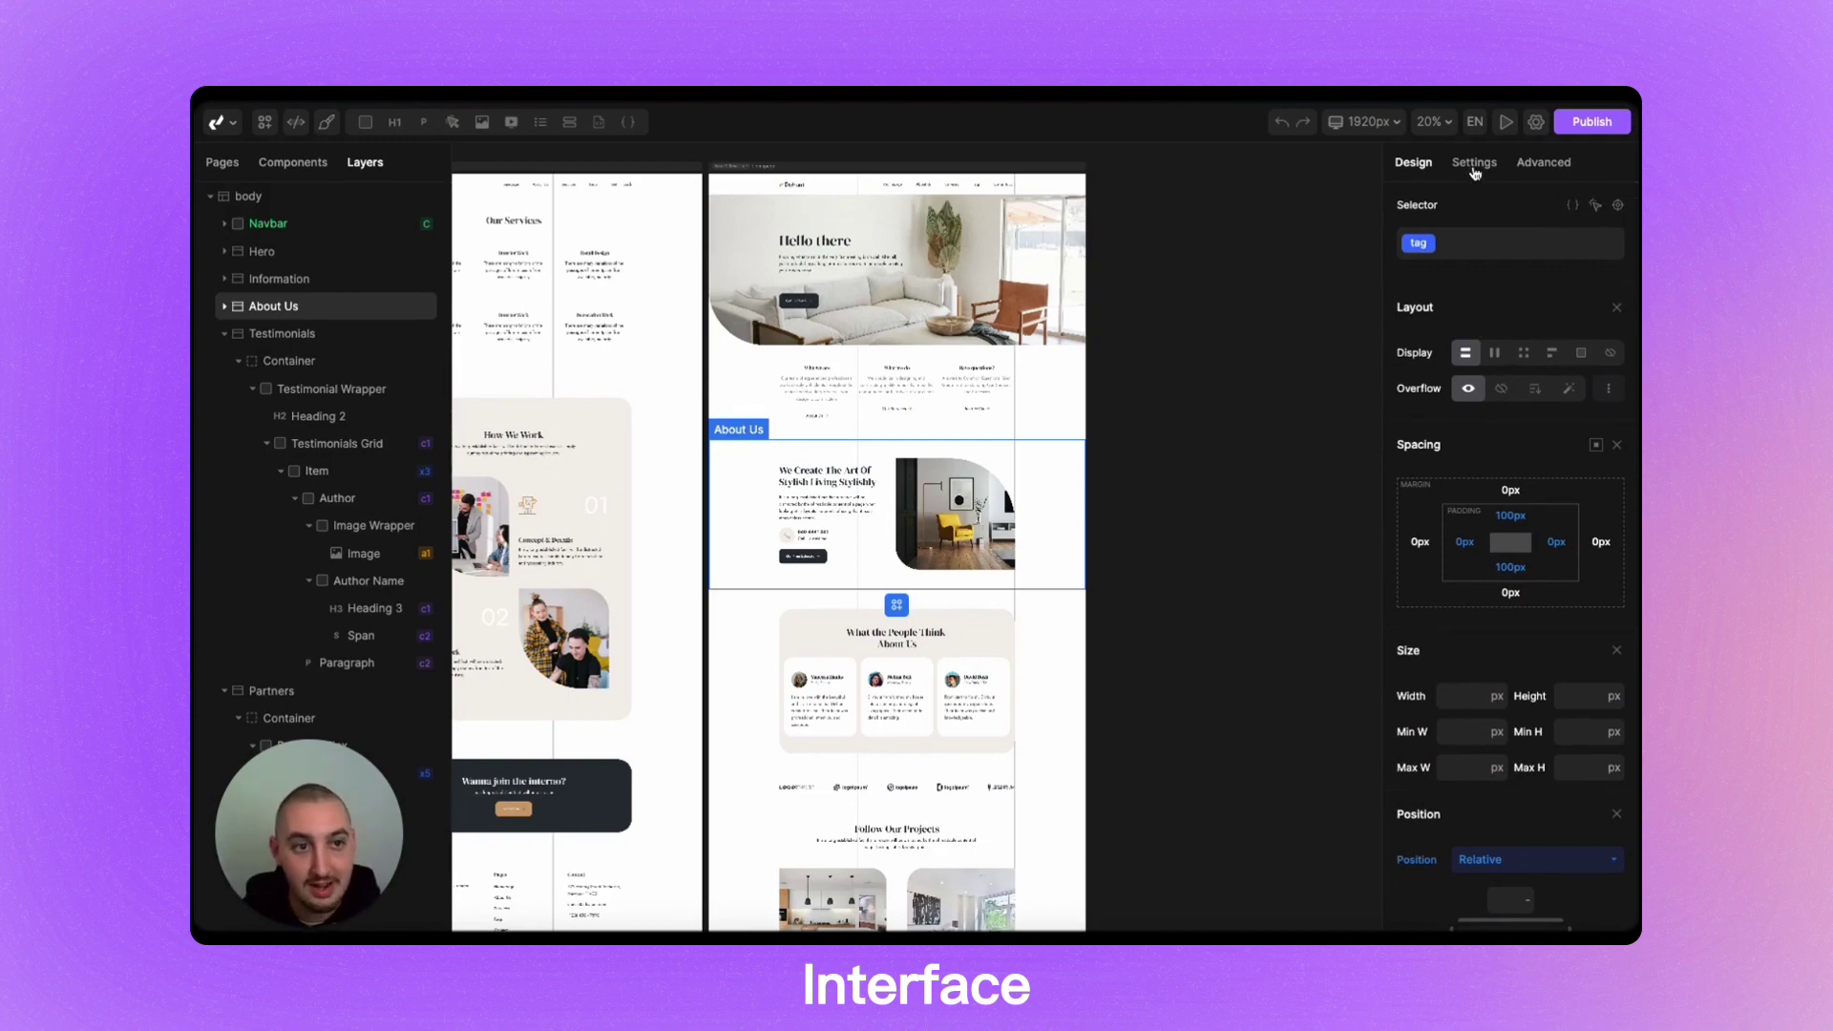
- Select the About Us image and view its settings and attributes in the right panel
left_click(931, 510)
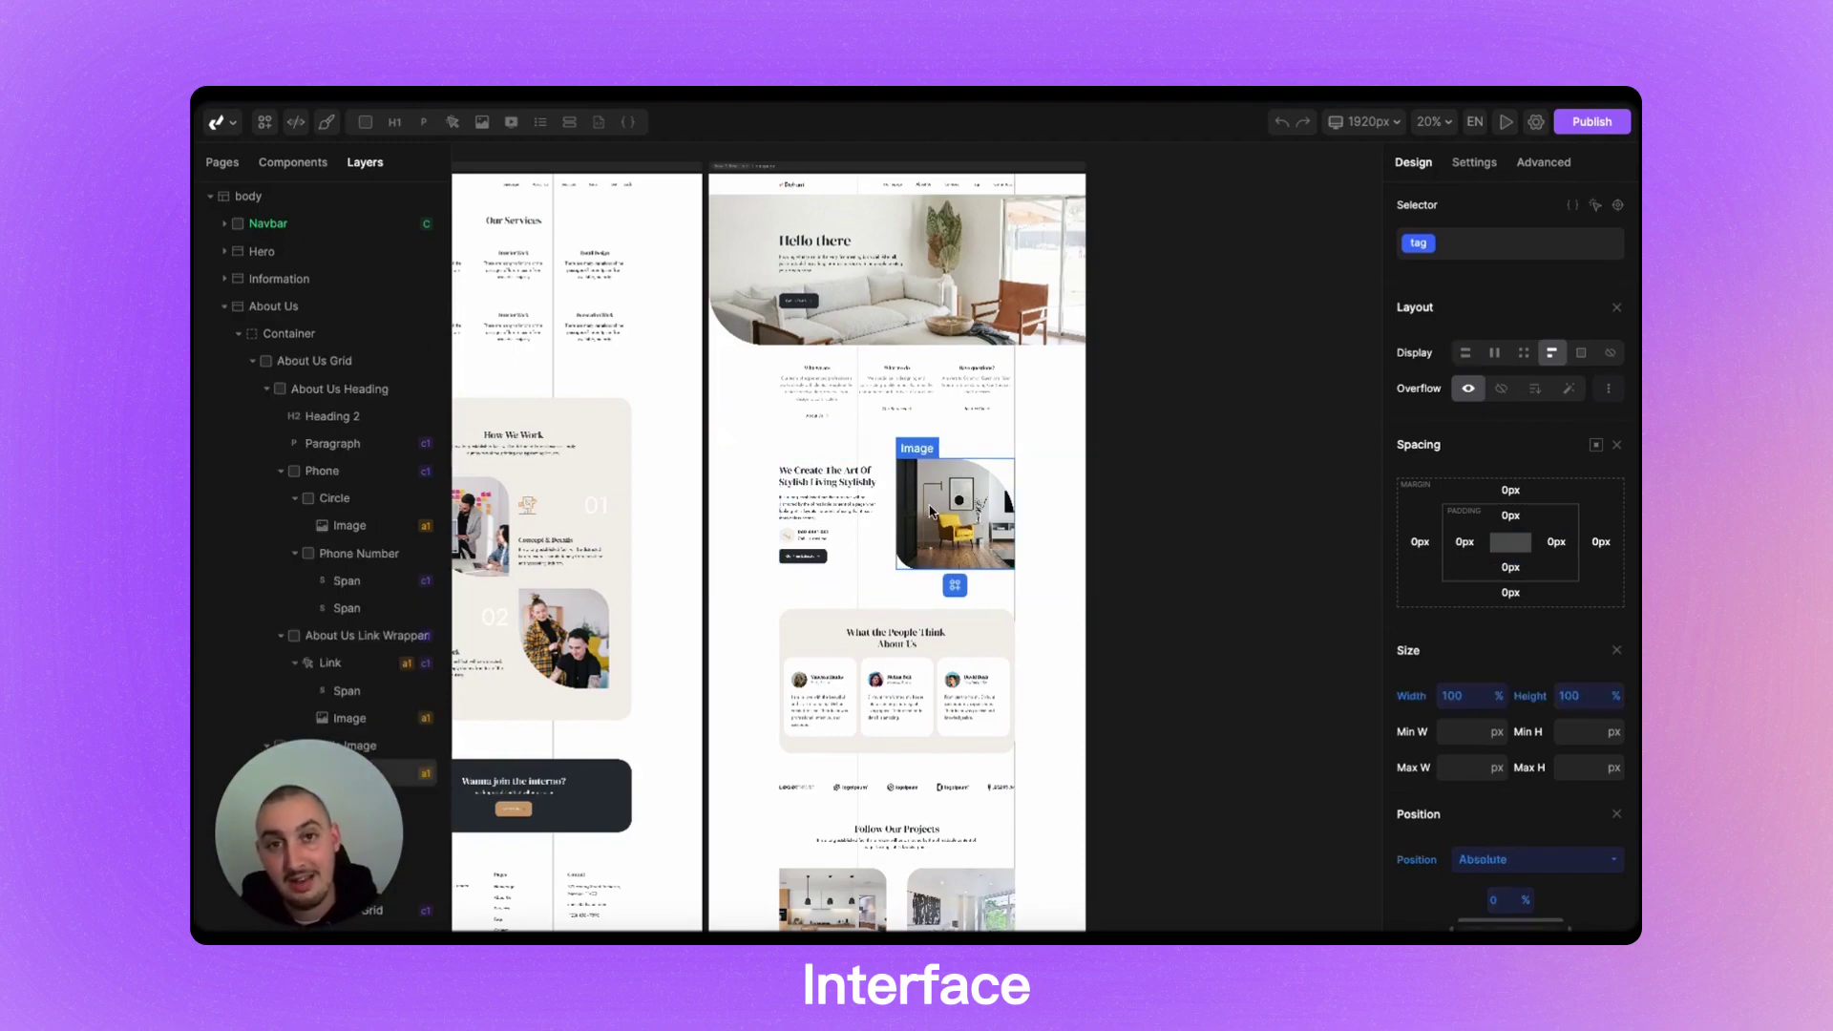
left_click(1461, 165)
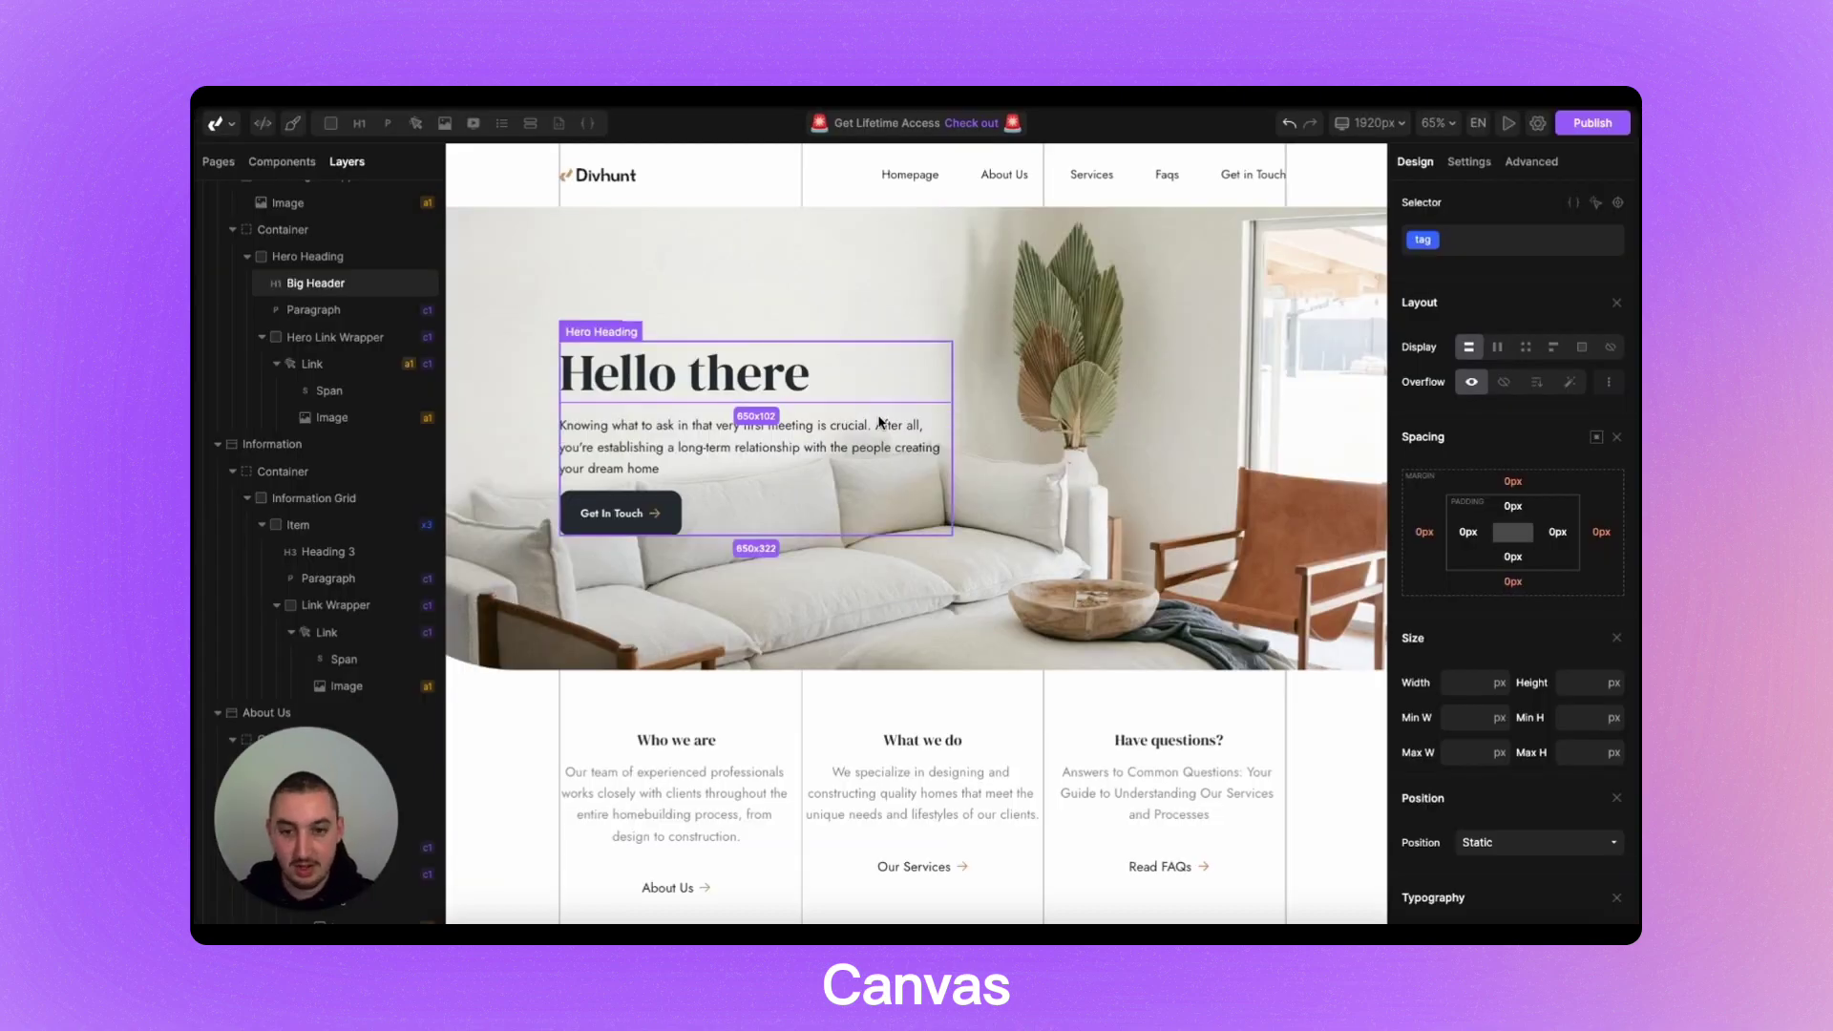
- Zoom the Divhunt canvas from 18% onto the first page's What we do paragraph
scroll(938, 428, "down", 10)
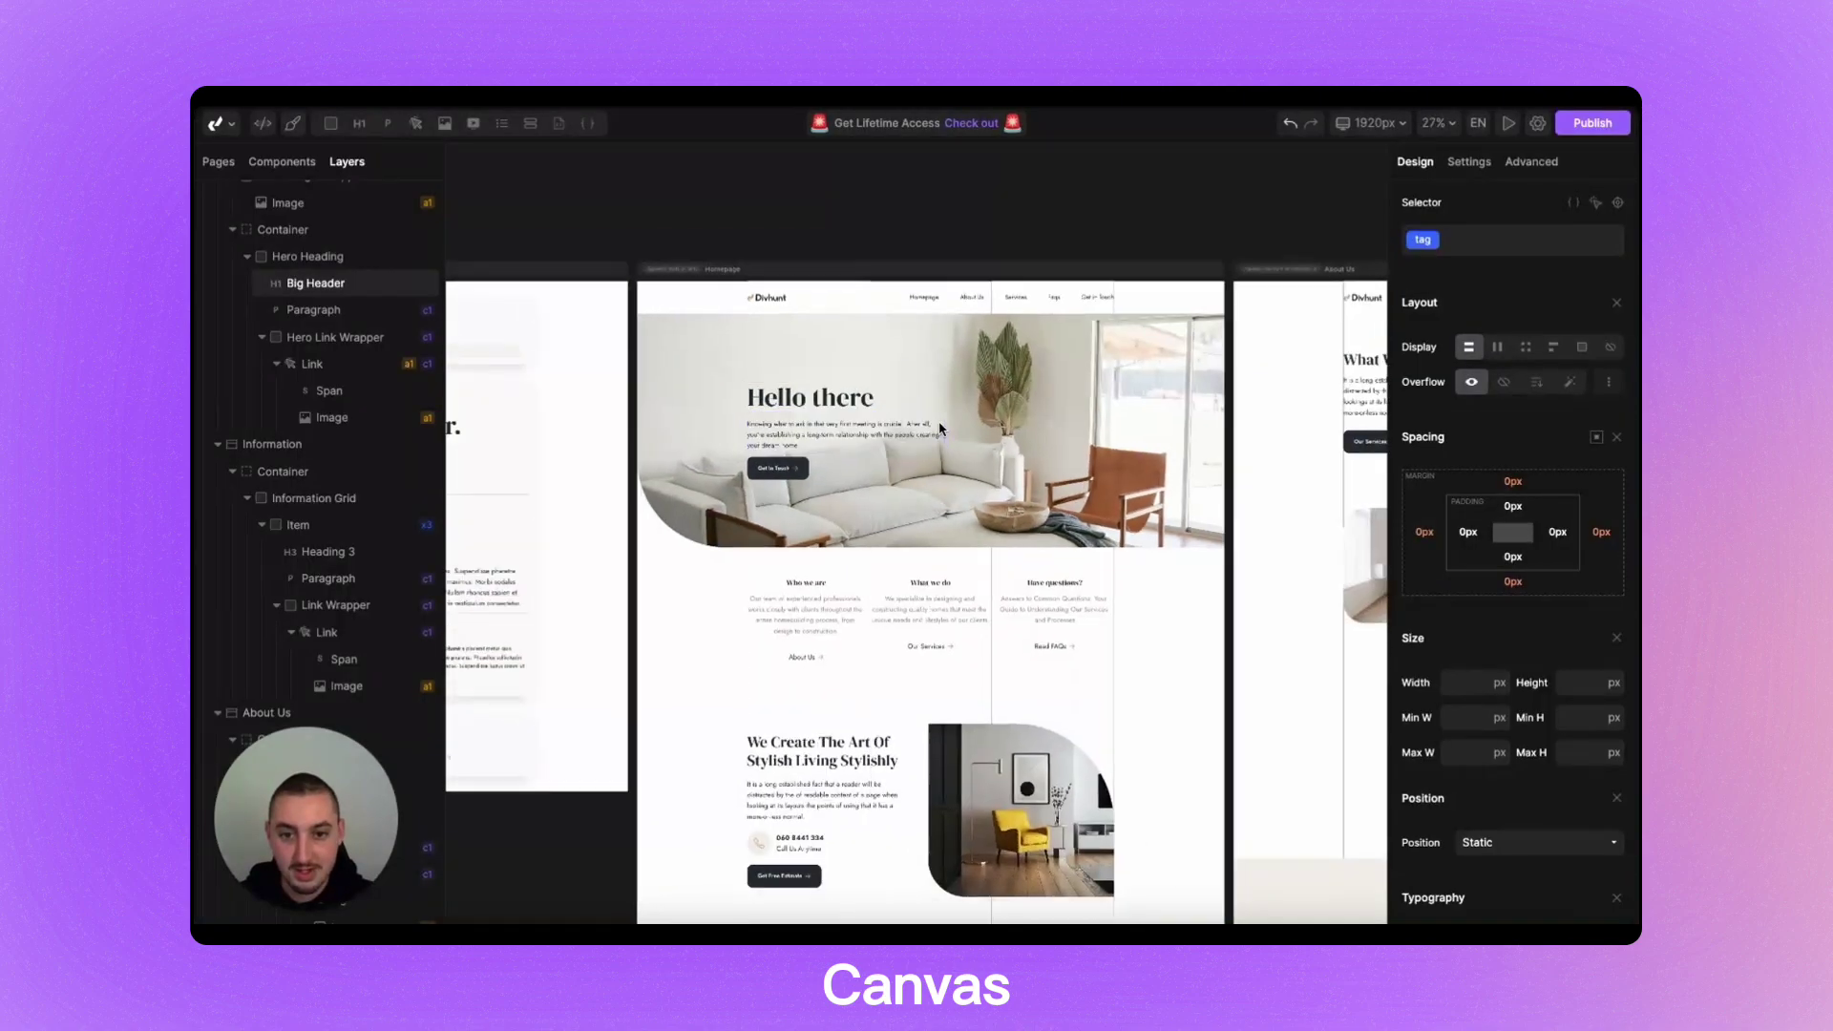
scroll(941, 429, "down", 3)
scroll(1072, 335, "right", 3)
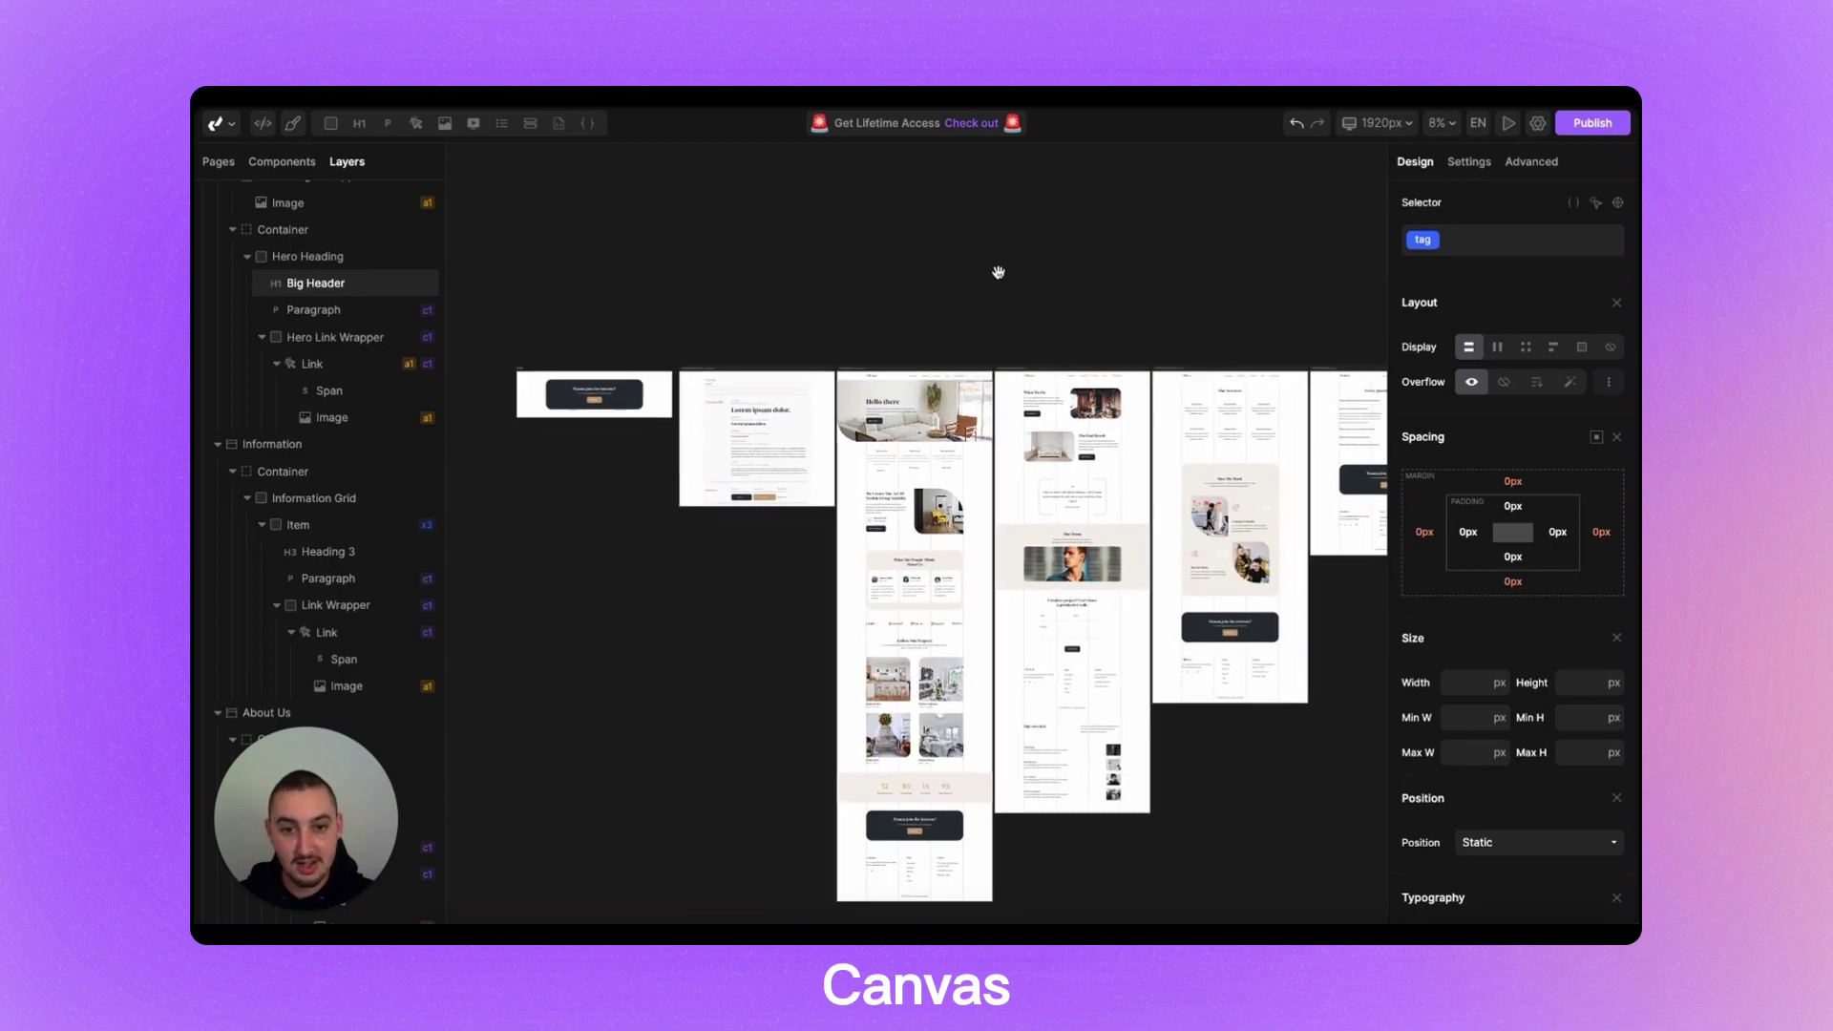
scroll(970, 254, "up", 6)
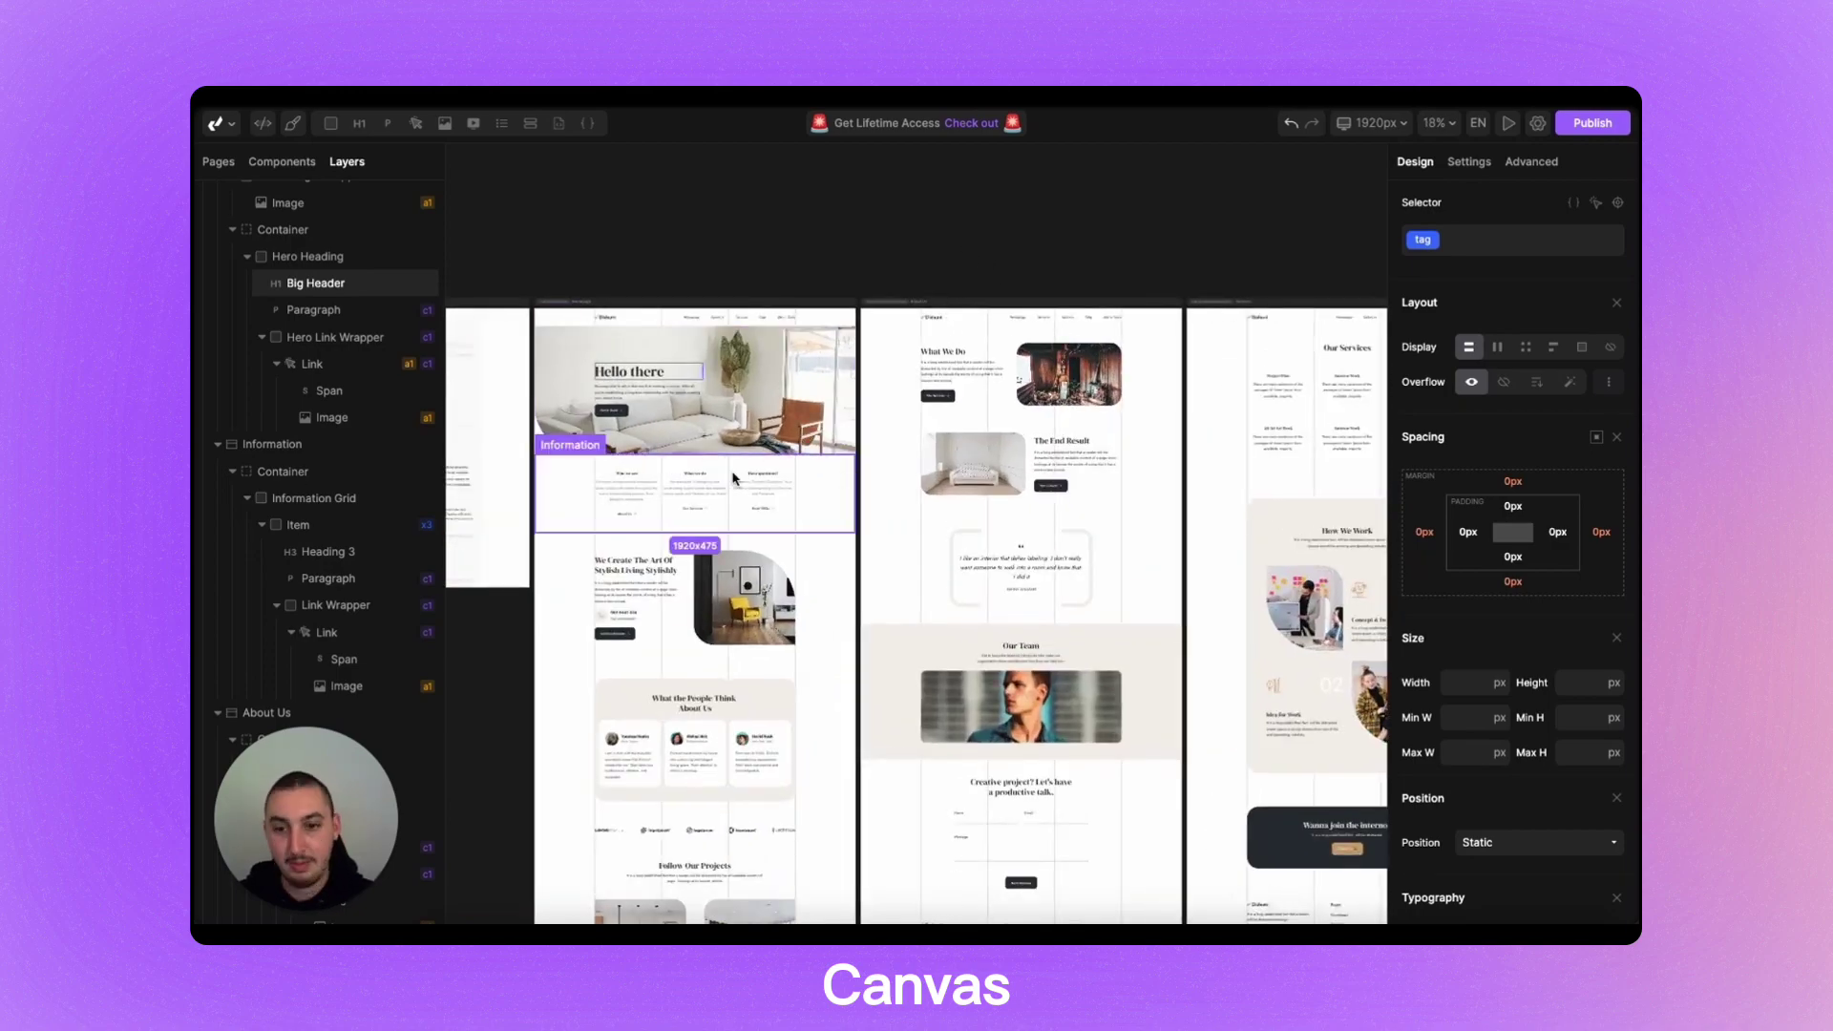
scroll(666, 492, "up", 8)
scroll(665, 491, "up", 4)
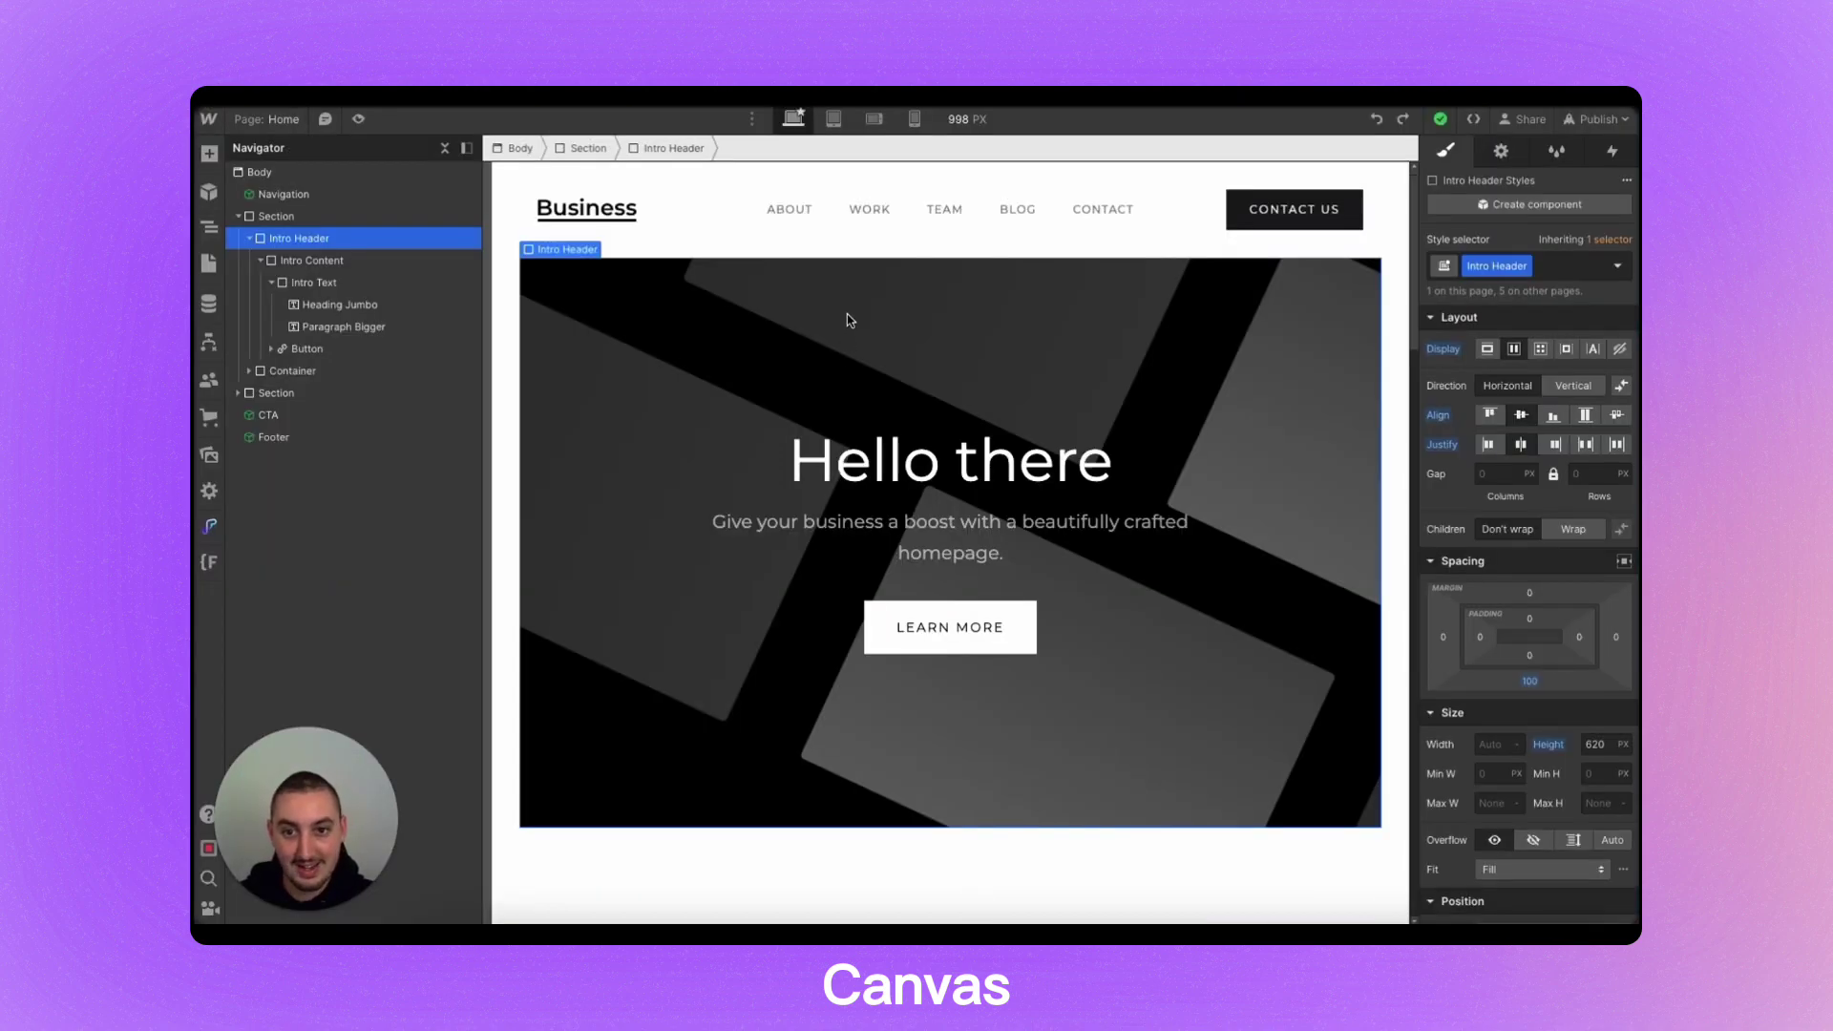
- Scroll the Webflow home page down to the Heading Jumbo Small under WHAT WE BELIEVE IN
scroll(847, 320, "down", 10)
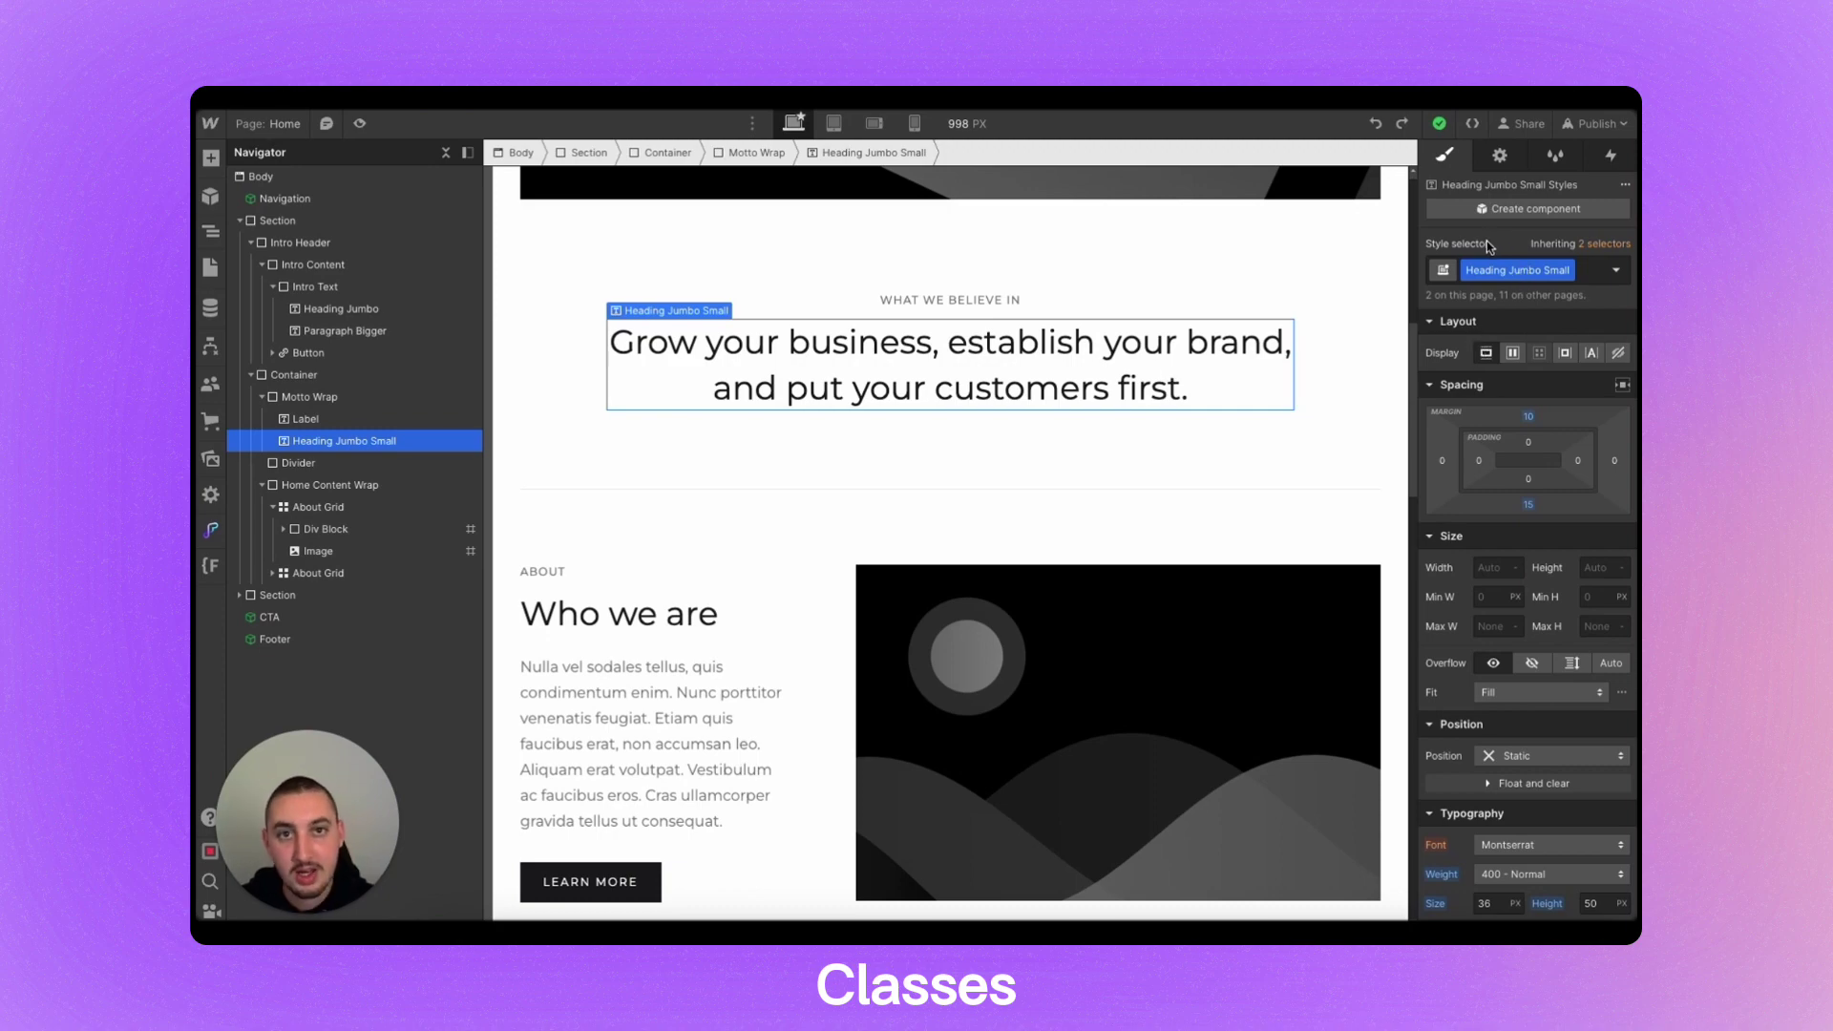
- Add a 'Red' combo class to the motto heading
left_click(1589, 276)
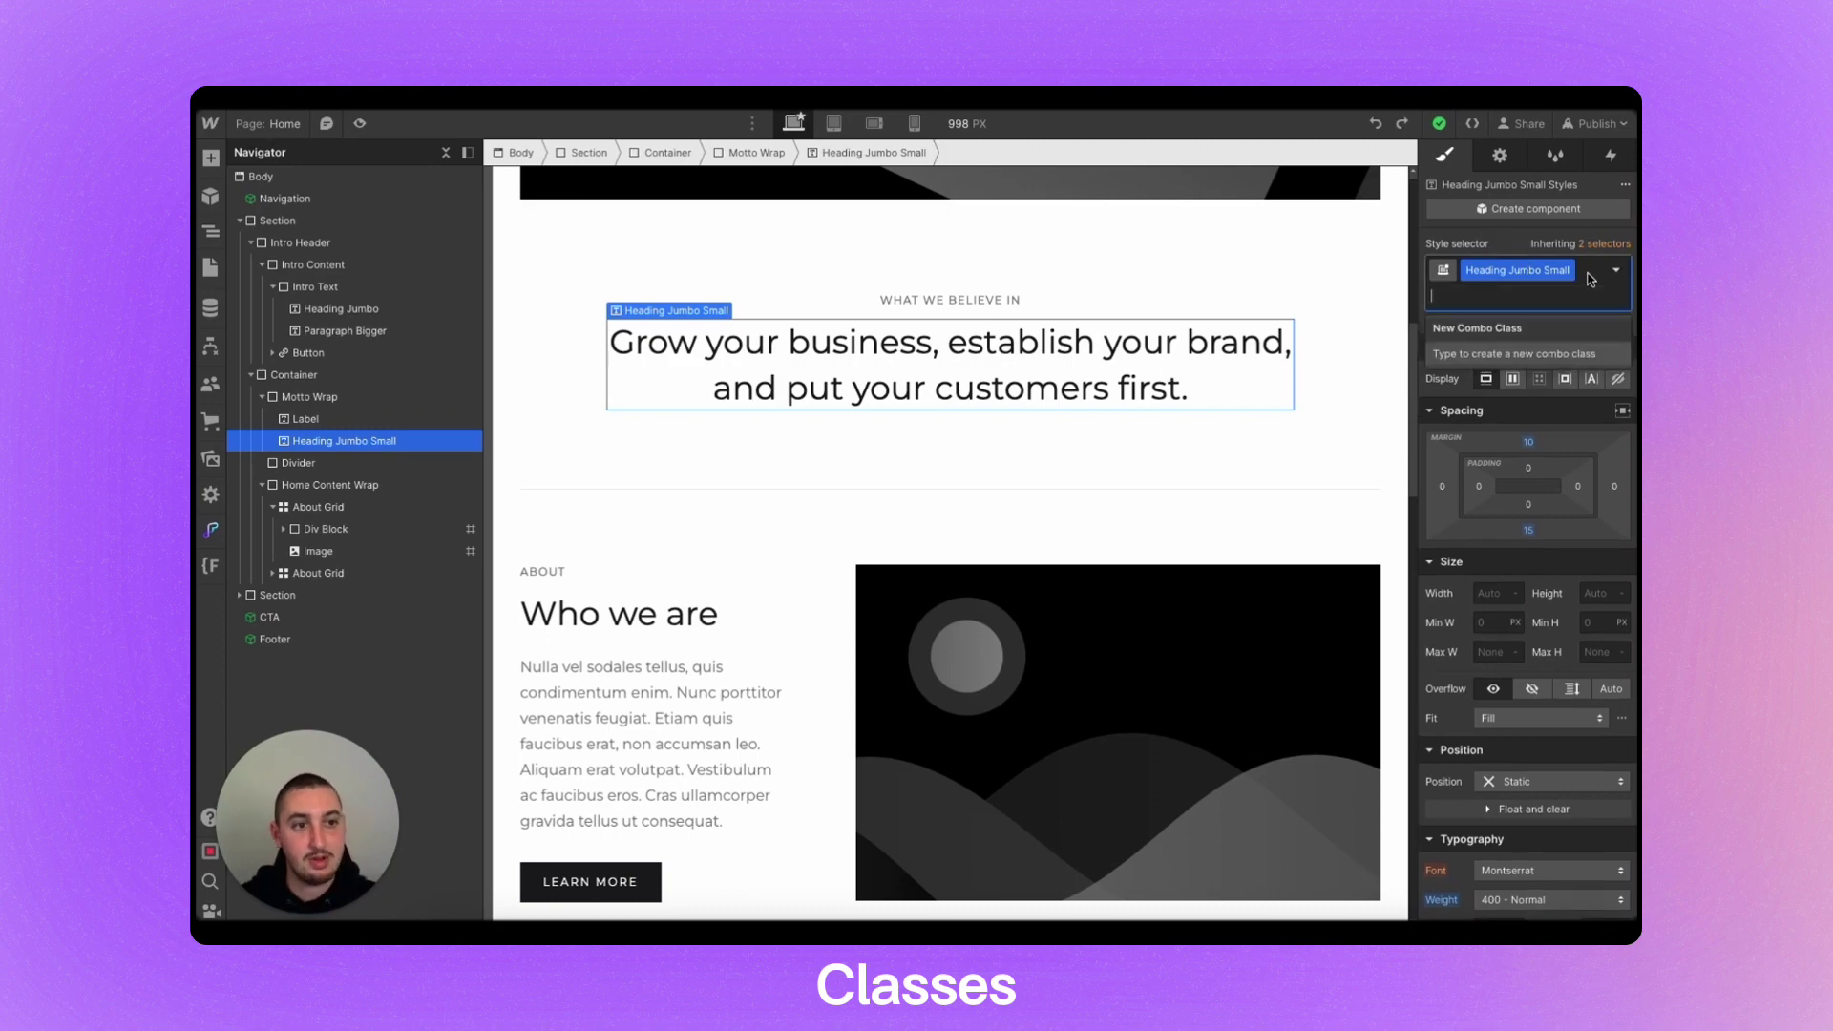
type("Red")
key("Return")
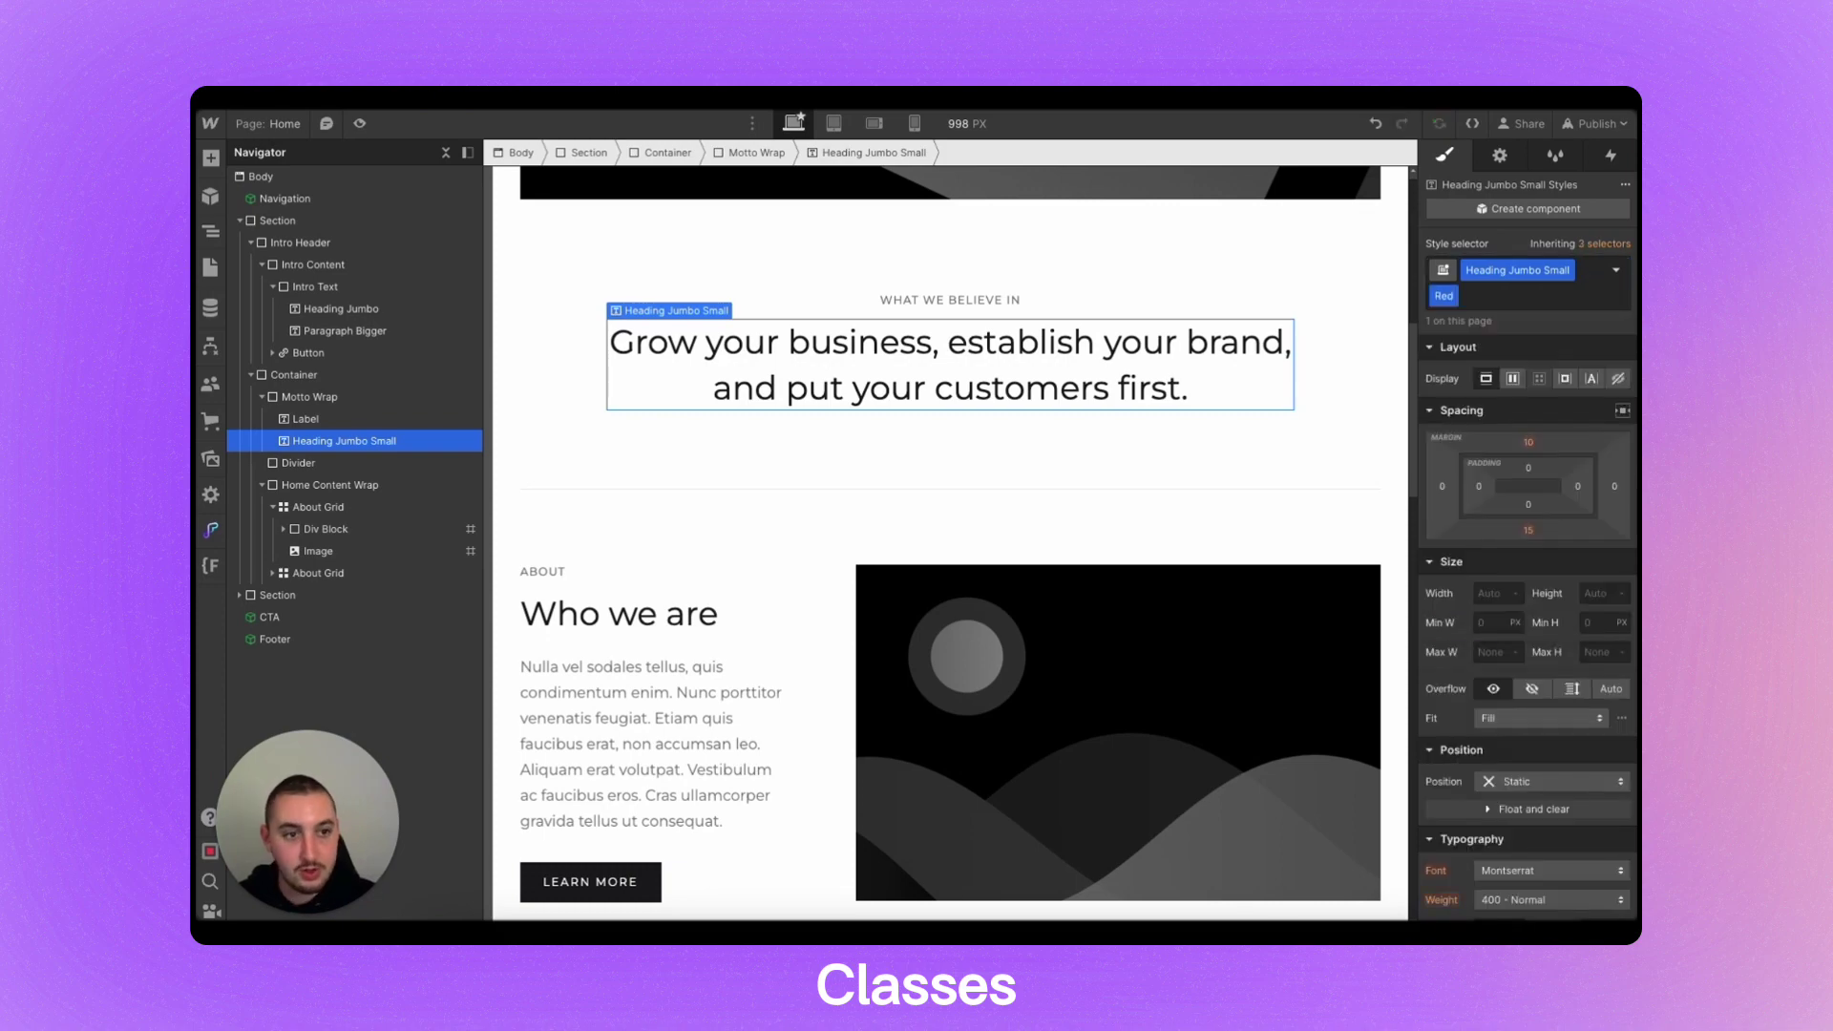
- Set the heading's Typography color to bright red in the colour picker
scroll(1527, 478, "down", 4)
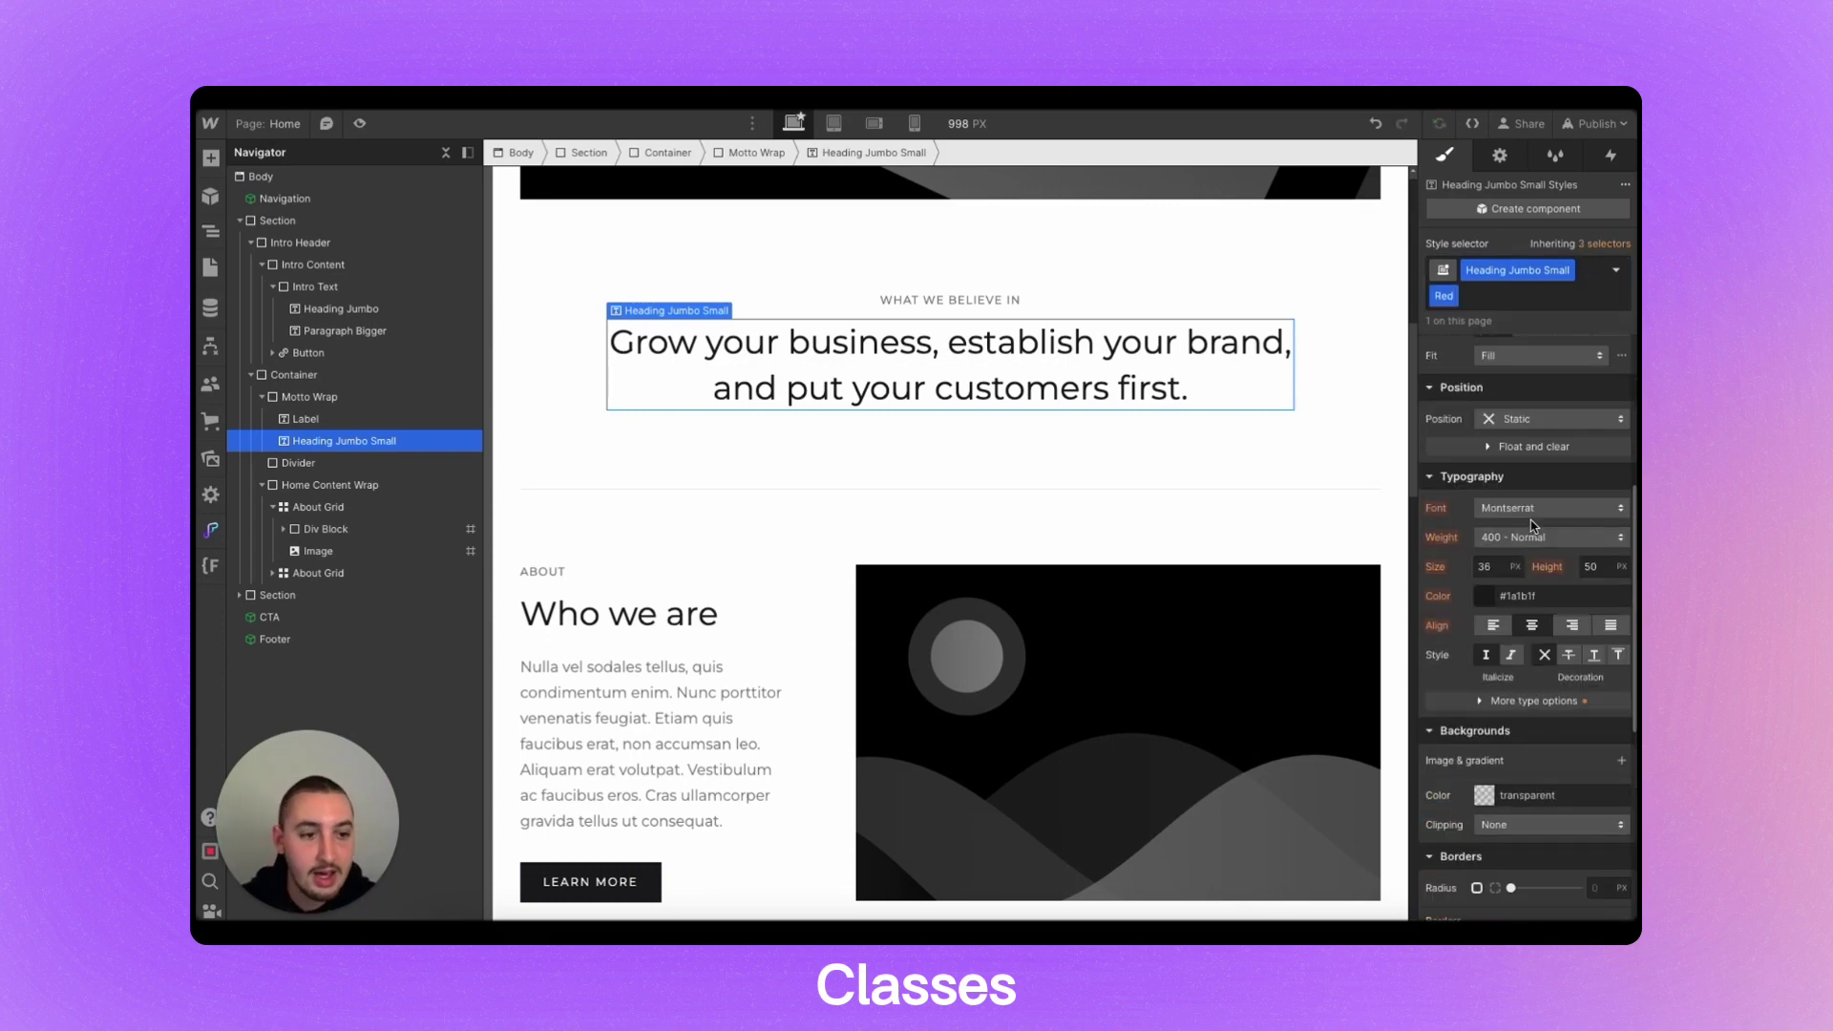
left_click(1487, 595)
left_click_drag(1527, 769, 1627, 769)
left_click_drag(1587, 693, 1632, 620)
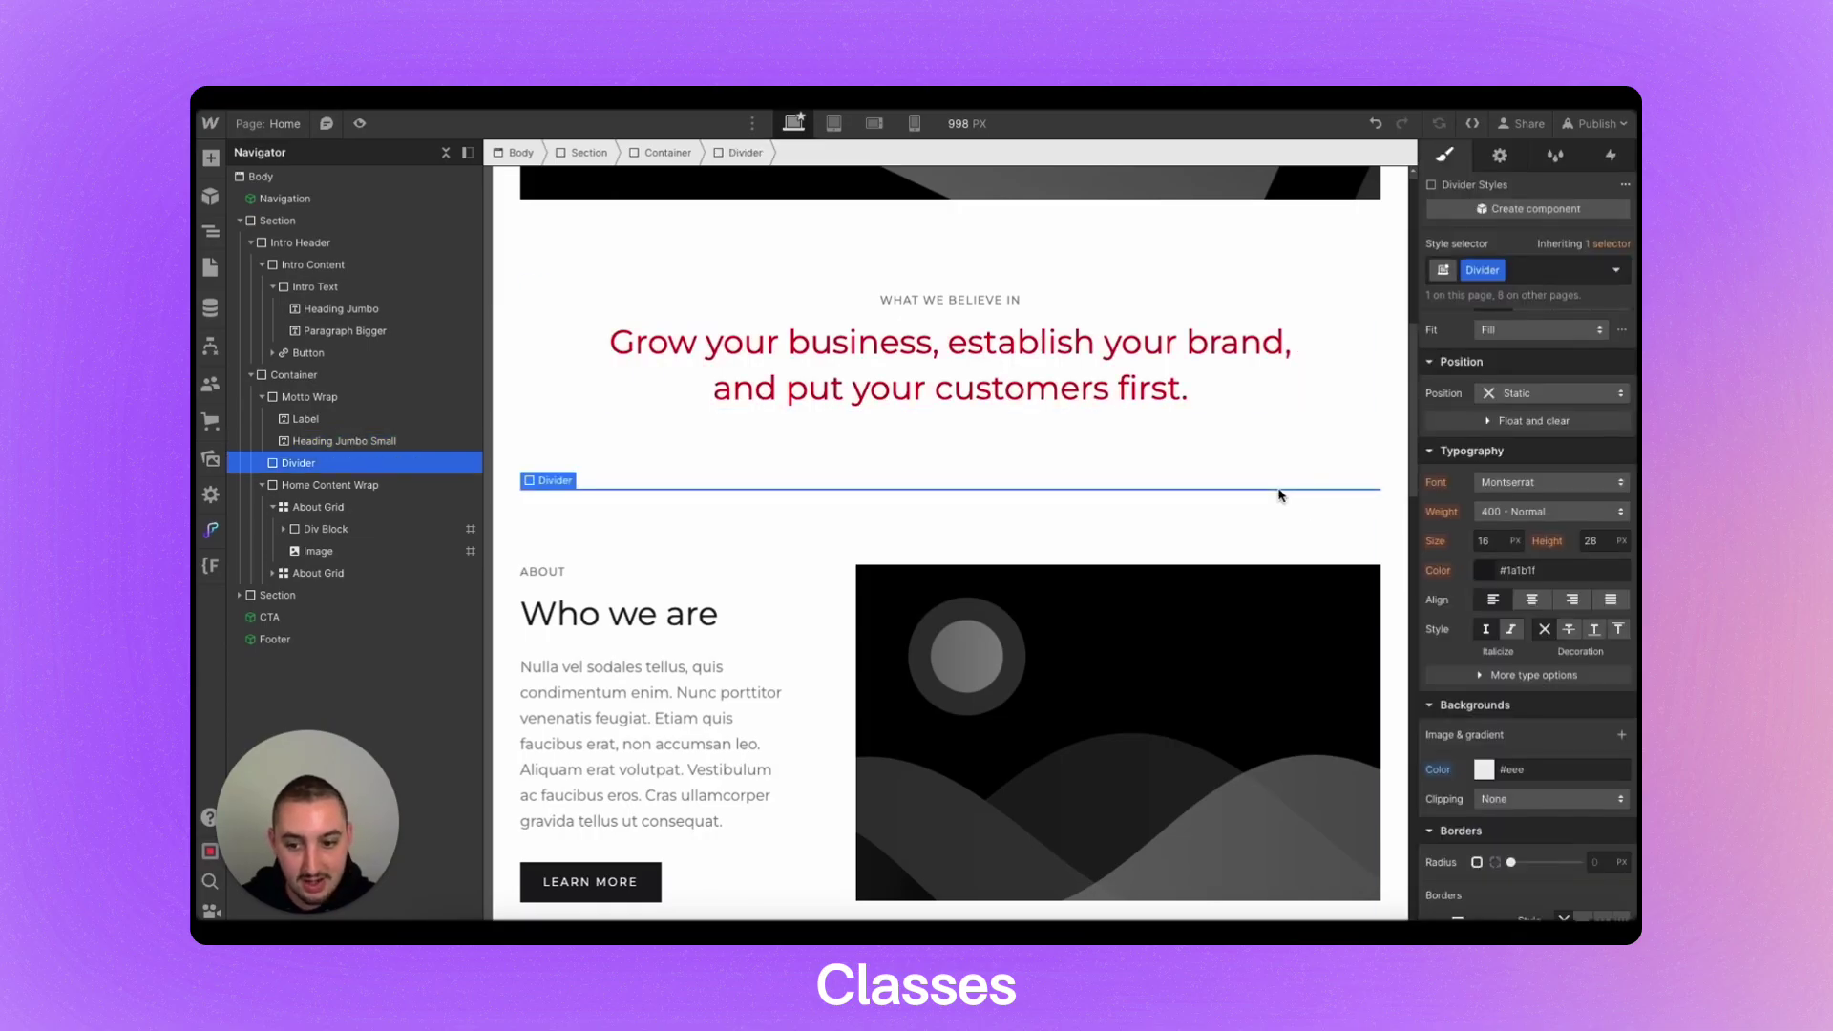
scroll(1280, 494, "down", 1)
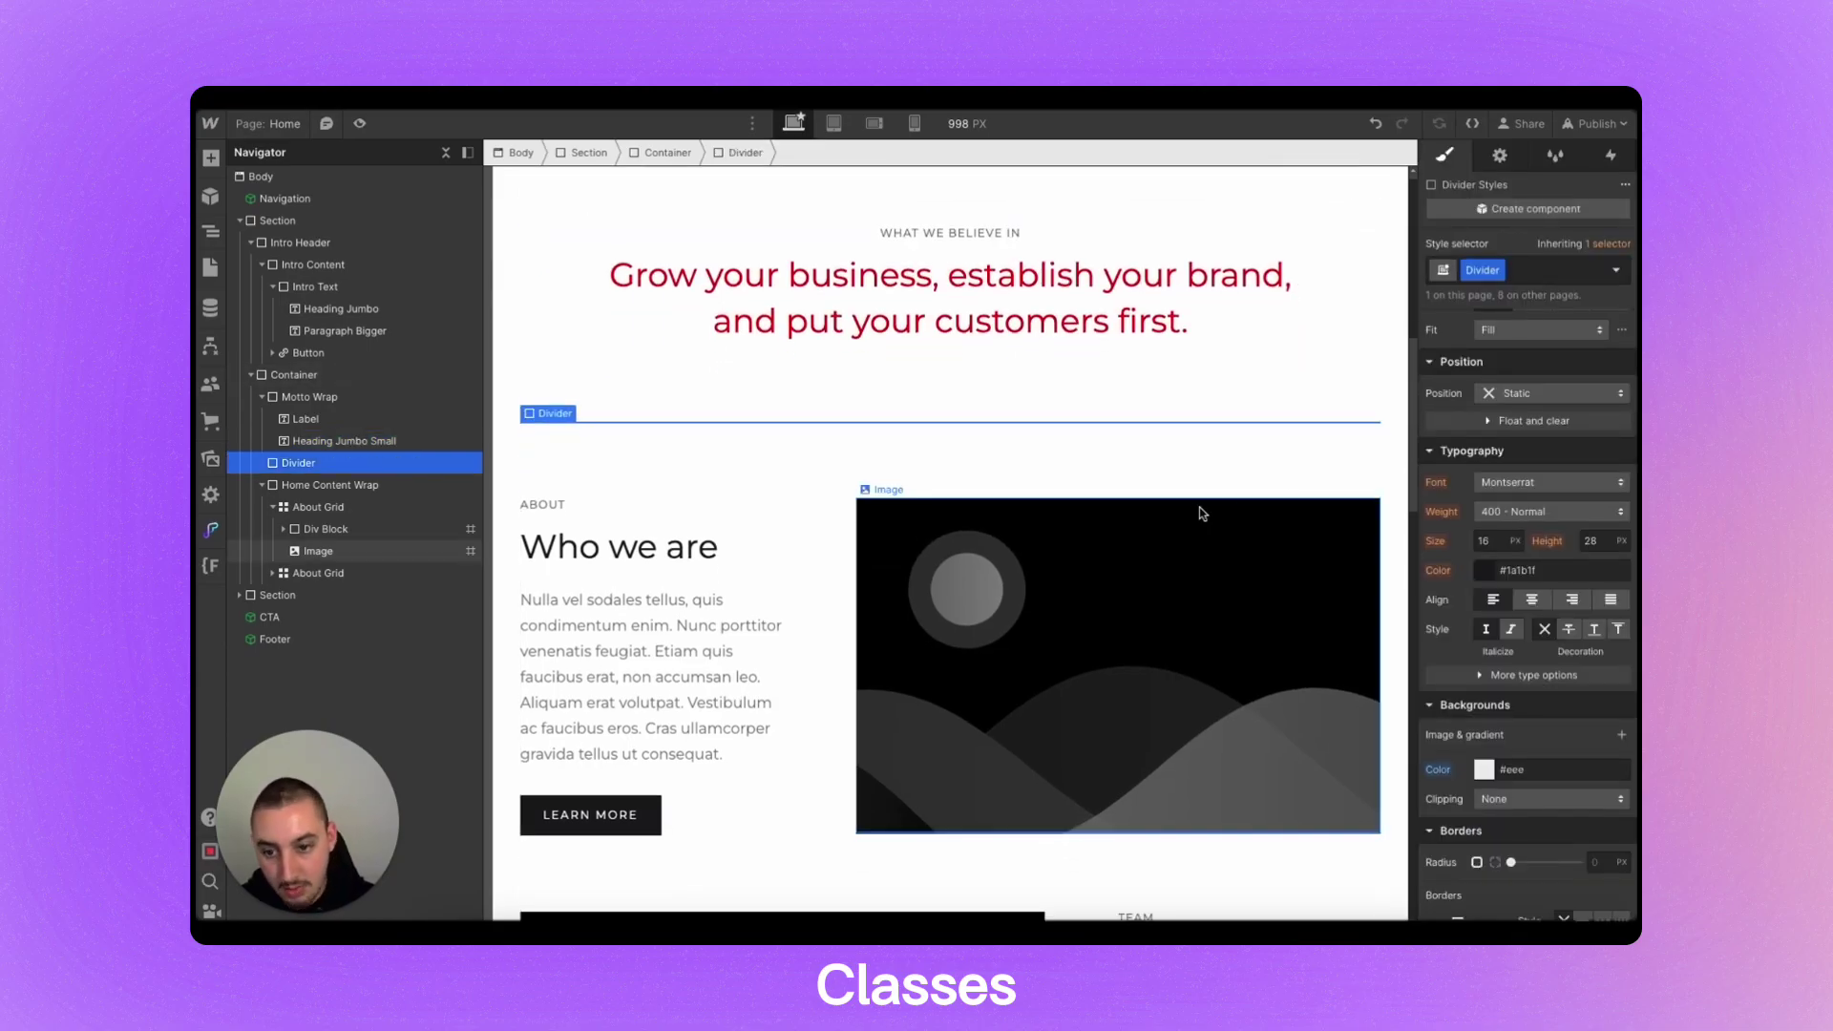
- Select the LEARN MORE button and add a 'Red' combo class to it
left_click(642, 828)
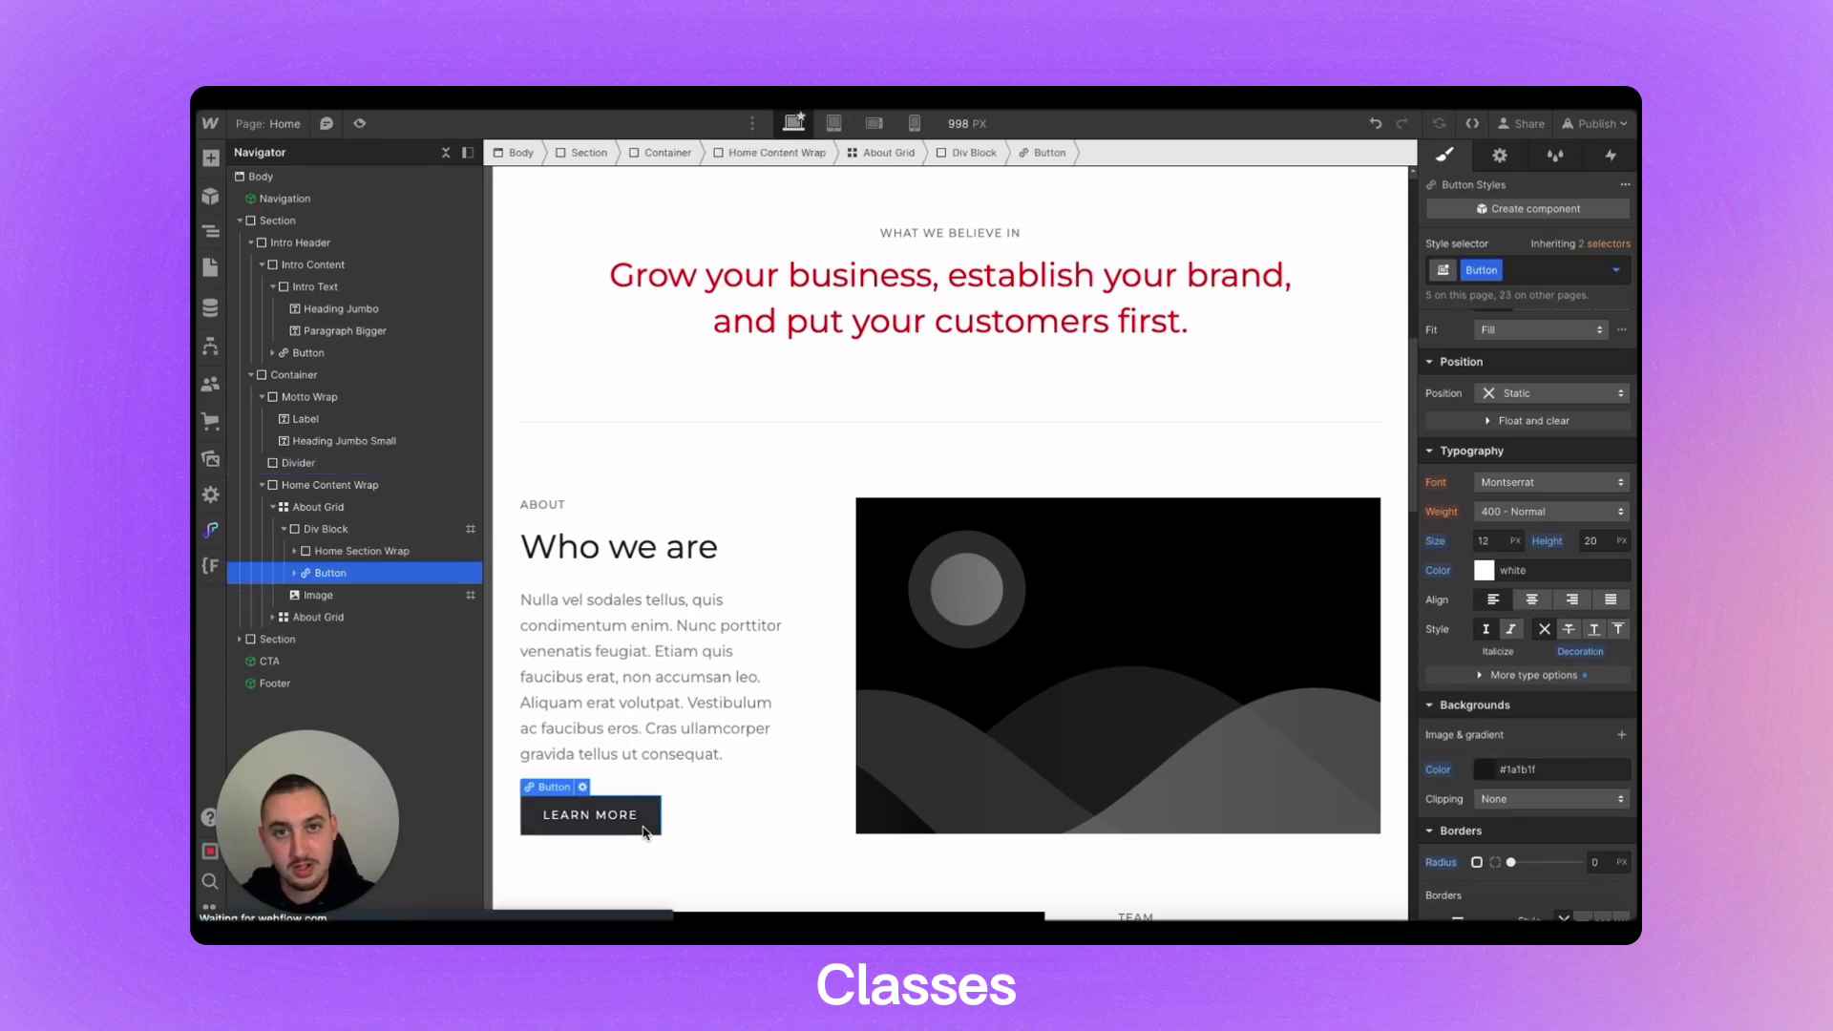
left_click(1543, 275)
type("Red")
key("Return")
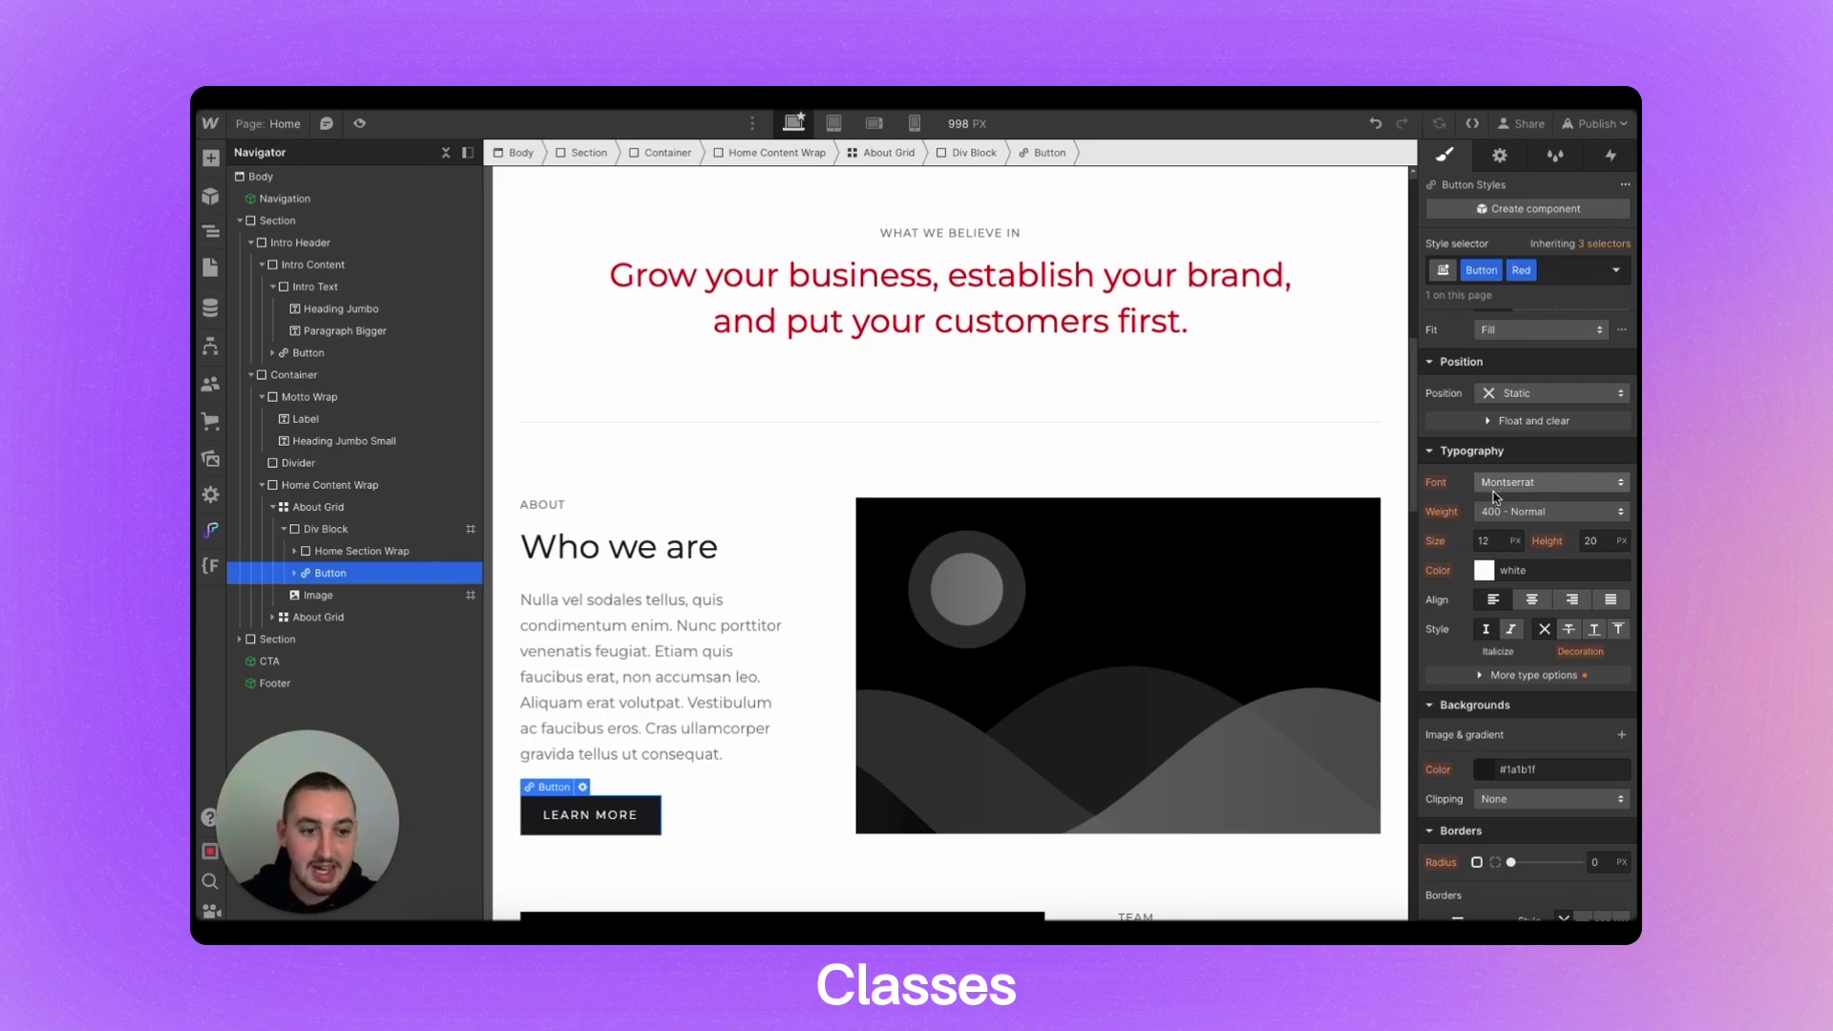
- Make the button text red, then select the About image and list its available classes
left_click(1484, 571)
left_click(1628, 596)
left_click(1069, 570)
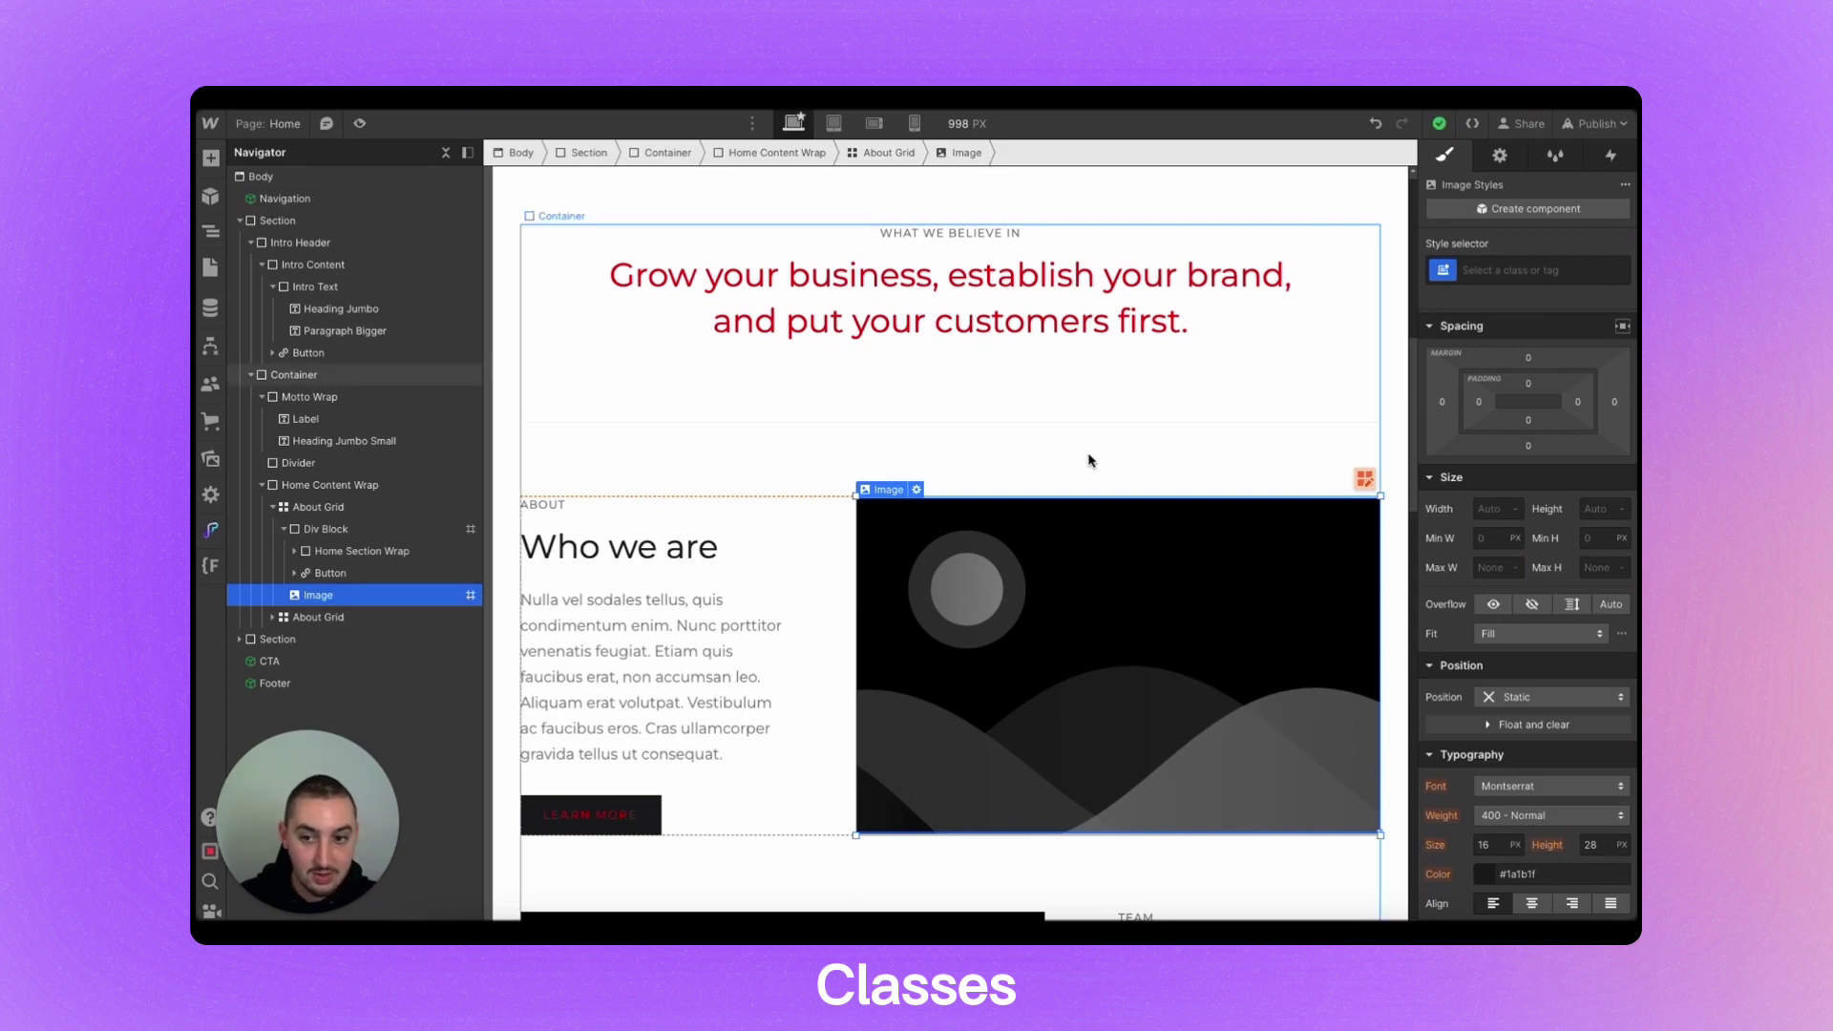
left_click(1489, 271)
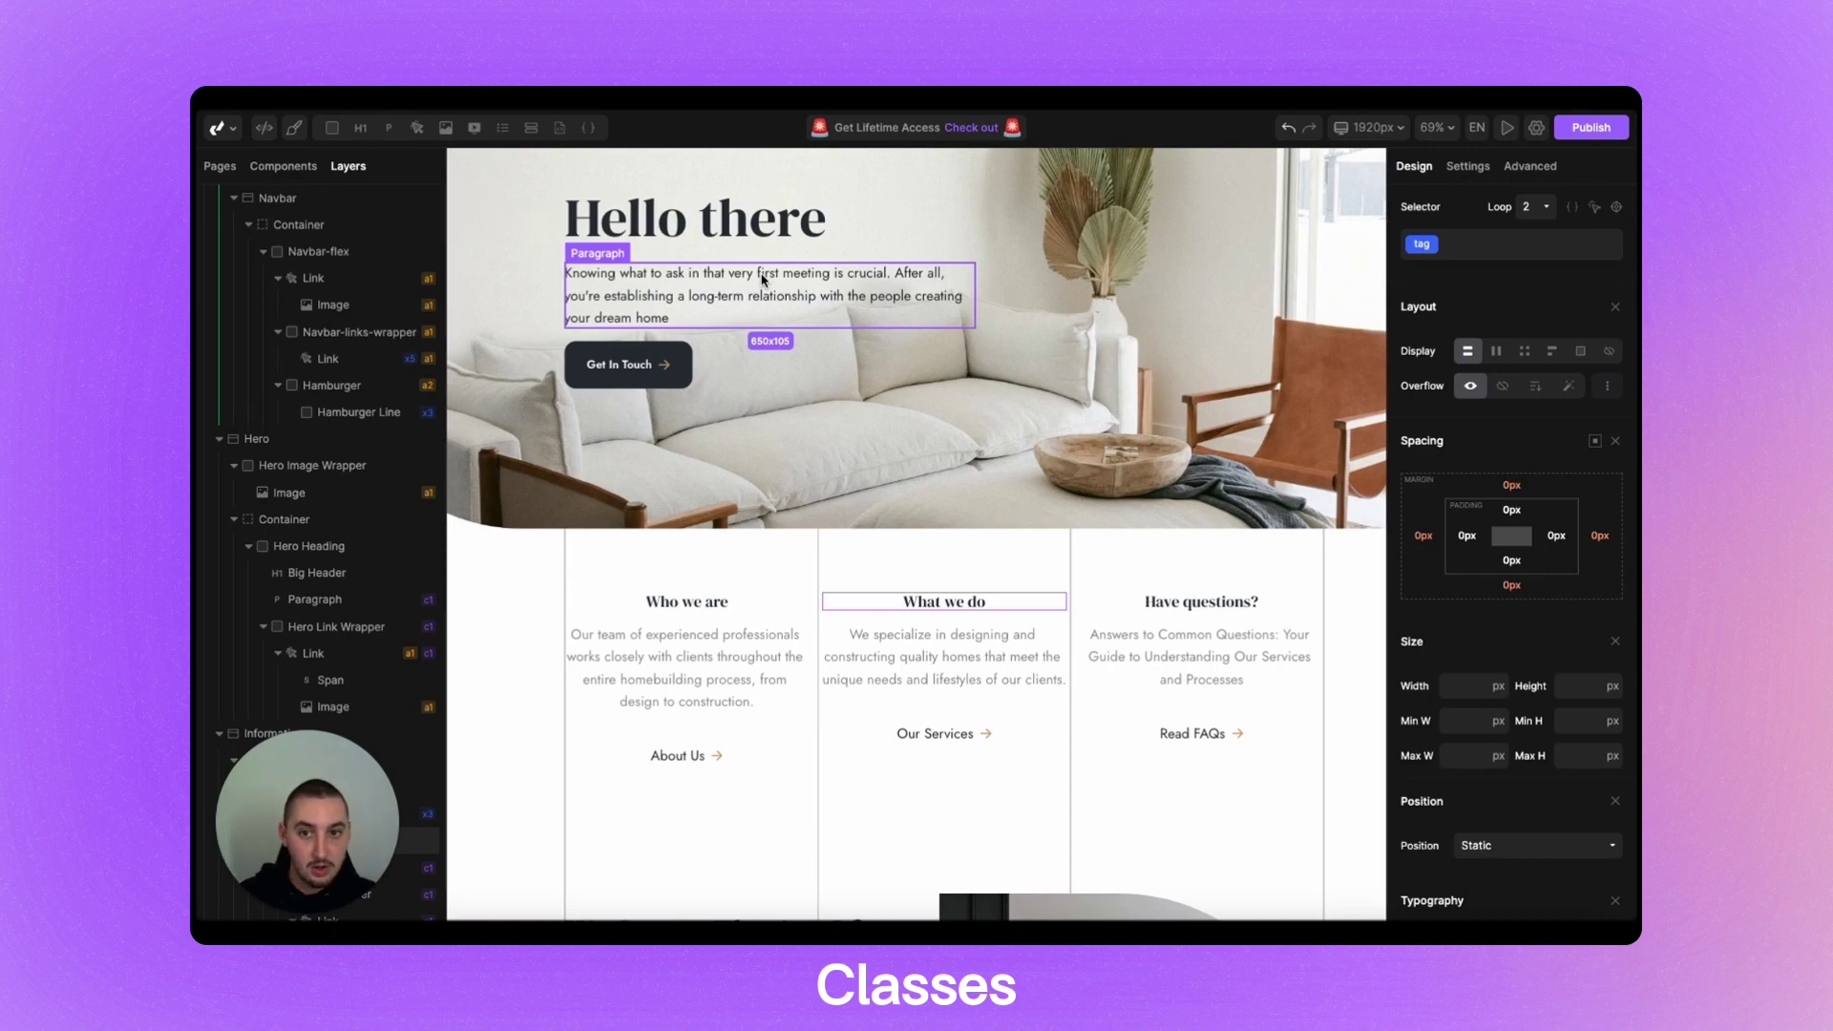
- Give the Hello there heading the global h1 selector and set its typography size to 75
left_click(744, 234)
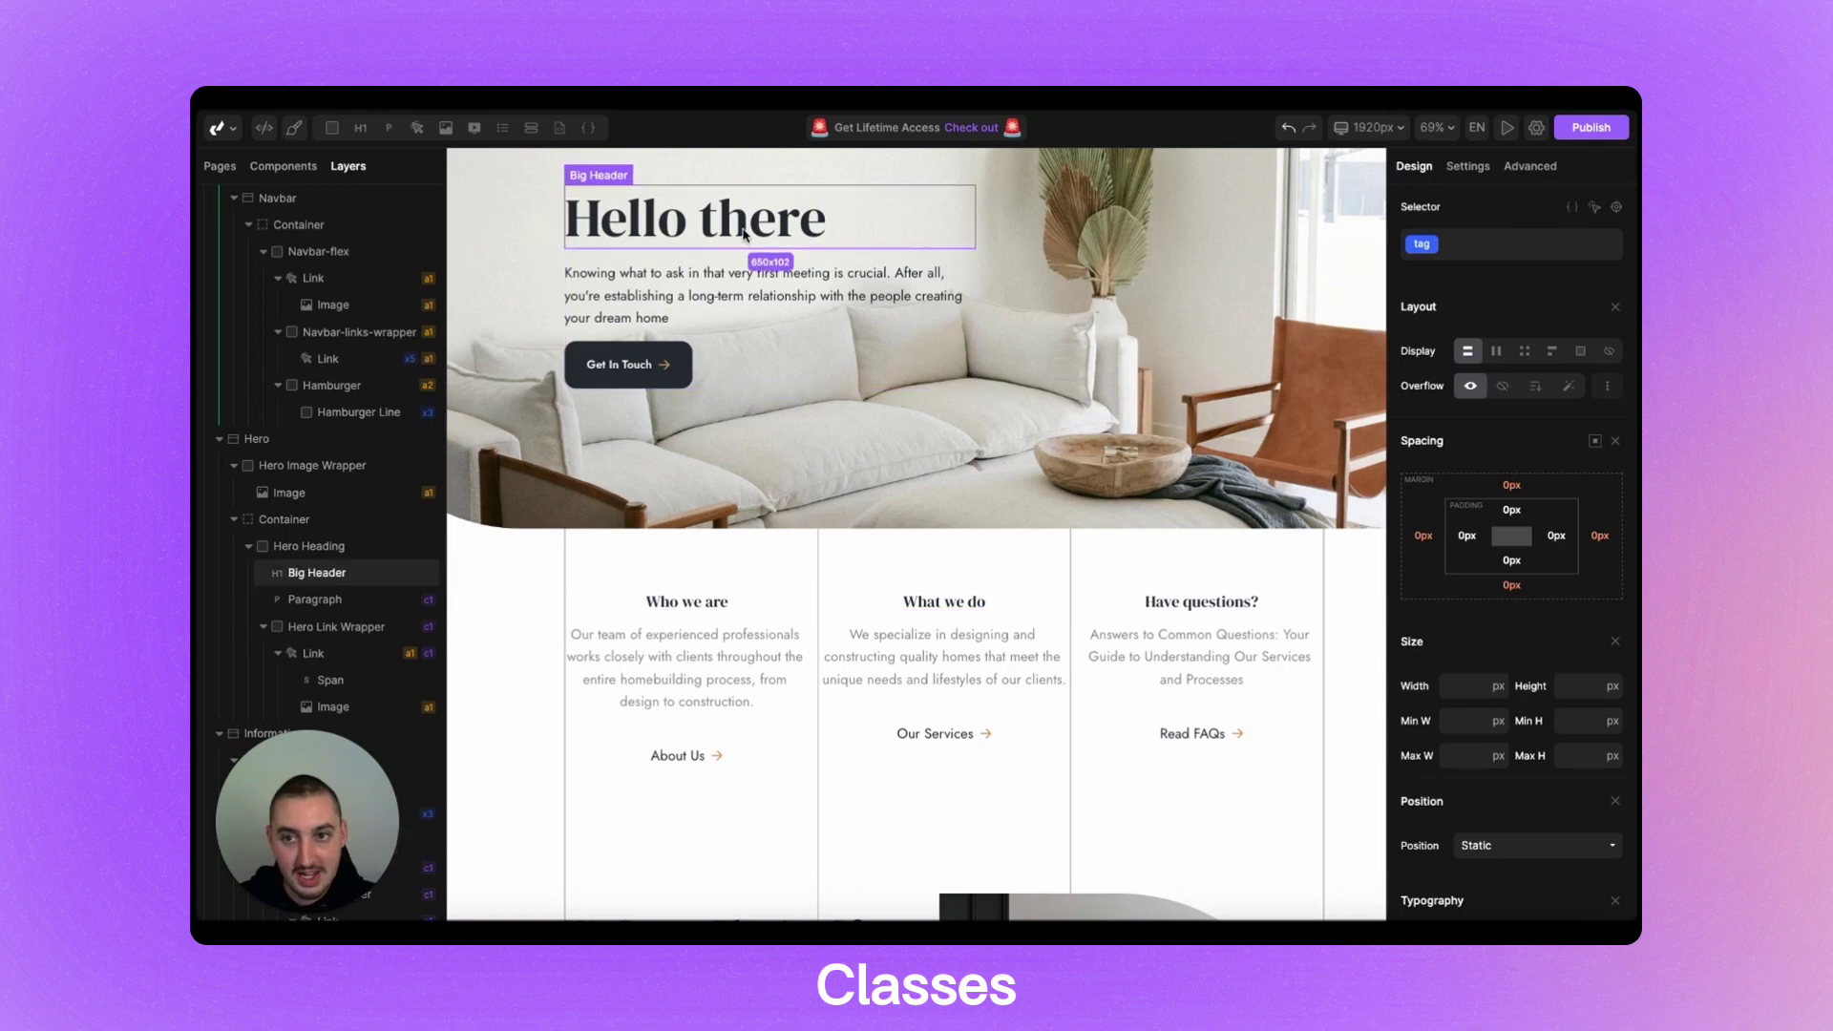
left_click(1527, 250)
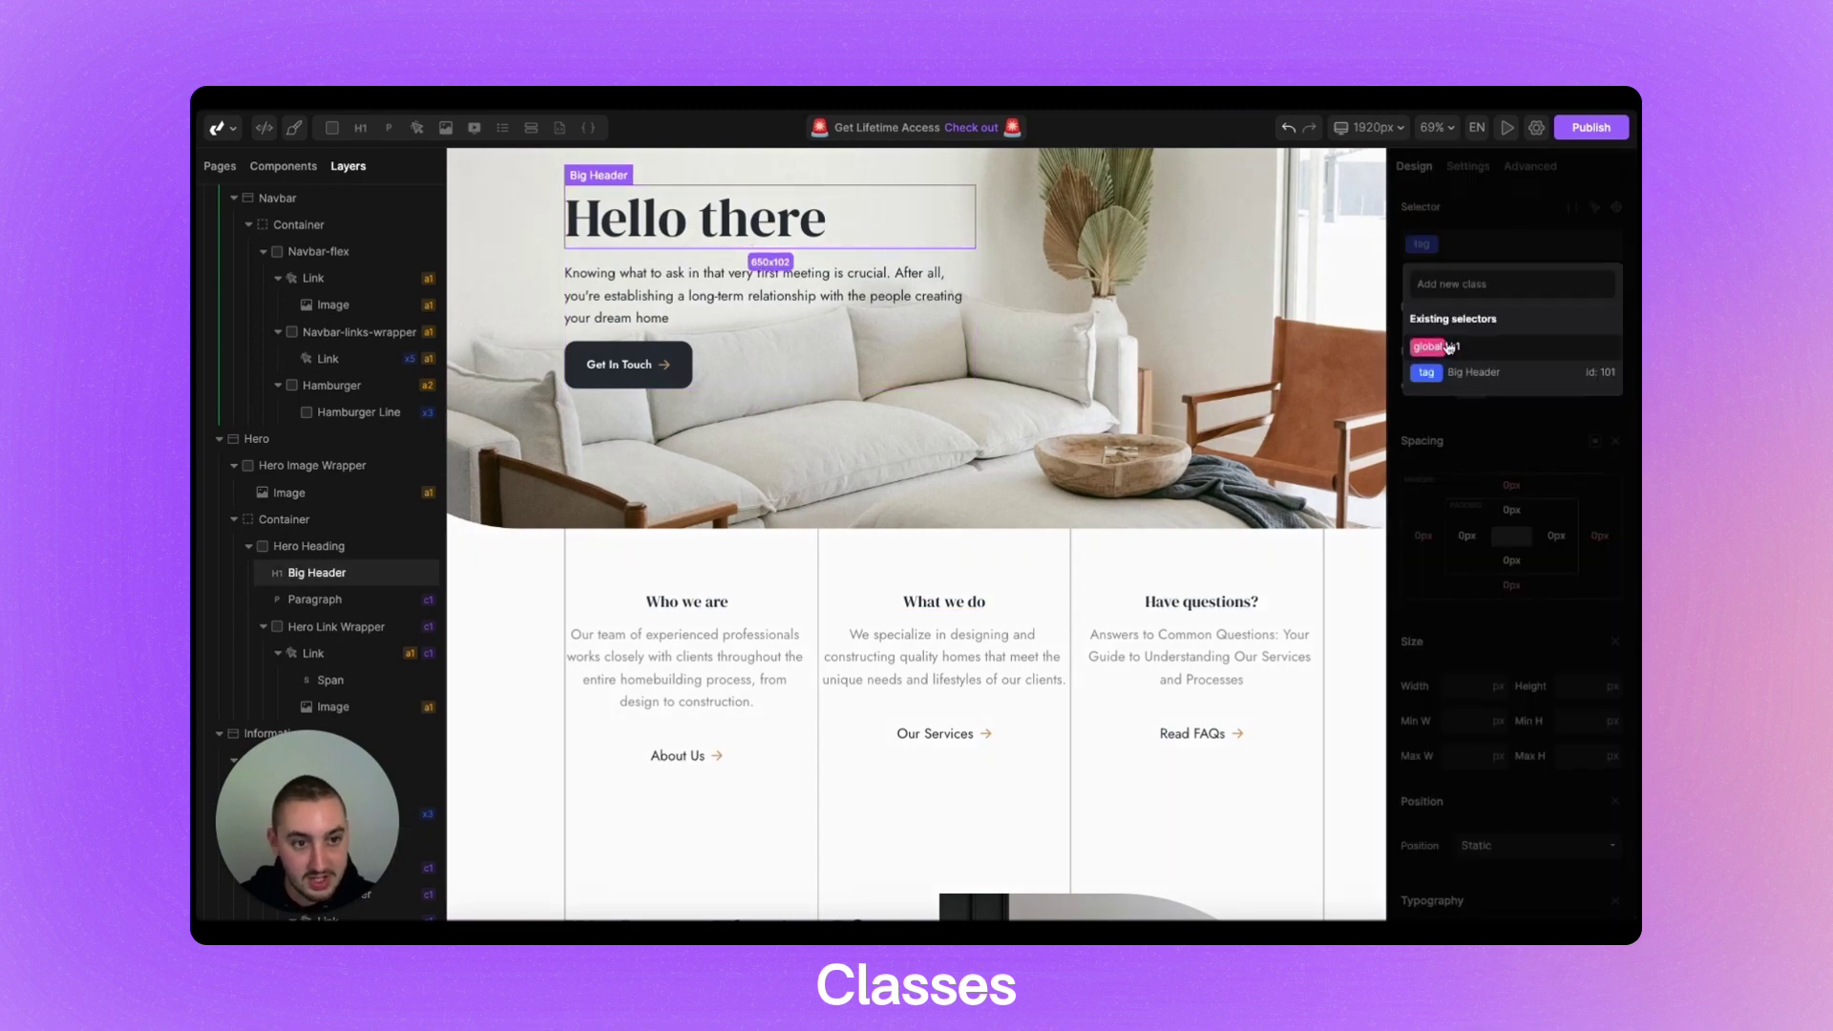
left_click(1453, 343)
scroll(1460, 430, "down", 4)
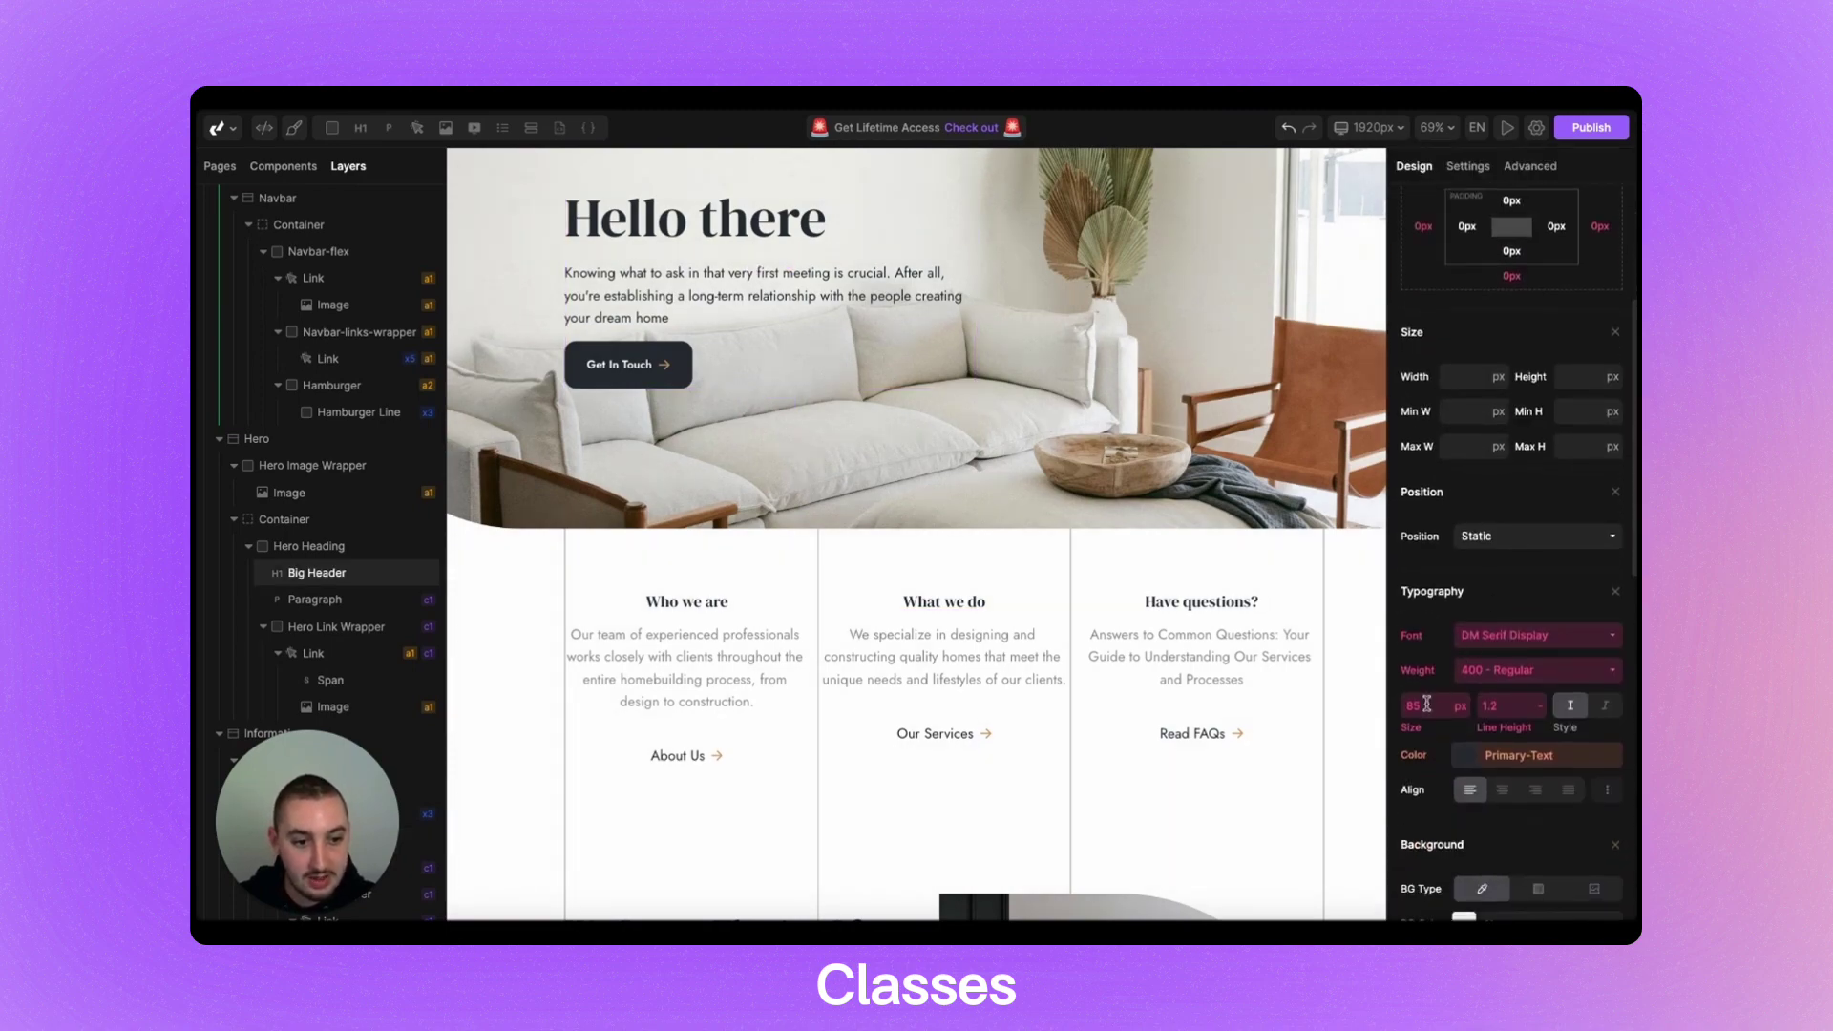
type("75")
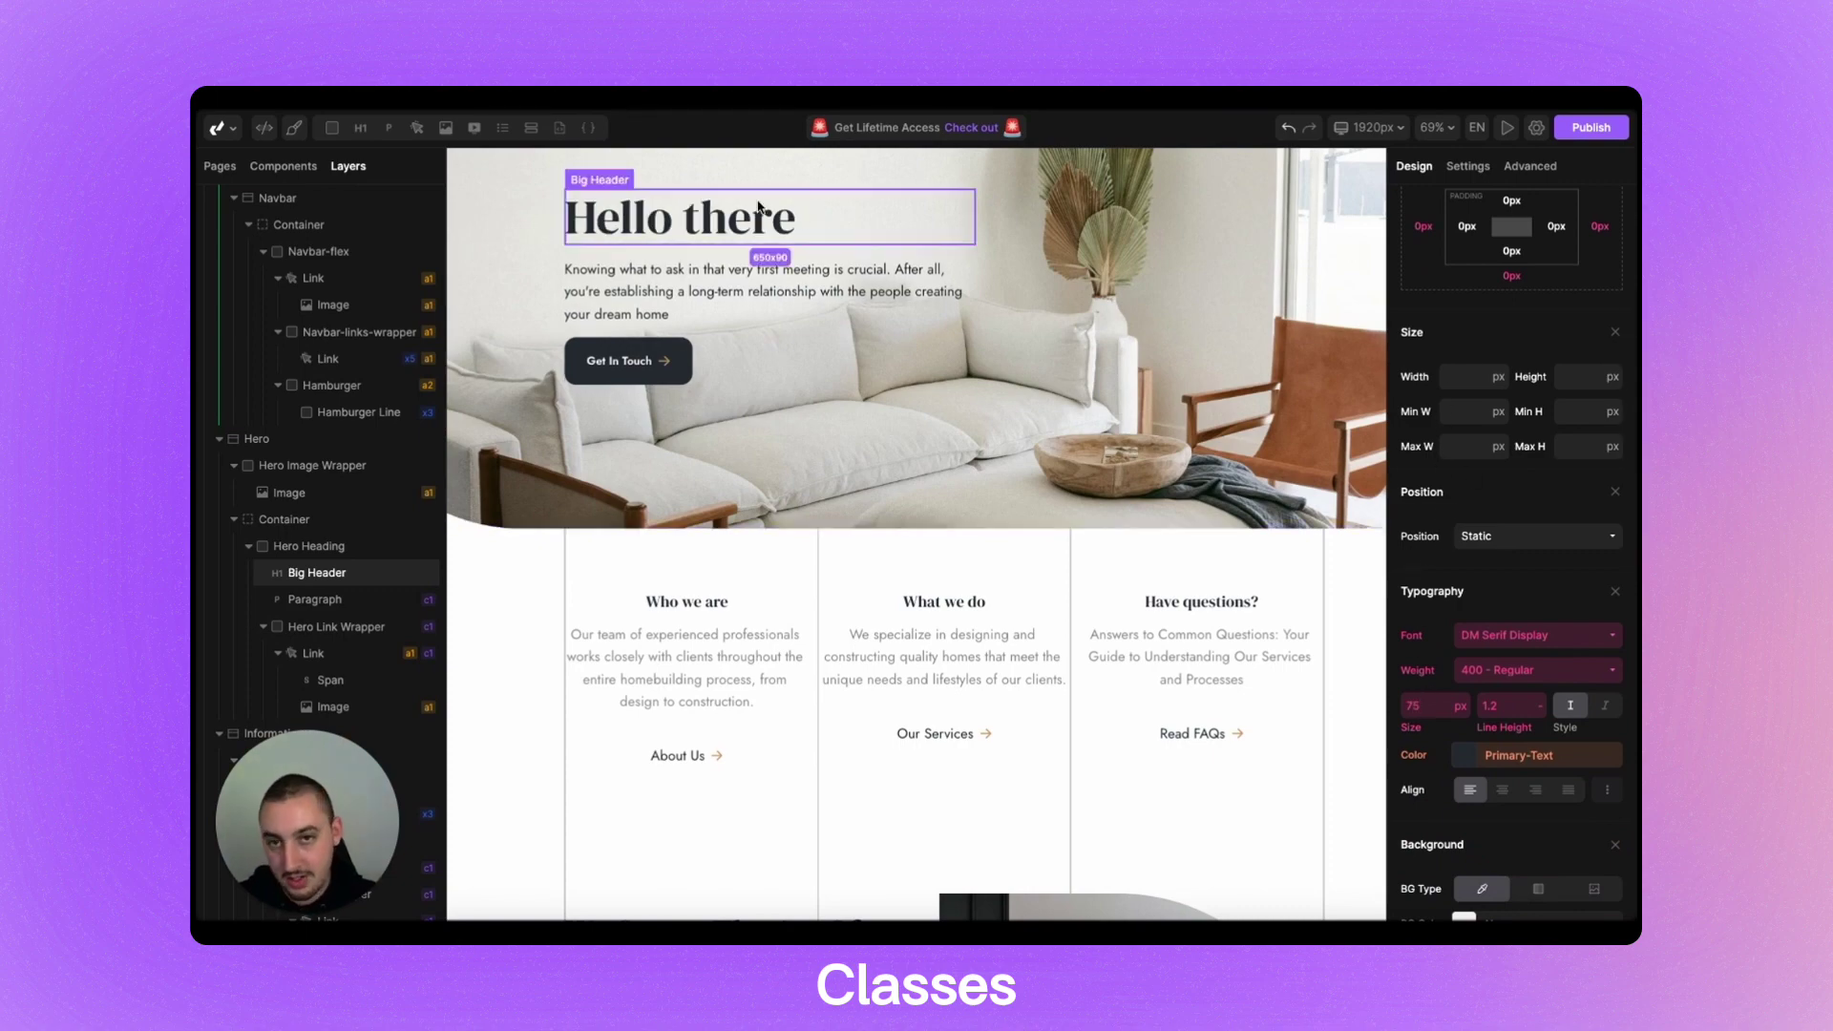
scroll(1521, 375, "up", 4)
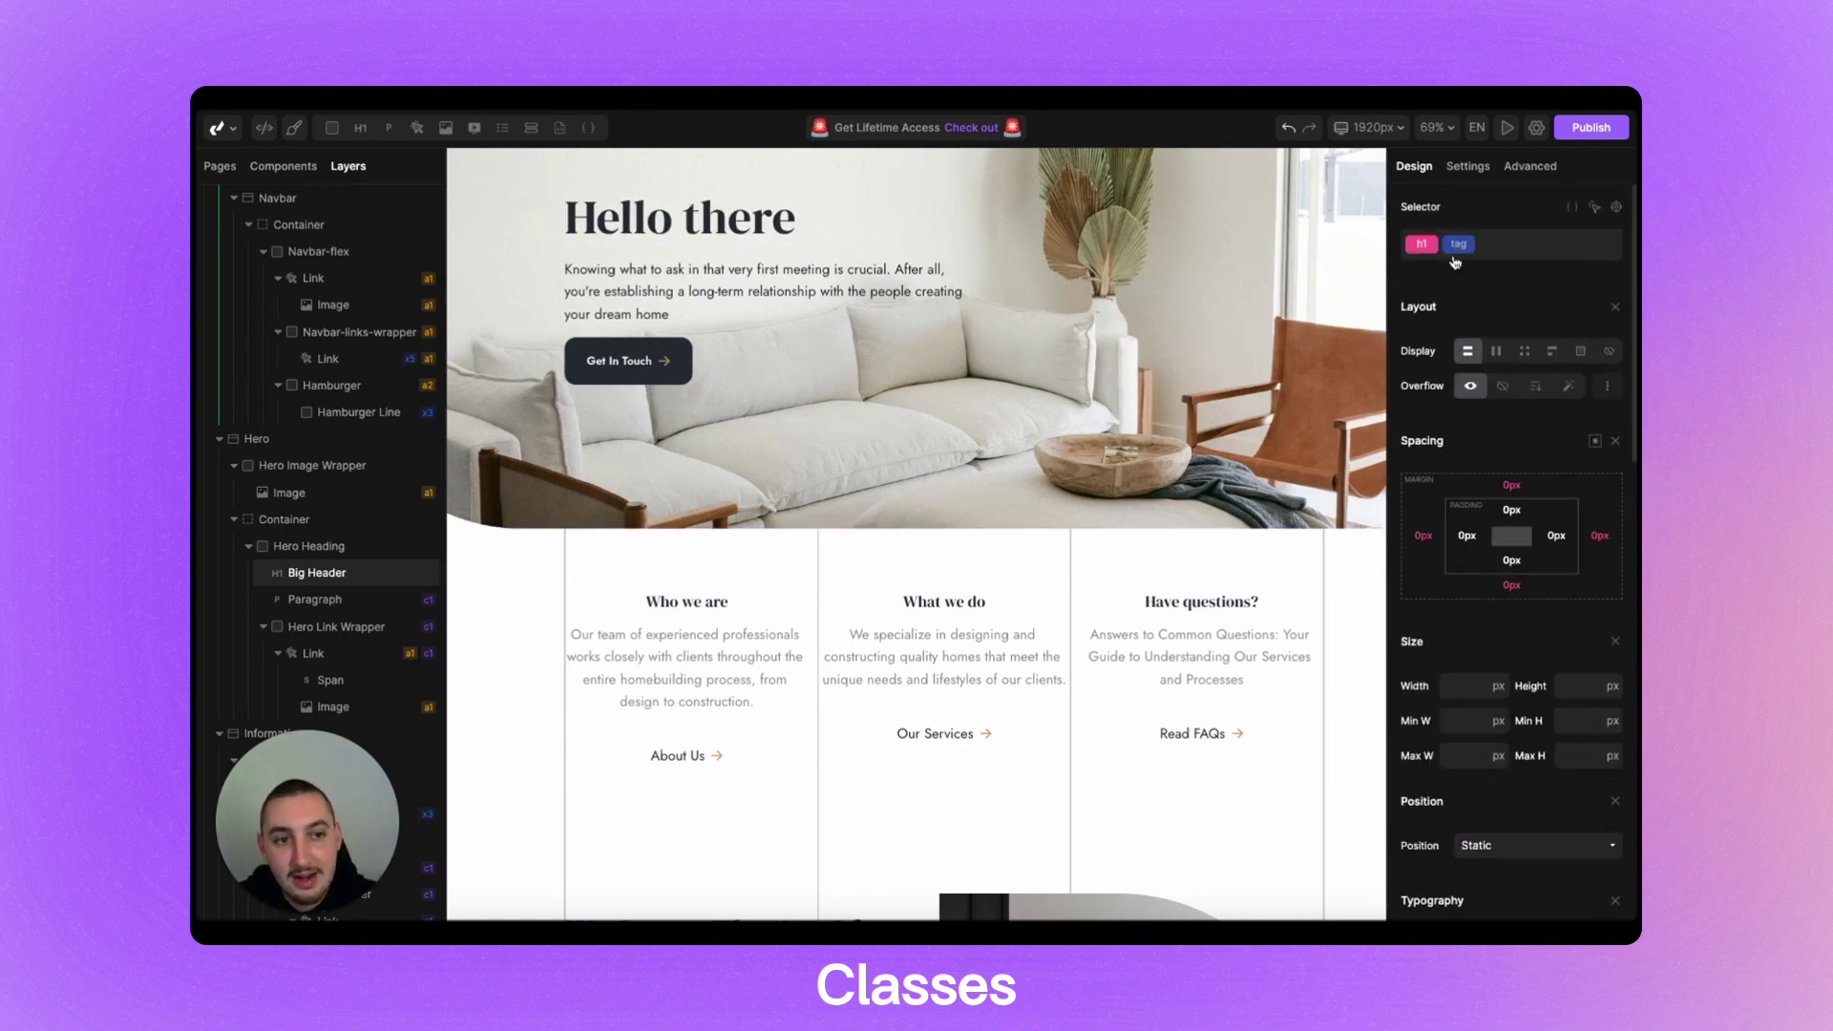
- Create a 'red' class on the Hello there heading with a red text colour
left_click(1527, 247)
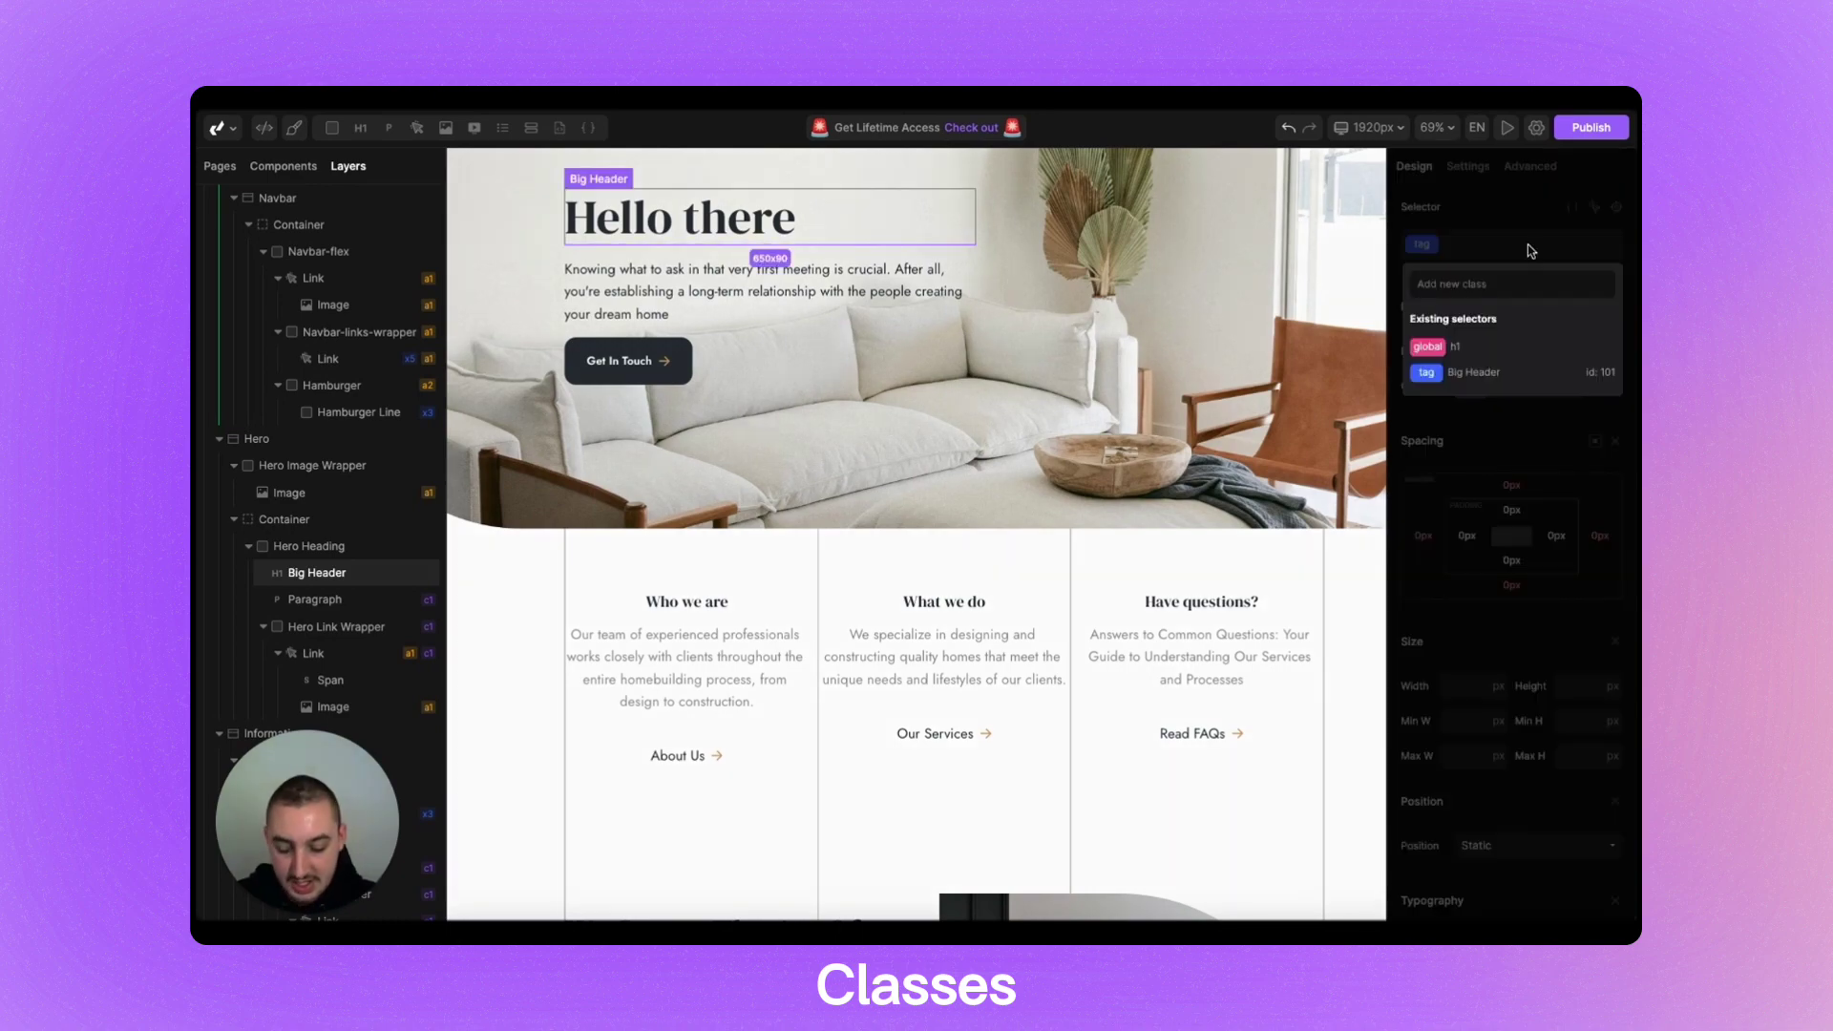
type("red")
key("Return")
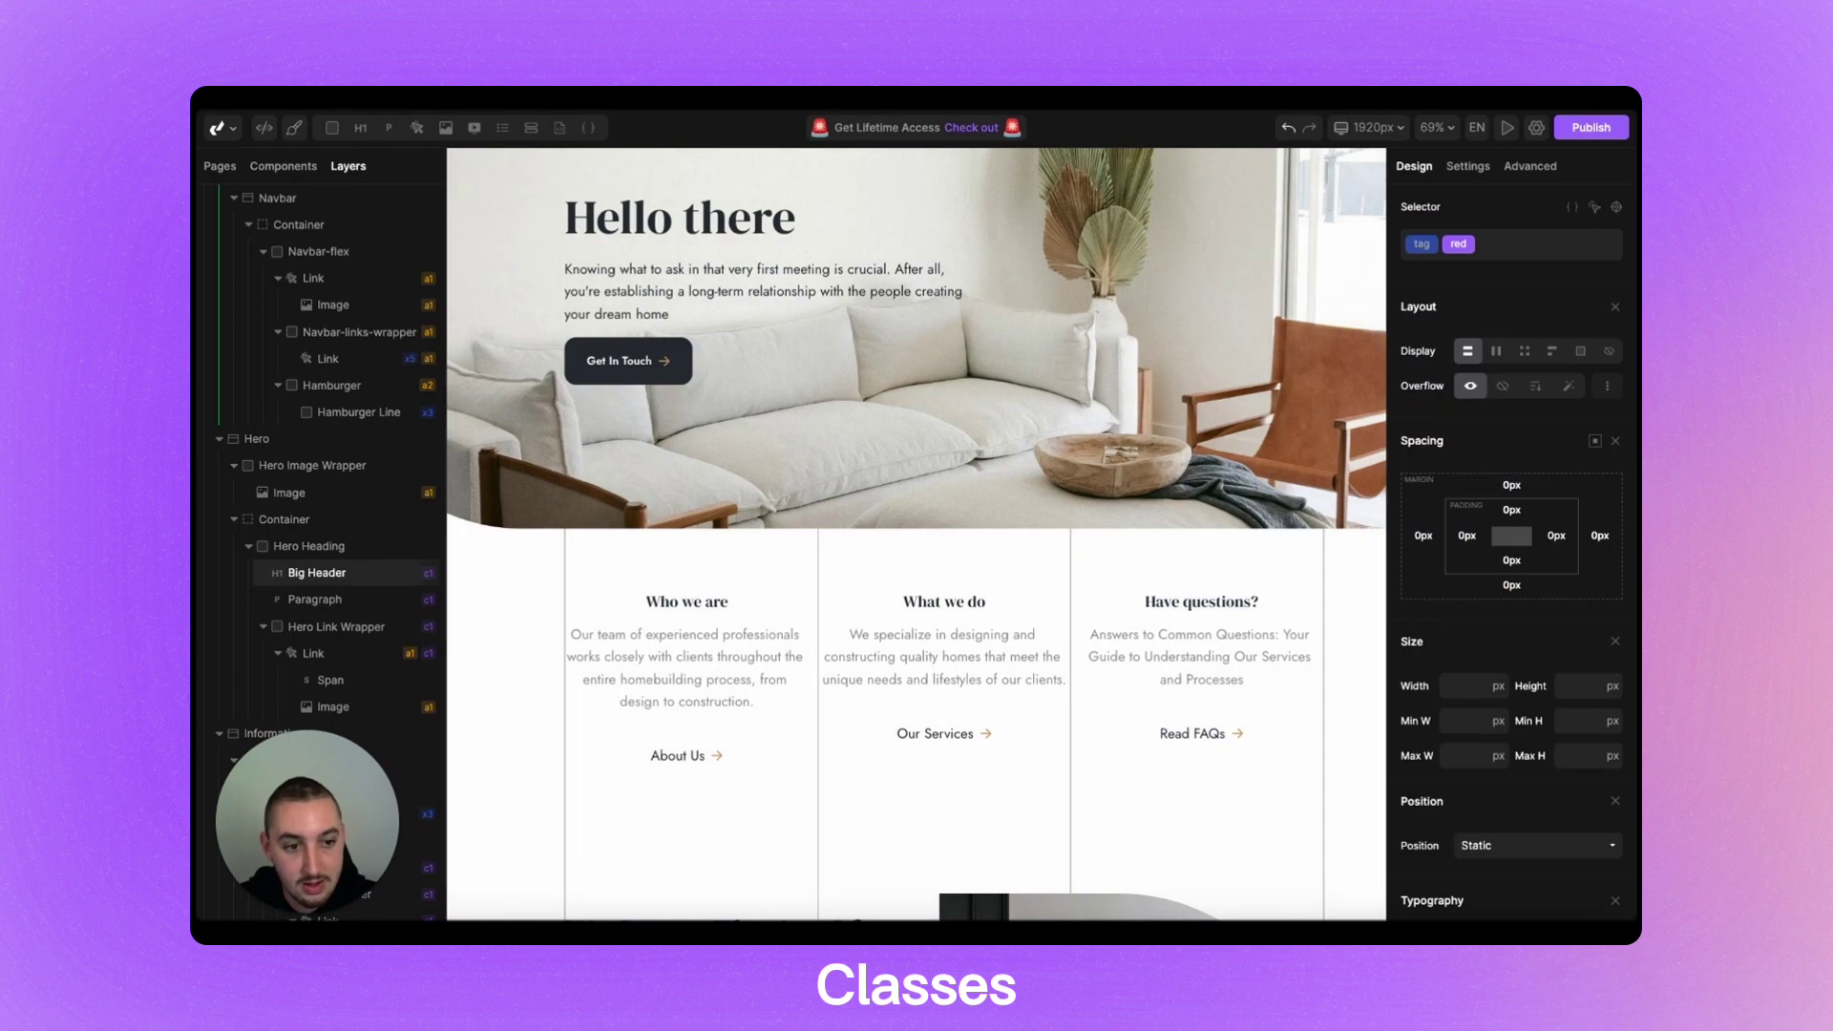
scroll(1471, 521, "down", 6)
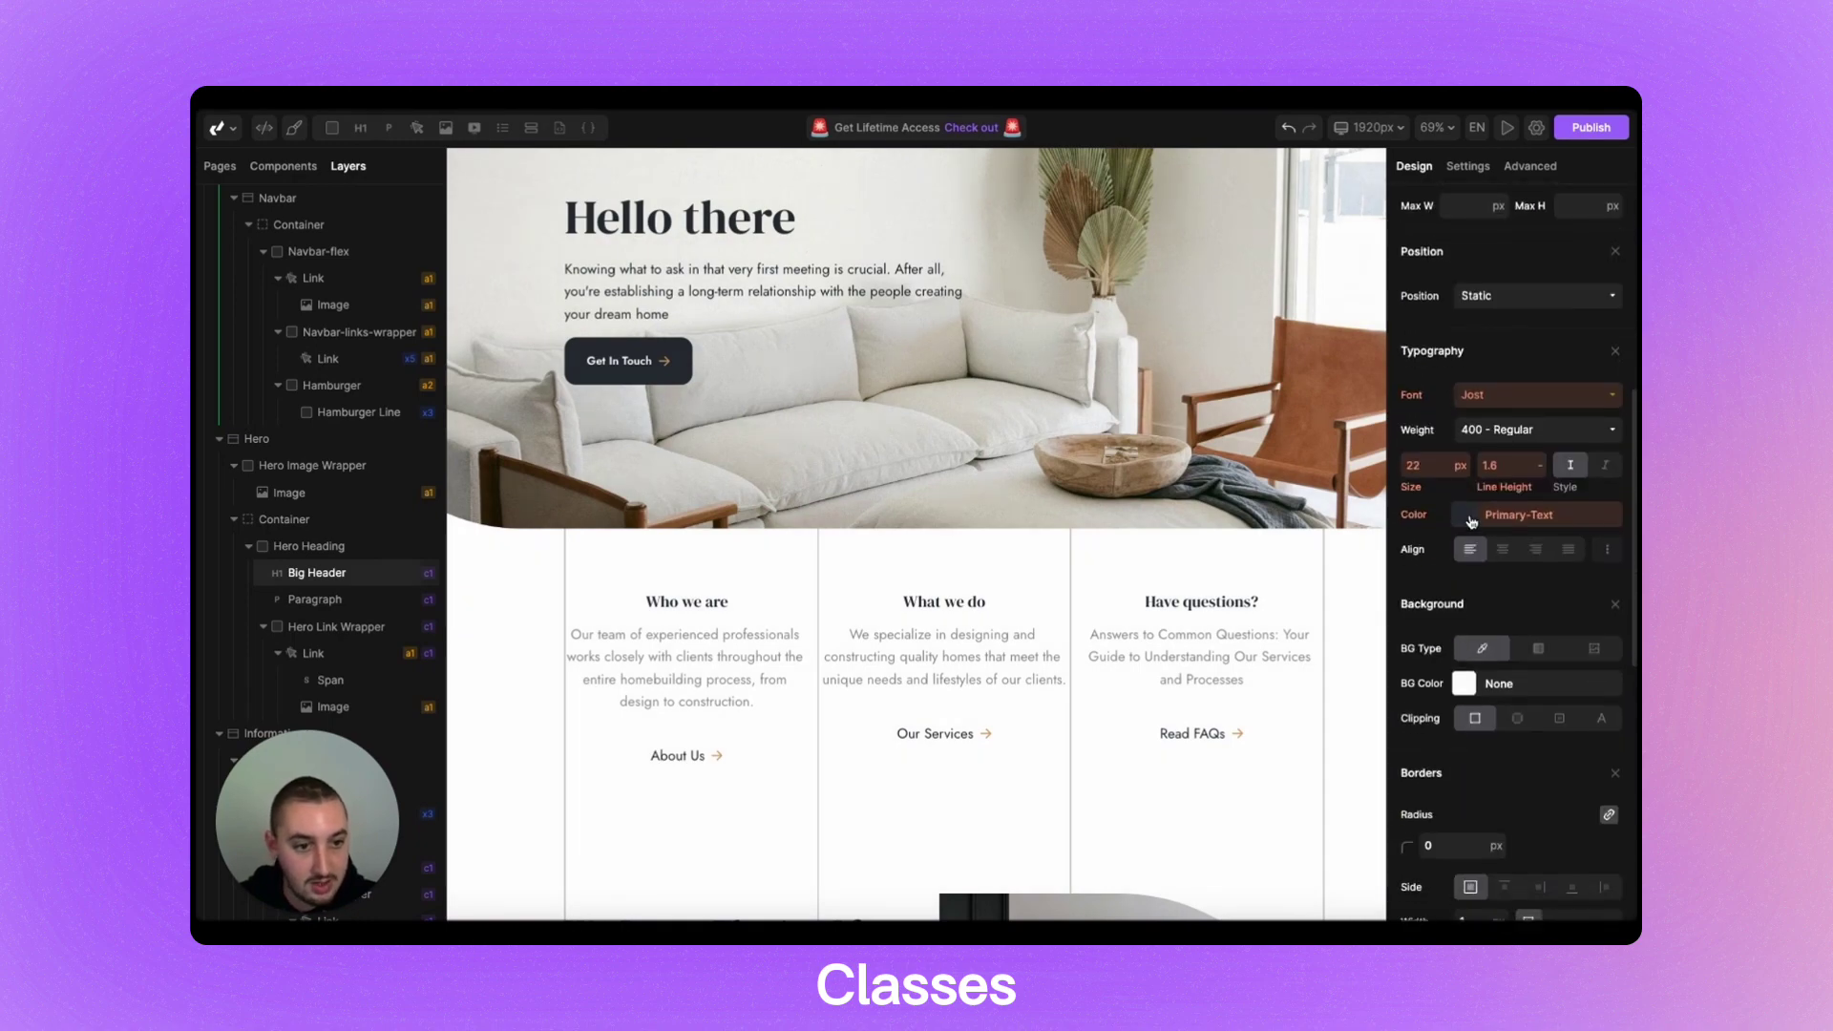
left_click(1472, 520)
left_click_drag(1494, 642, 1570, 535)
left_click(1463, 764)
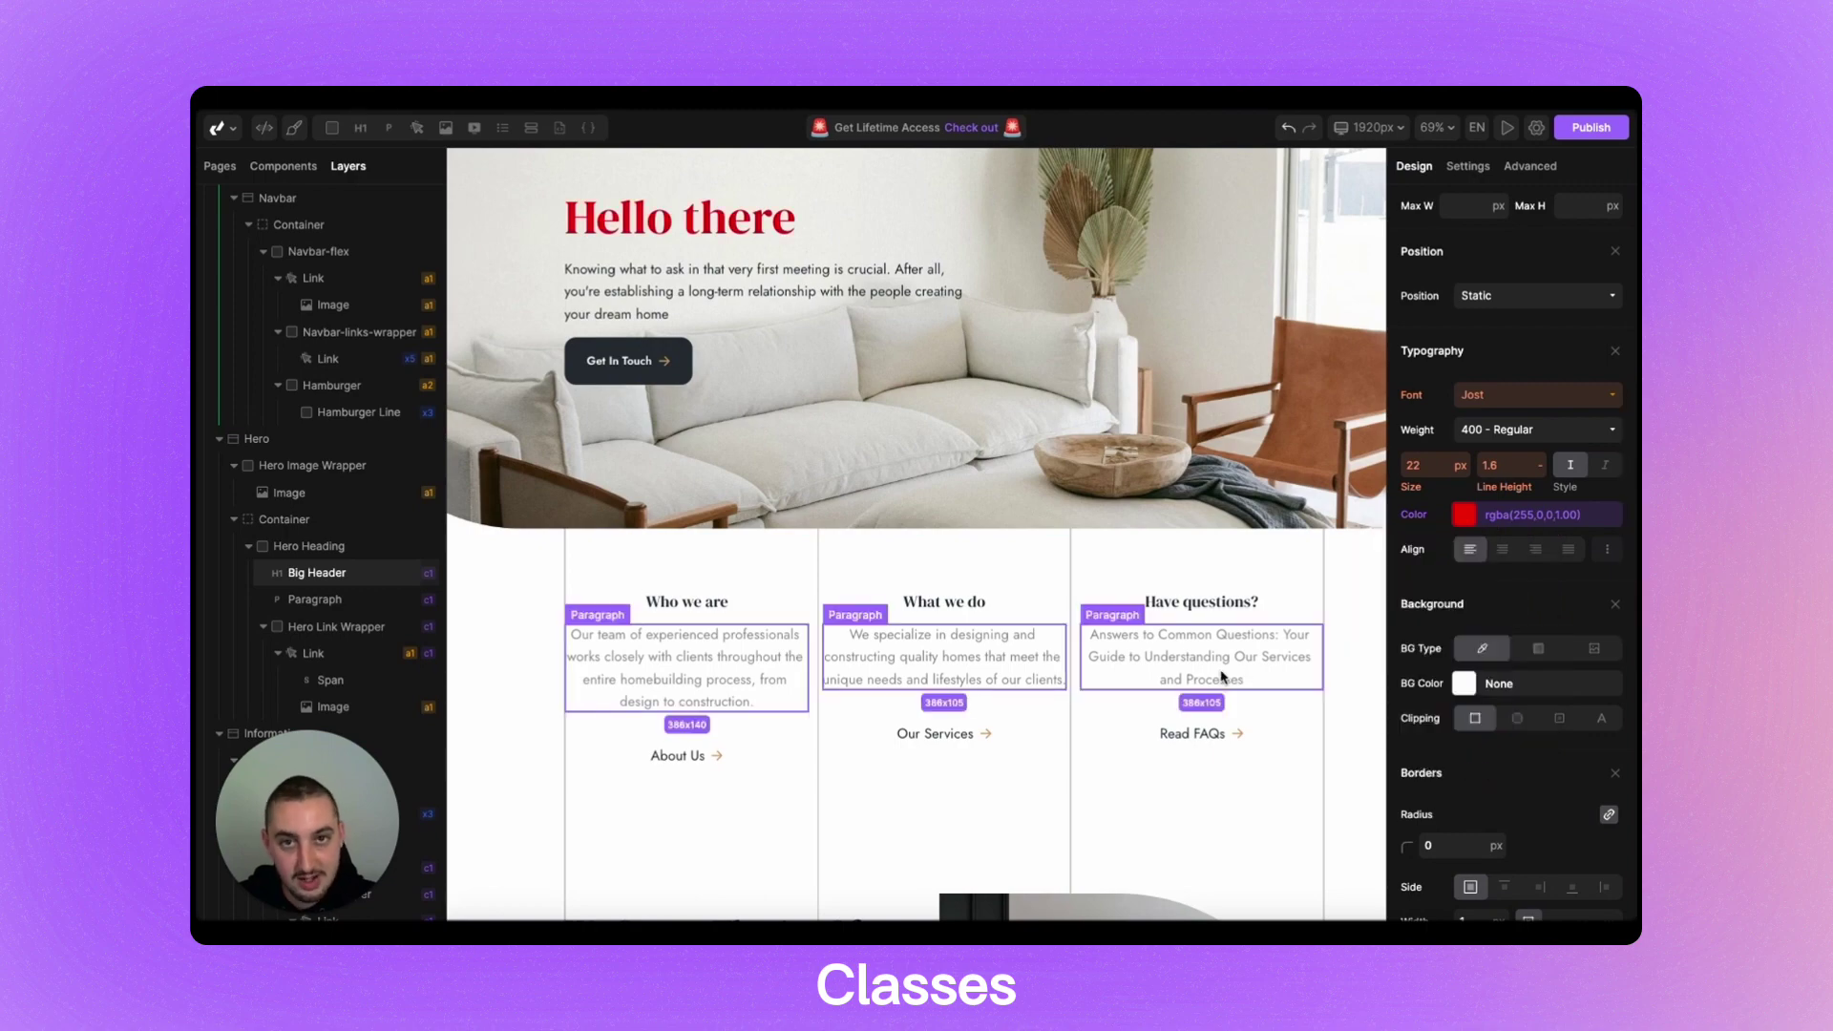
- Apply the red class to the What we do heading
left_click(967, 379)
left_click(941, 607)
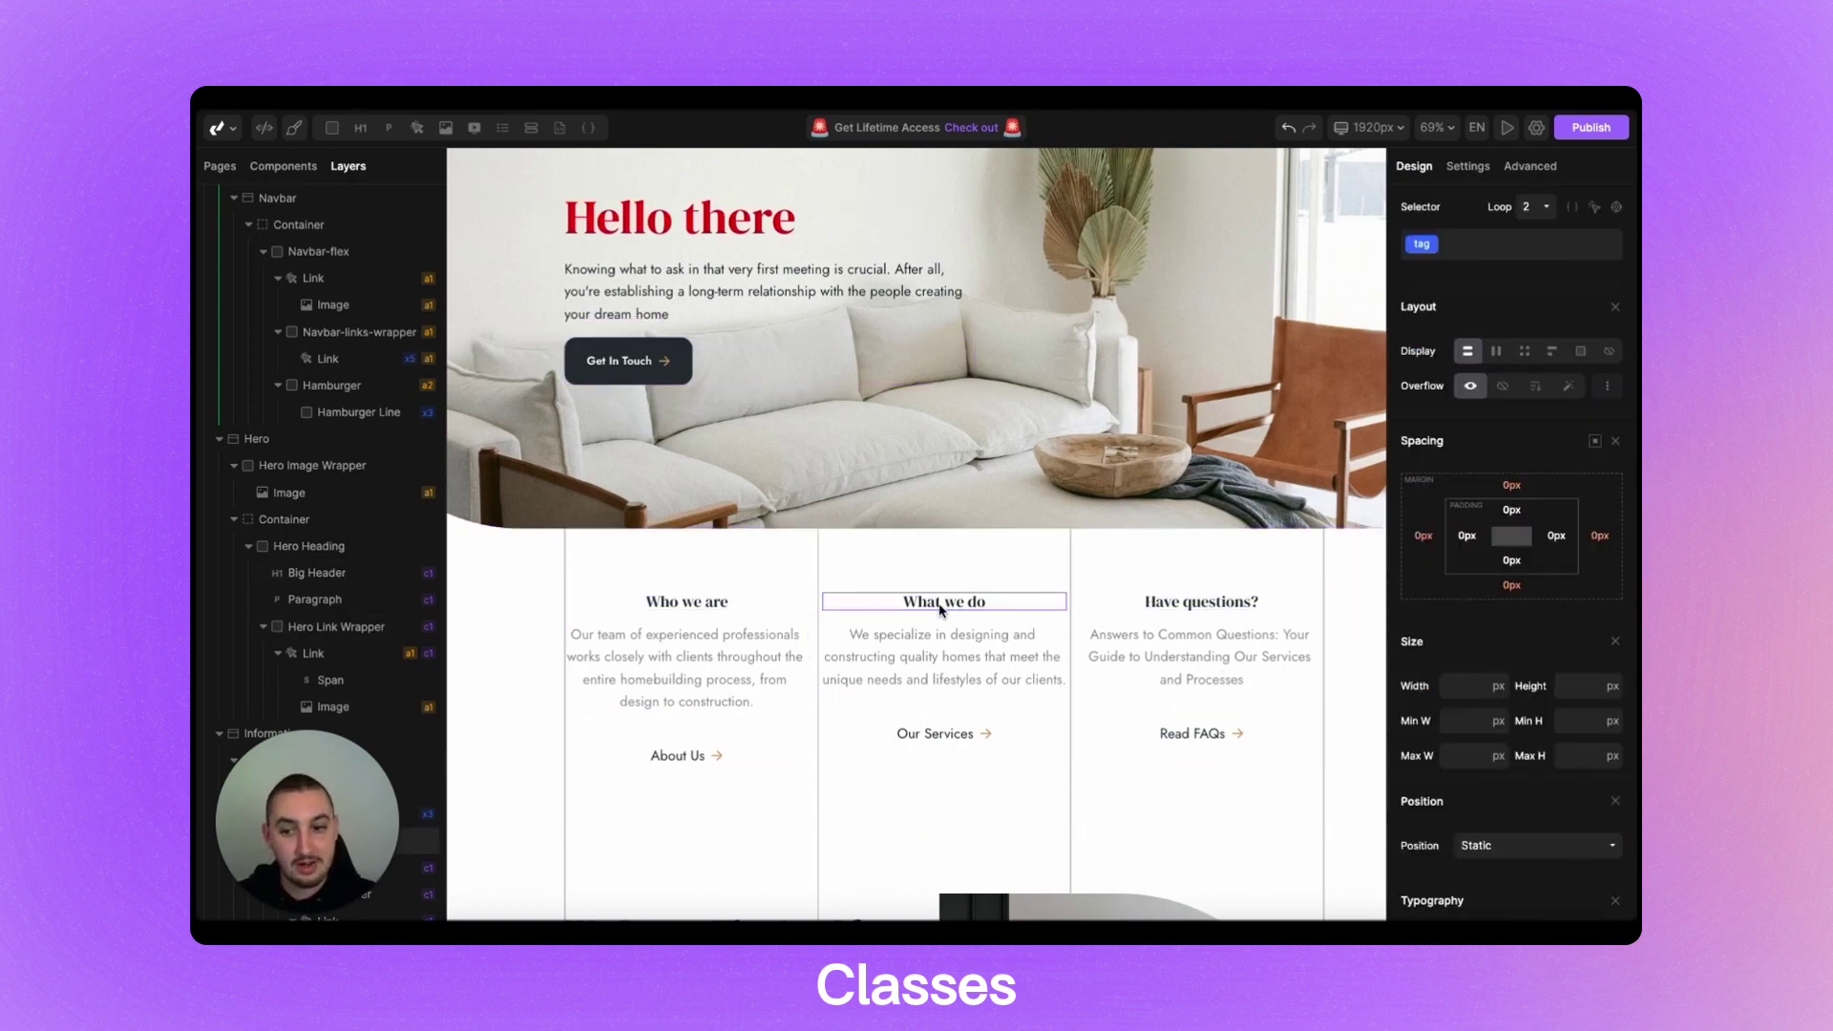
left_click(1510, 248)
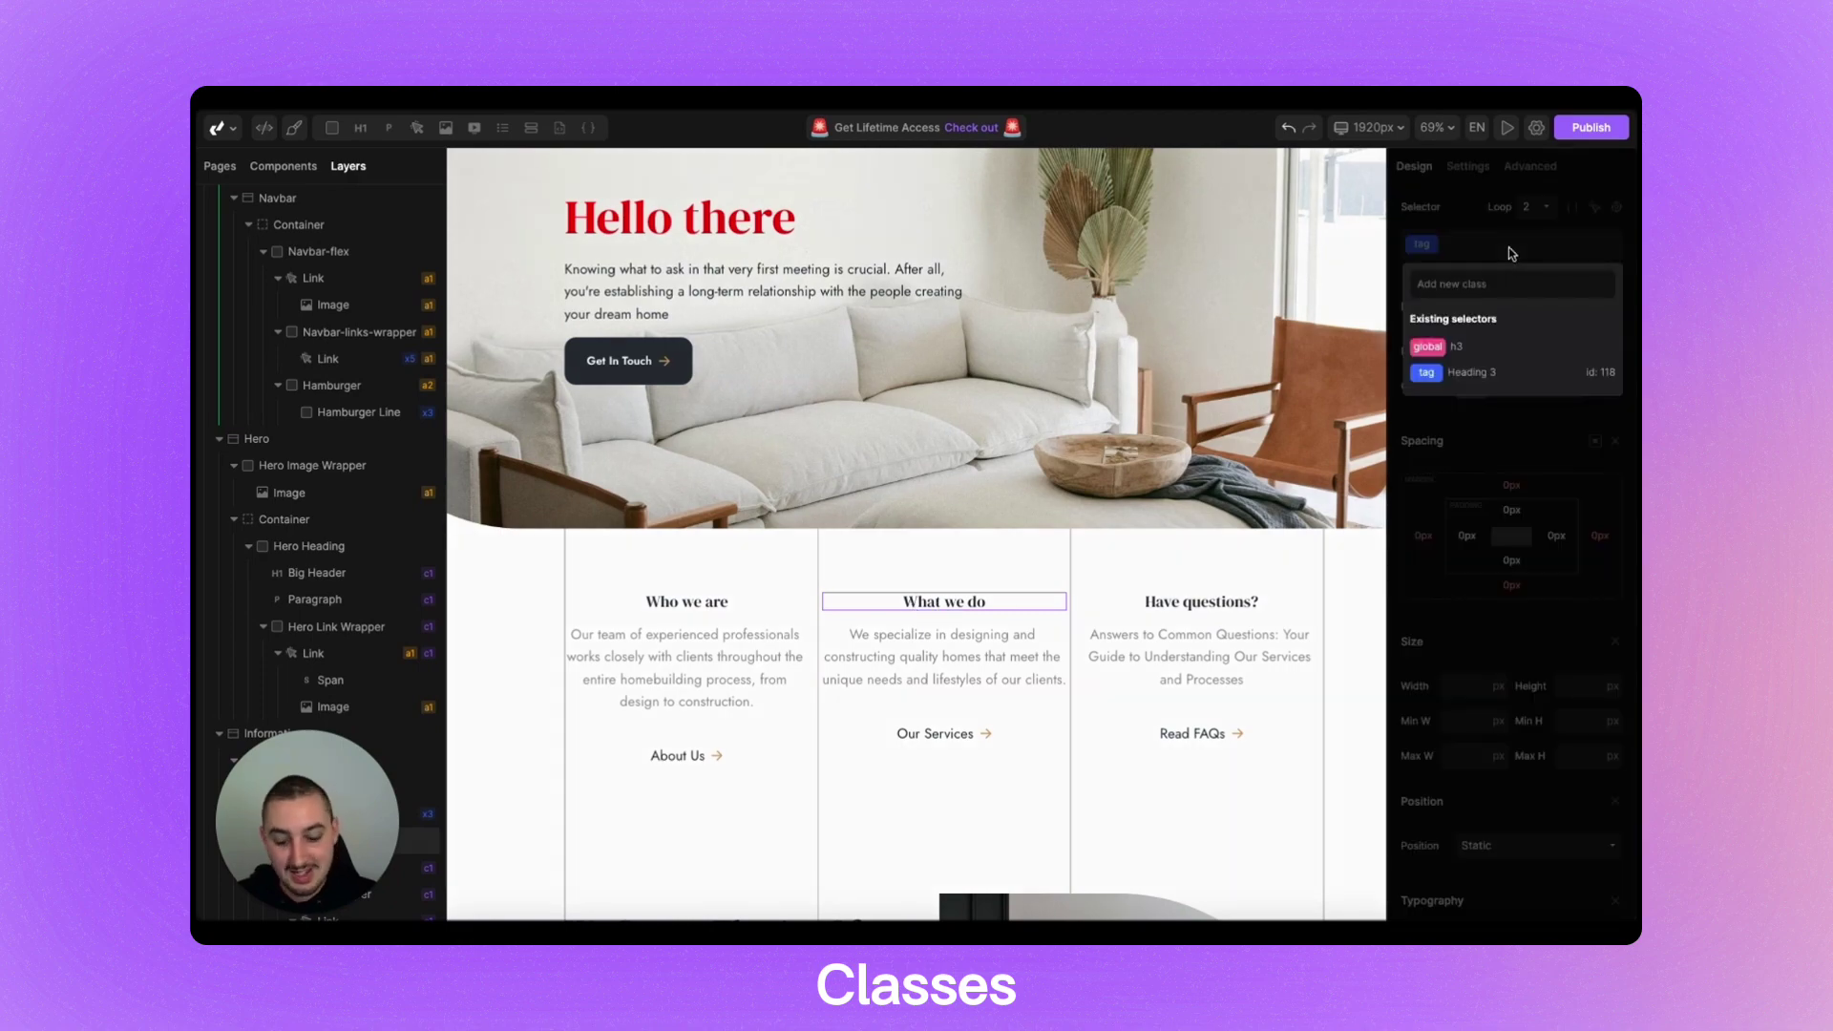
type("red")
key("Return")
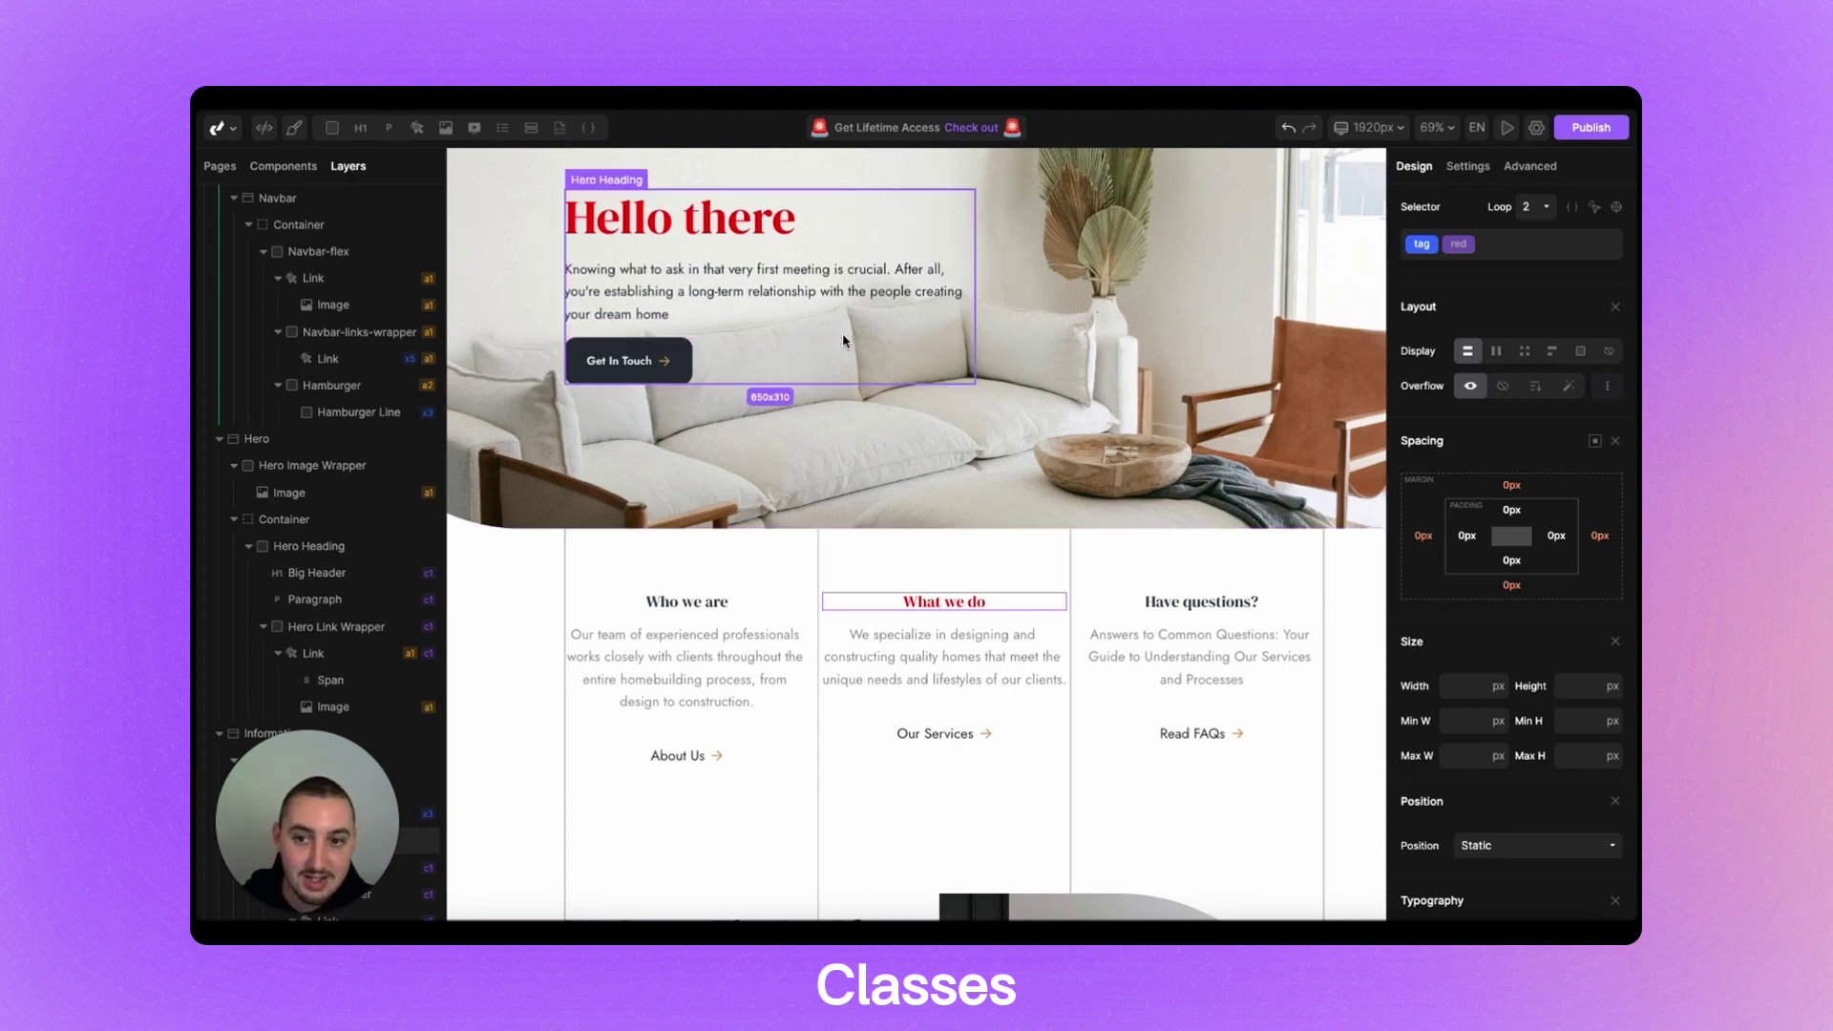
- Add a 'More Spacing' combo class to the About paragraph with a 90px bottom margin
left_click(732, 288)
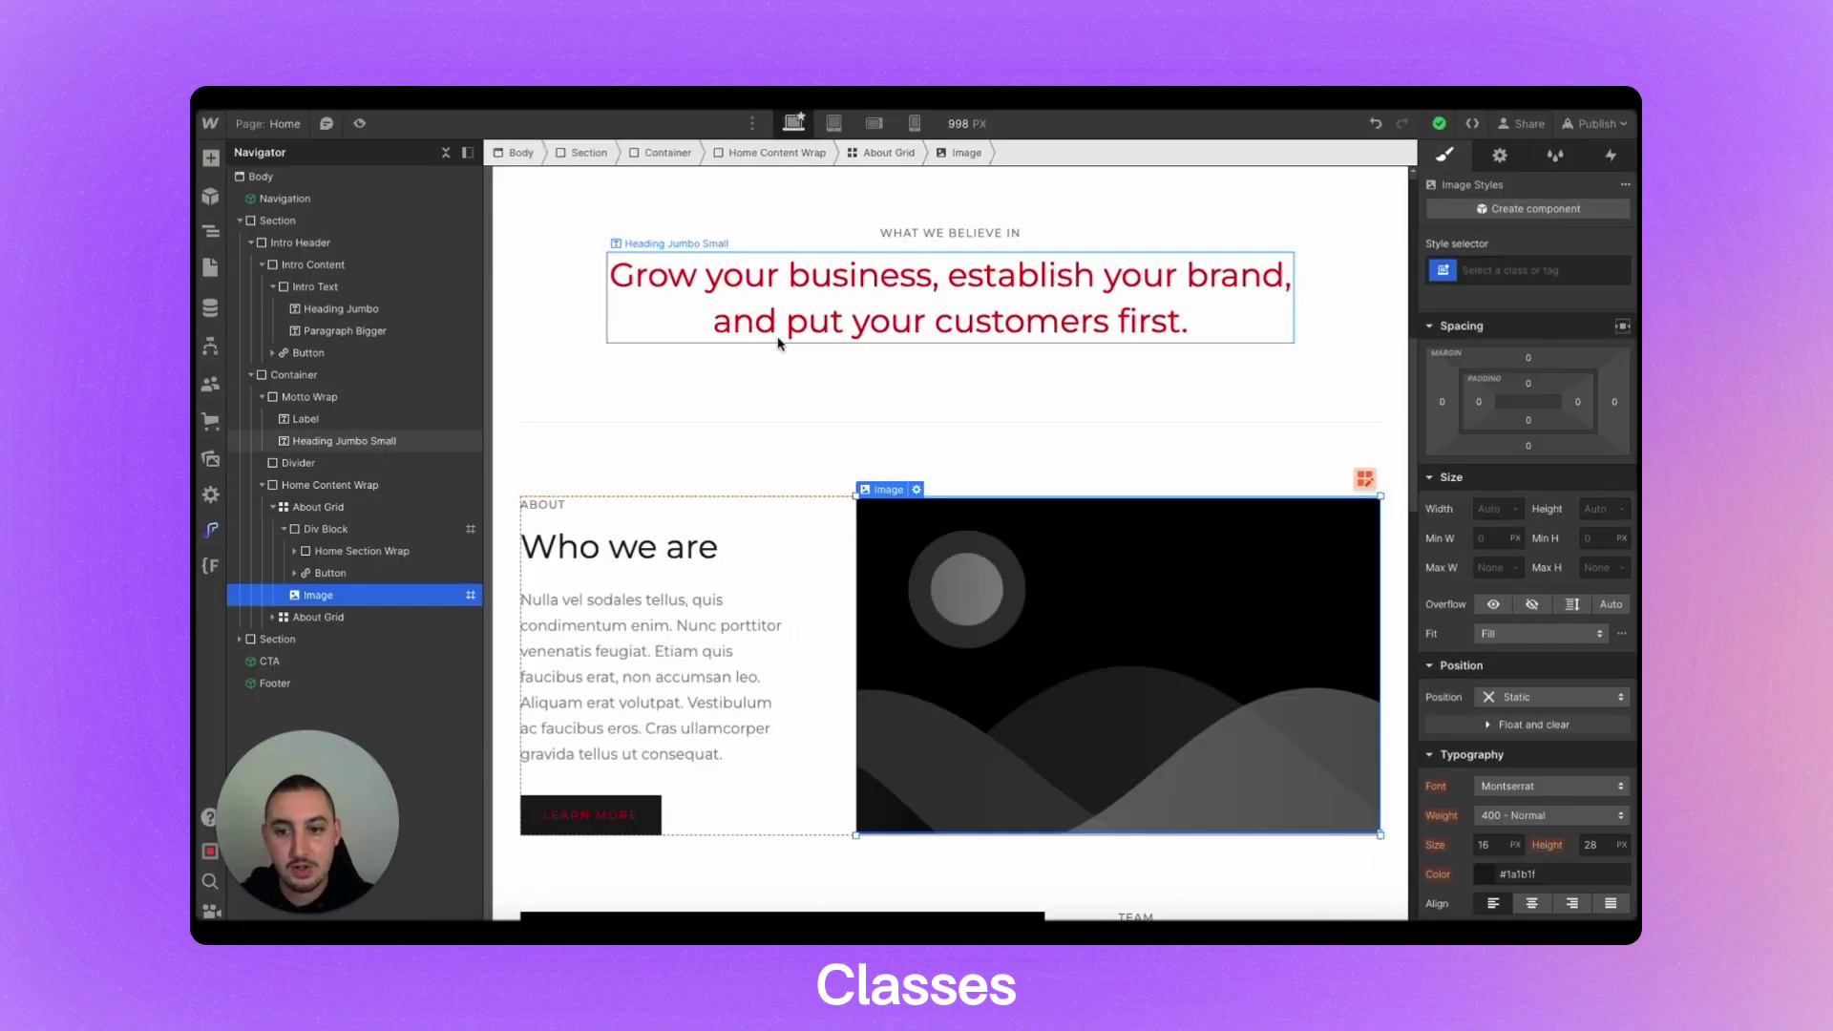
left_click(702, 659)
scroll(700, 653, "down", 2)
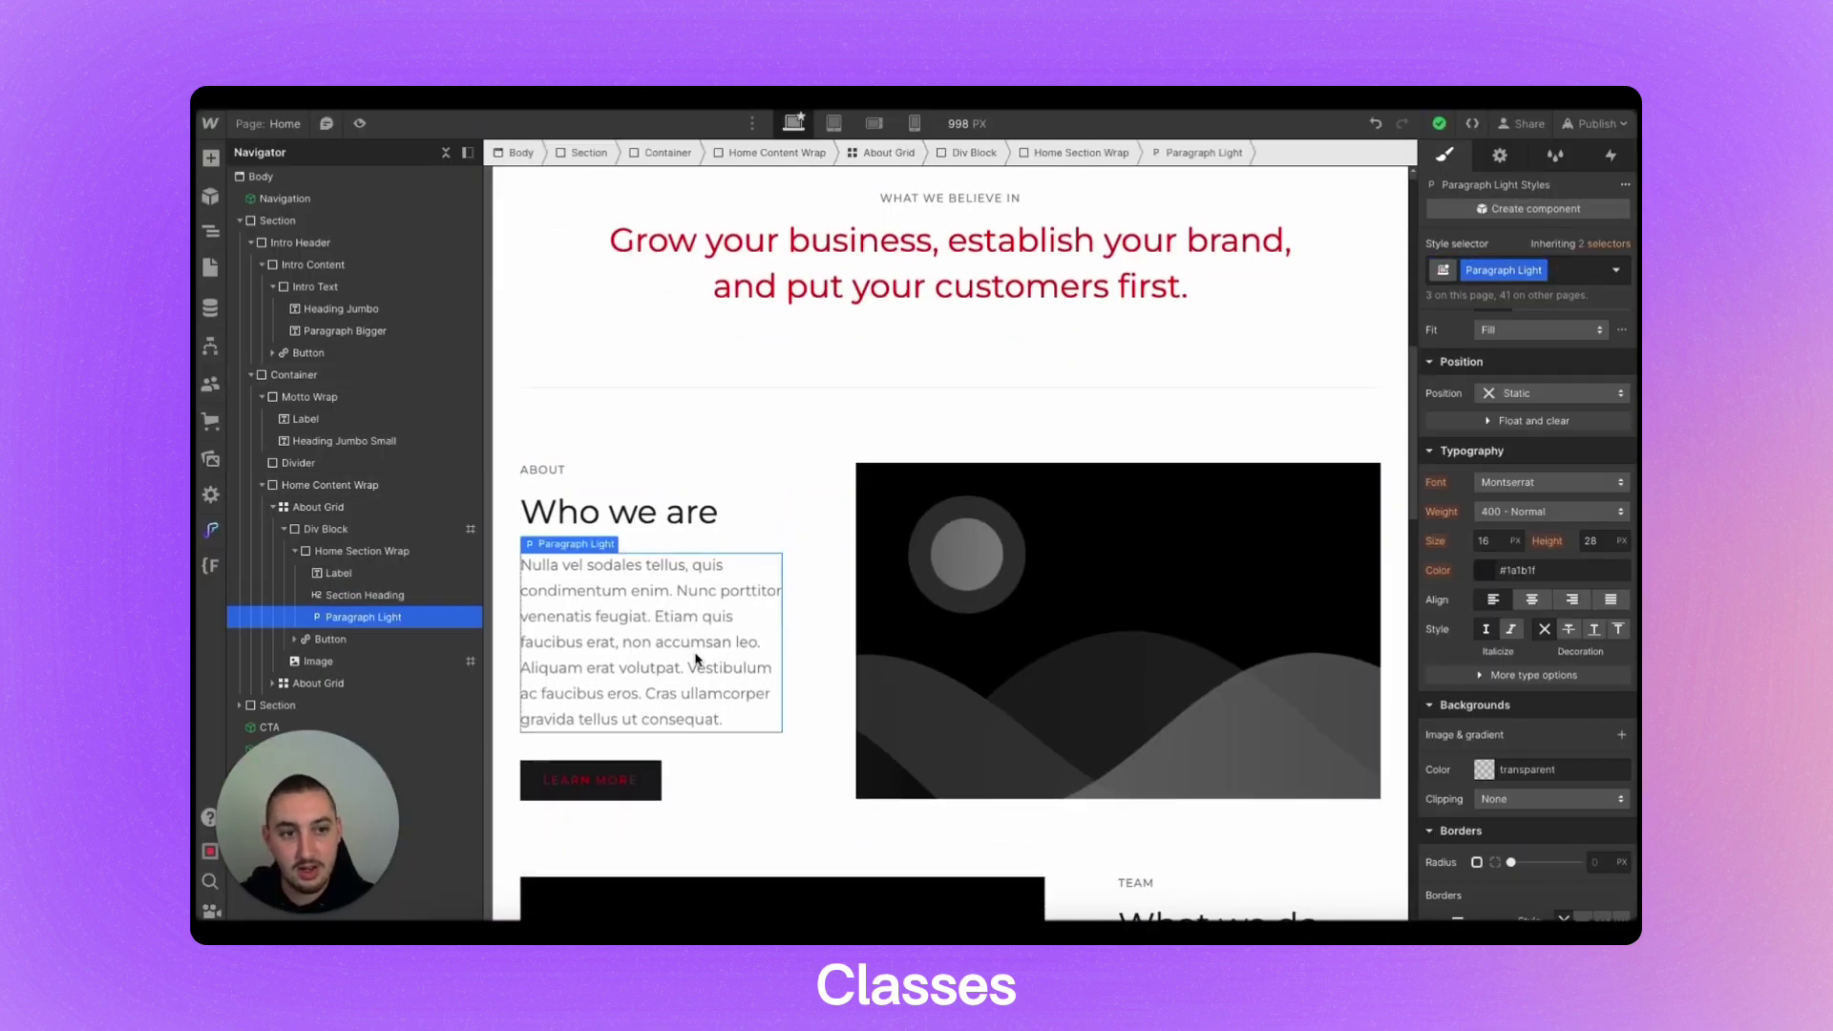
left_click(1574, 274)
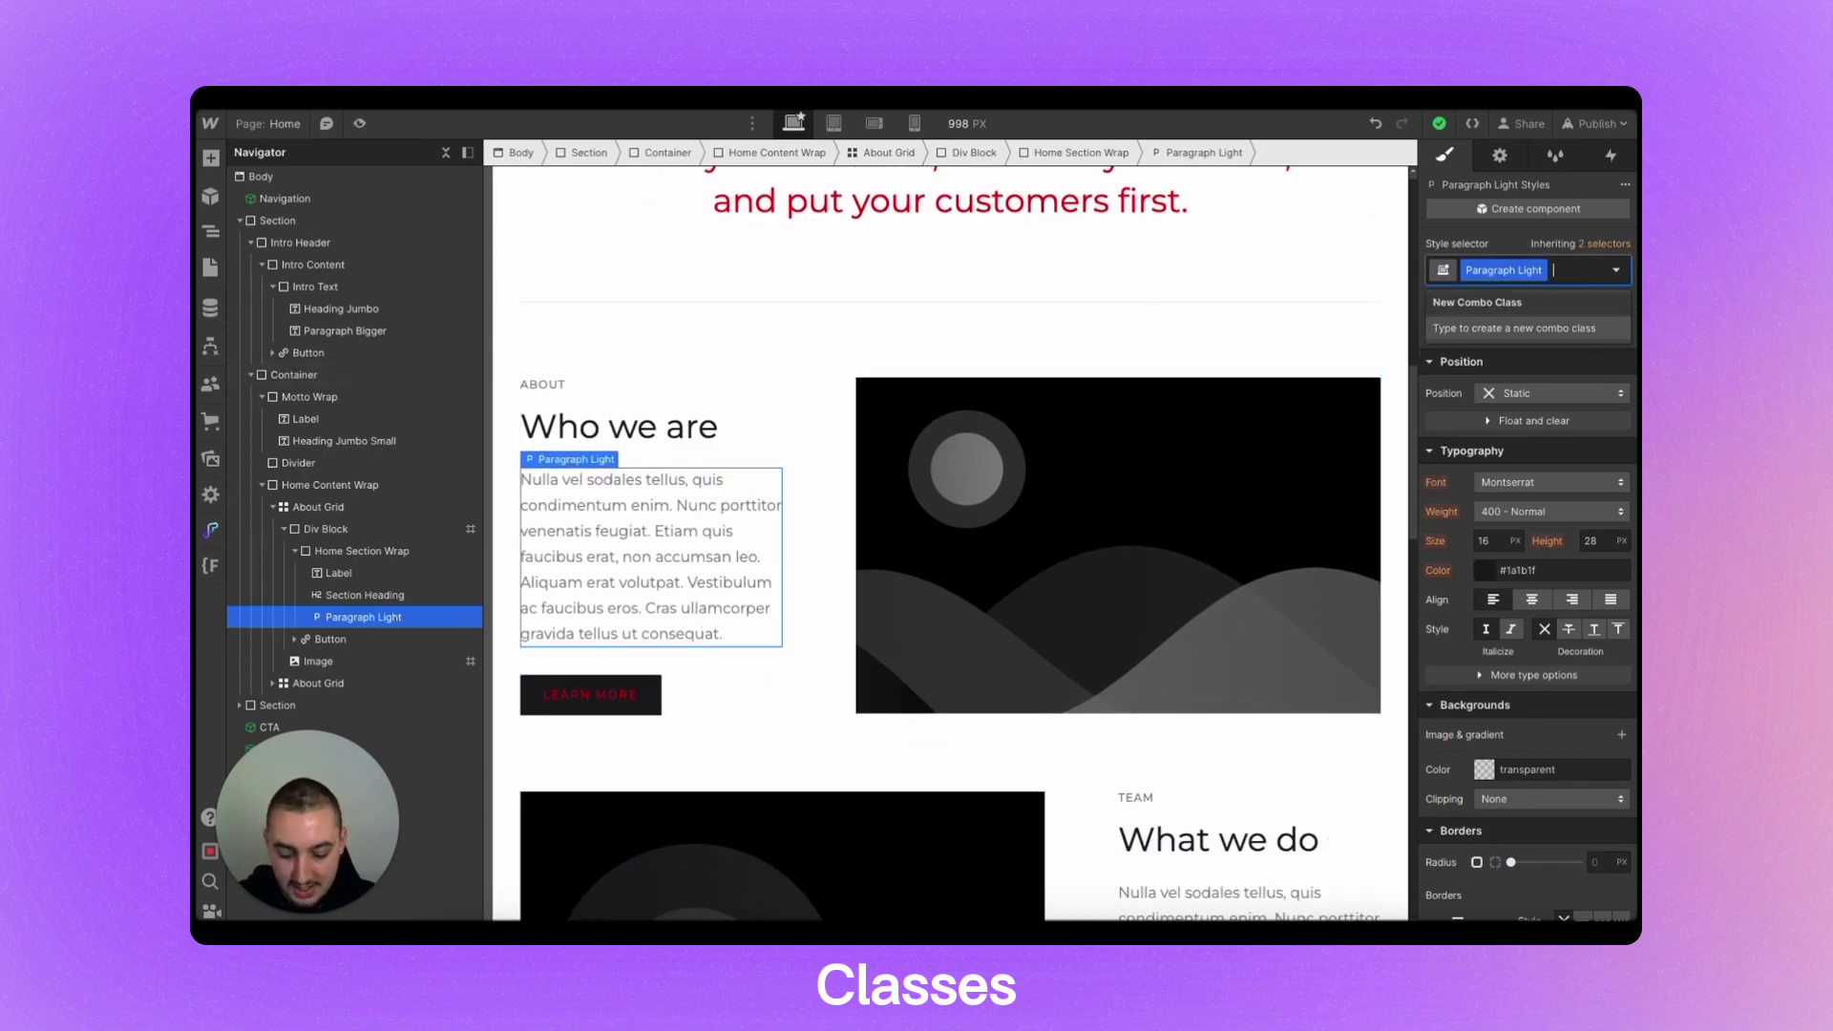
type("More Spa")
type("cing")
key("Return")
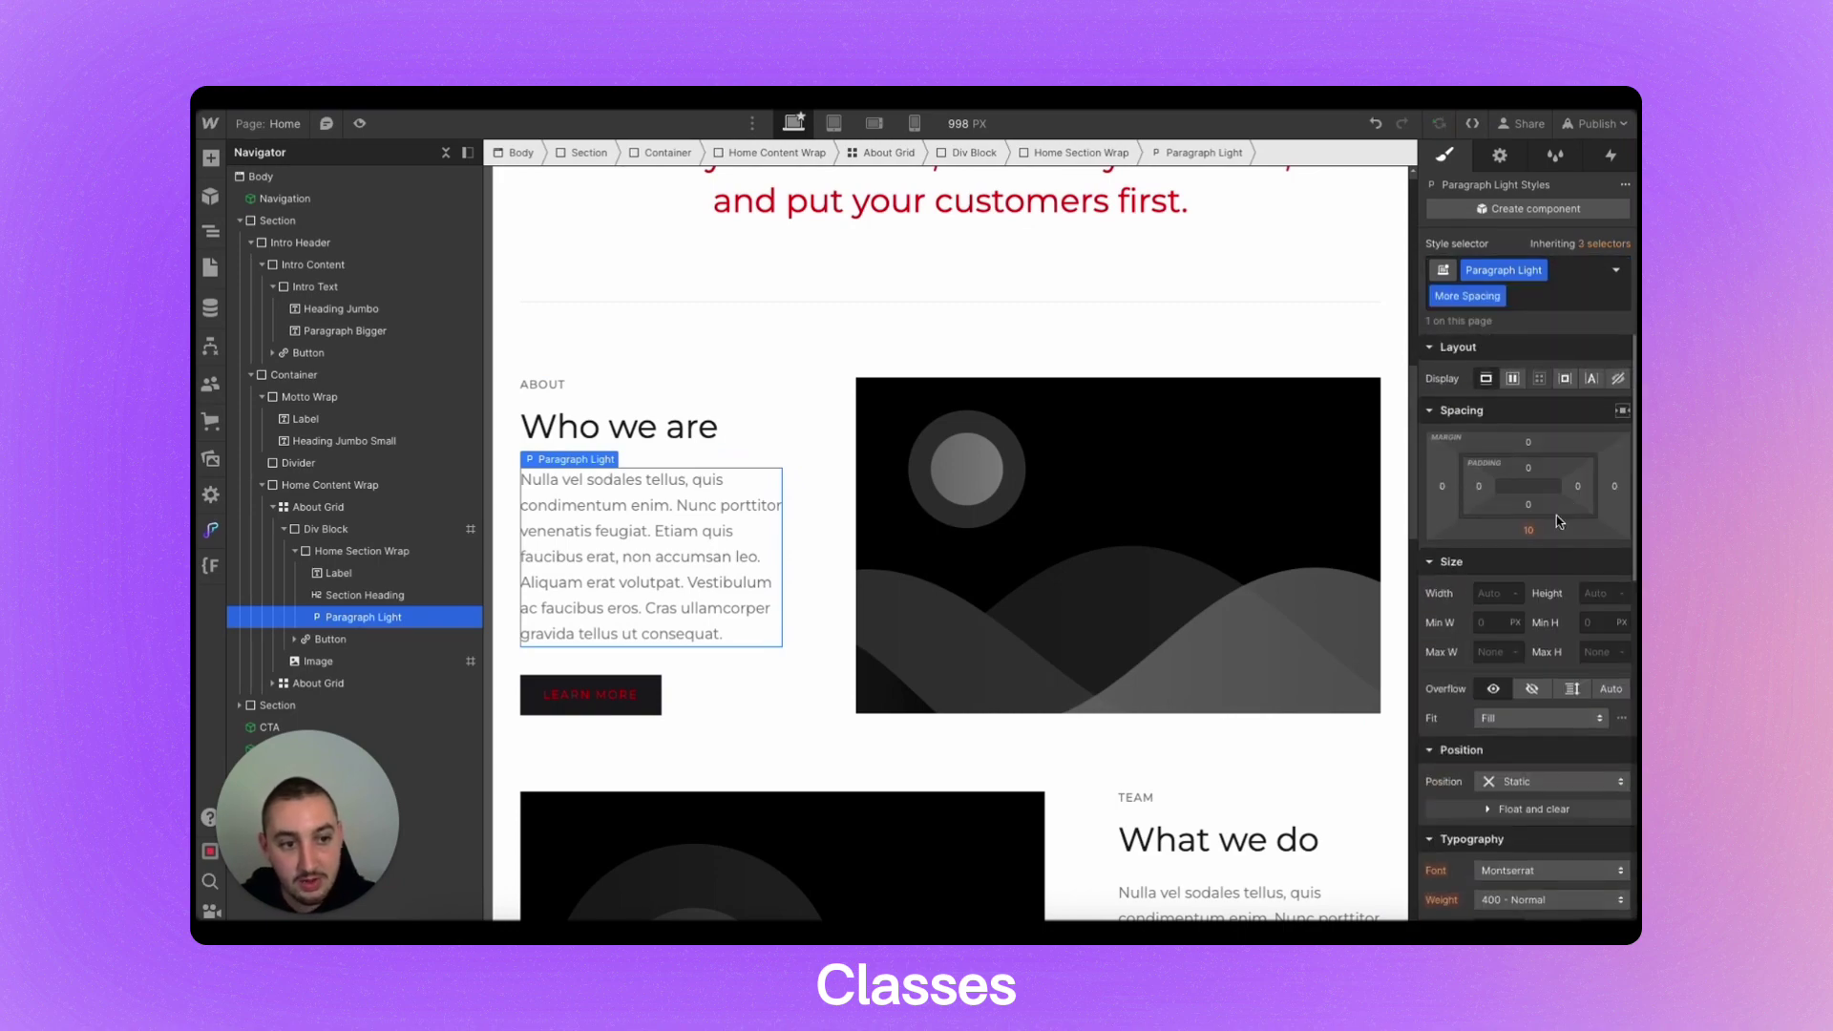
left_click_drag(1558, 525, 1554, 600)
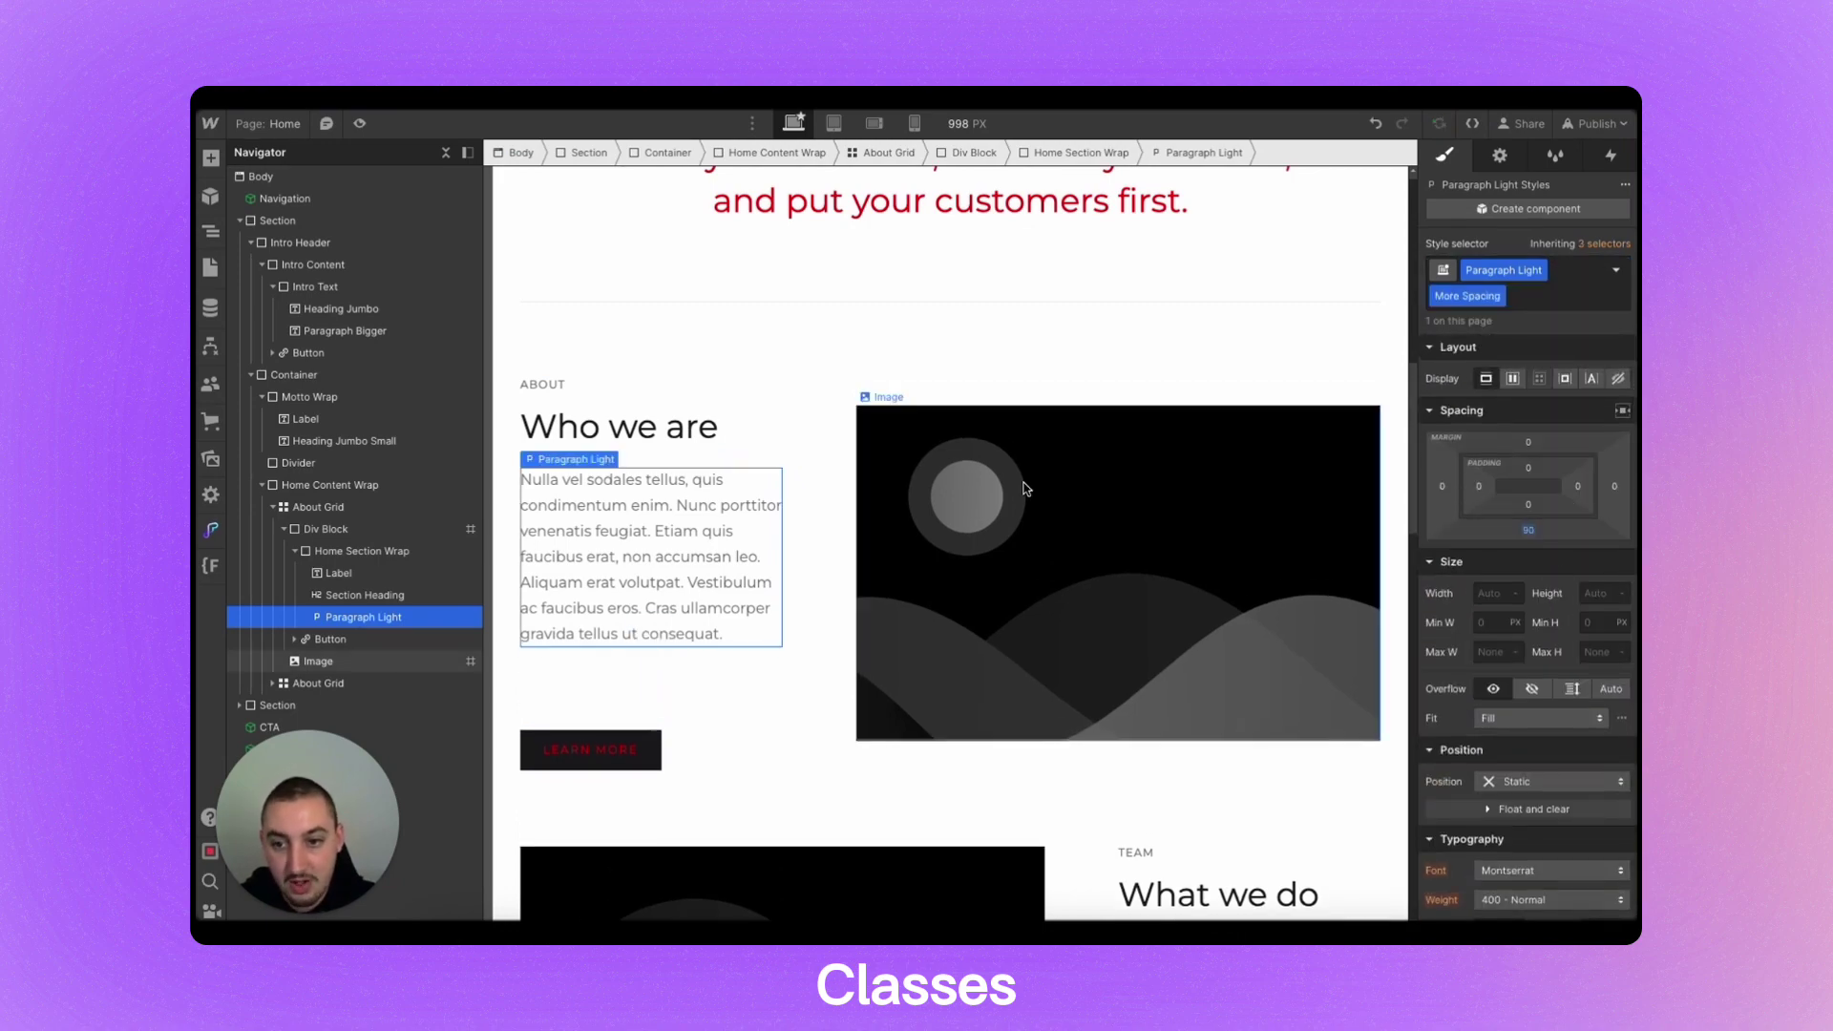
scroll(1022, 483, "down", 3)
- Apply More Spacing to the Team paragraph and view the list of all site classes
left_click(1232, 673)
left_click(1582, 282)
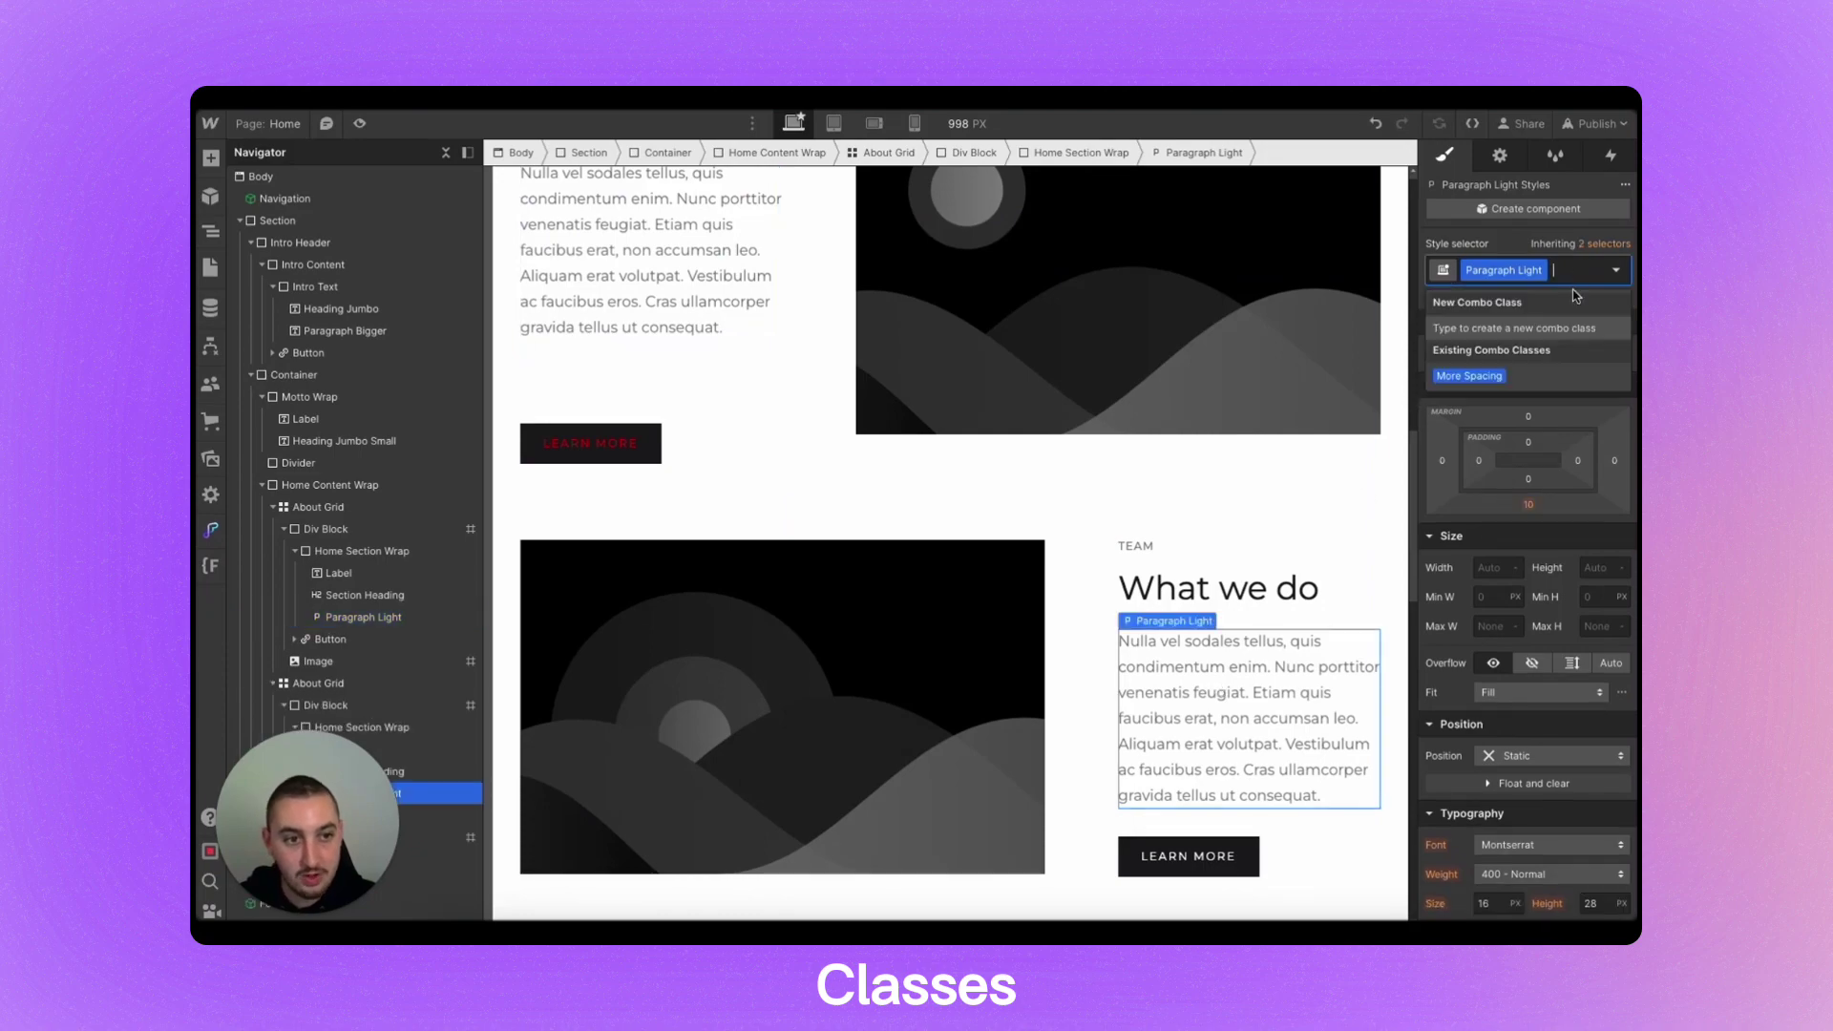
left_click(1541, 372)
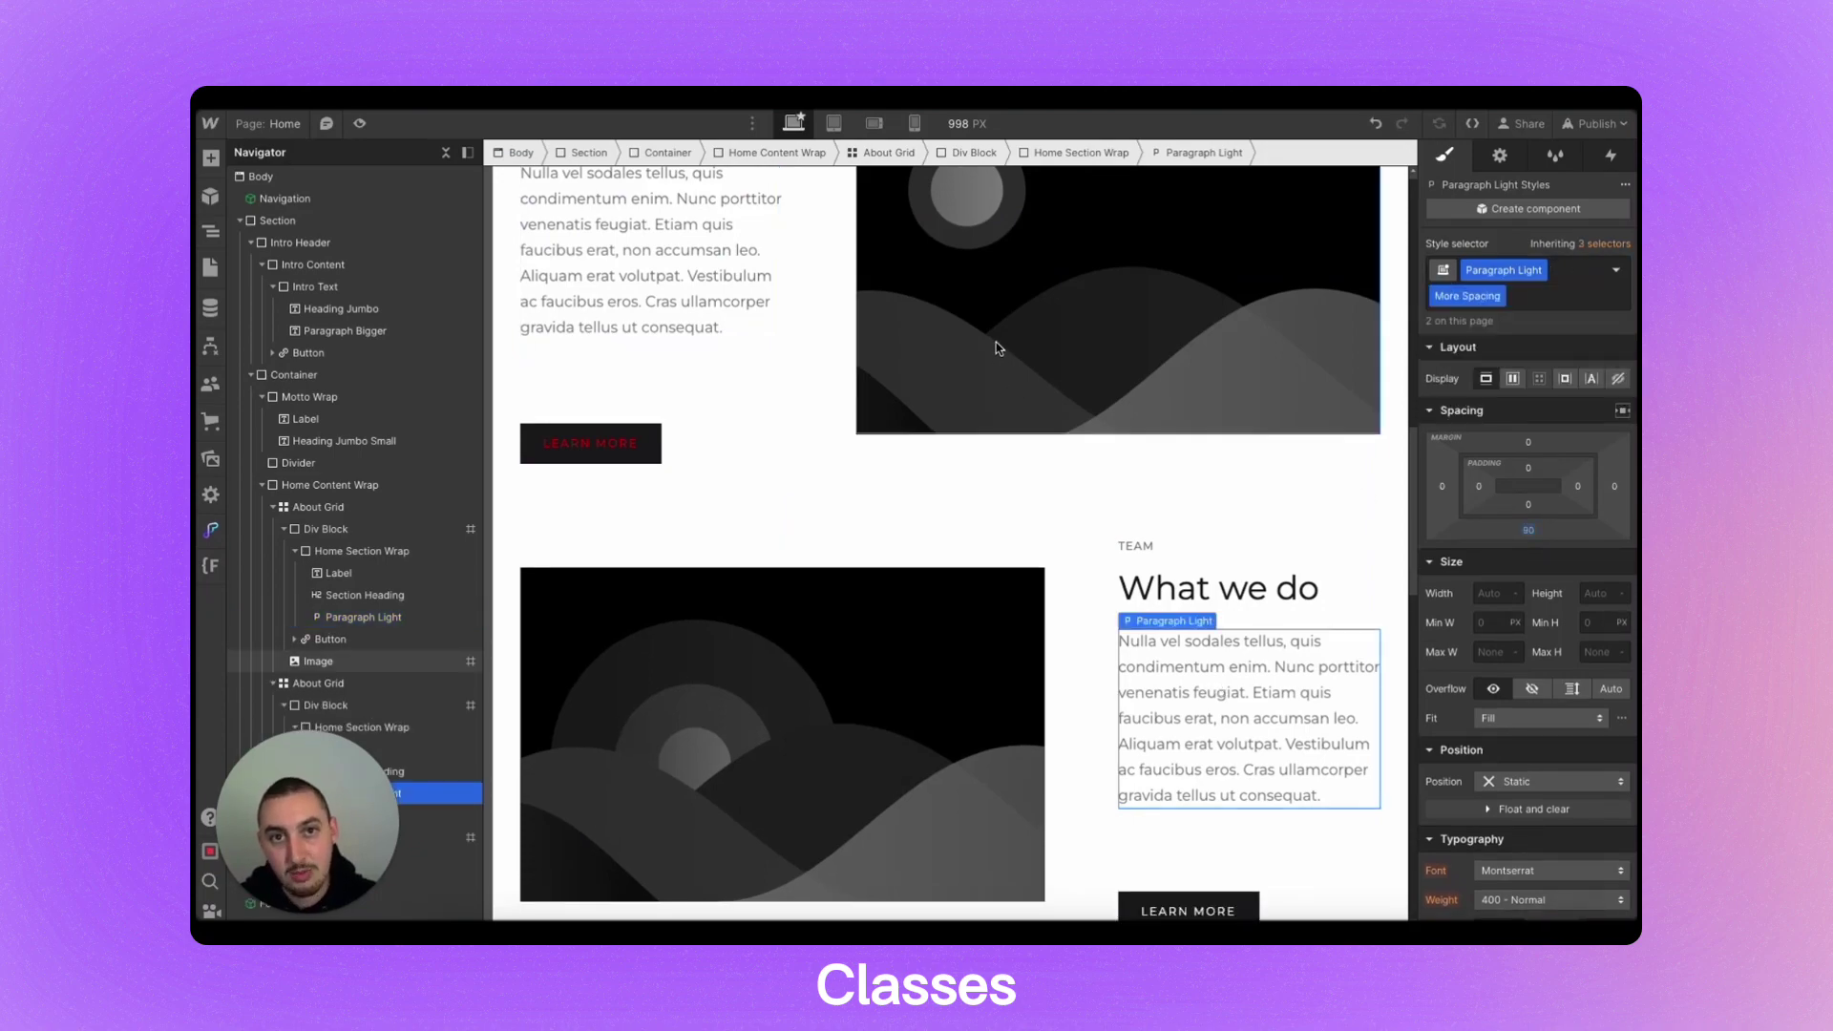
left_click(1553, 155)
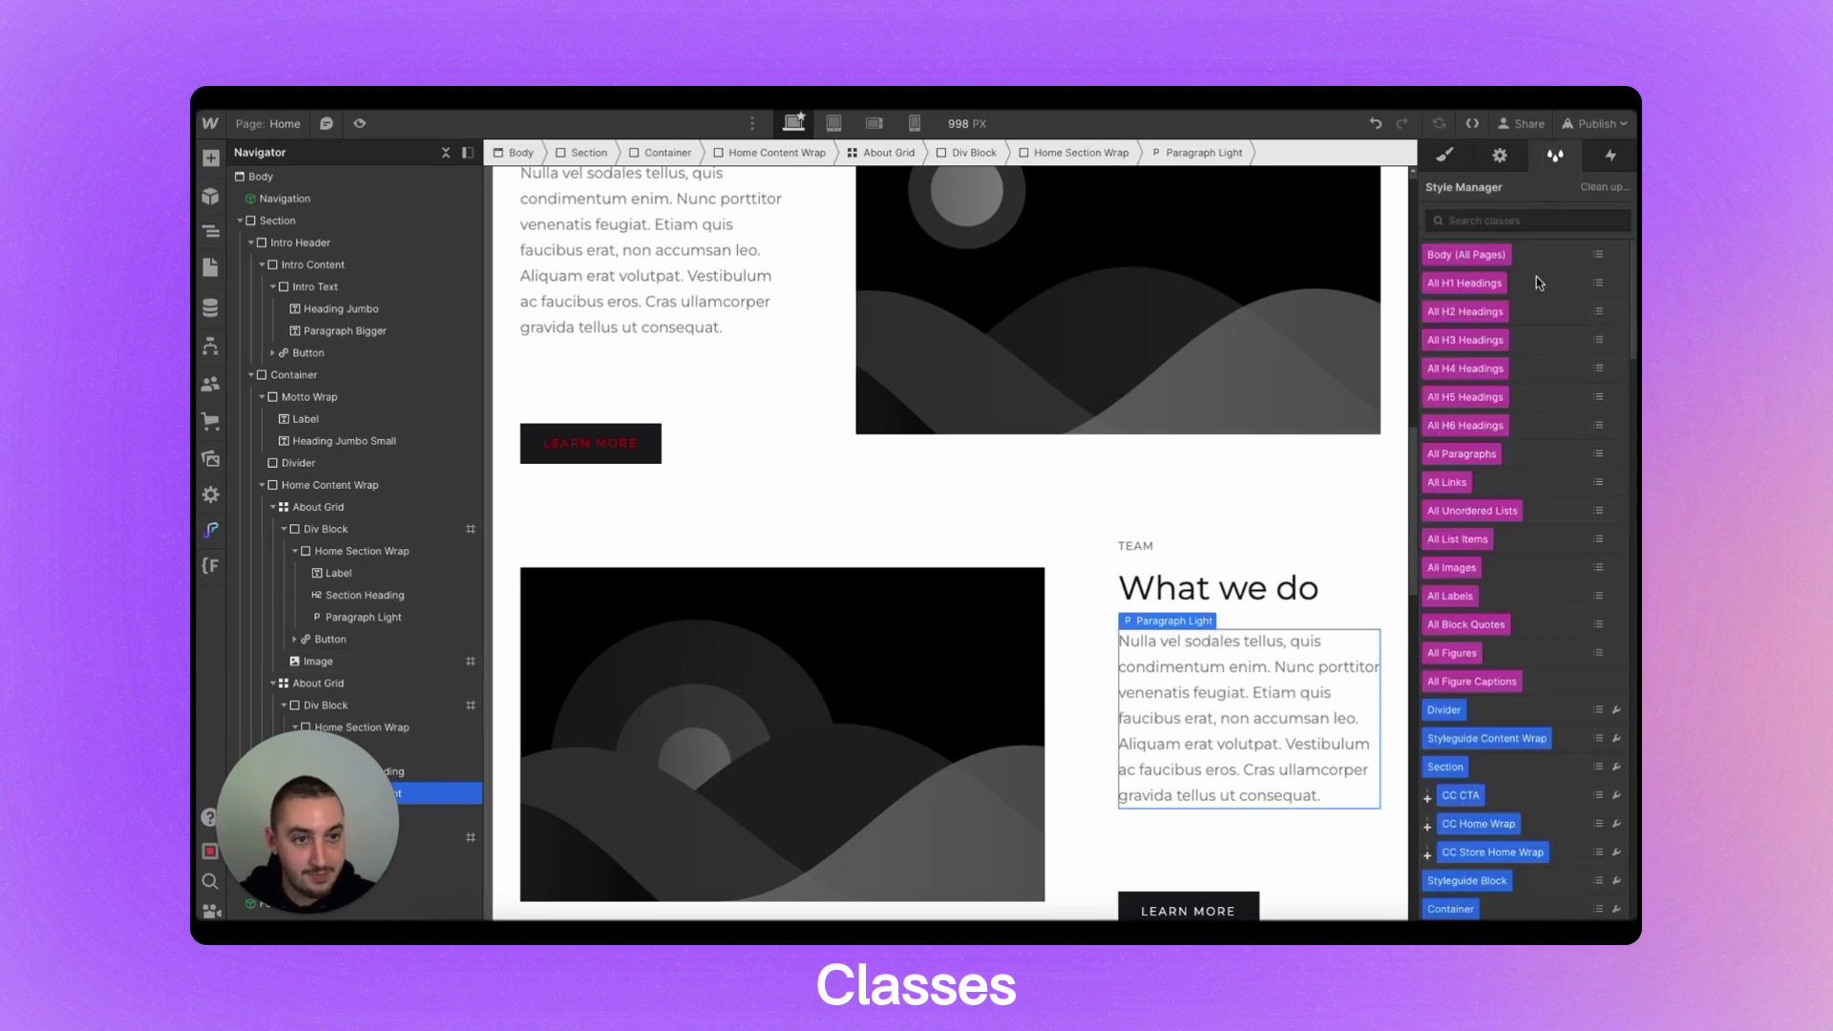
mouse_move(1455, 346)
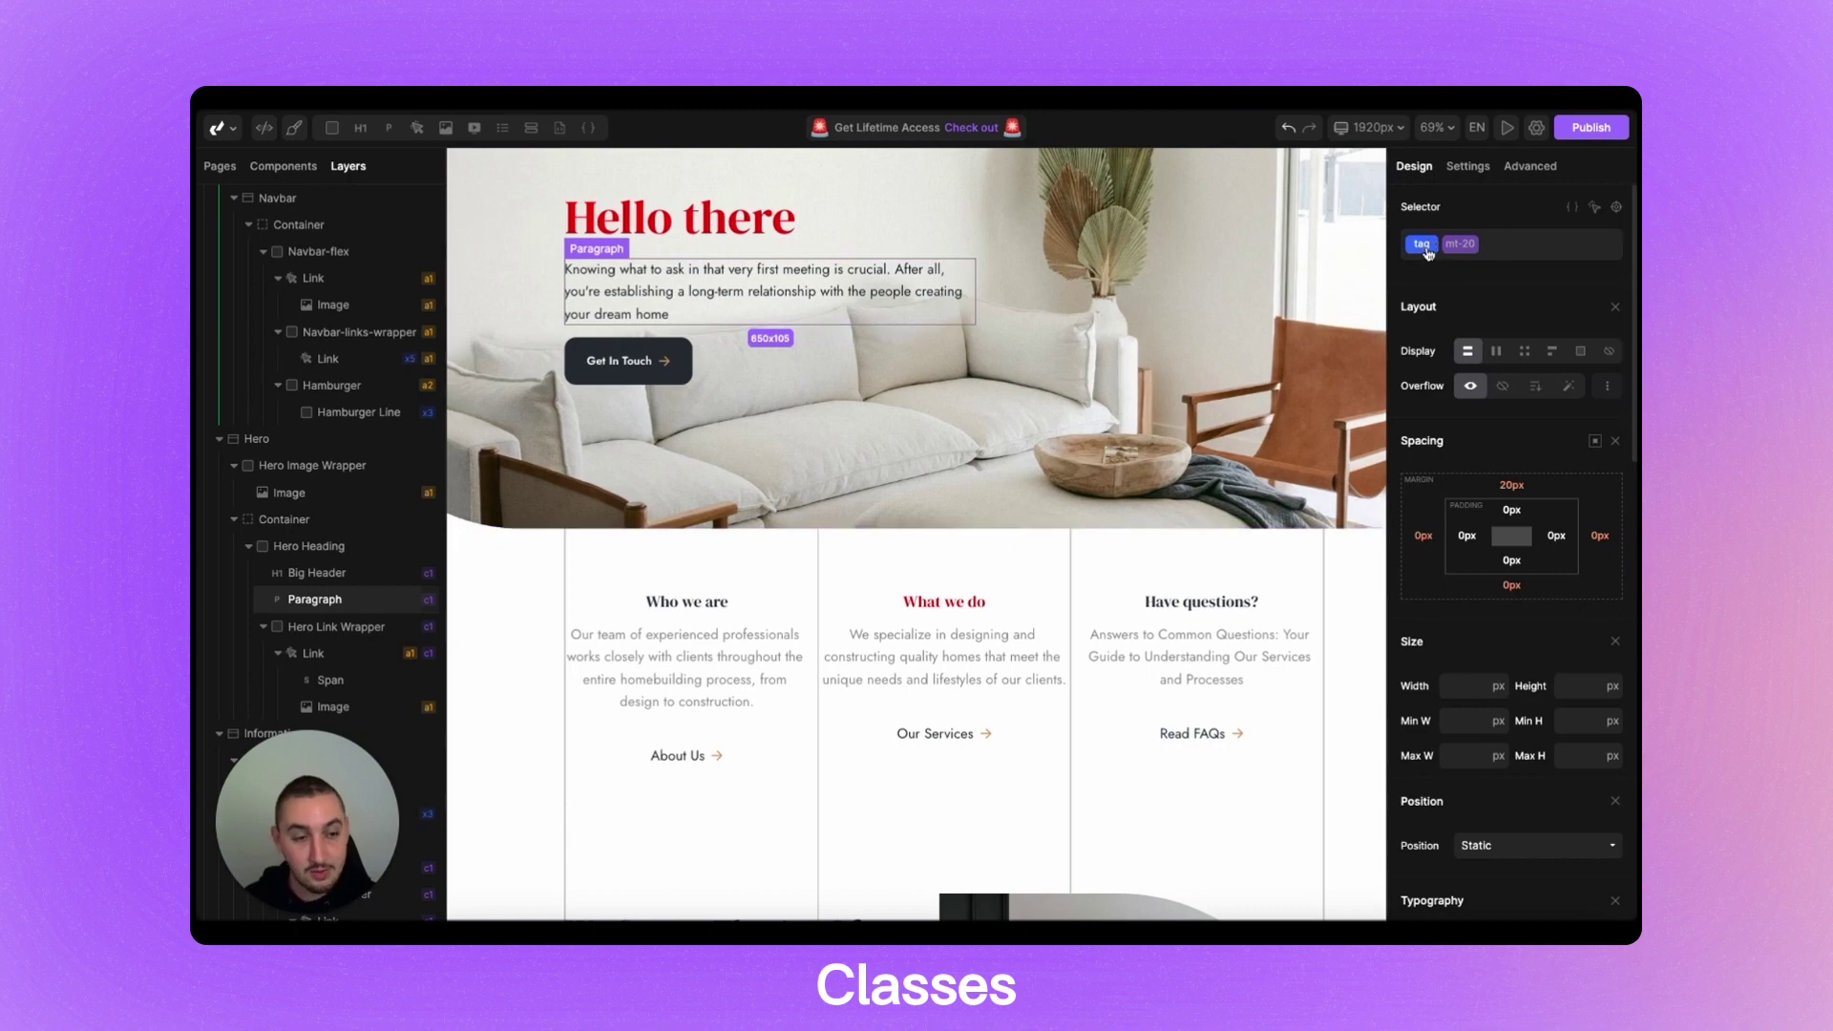
- Set the hero paragraph's bottom margin to the 100 preset
left_click(1512, 585)
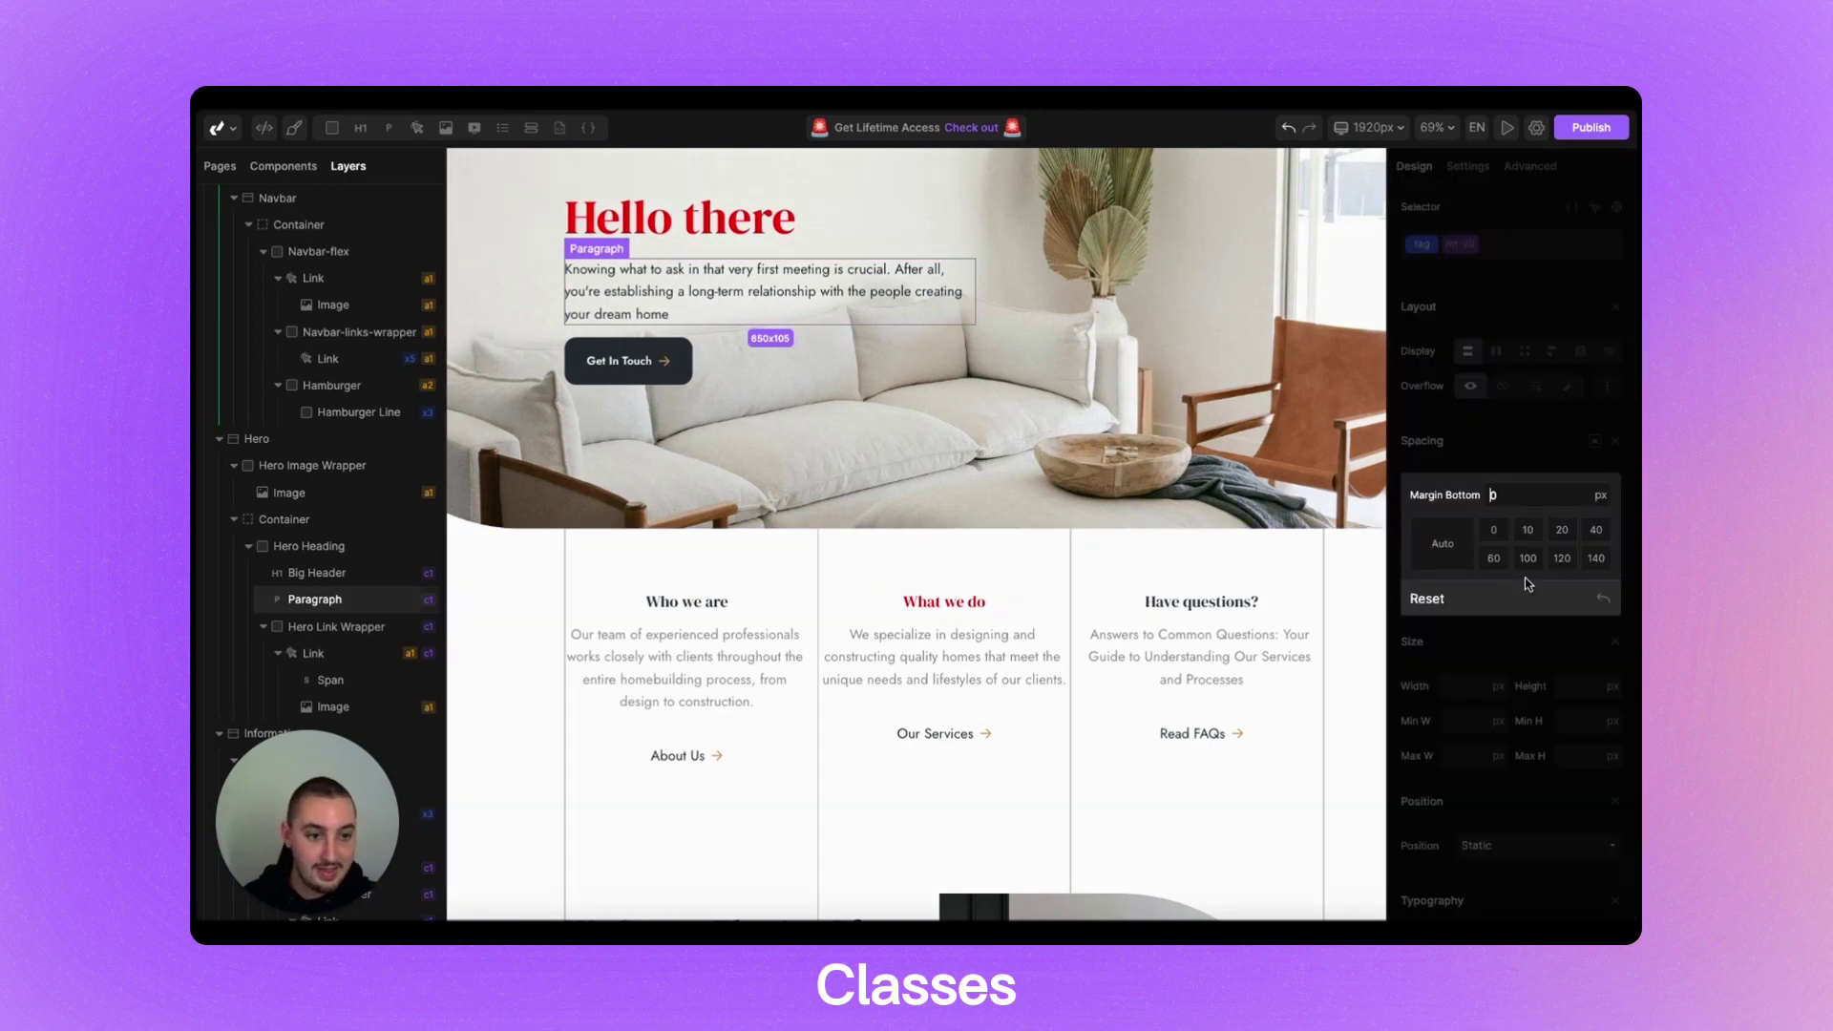
left_click(1527, 554)
left_click(1004, 325)
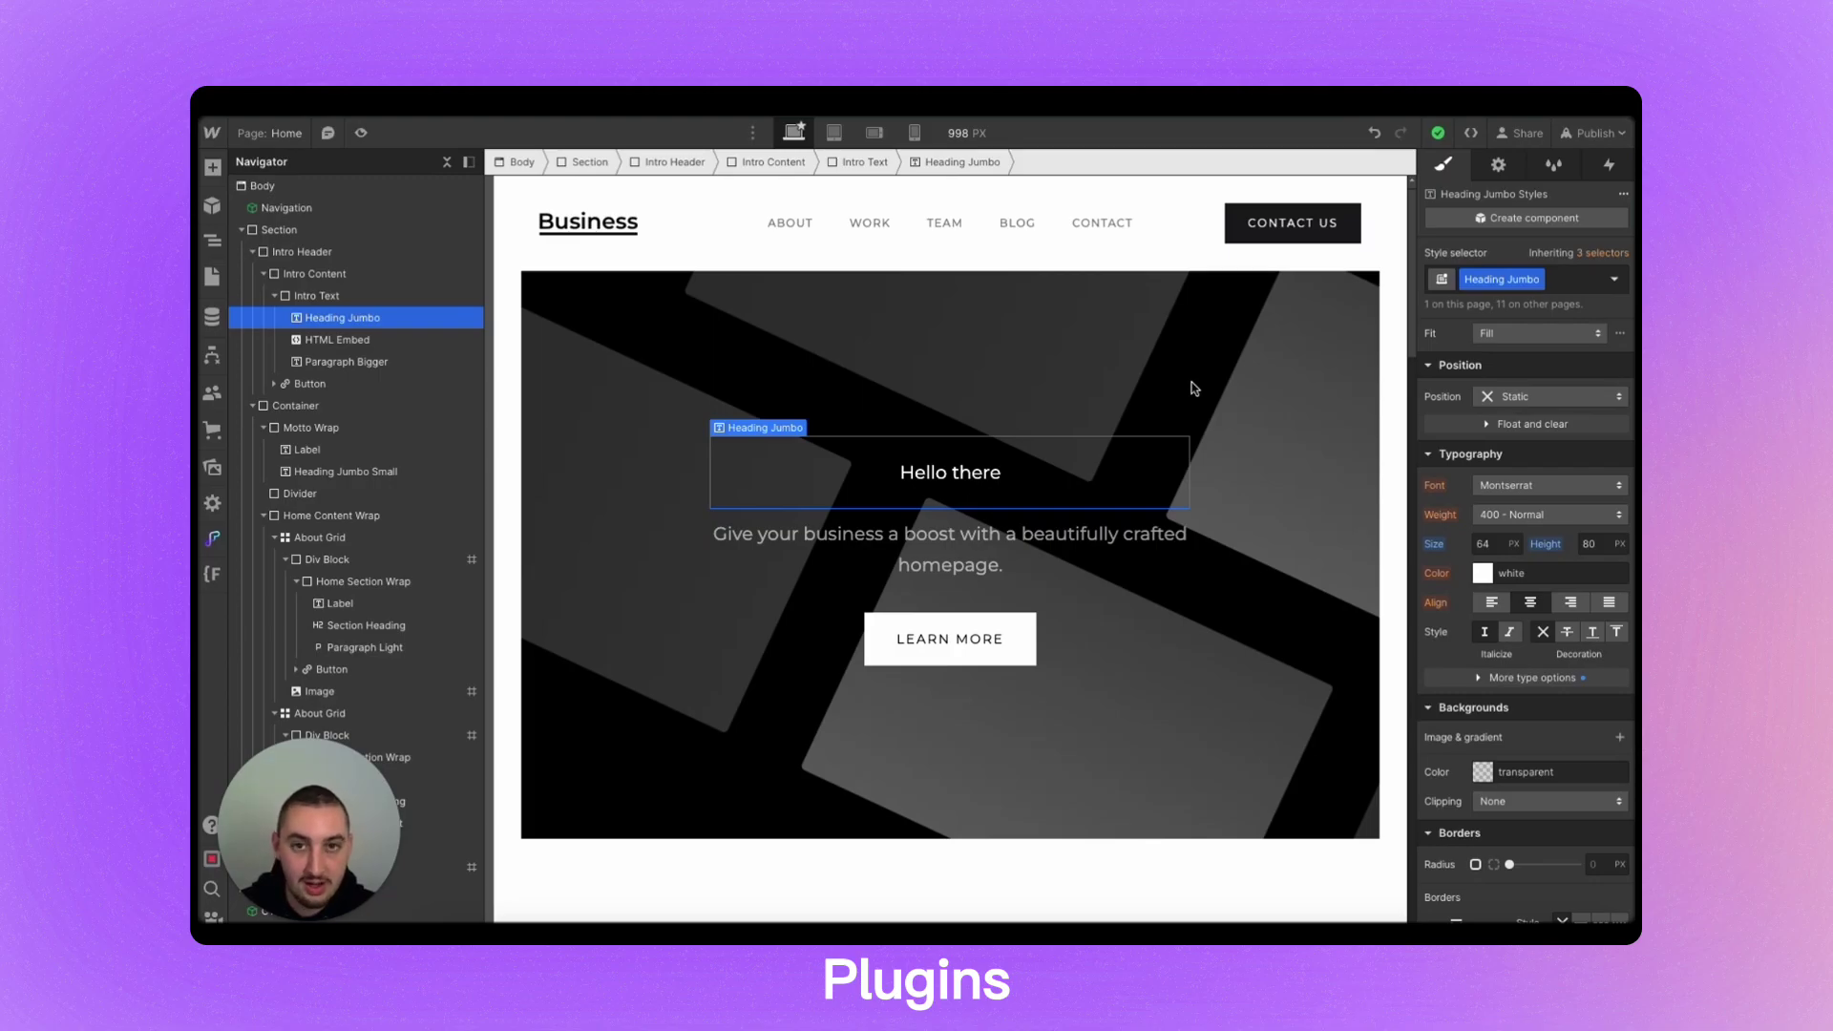
- Open Webflow's Add panel and scroll through the Elements list
left_click(213, 168)
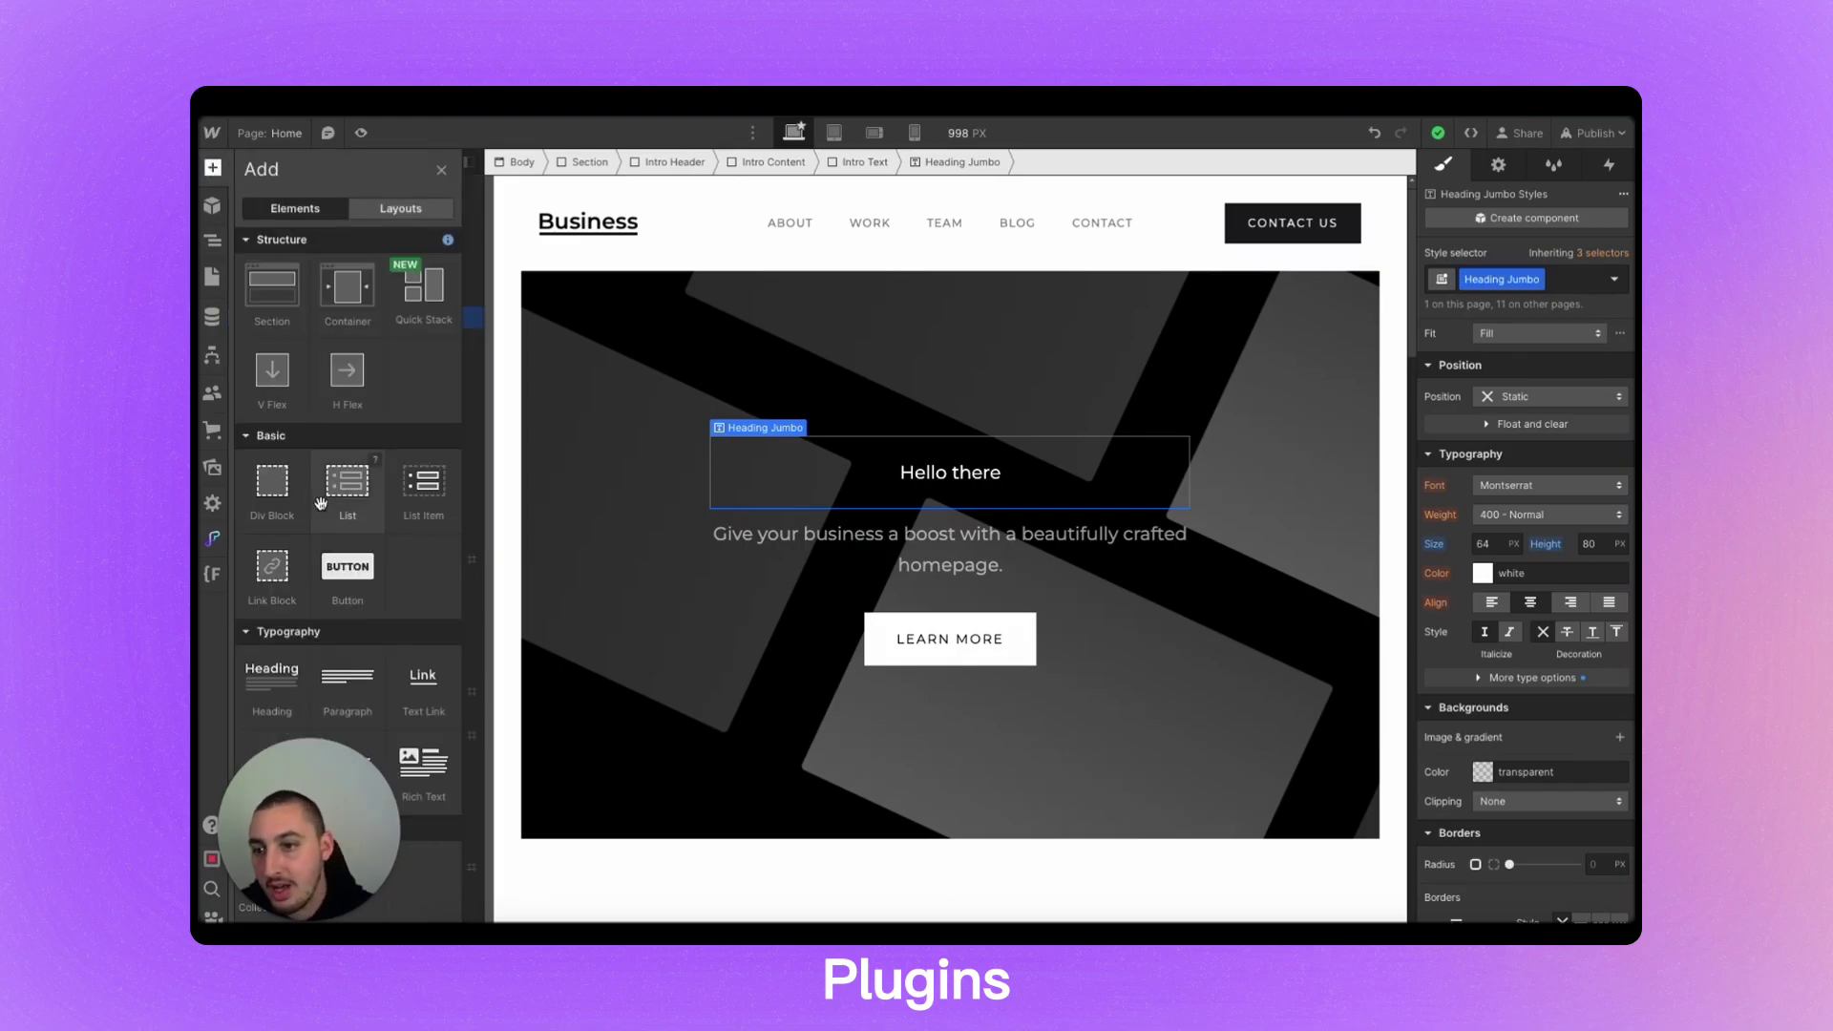
scroll(323, 482, "down", 5)
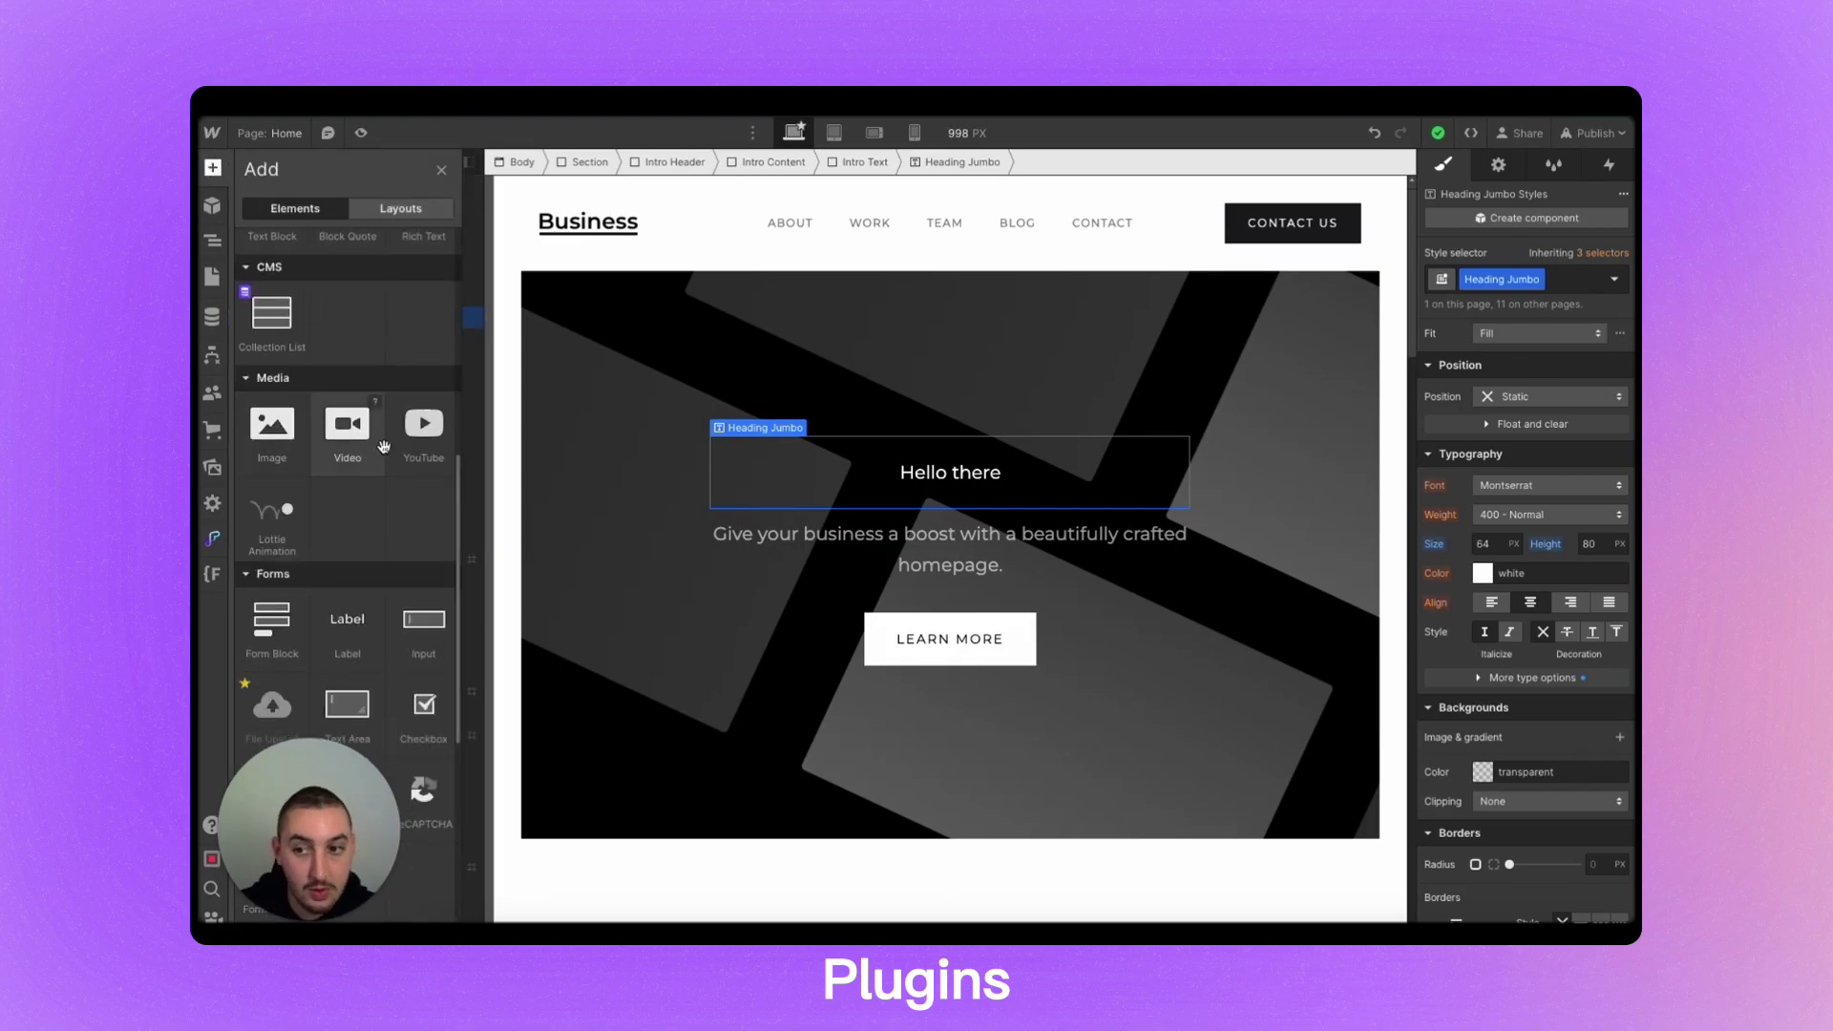
scroll(395, 446, "down", 5)
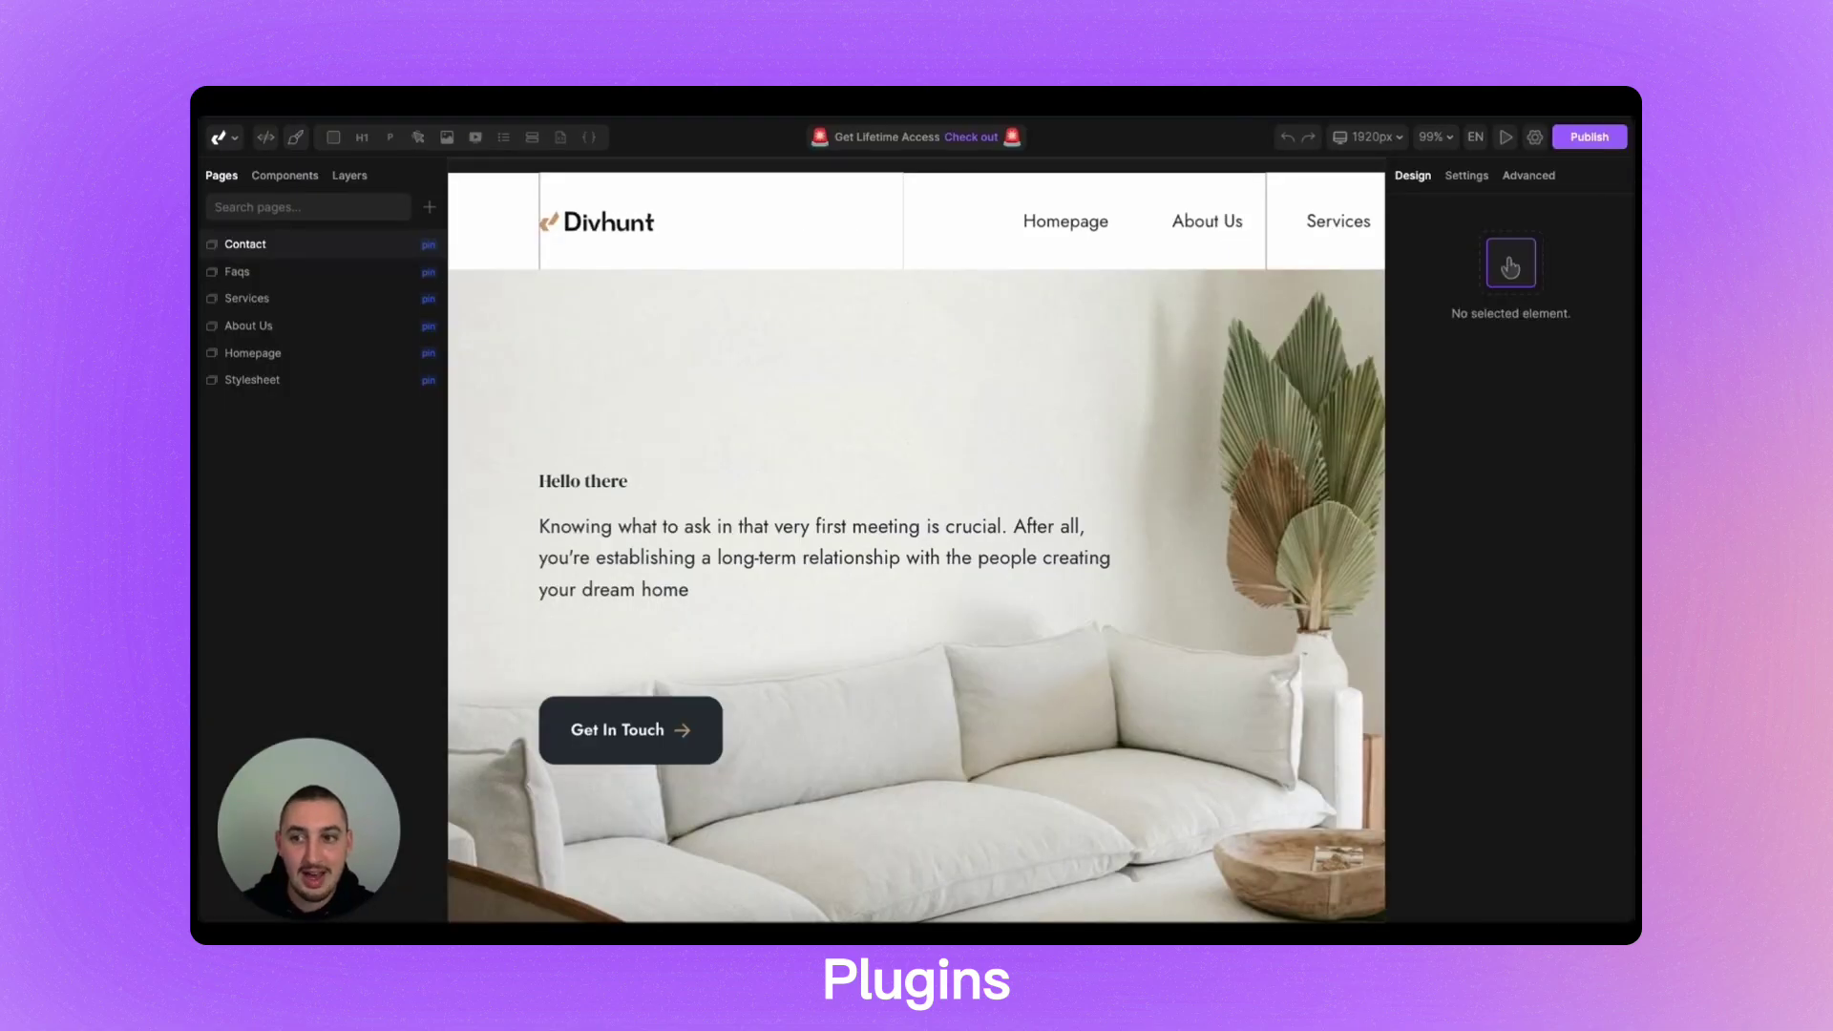
- Install and confirm the Youtube Embed plugin from Settings' Browse Plugins, then return to the editor
left_click(1540, 143)
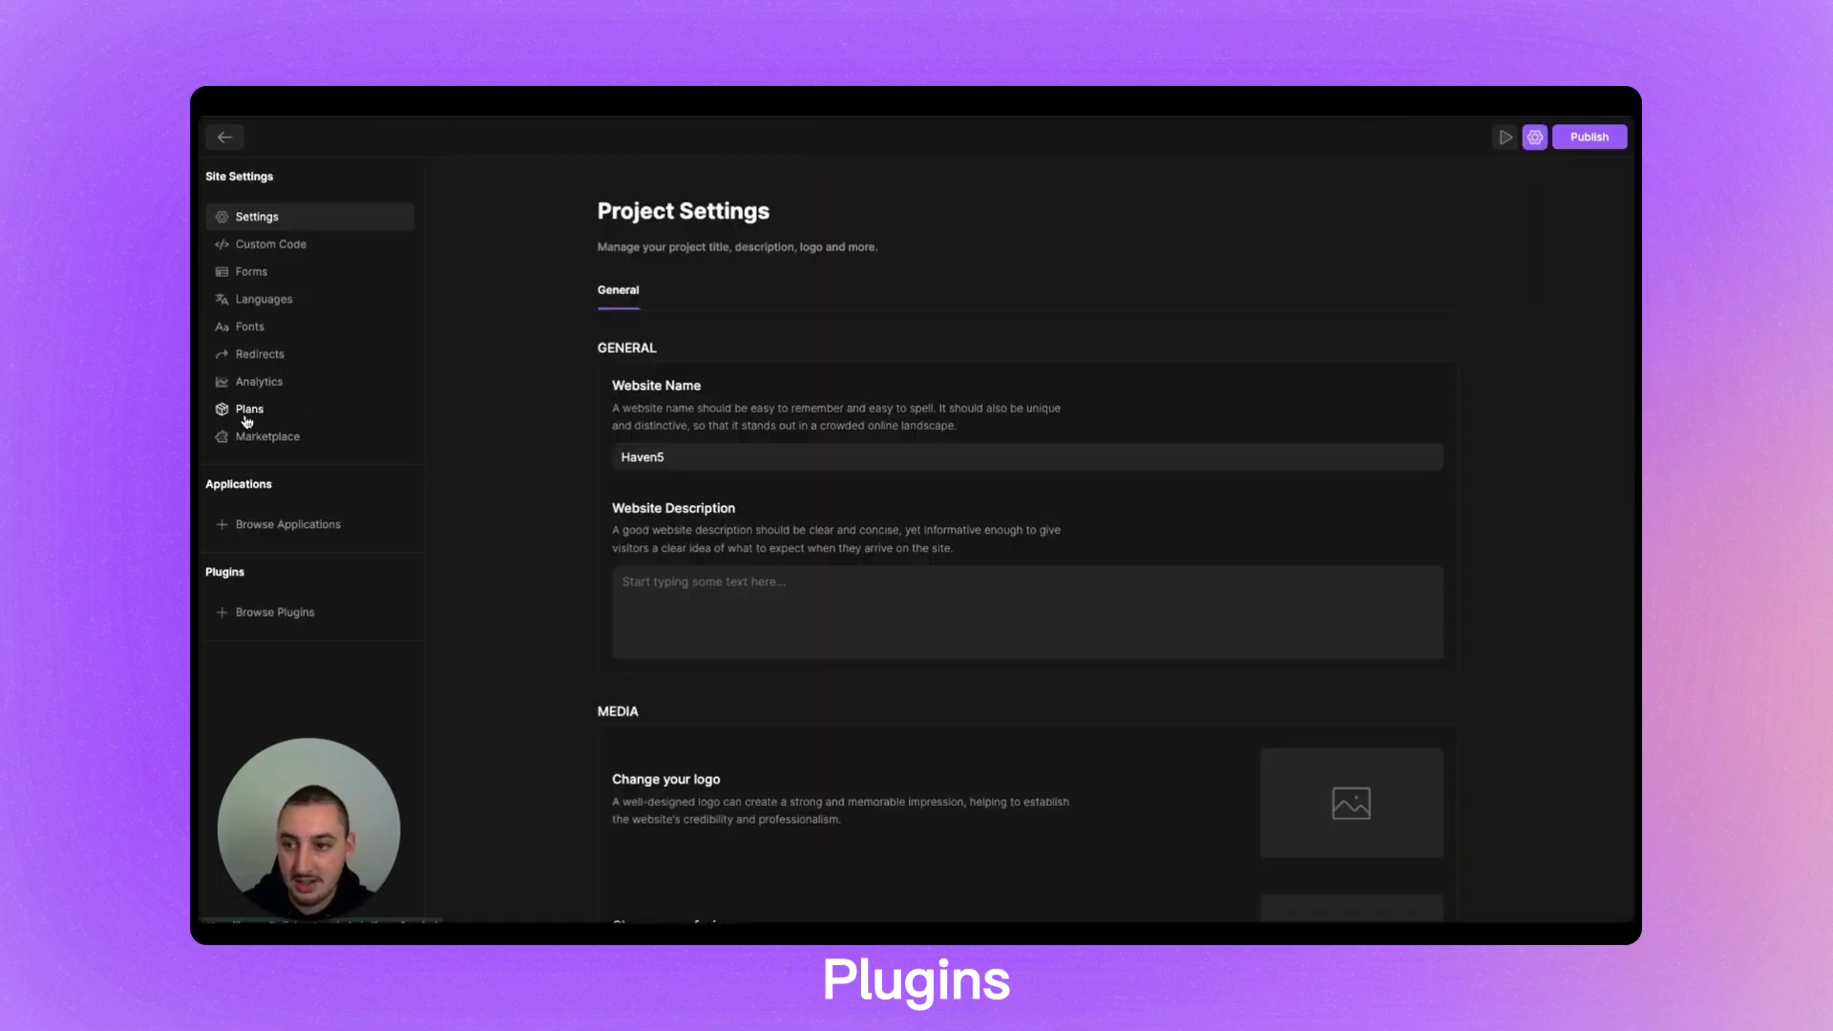
left_click(254, 625)
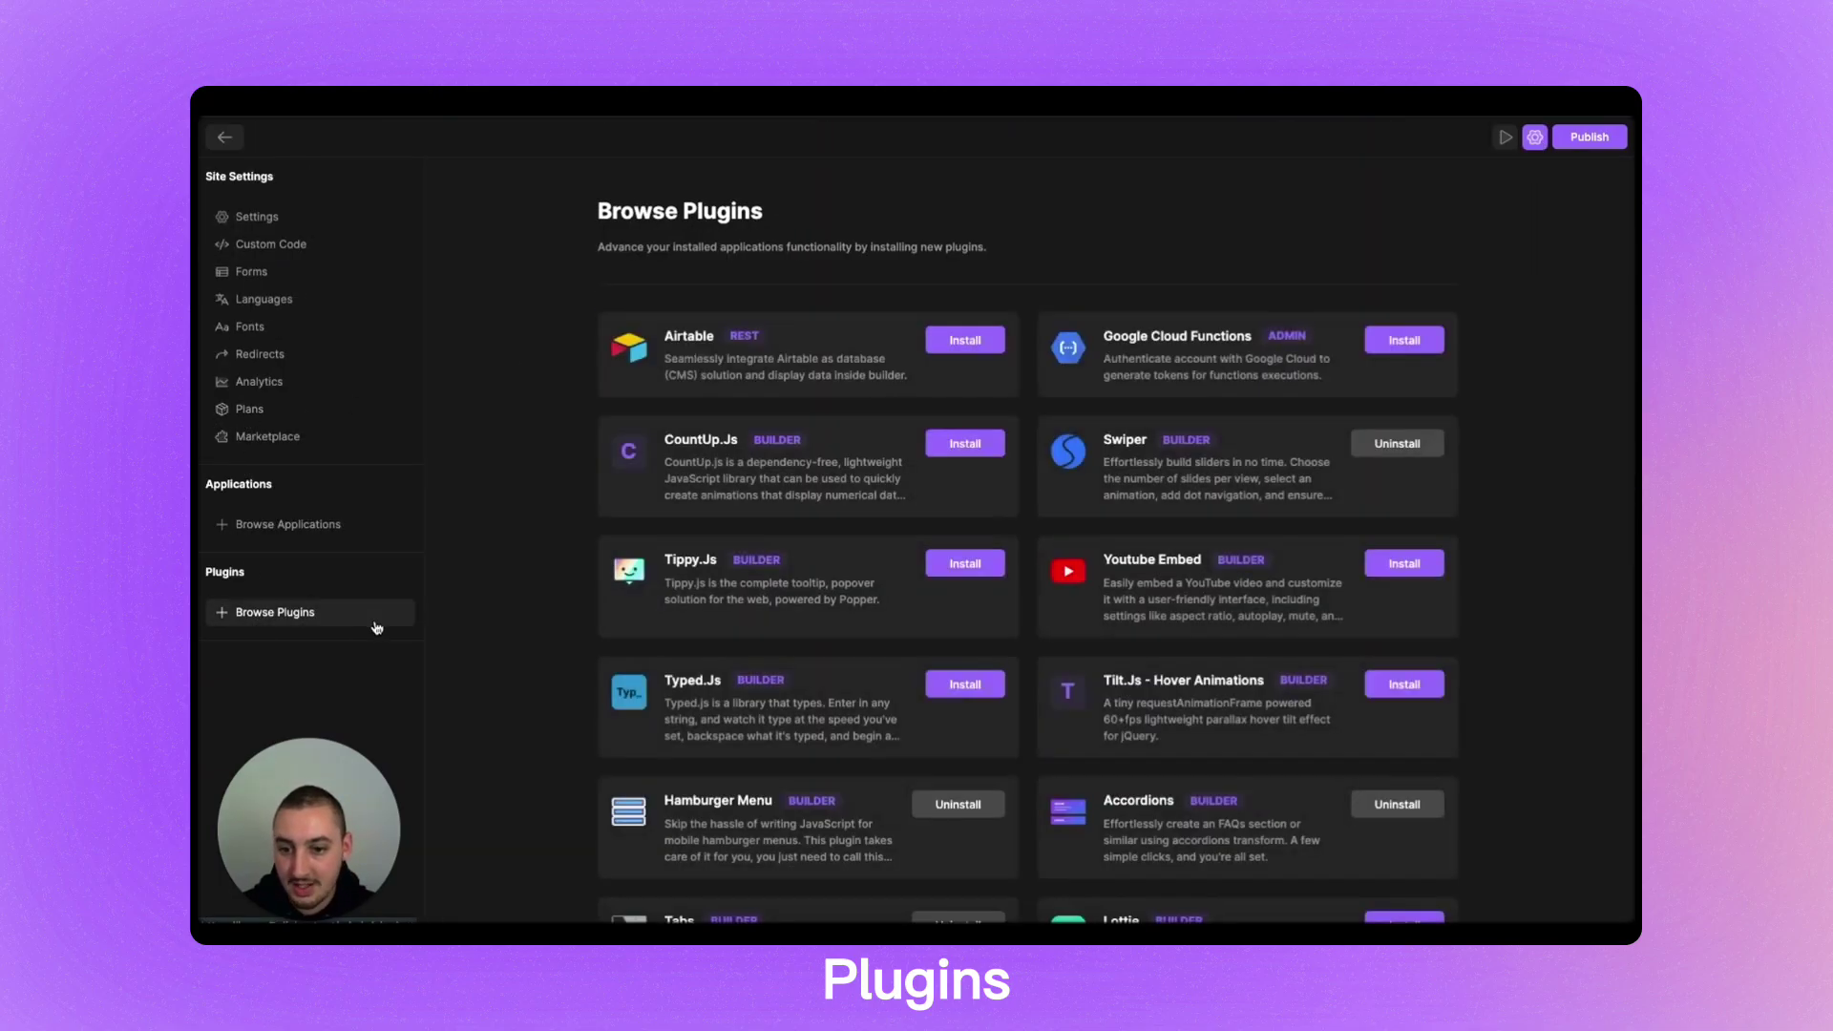
scroll(781, 553, "down", 4)
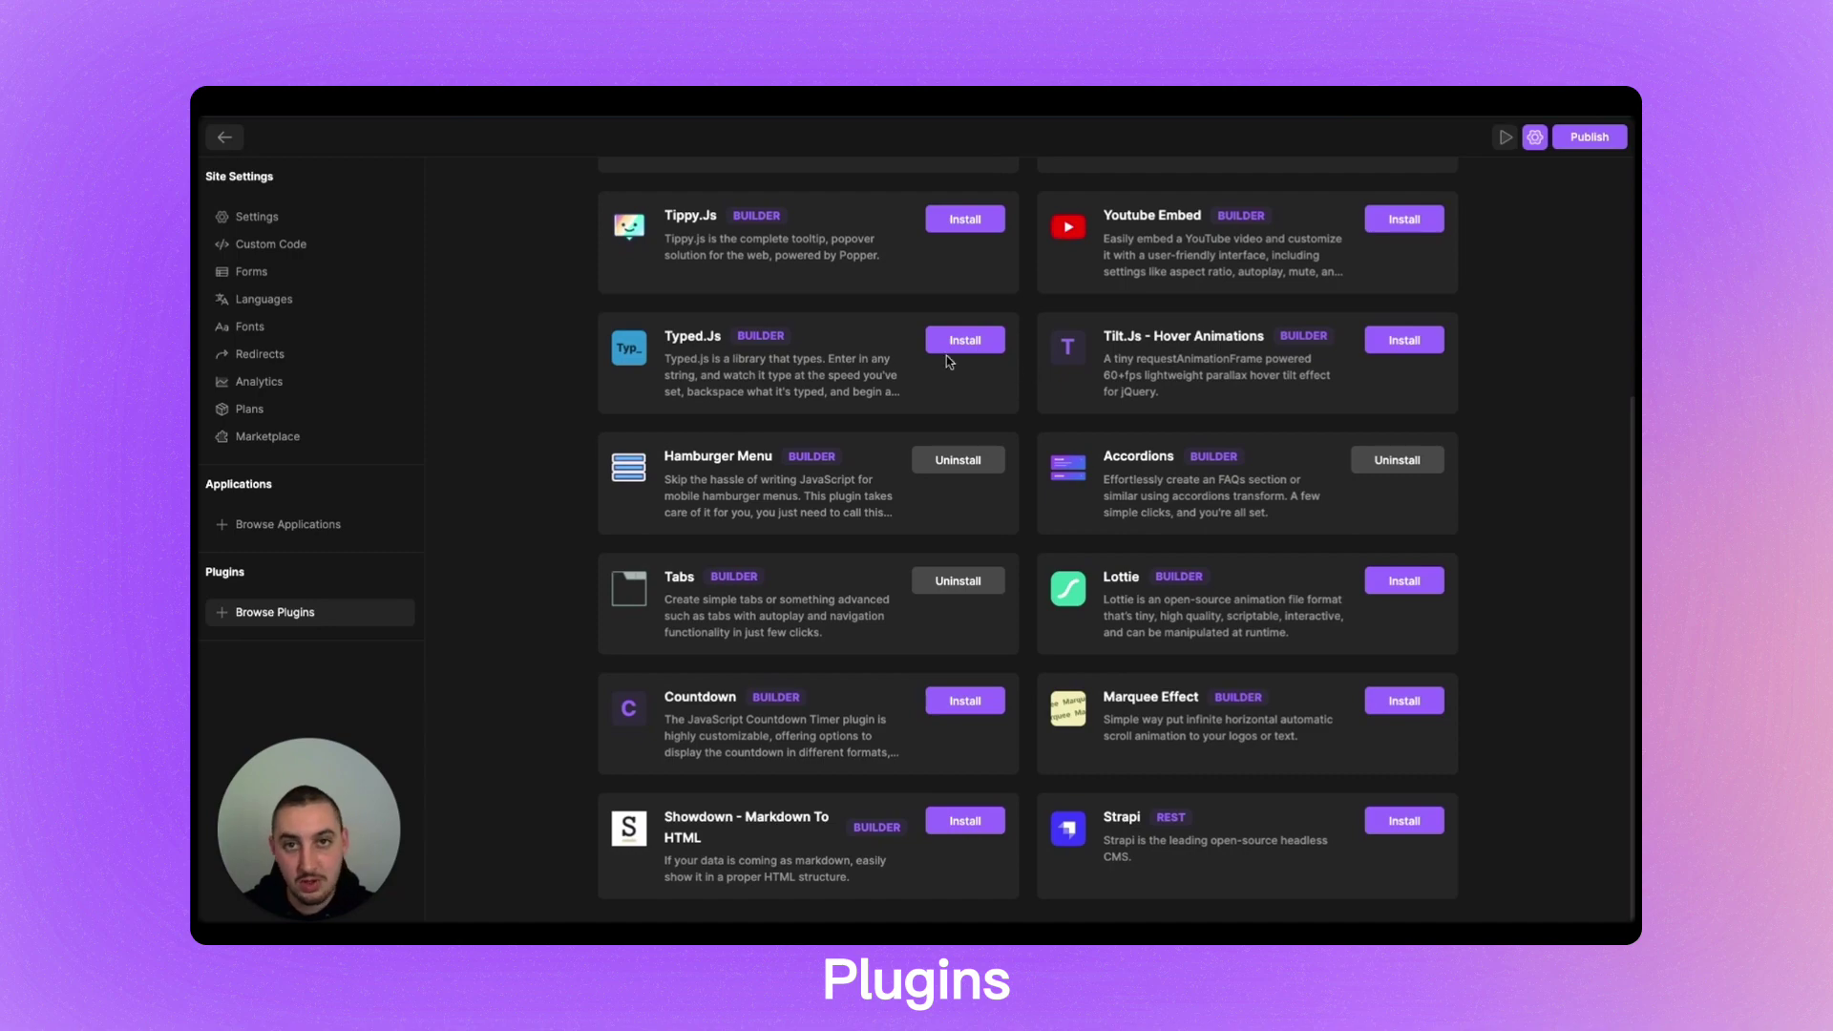
scroll(868, 377, "up", 1)
scroll(867, 378, "up", 2)
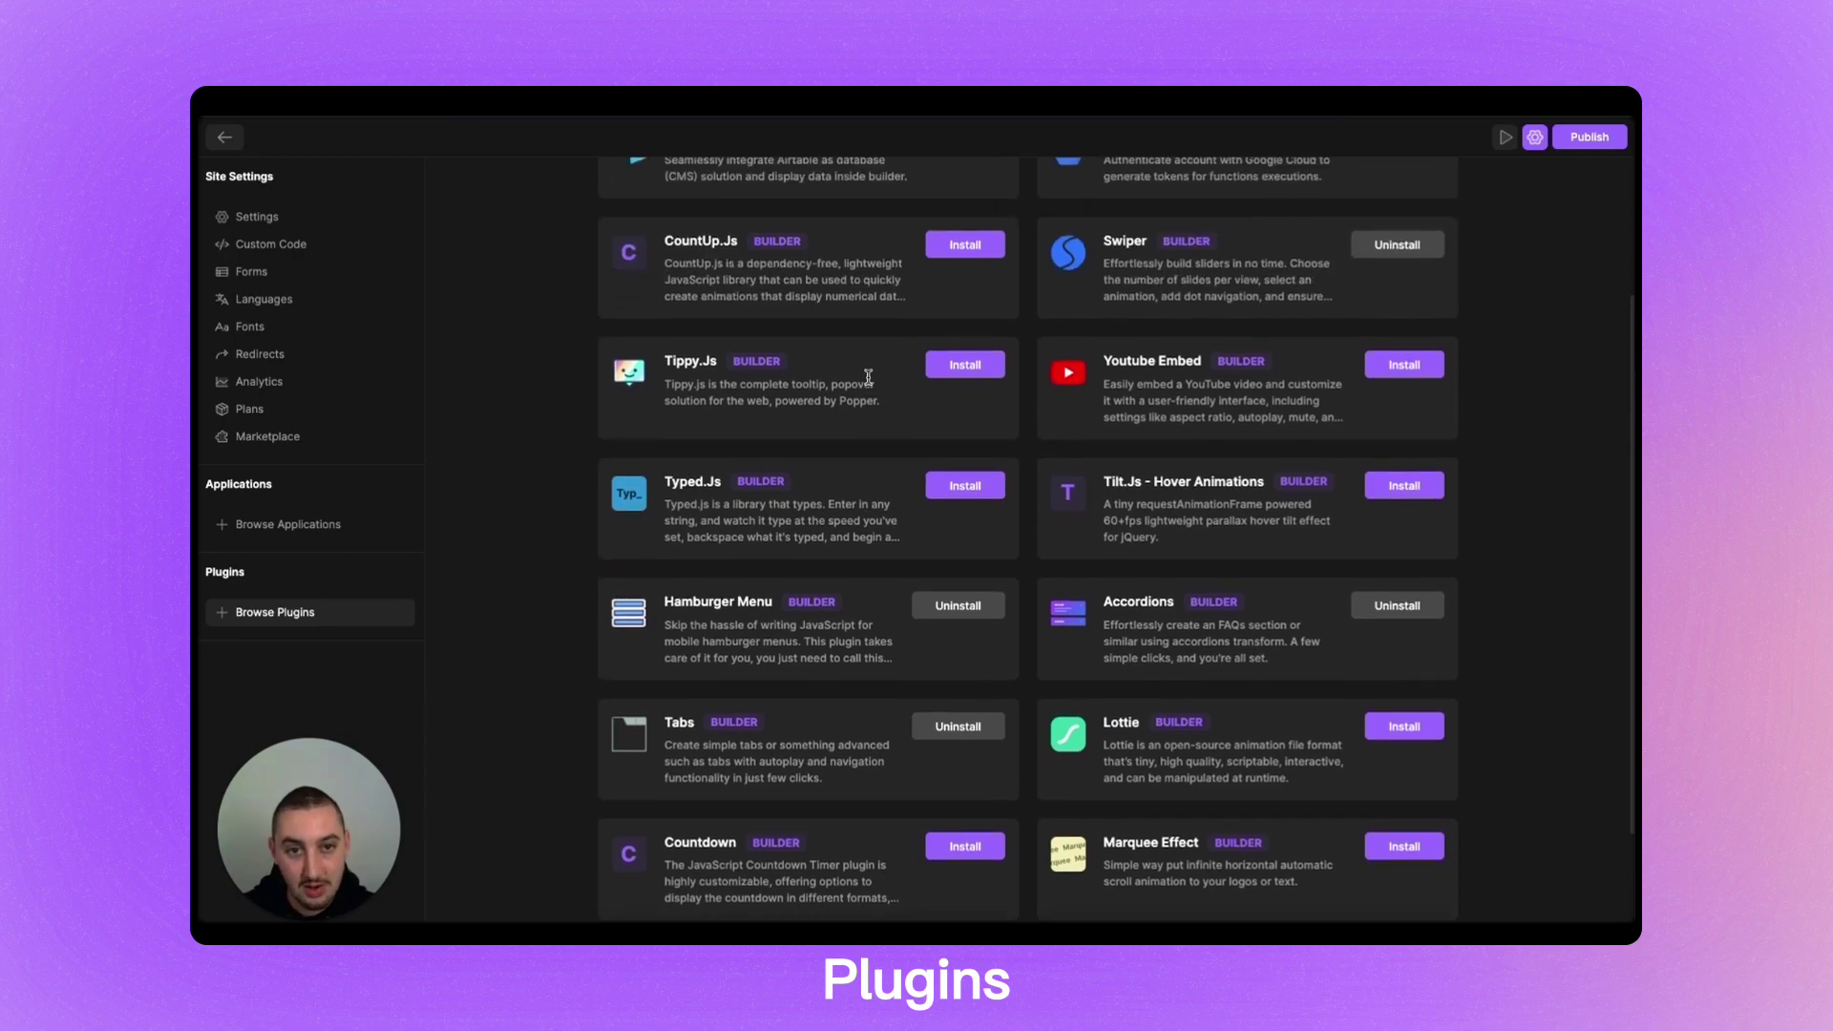
left_click(1405, 366)
left_click(835, 592)
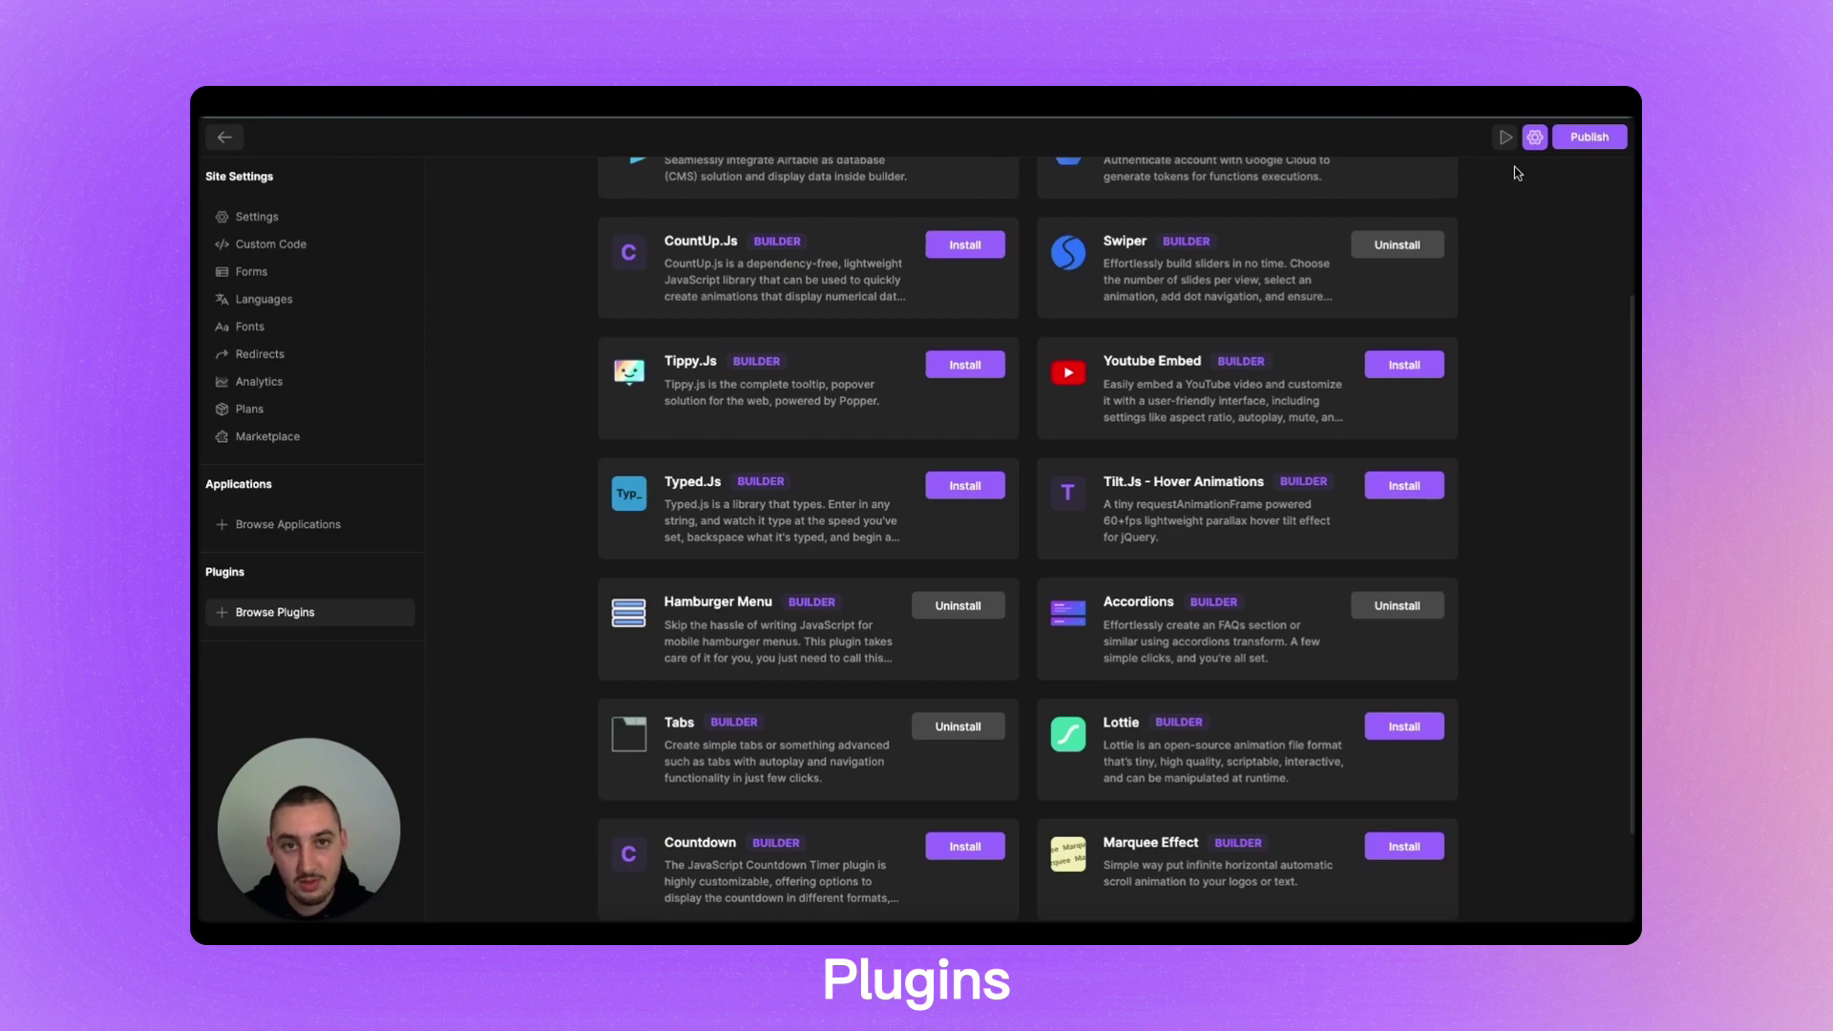
left_click(1534, 136)
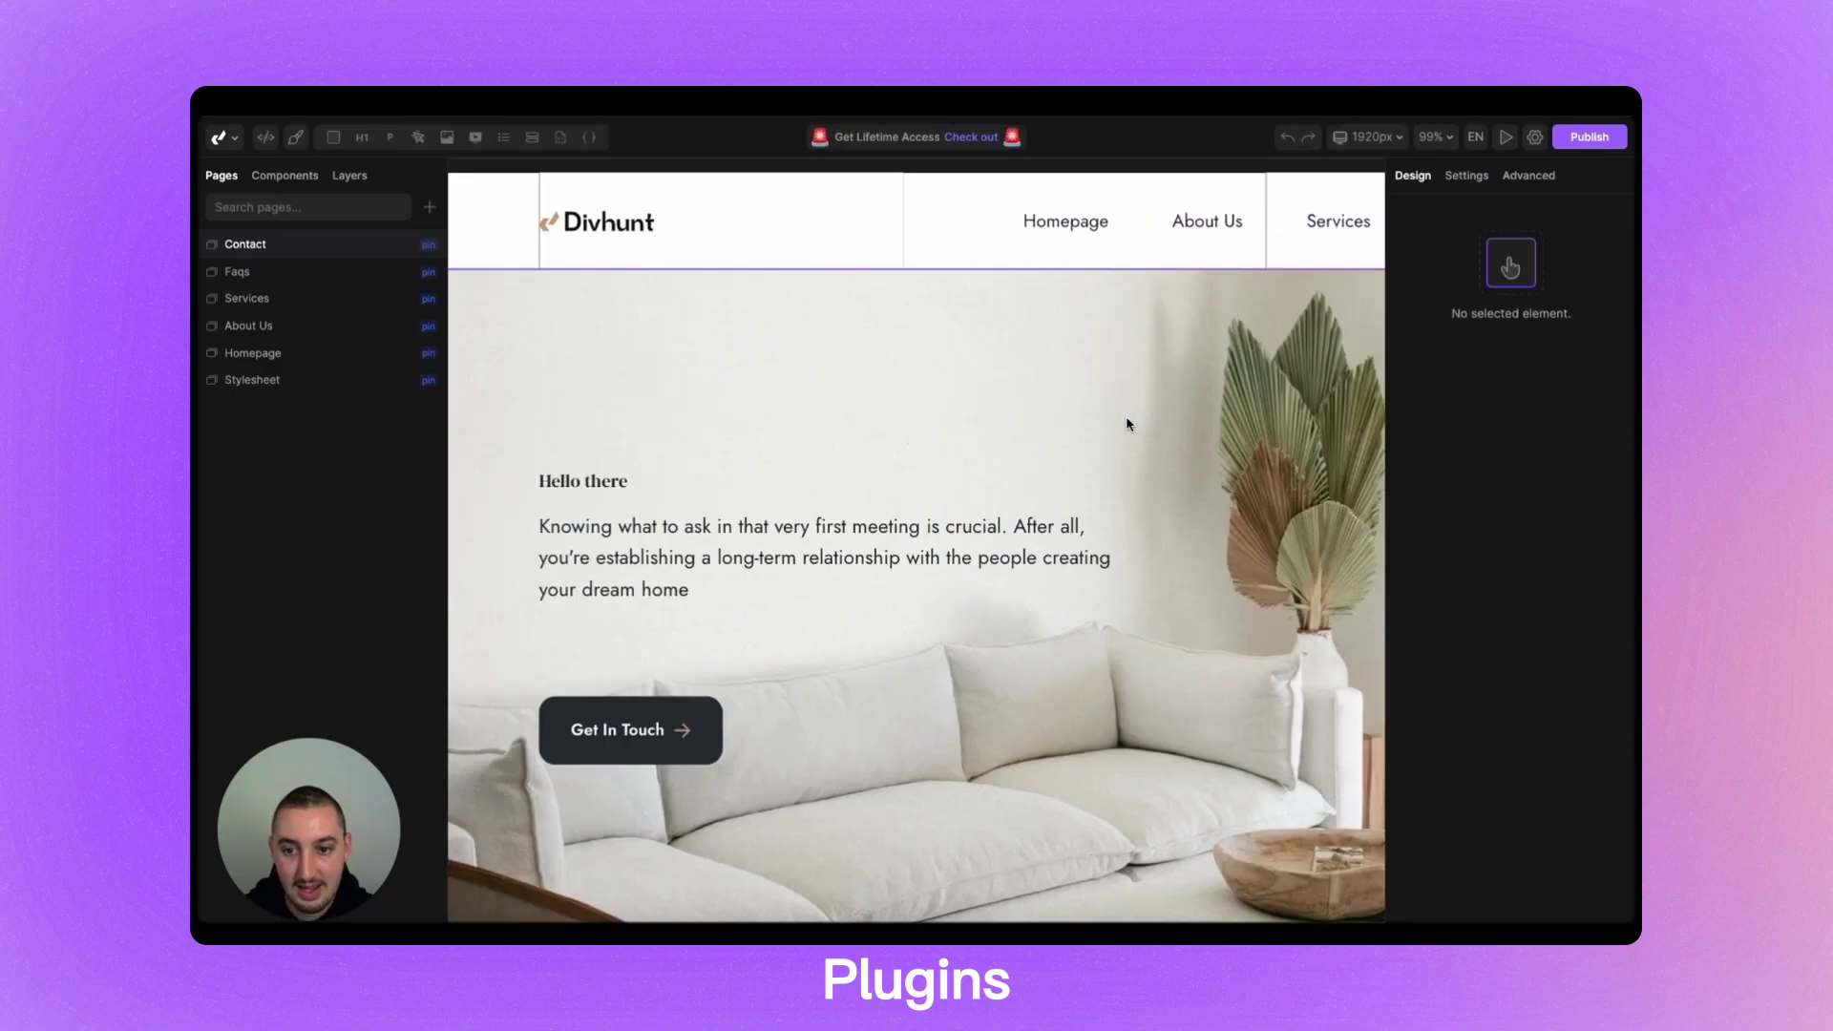
- Insert an empty div below the Get In Touch button in the hero heading block
scroll(1126, 418, "down", 5)
scroll(1198, 465, "up", 4)
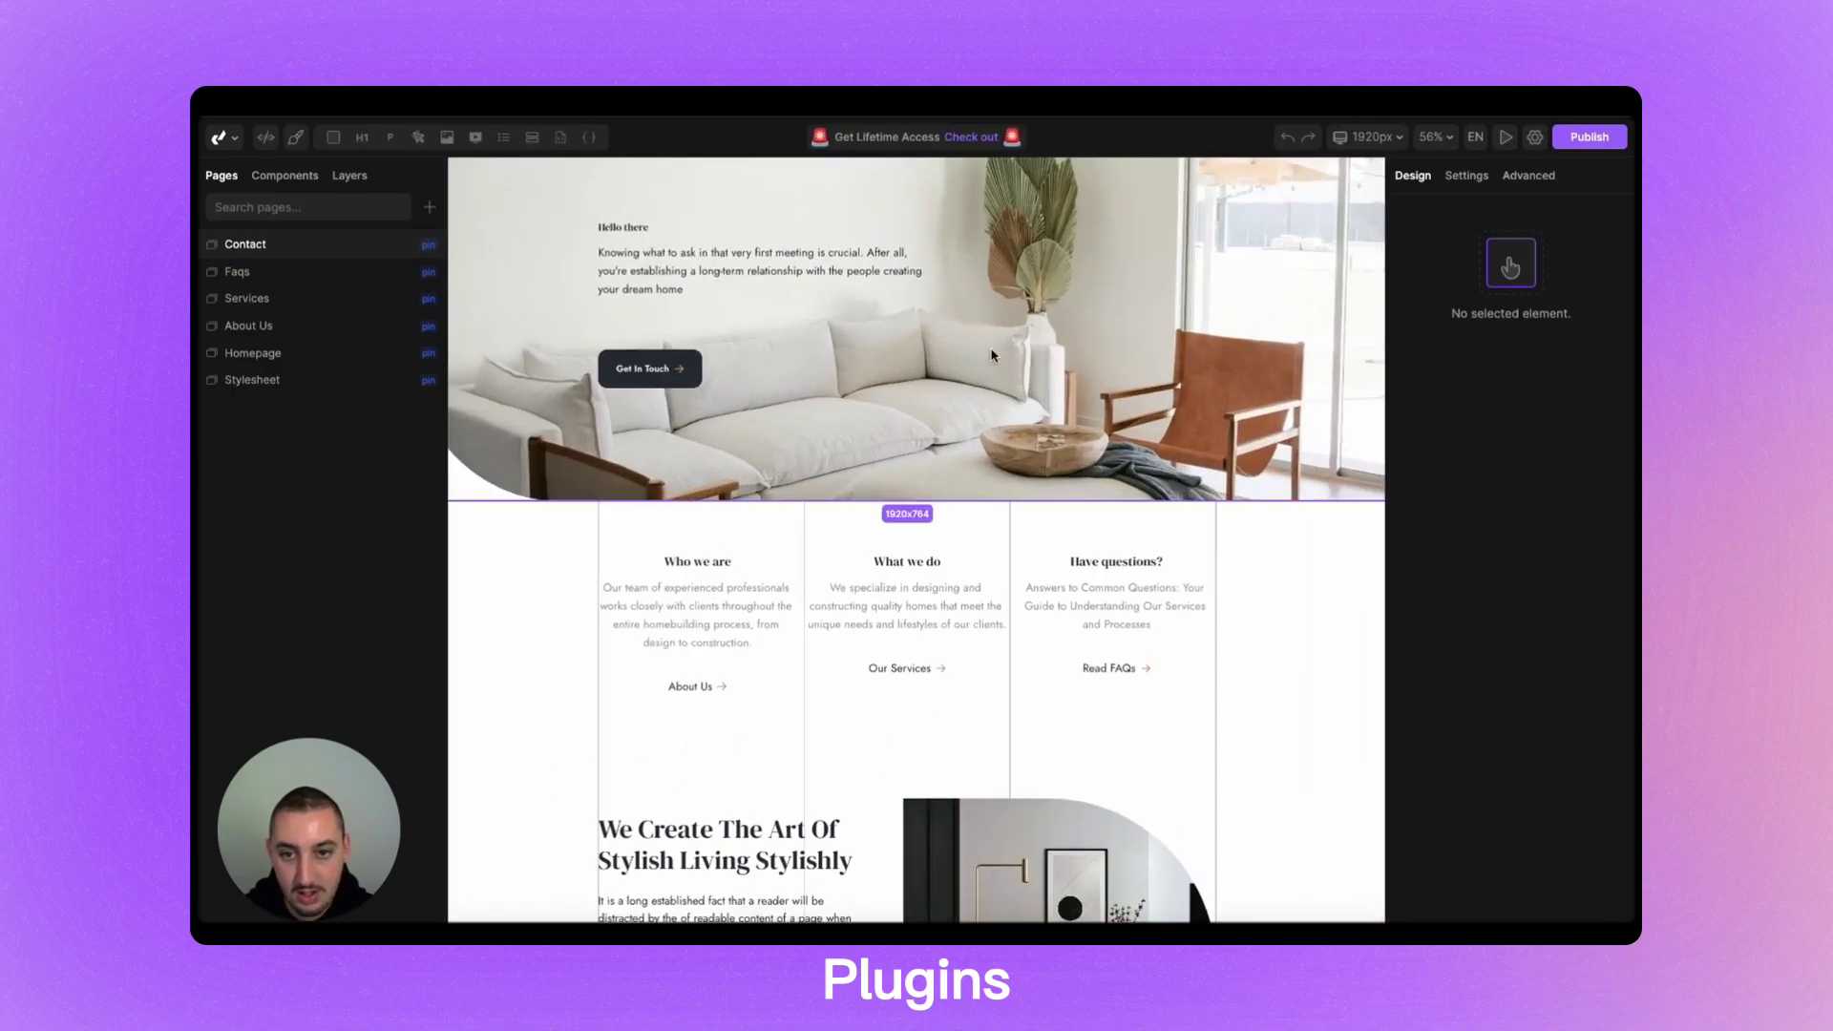
left_click(899, 351)
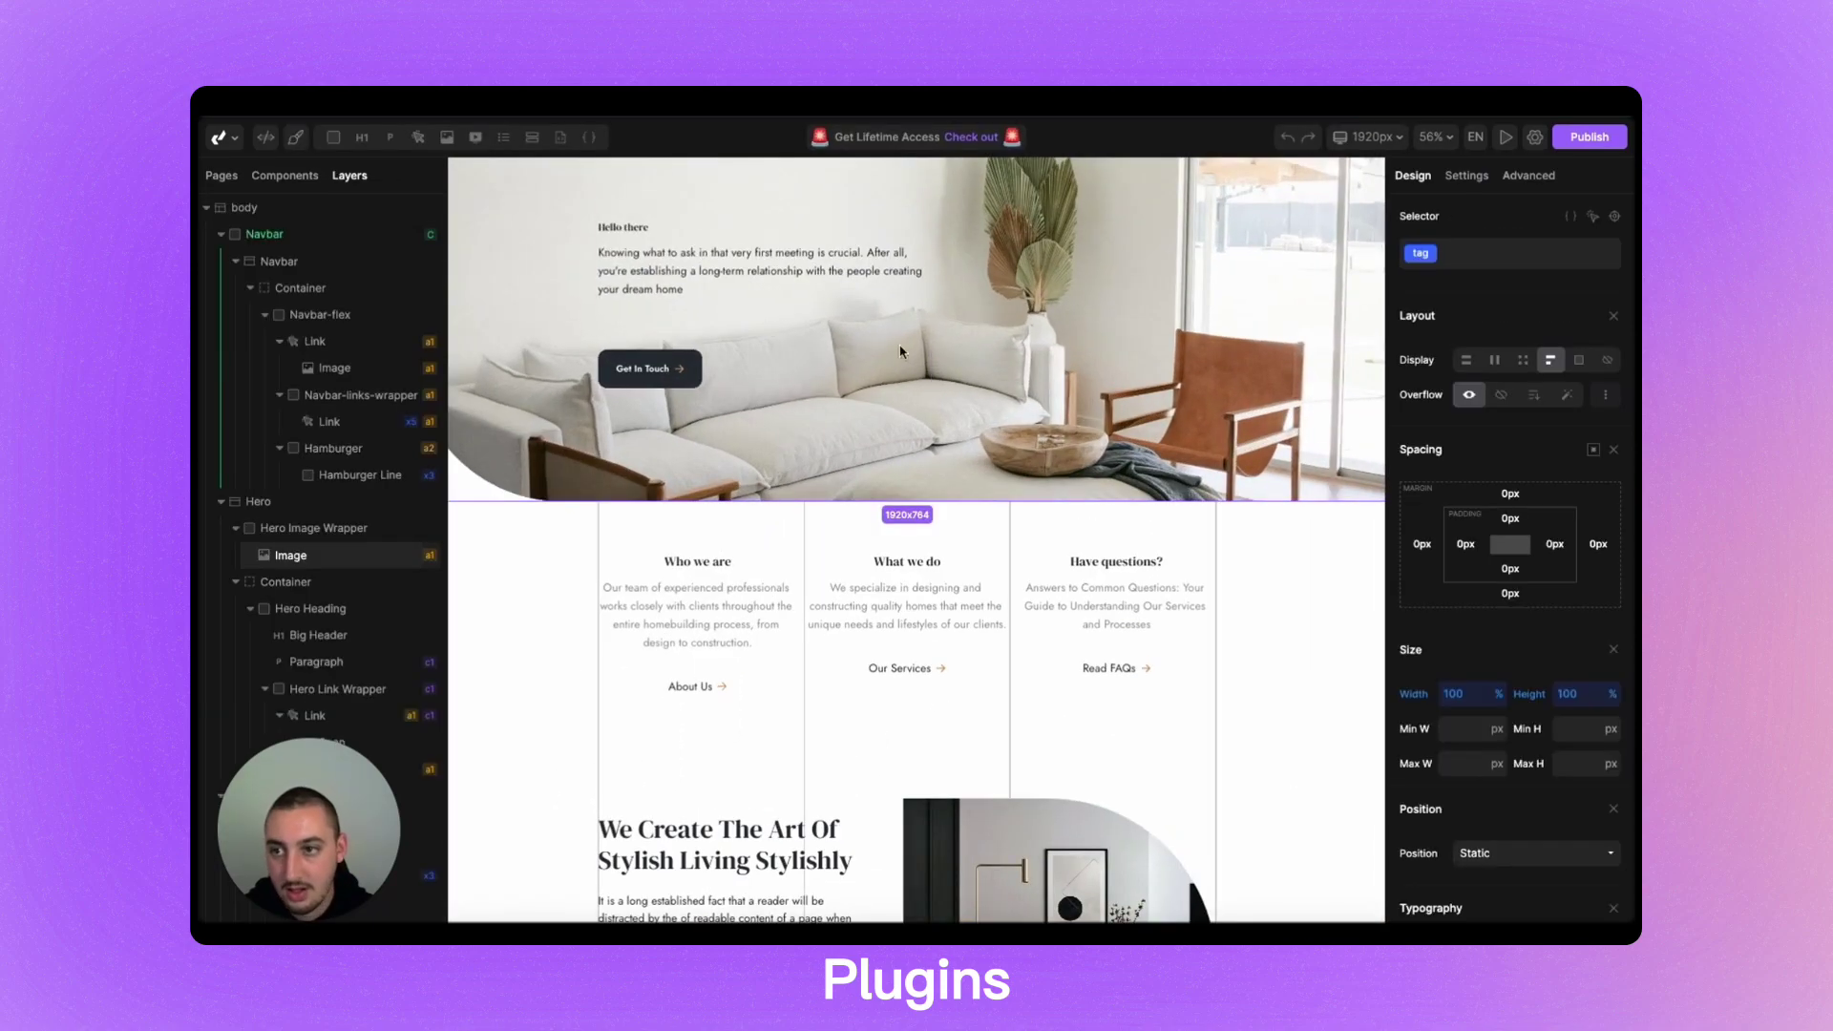
left_click(335, 139)
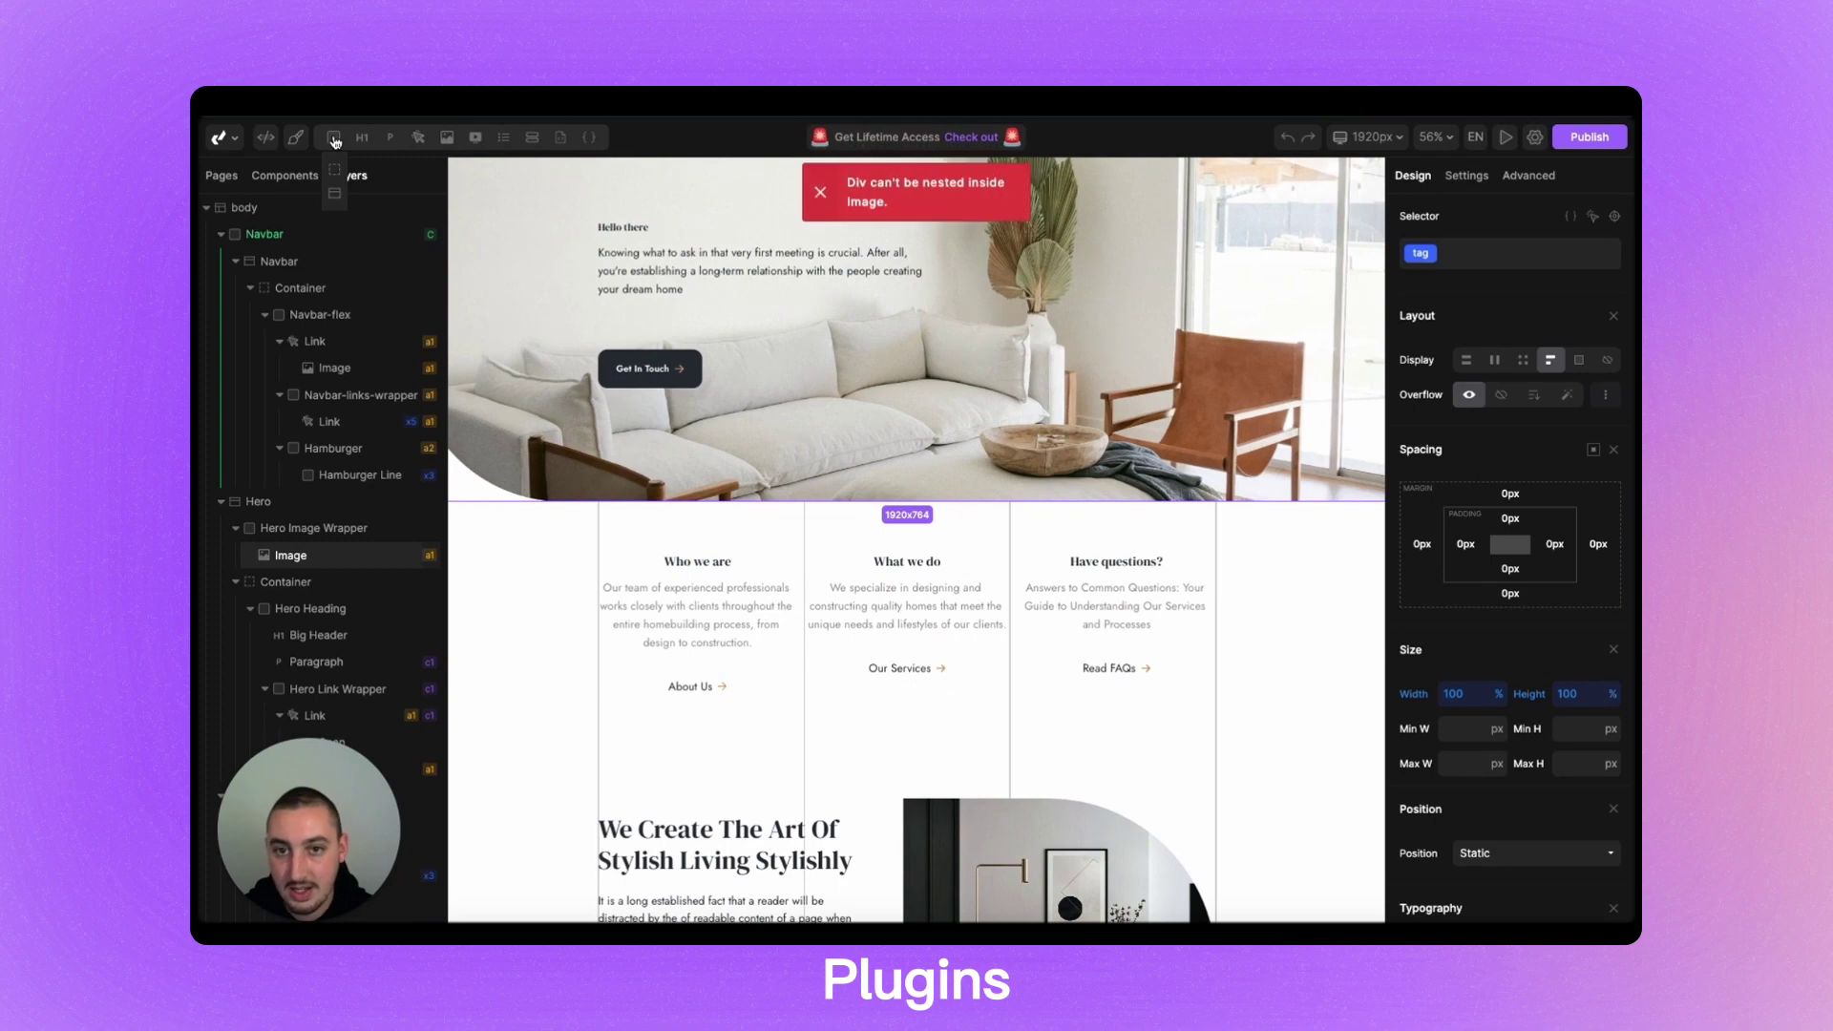
left_click(668, 242)
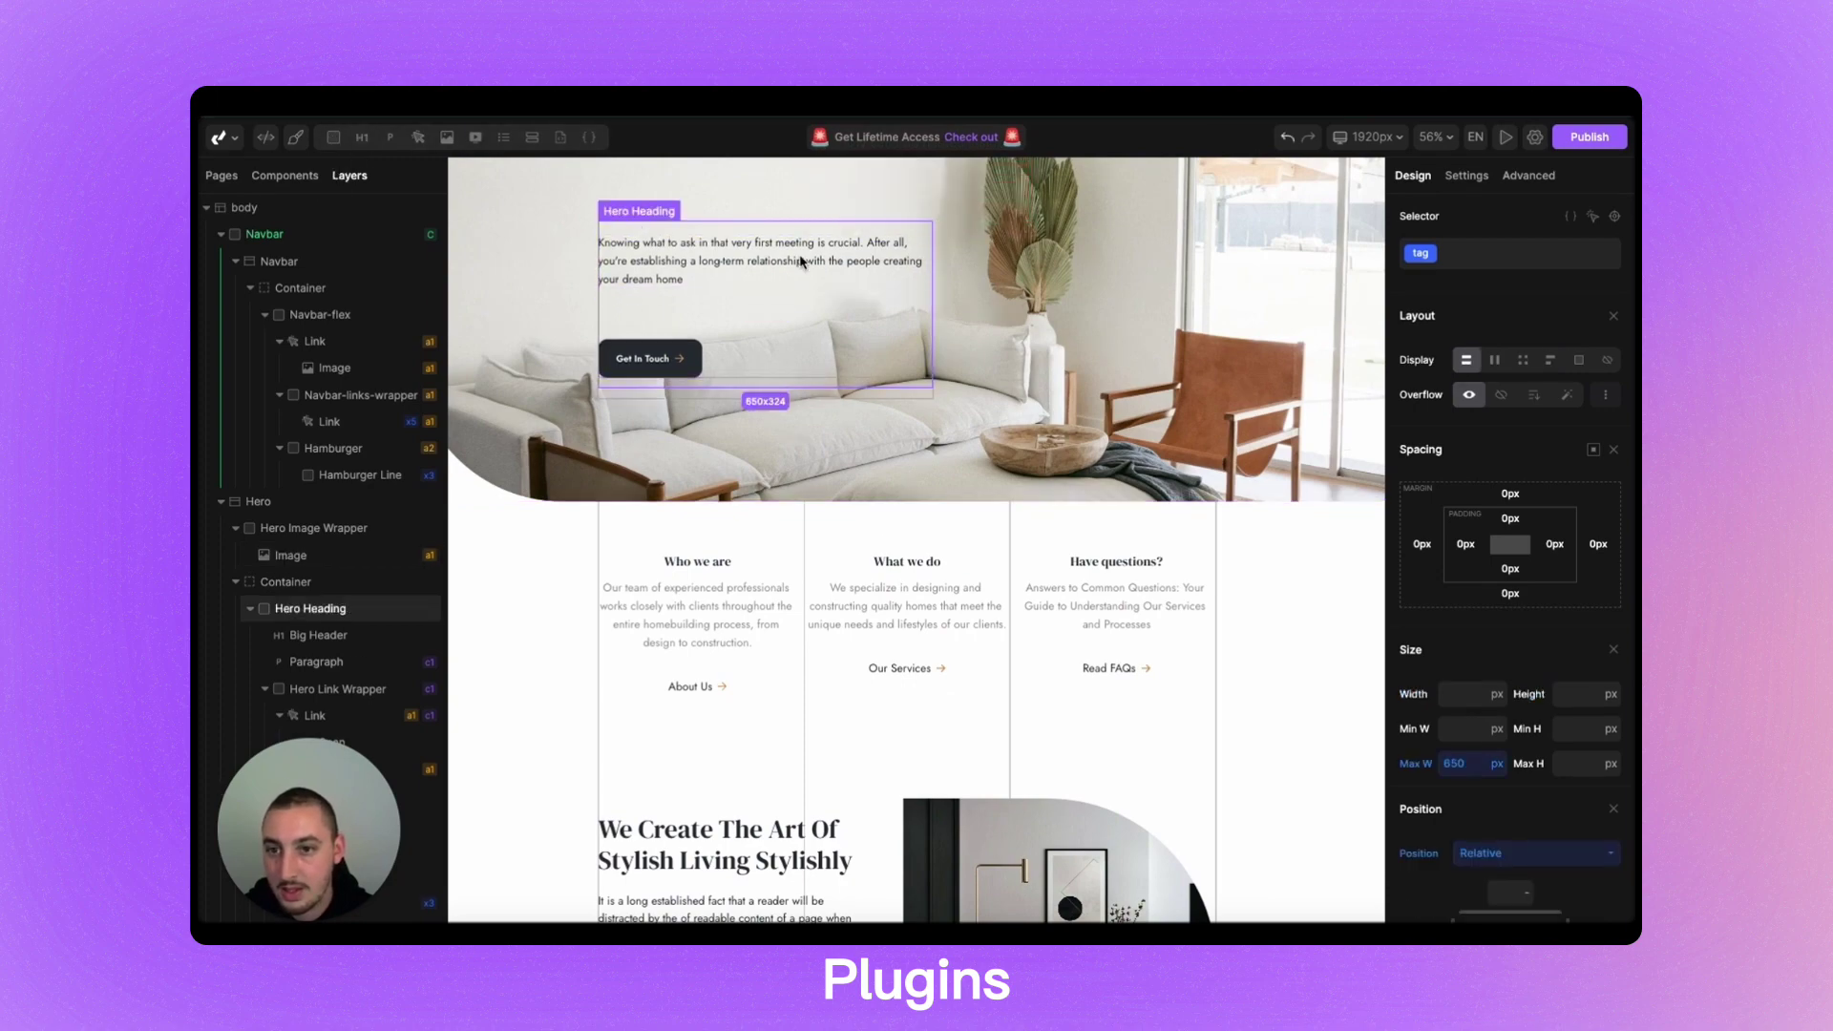
left_click(811, 390)
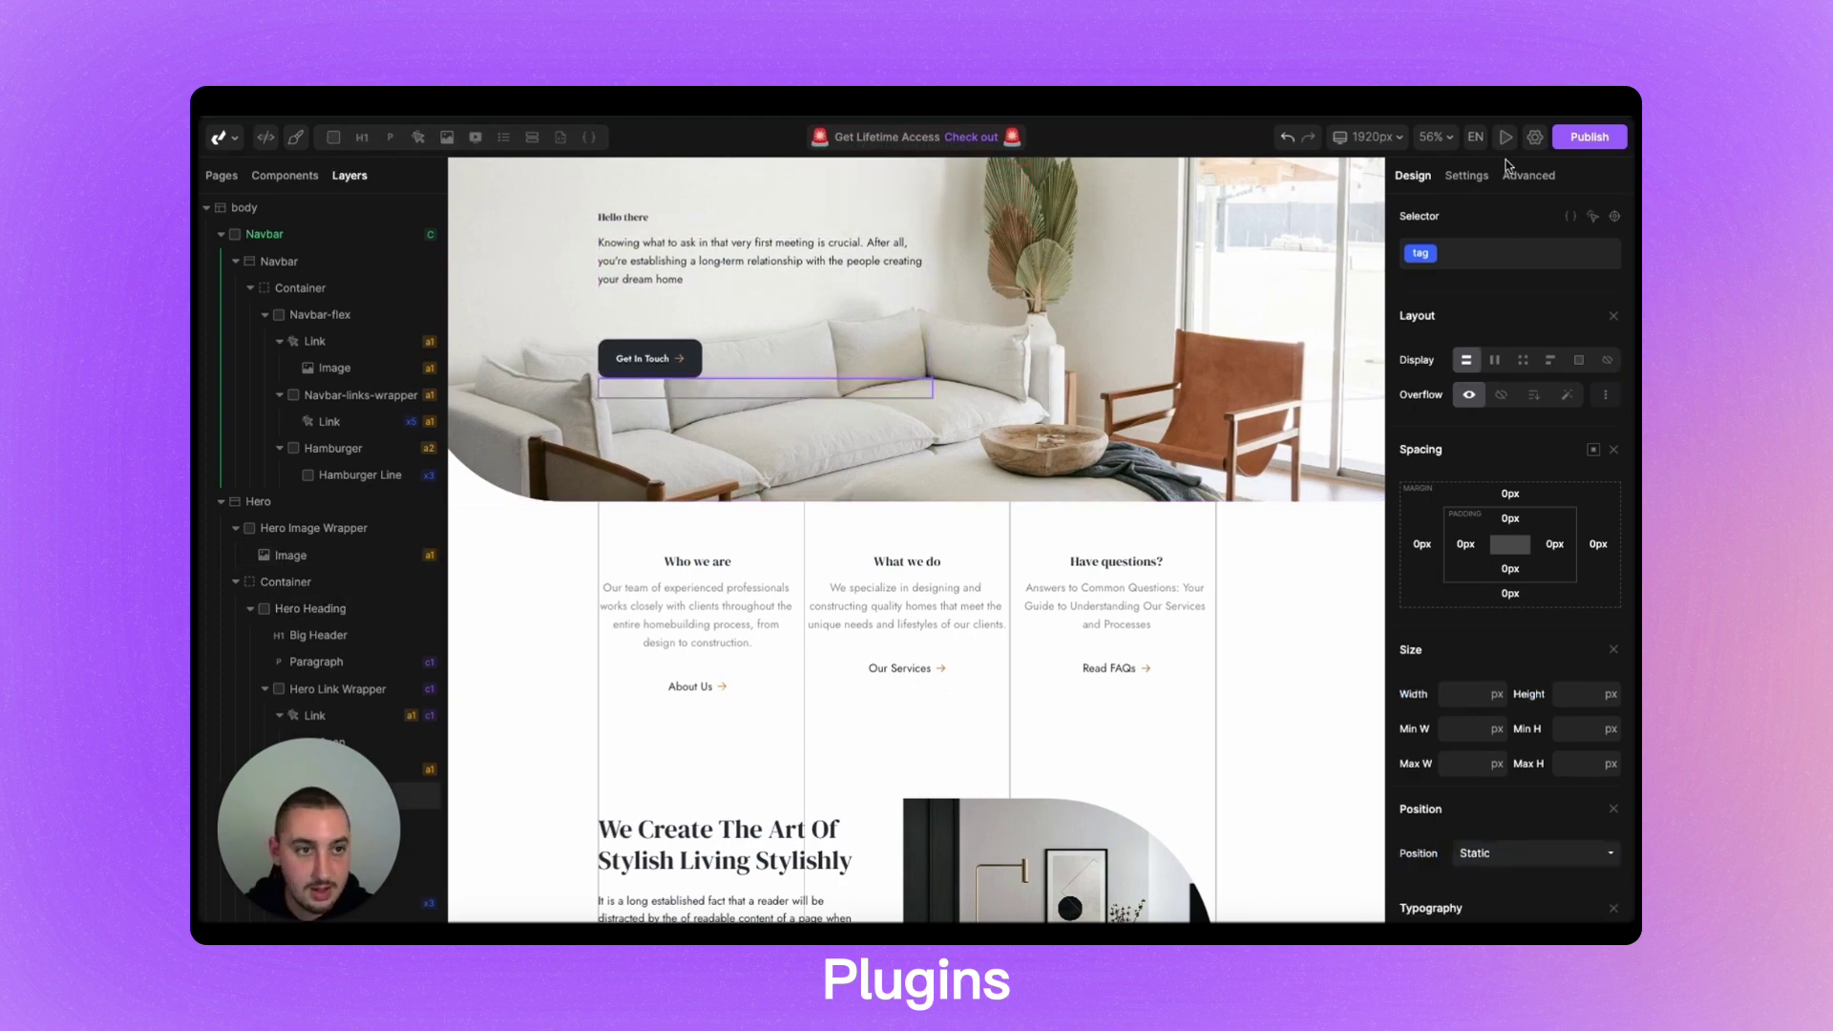
- Set the new div's Transform setting to Youtube Embed
left_click(1518, 185)
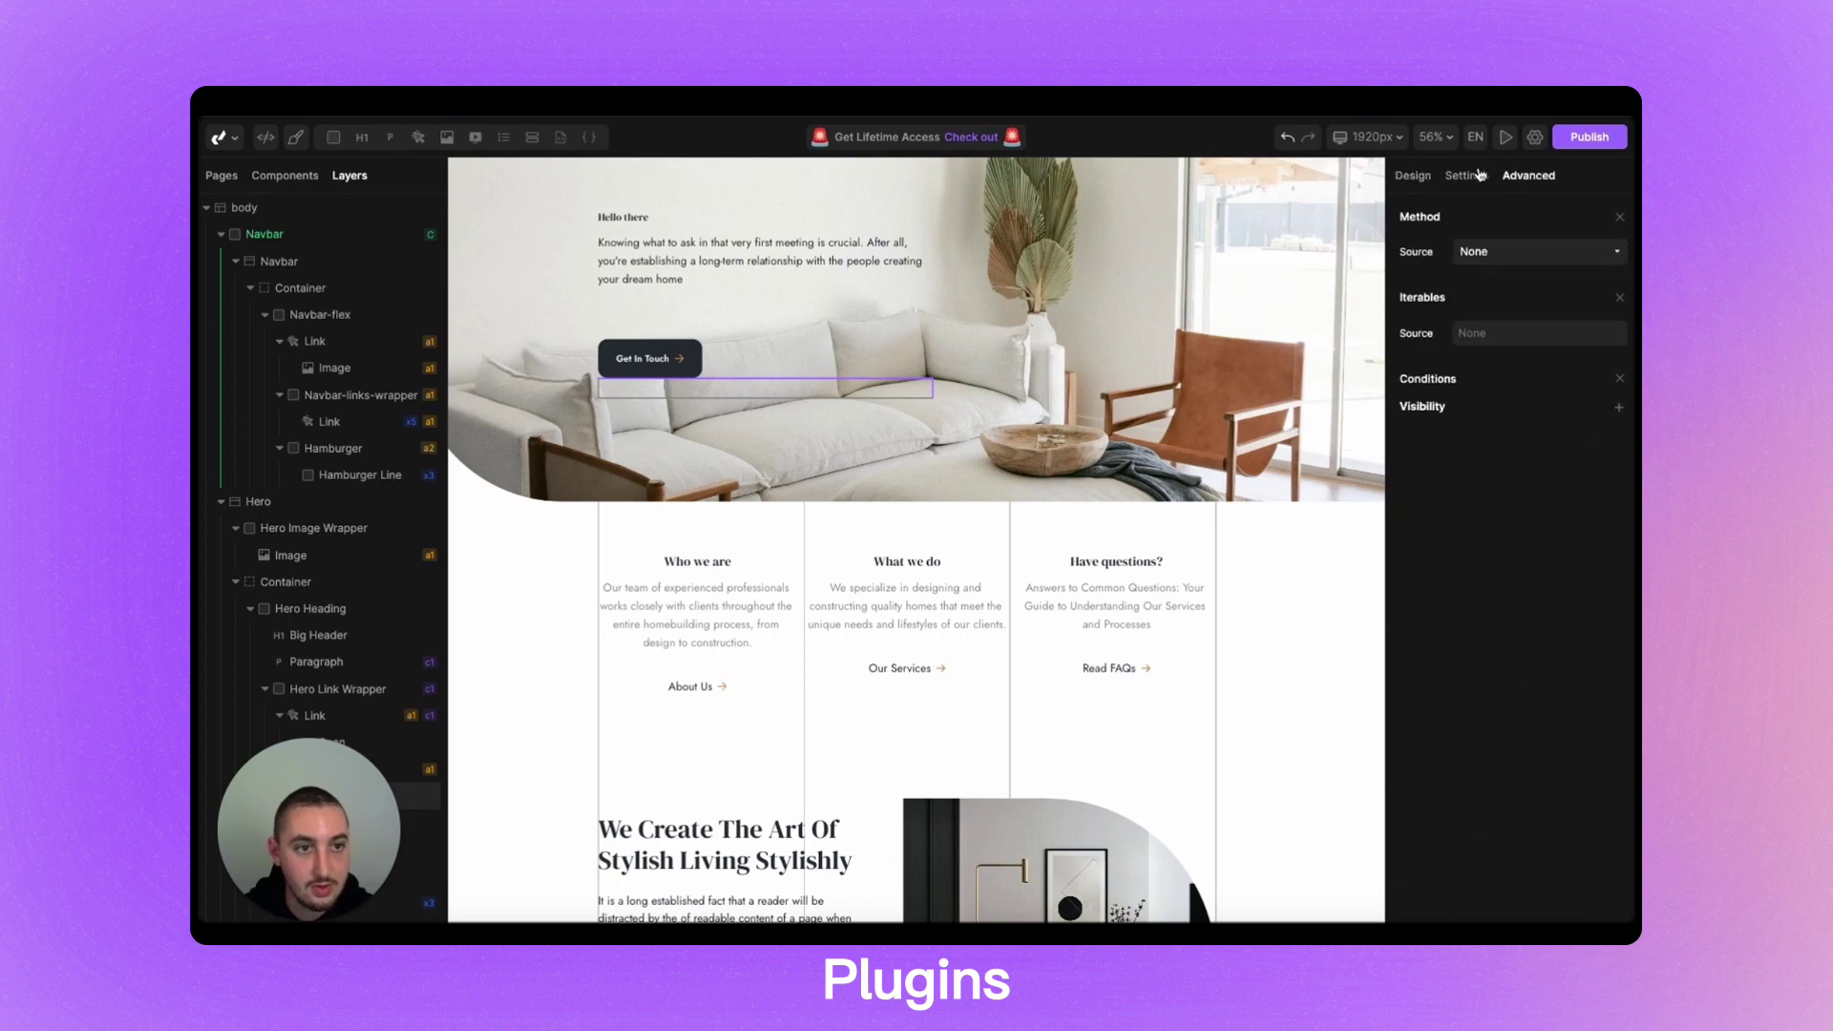
left_click(1472, 176)
left_click(1497, 257)
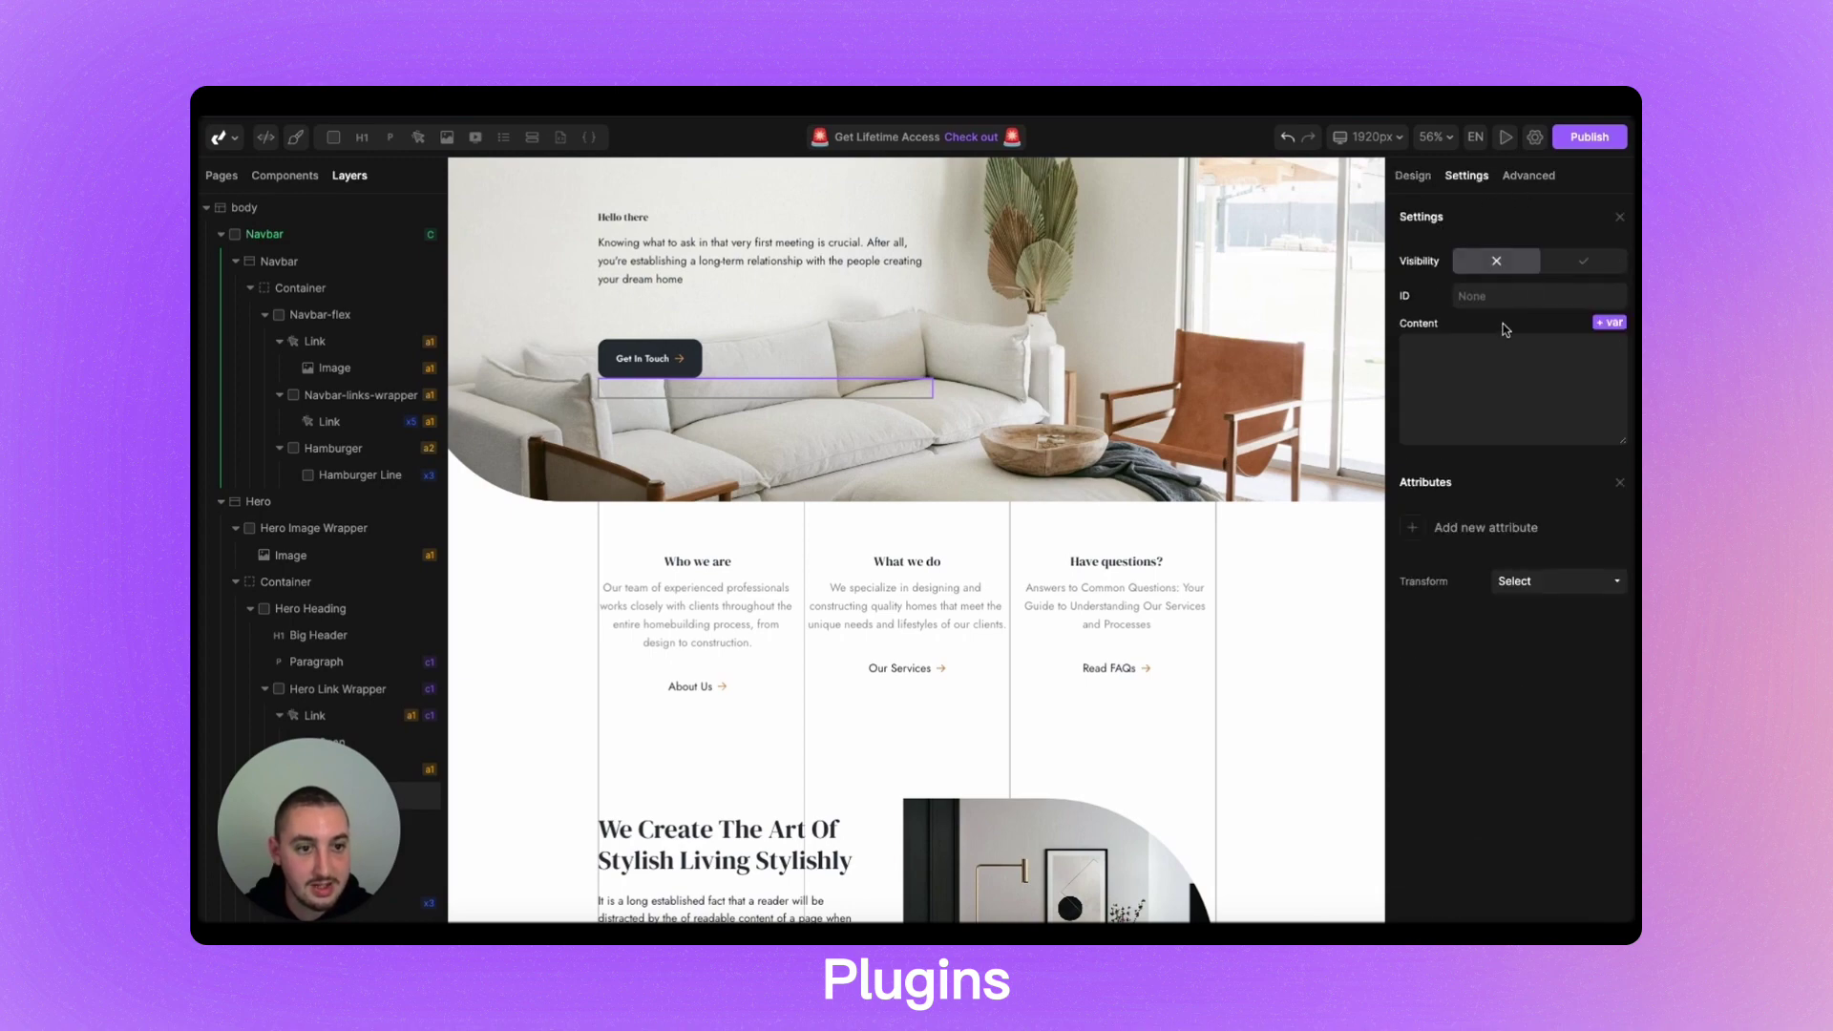
left_click(1522, 590)
left_click(1555, 728)
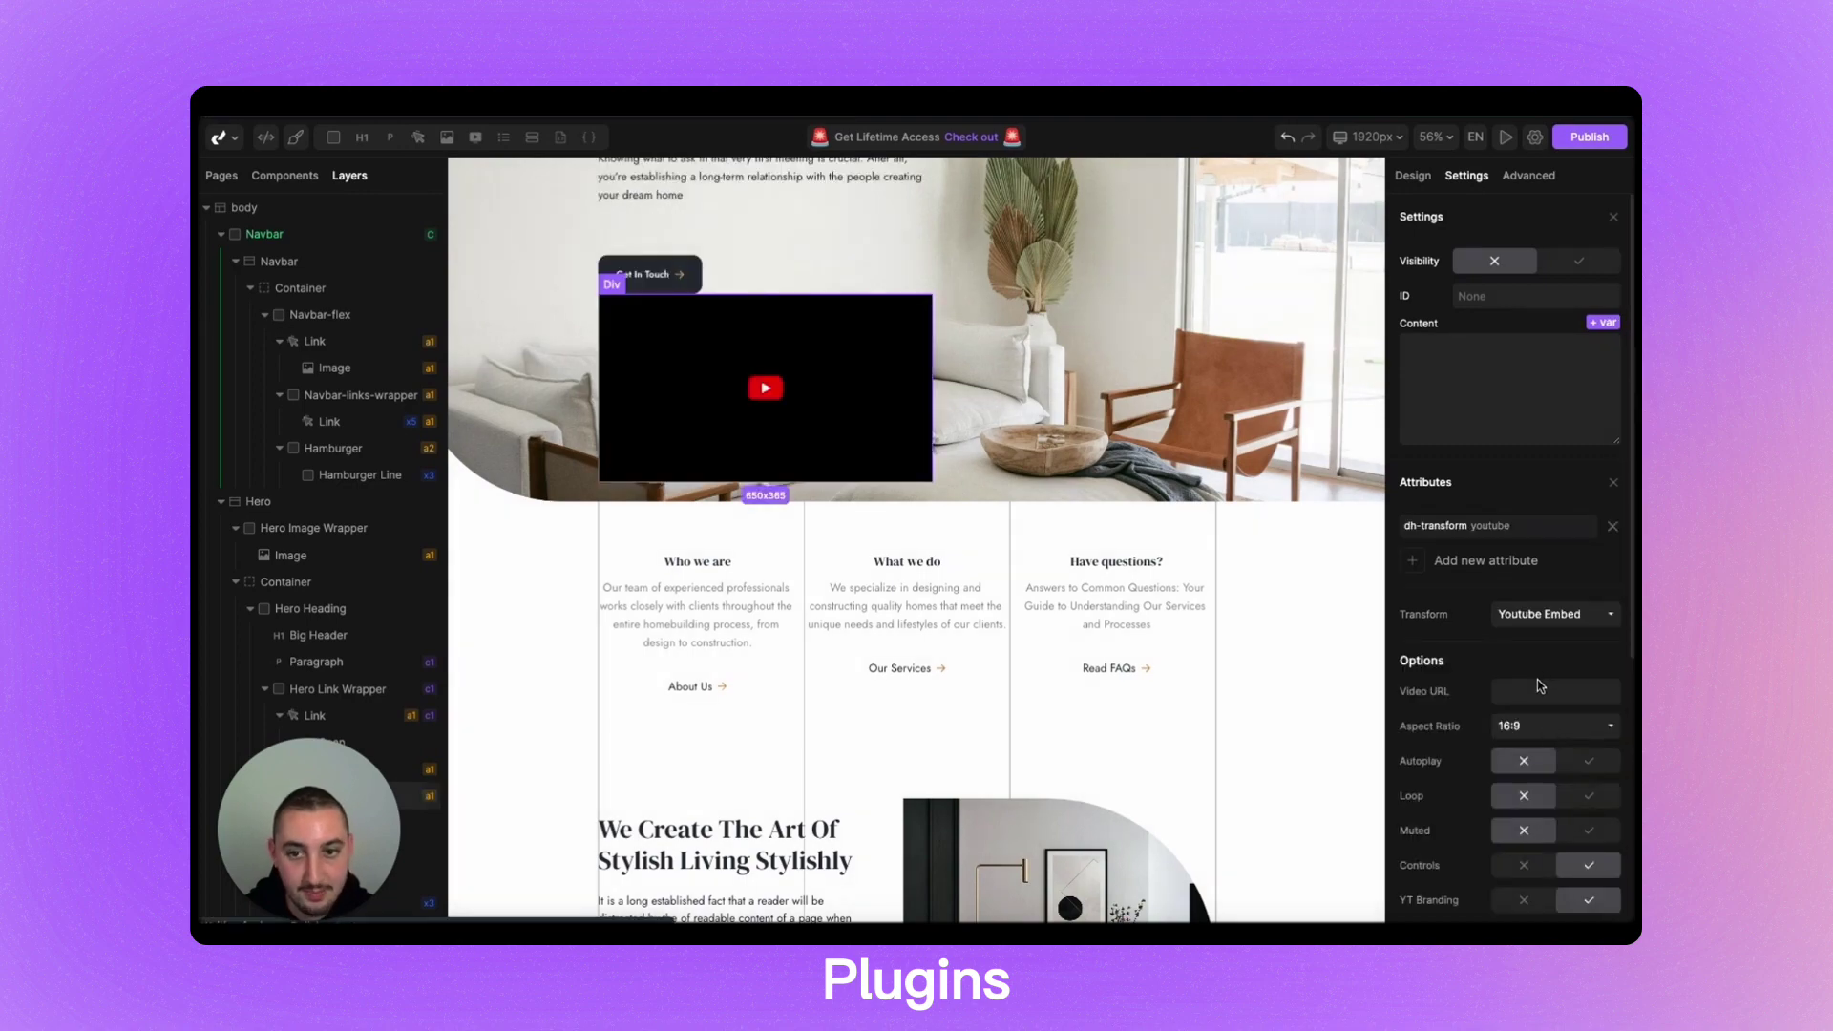
scroll(1439, 301, "down", 5)
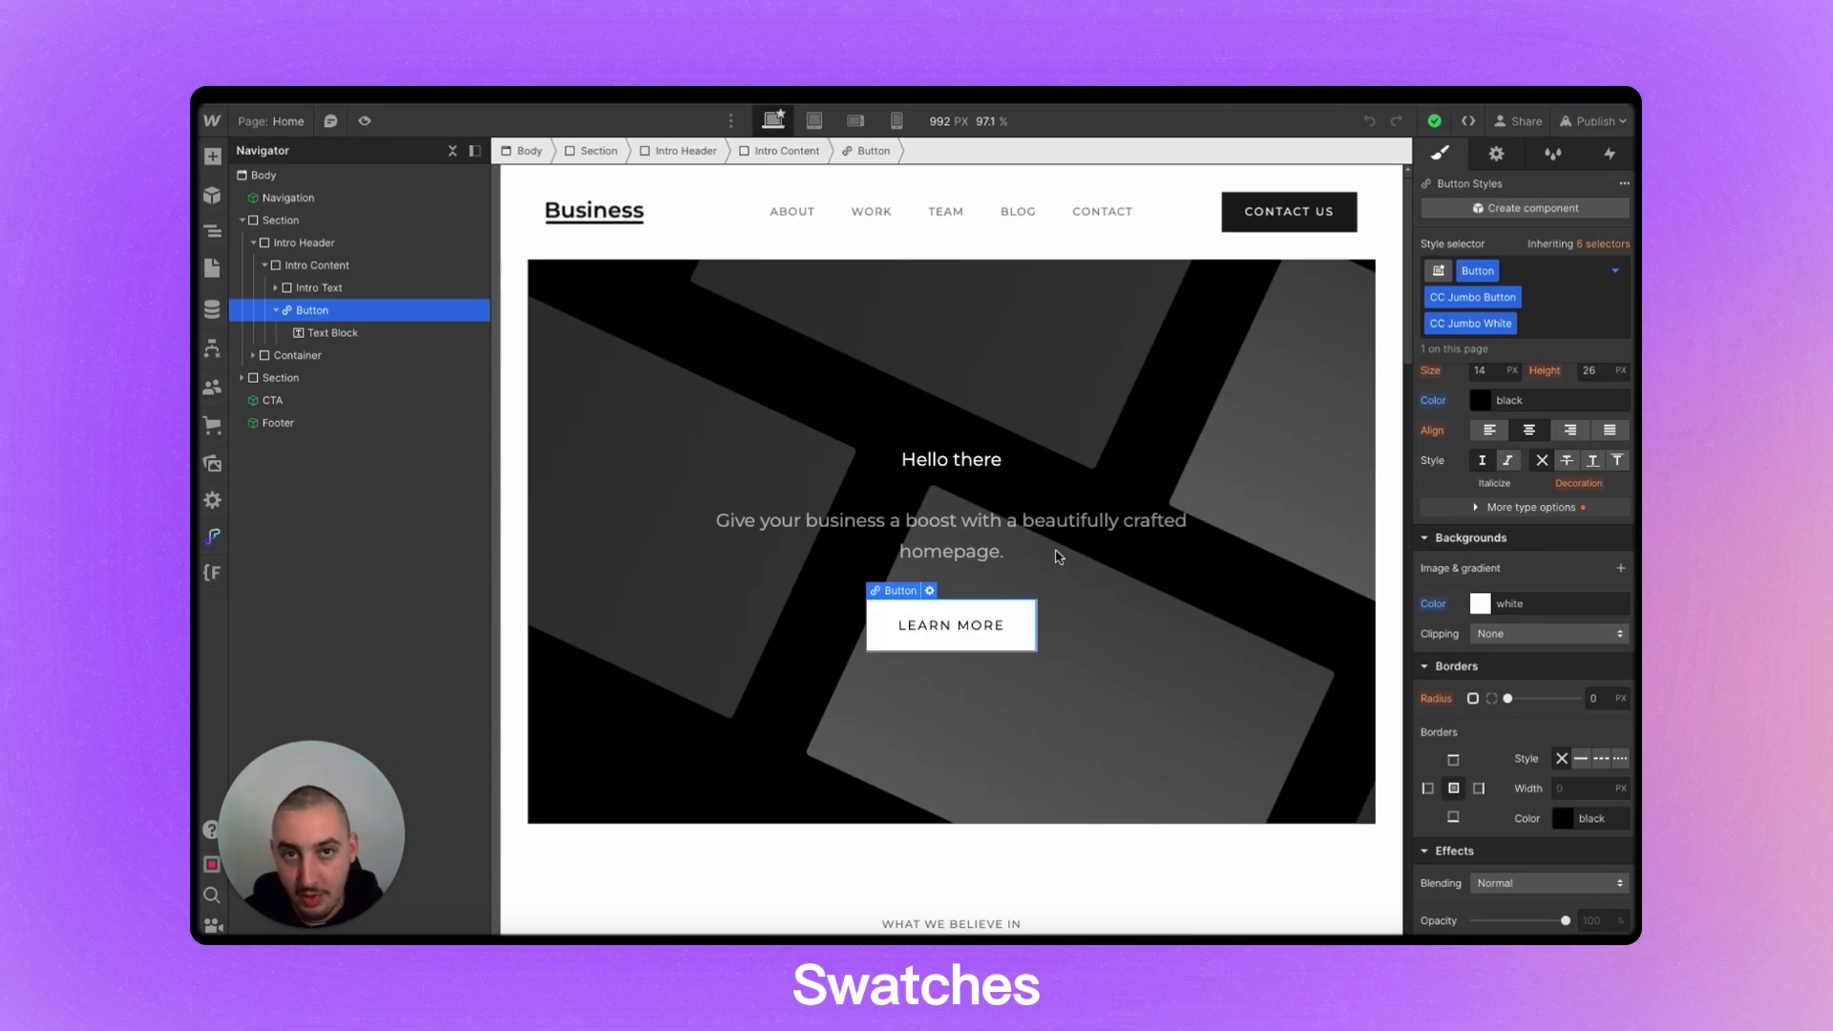
- Add the Learn More button's background colour as a swatch named White
left_click(1482, 604)
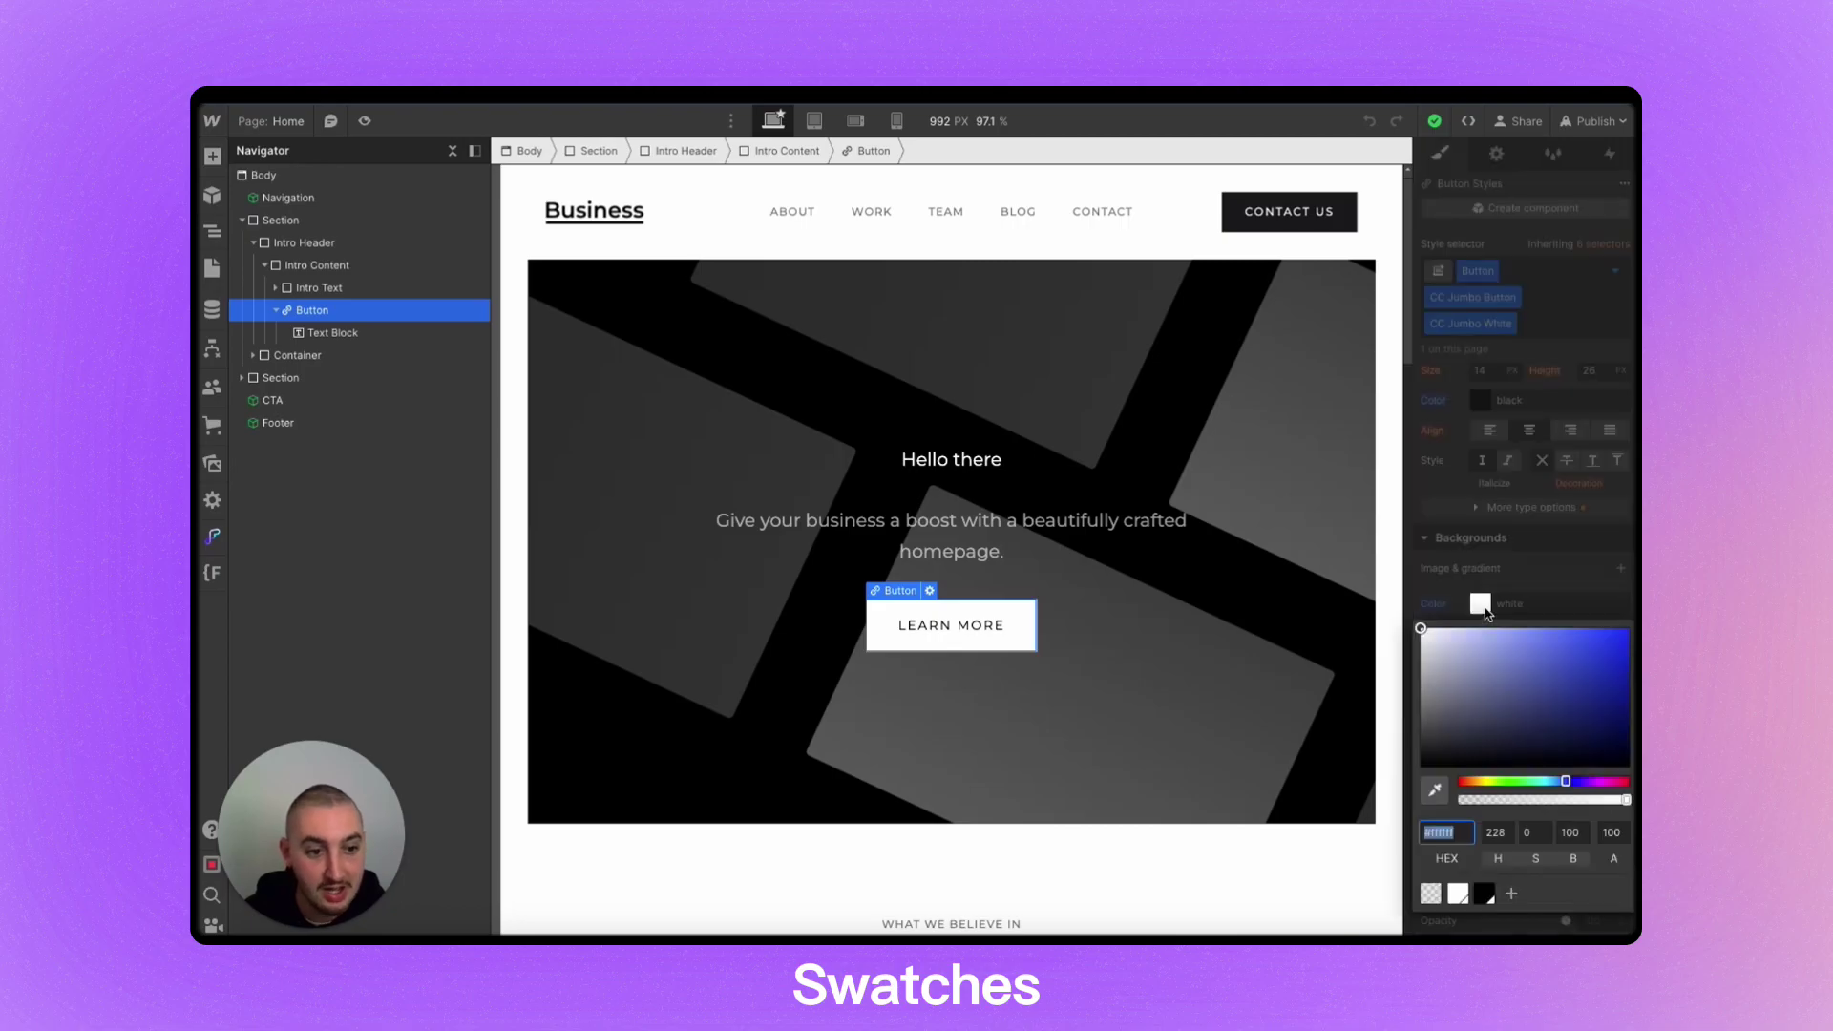
left_click(1513, 897)
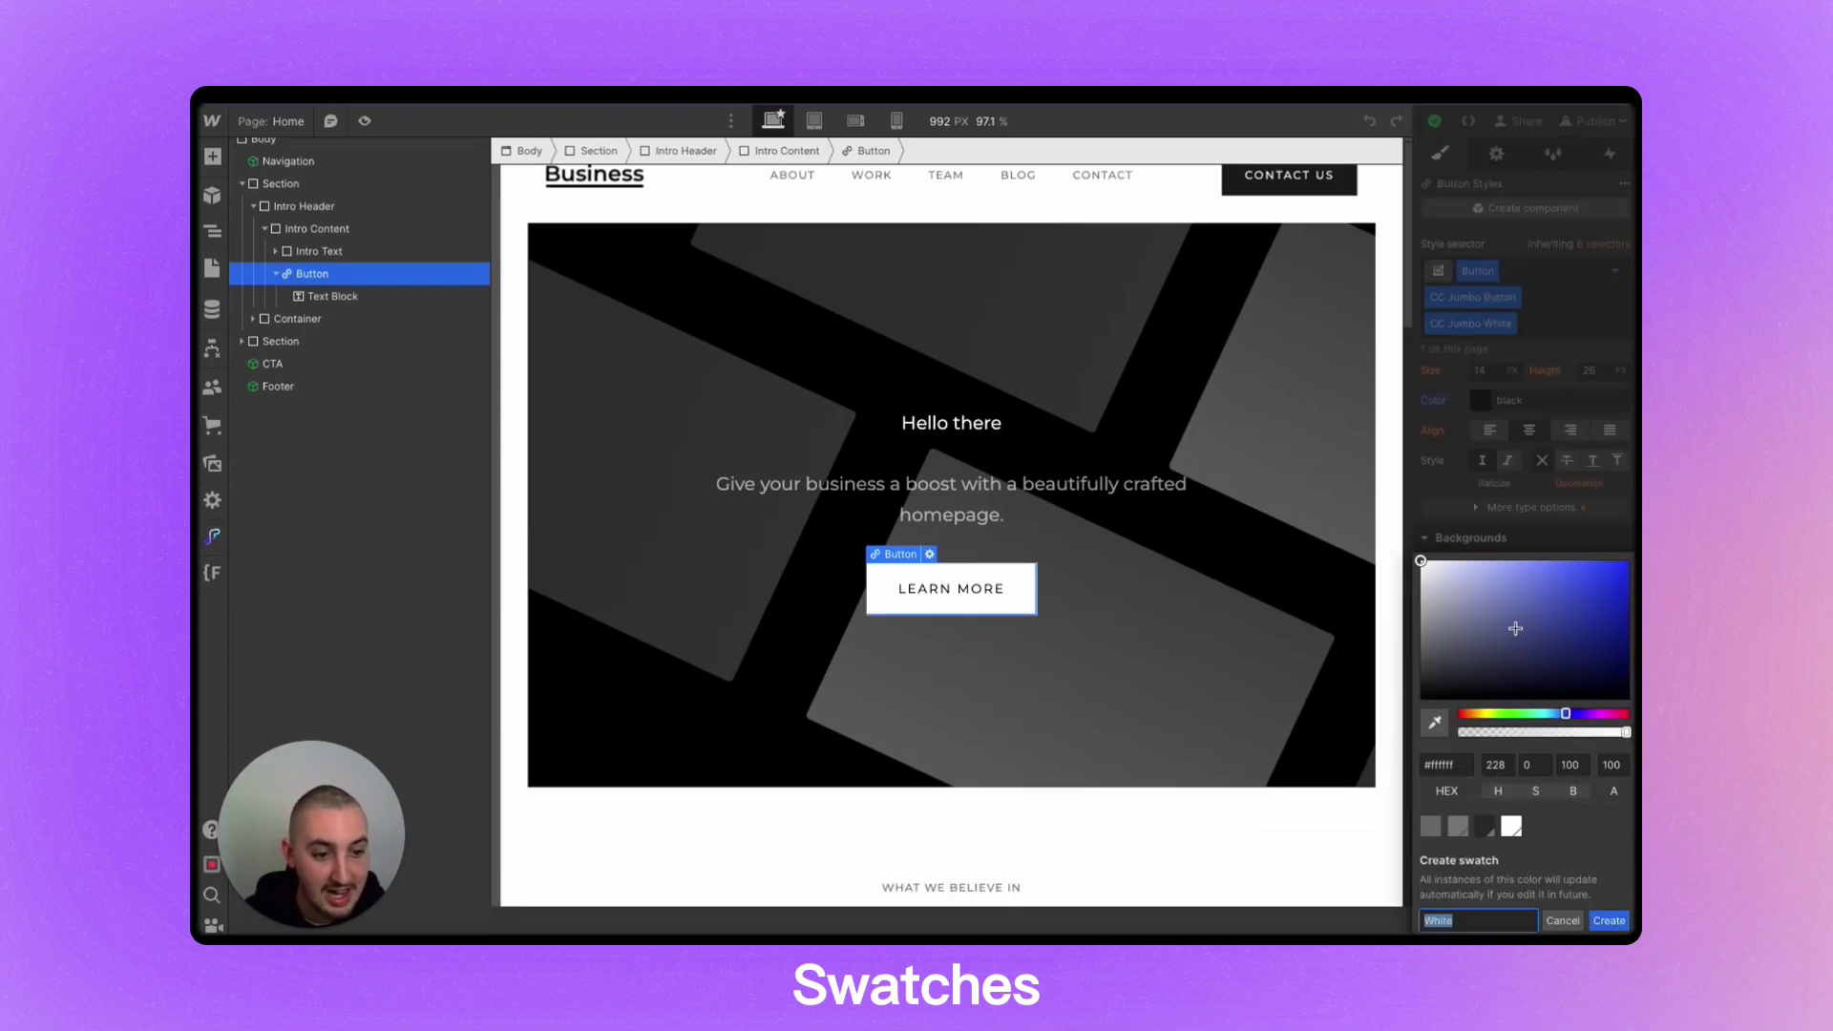
left_click(1563, 583)
left_click(1609, 920)
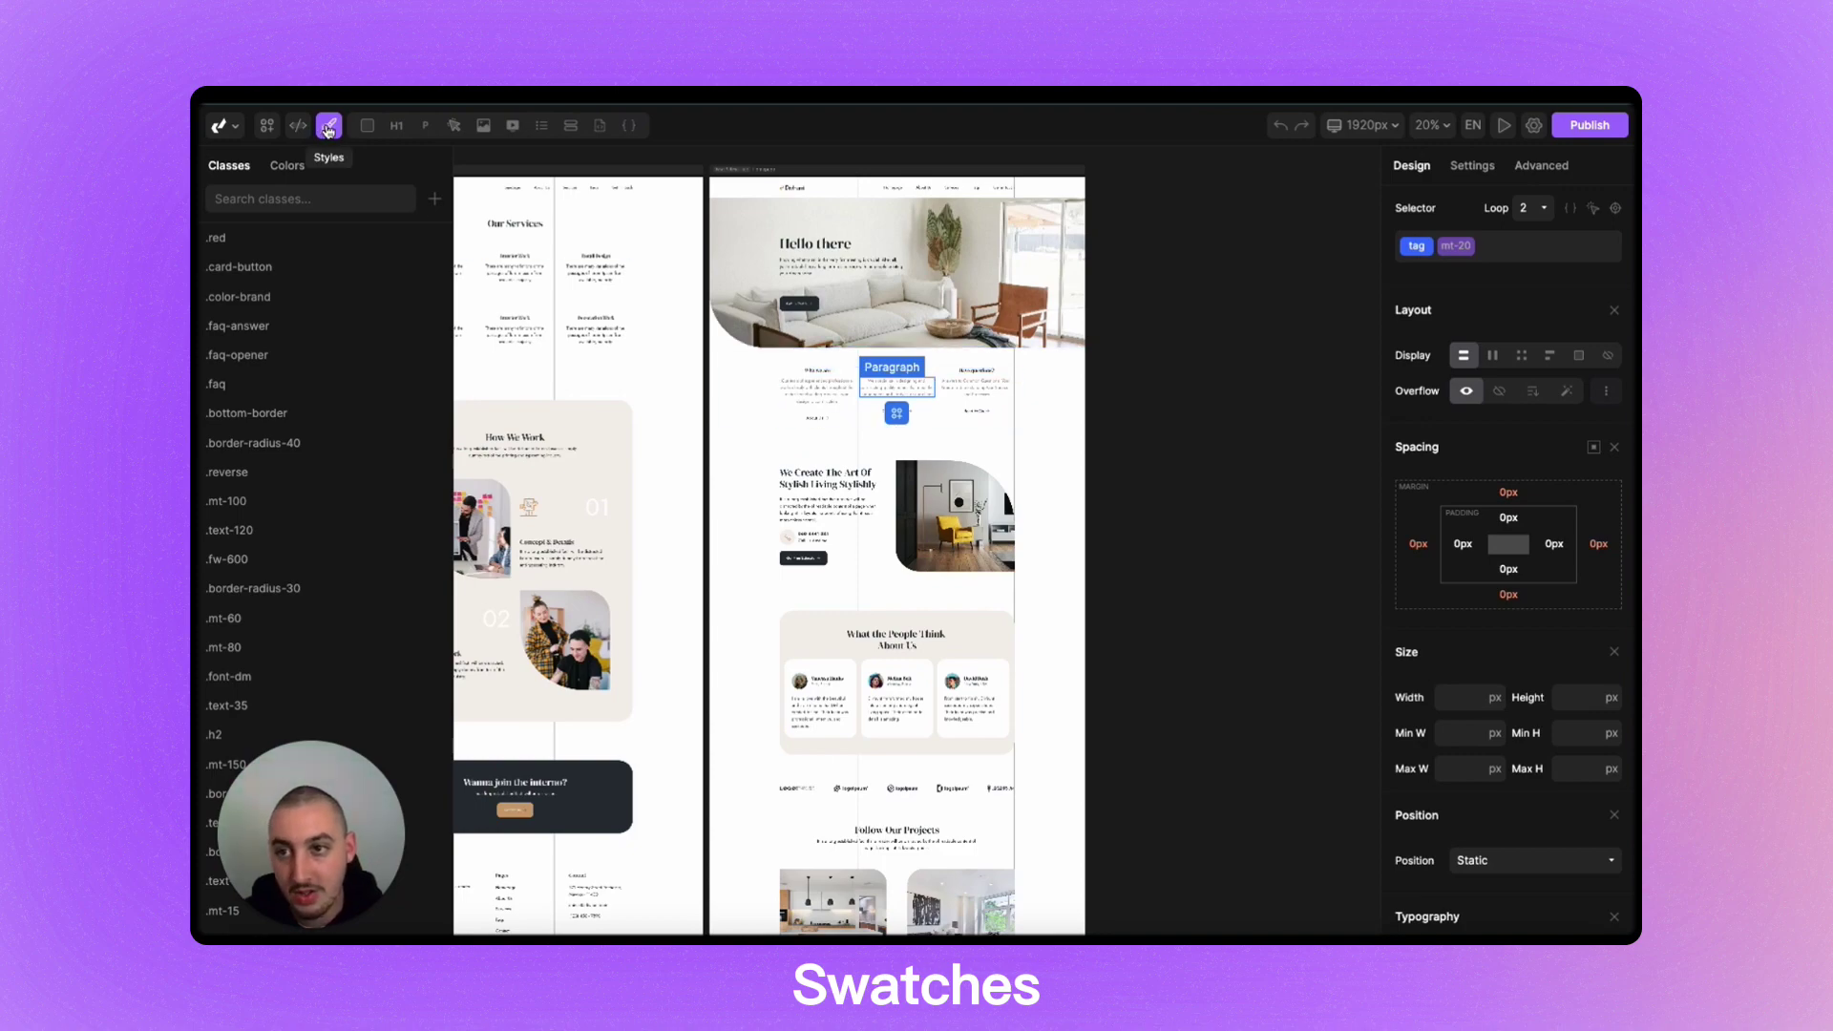
- Create a project colour named Brand and set it to red
left_click(290, 166)
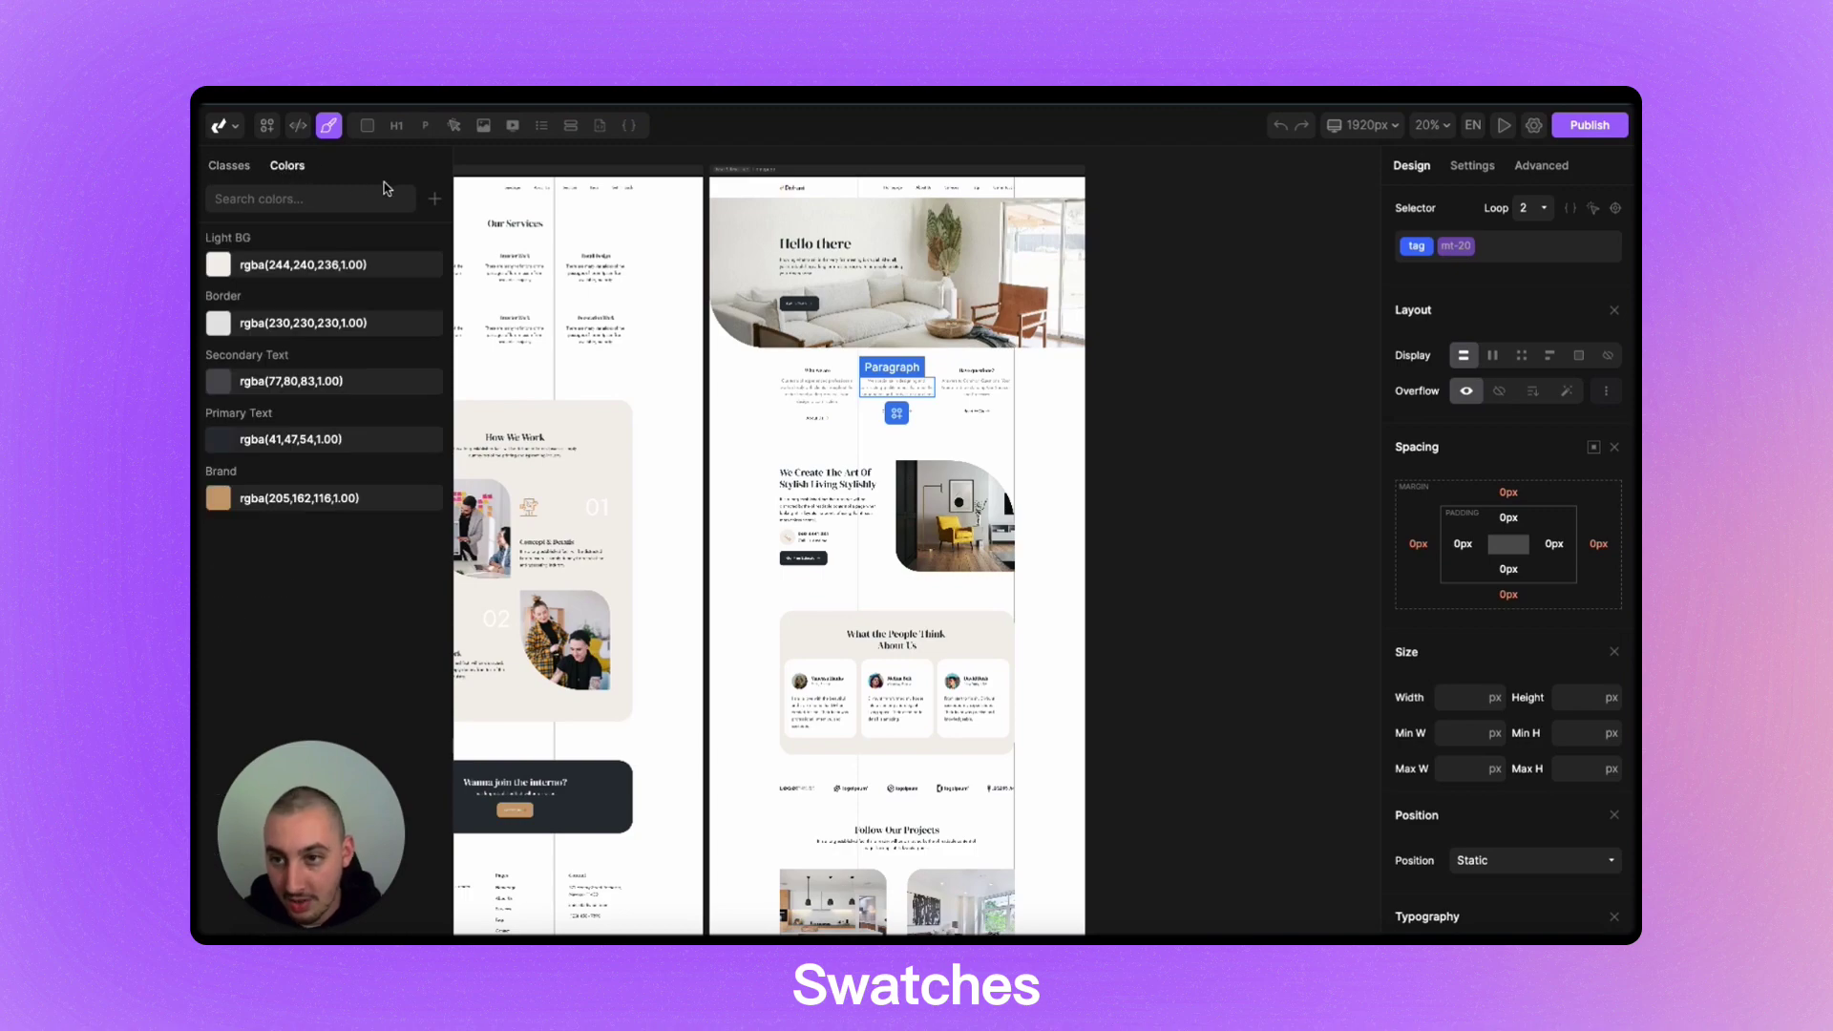
left_click(435, 200)
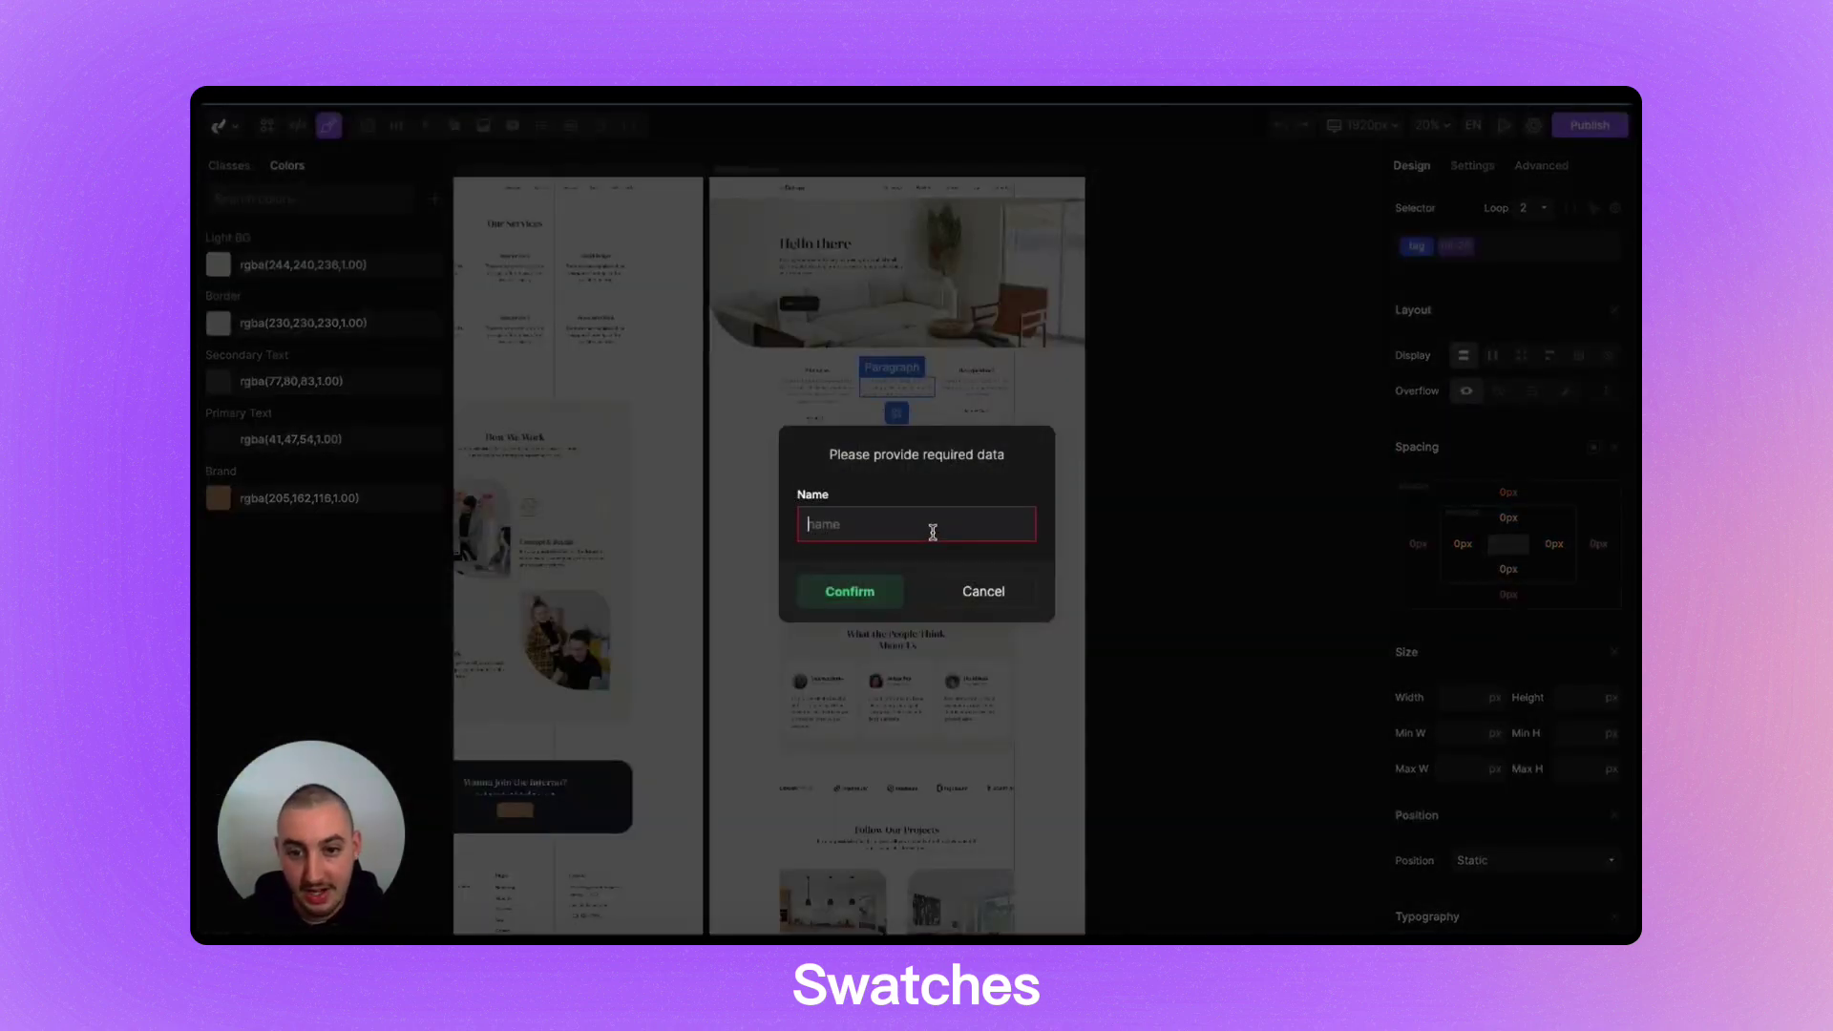
type("Brand")
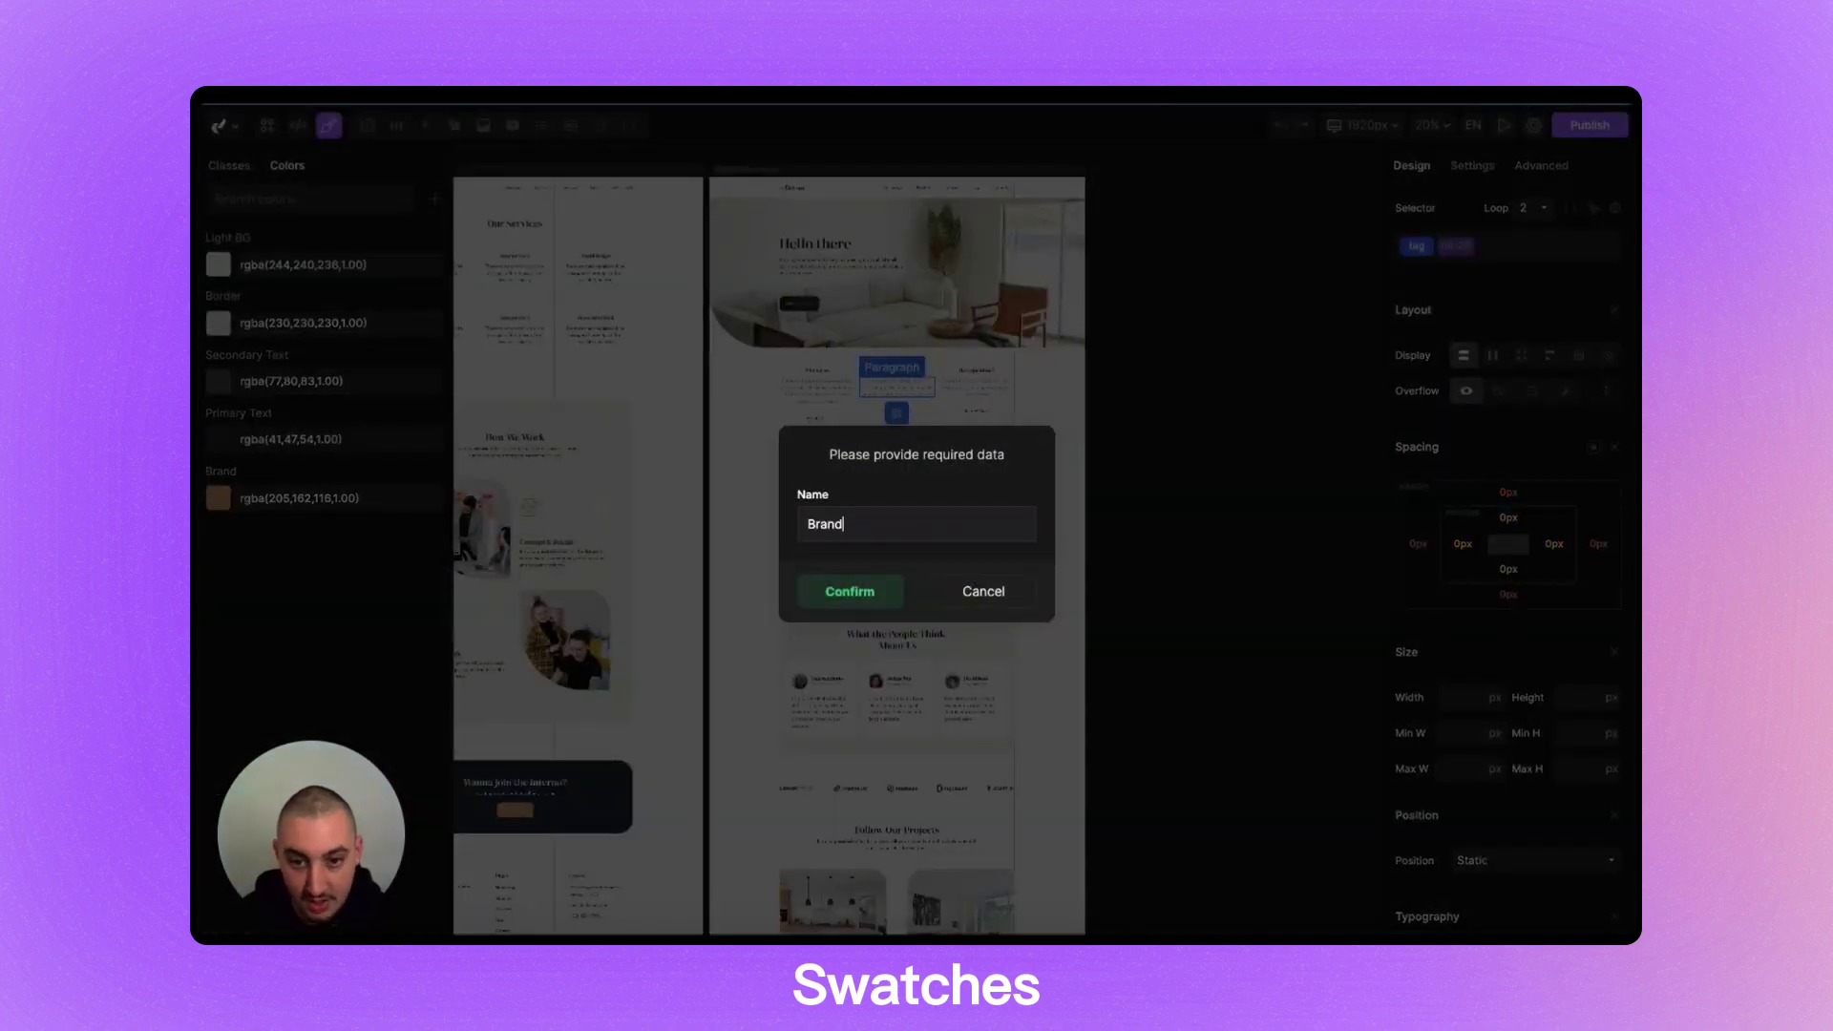
left_click(855, 592)
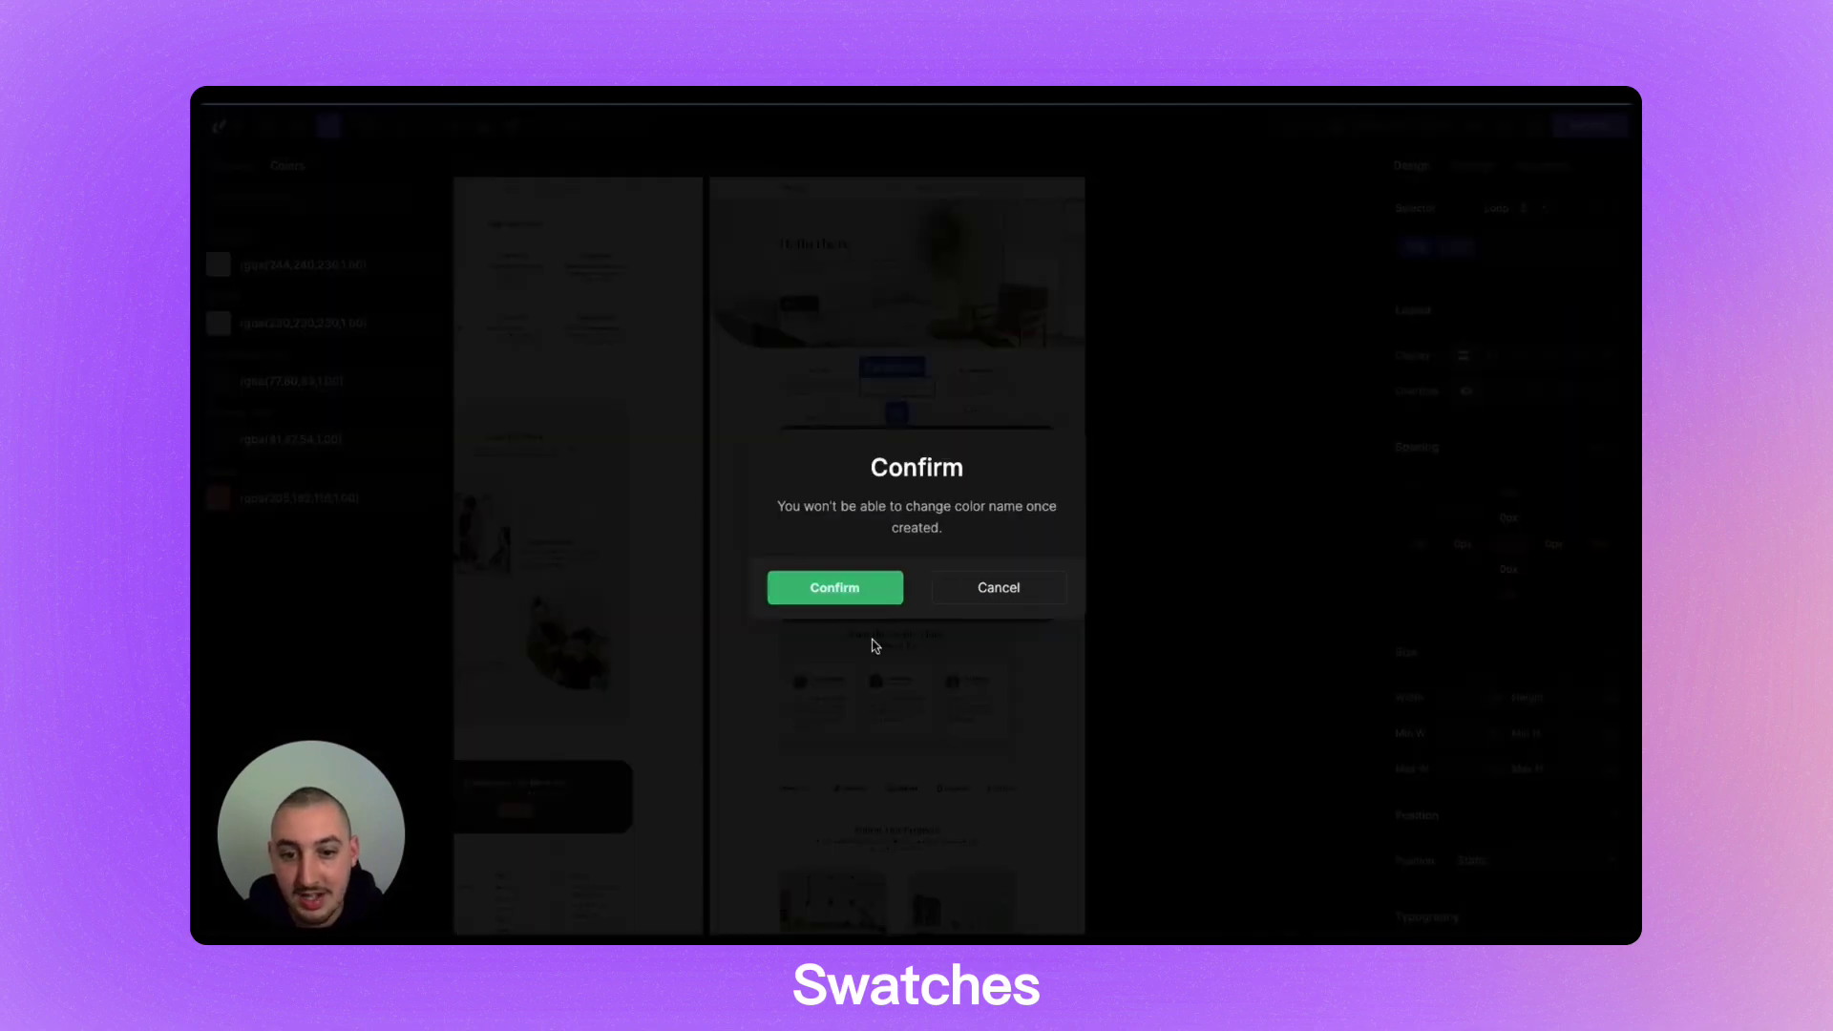
left_click(840, 587)
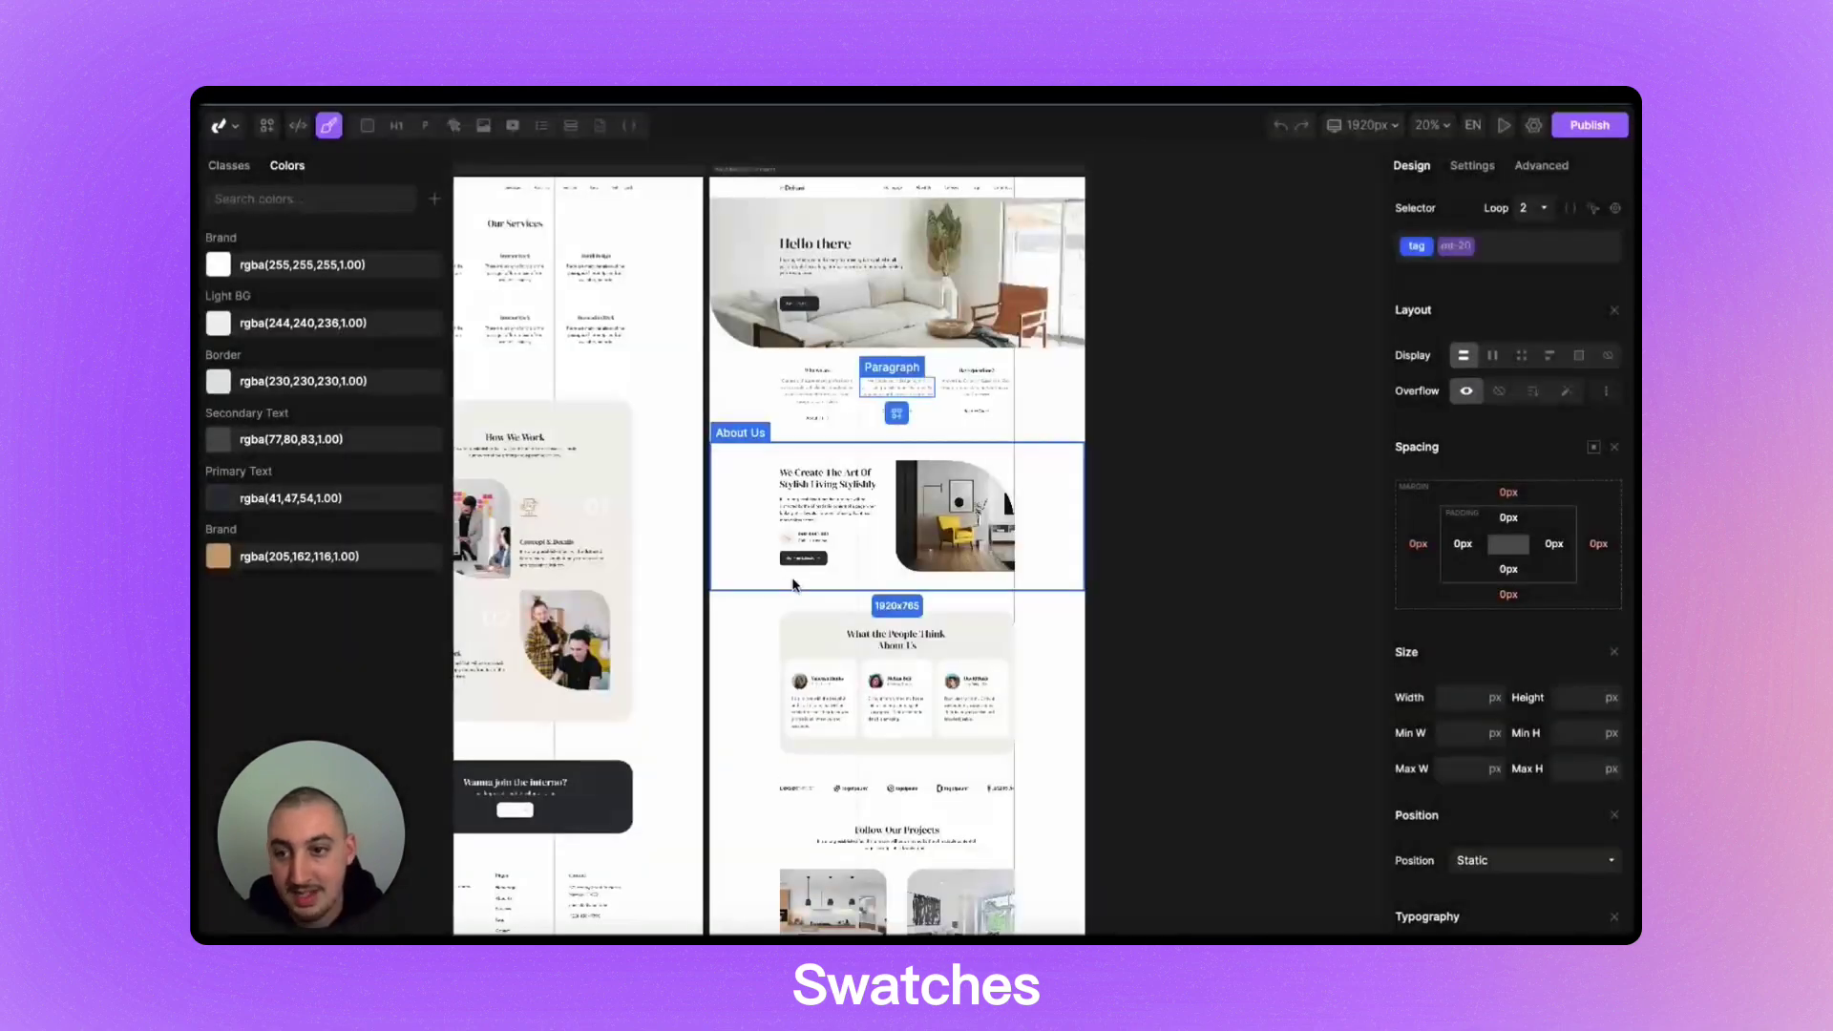
left_click(219, 264)
left_click_drag(267, 315, 394, 293)
left_click(311, 522)
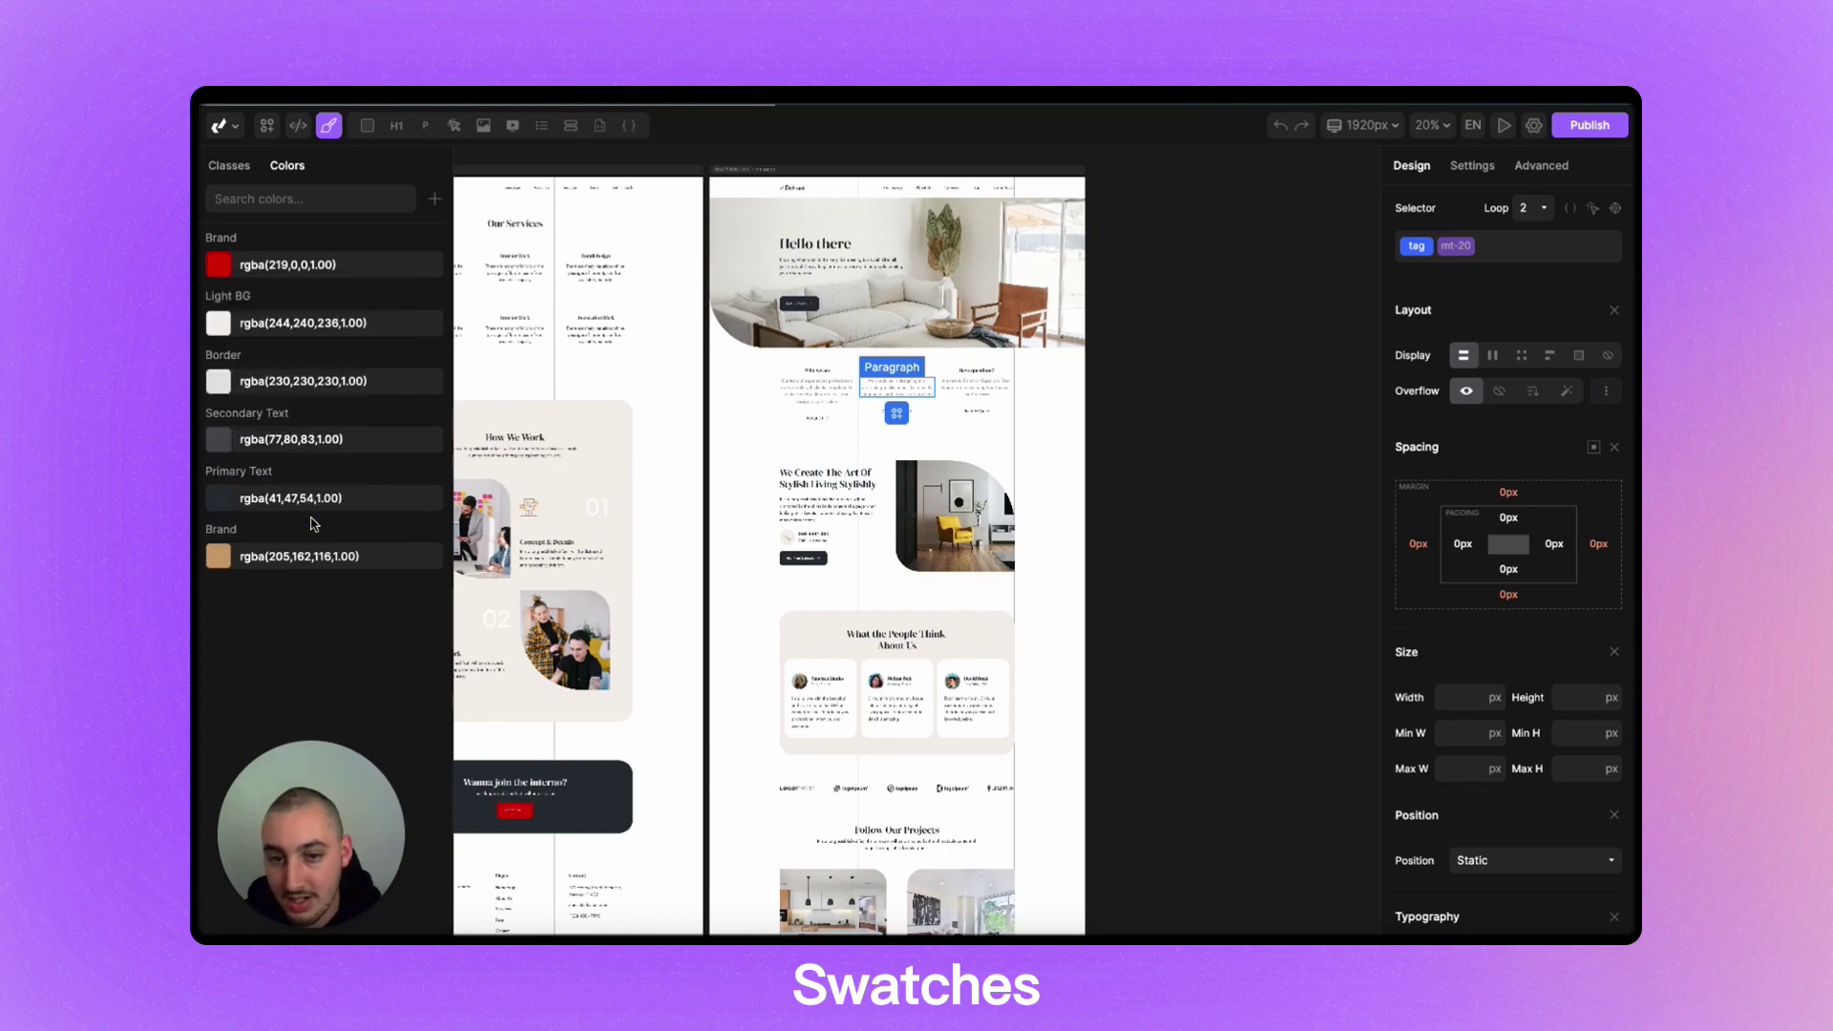
- Set the Stylish Living heading's background colour to Brand
left_click(809, 484)
scroll(1490, 535, "down", 6)
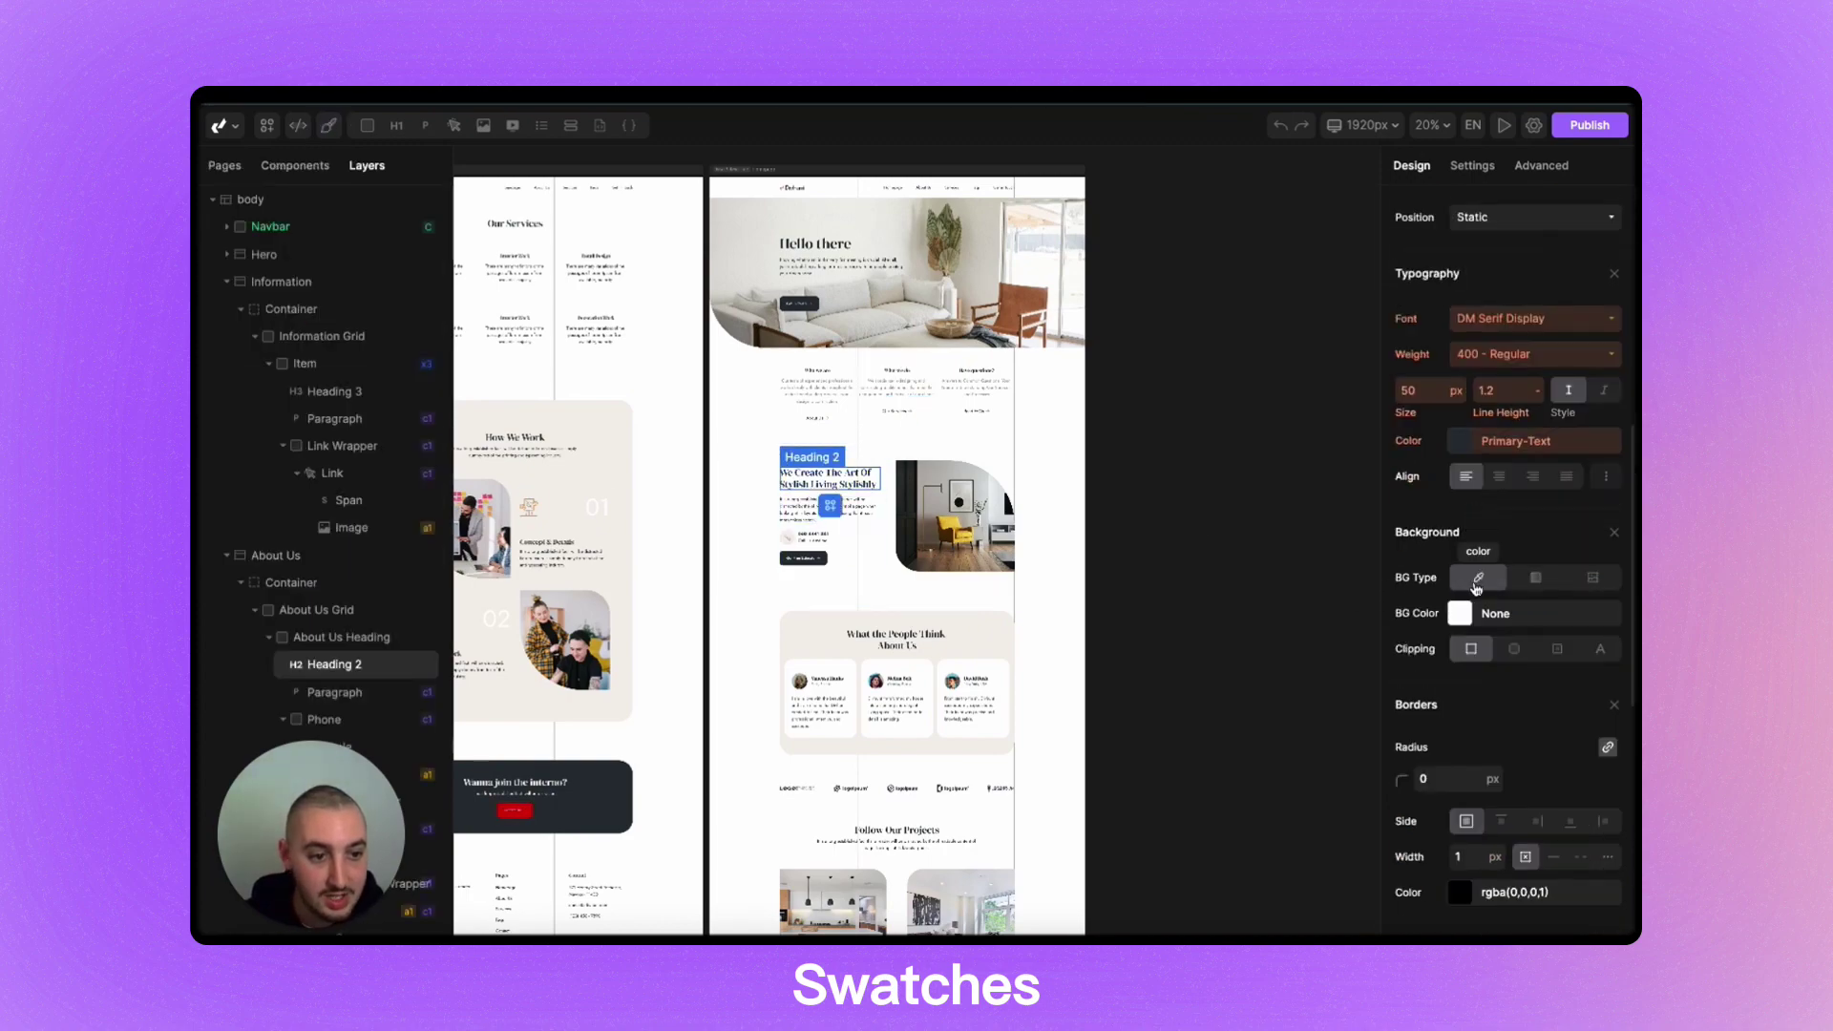
left_click(1460, 613)
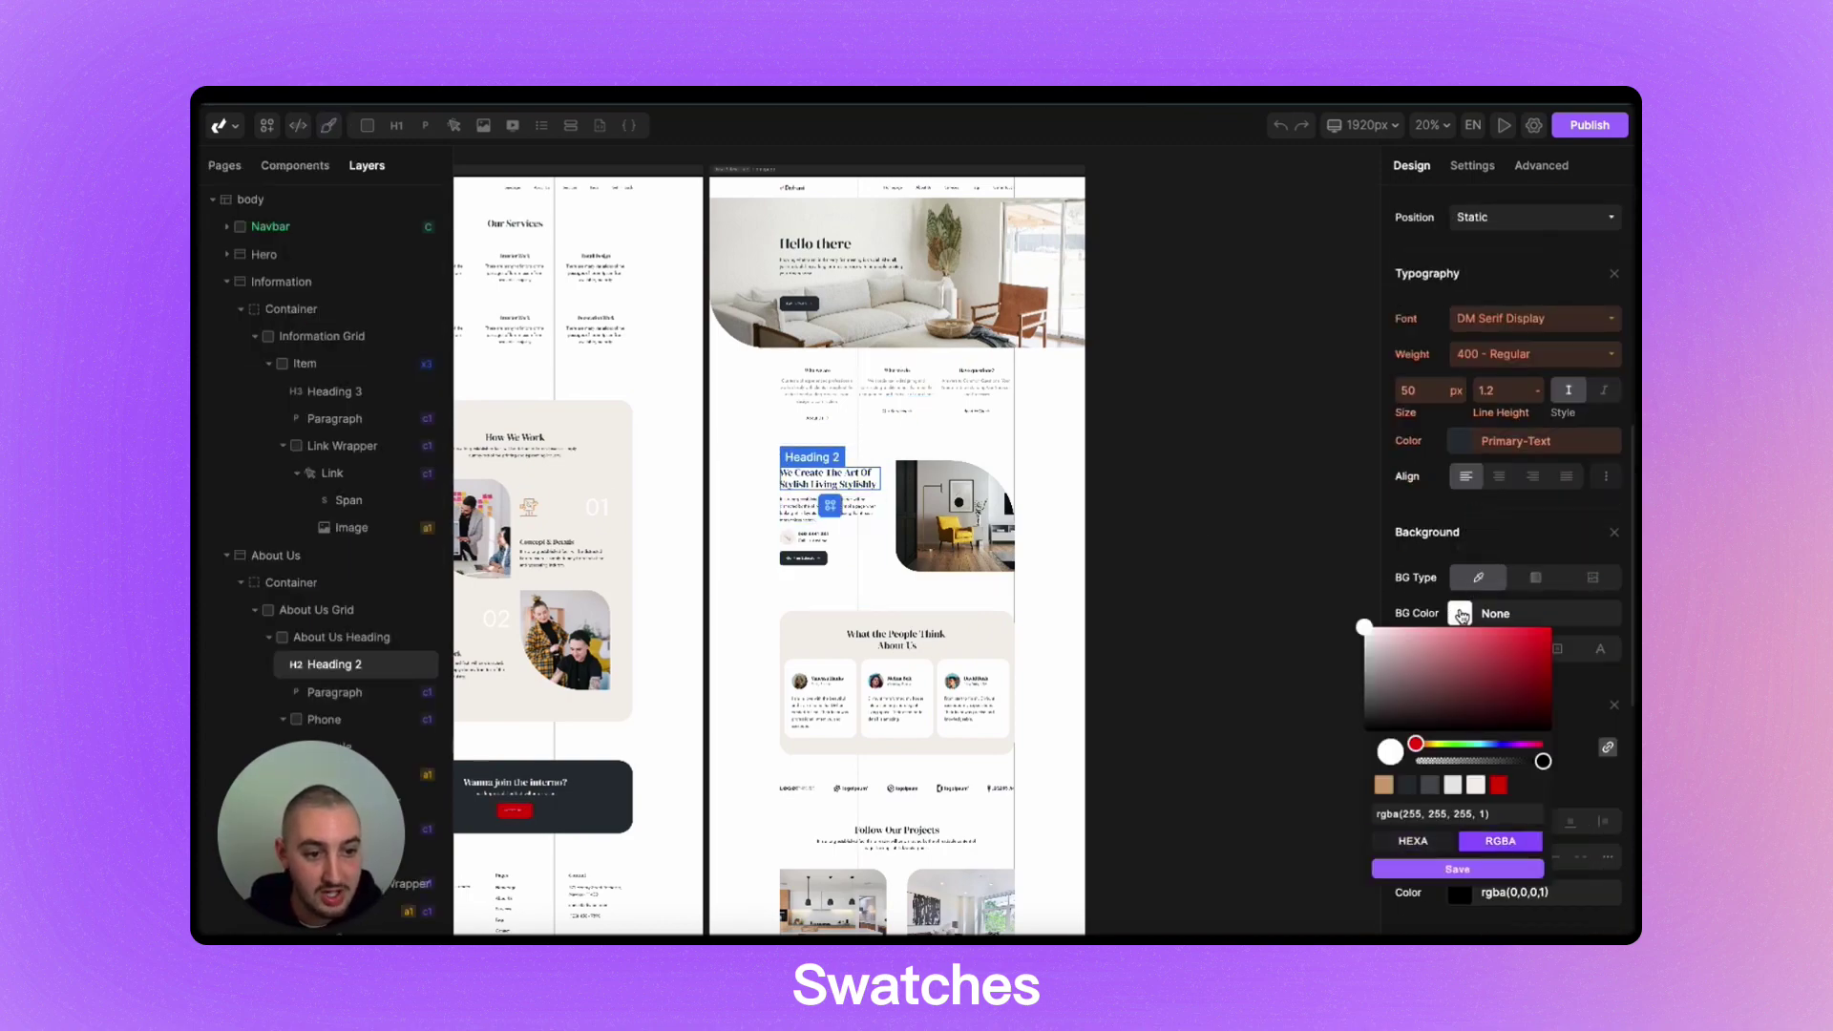
left_click(1383, 785)
left_click(1458, 869)
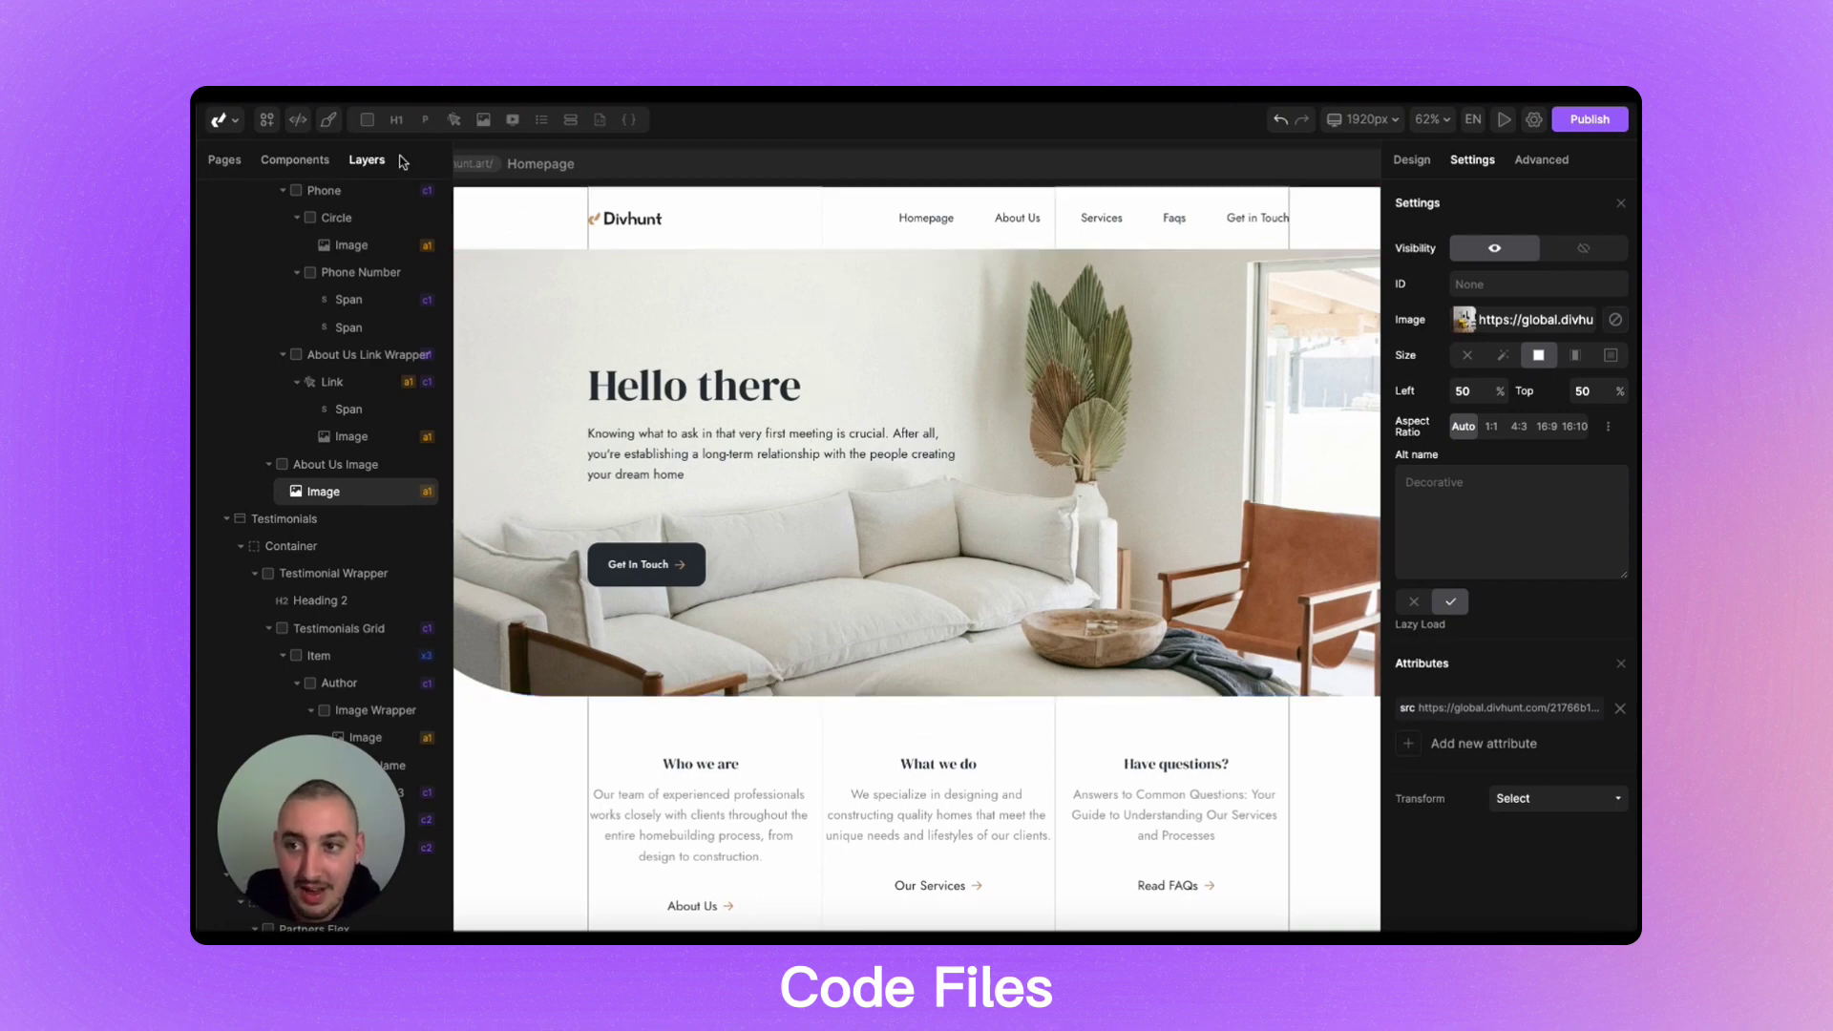
- Switch the left sidebar to Files to see the custom CSS and hello-world JS files
left_click(300, 133)
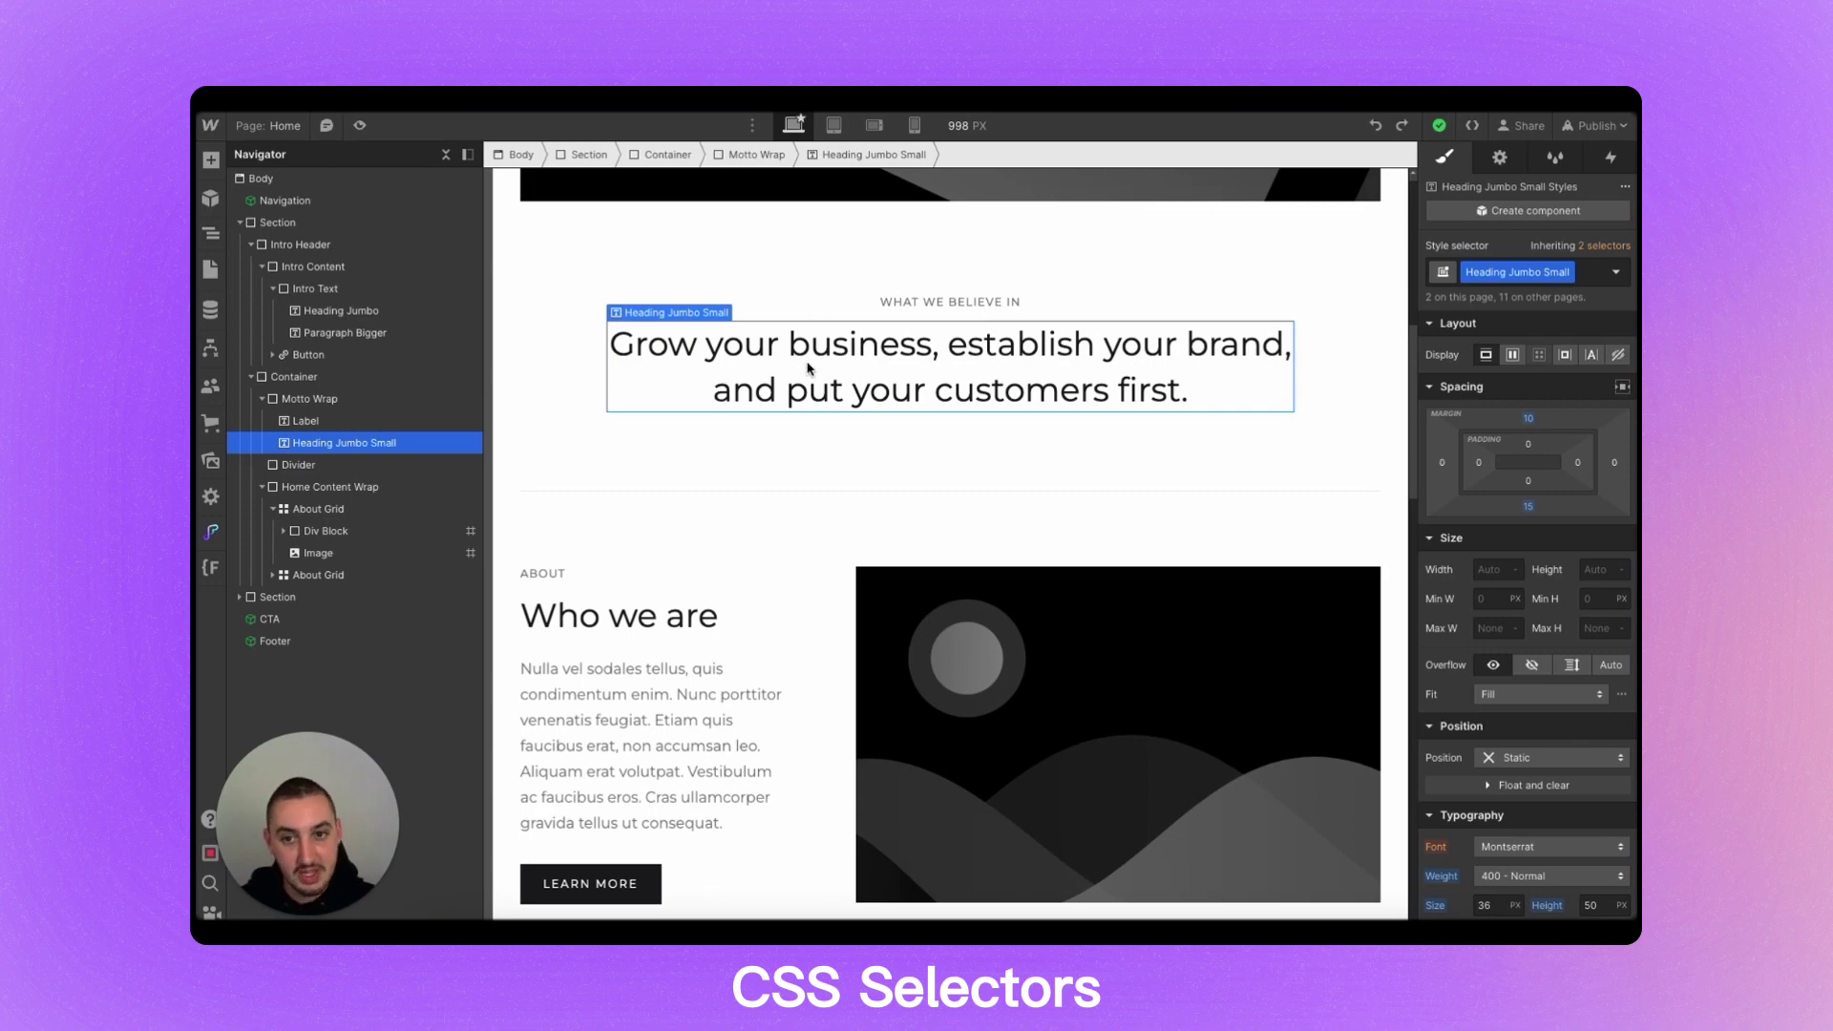
- Show the Heading Jumbo Small States list: None, Hover, Pressed and Focused
left_click(1617, 273)
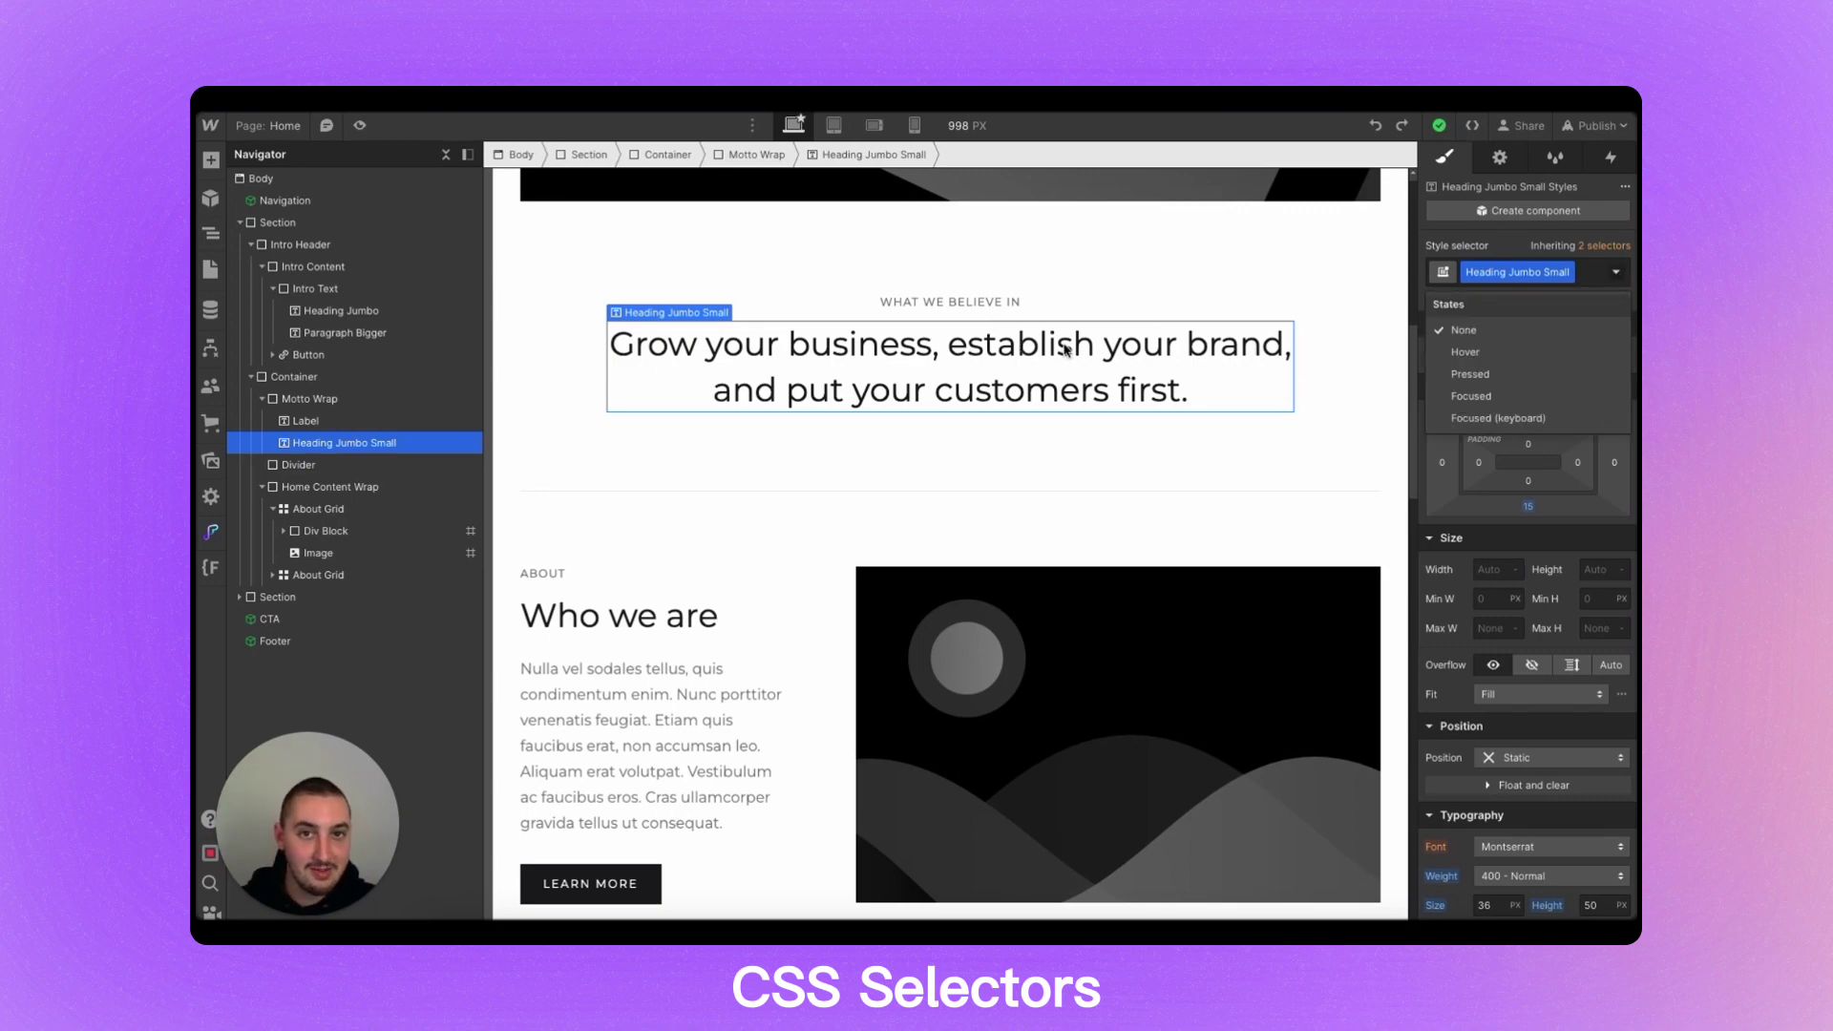
mouse_move(1448, 422)
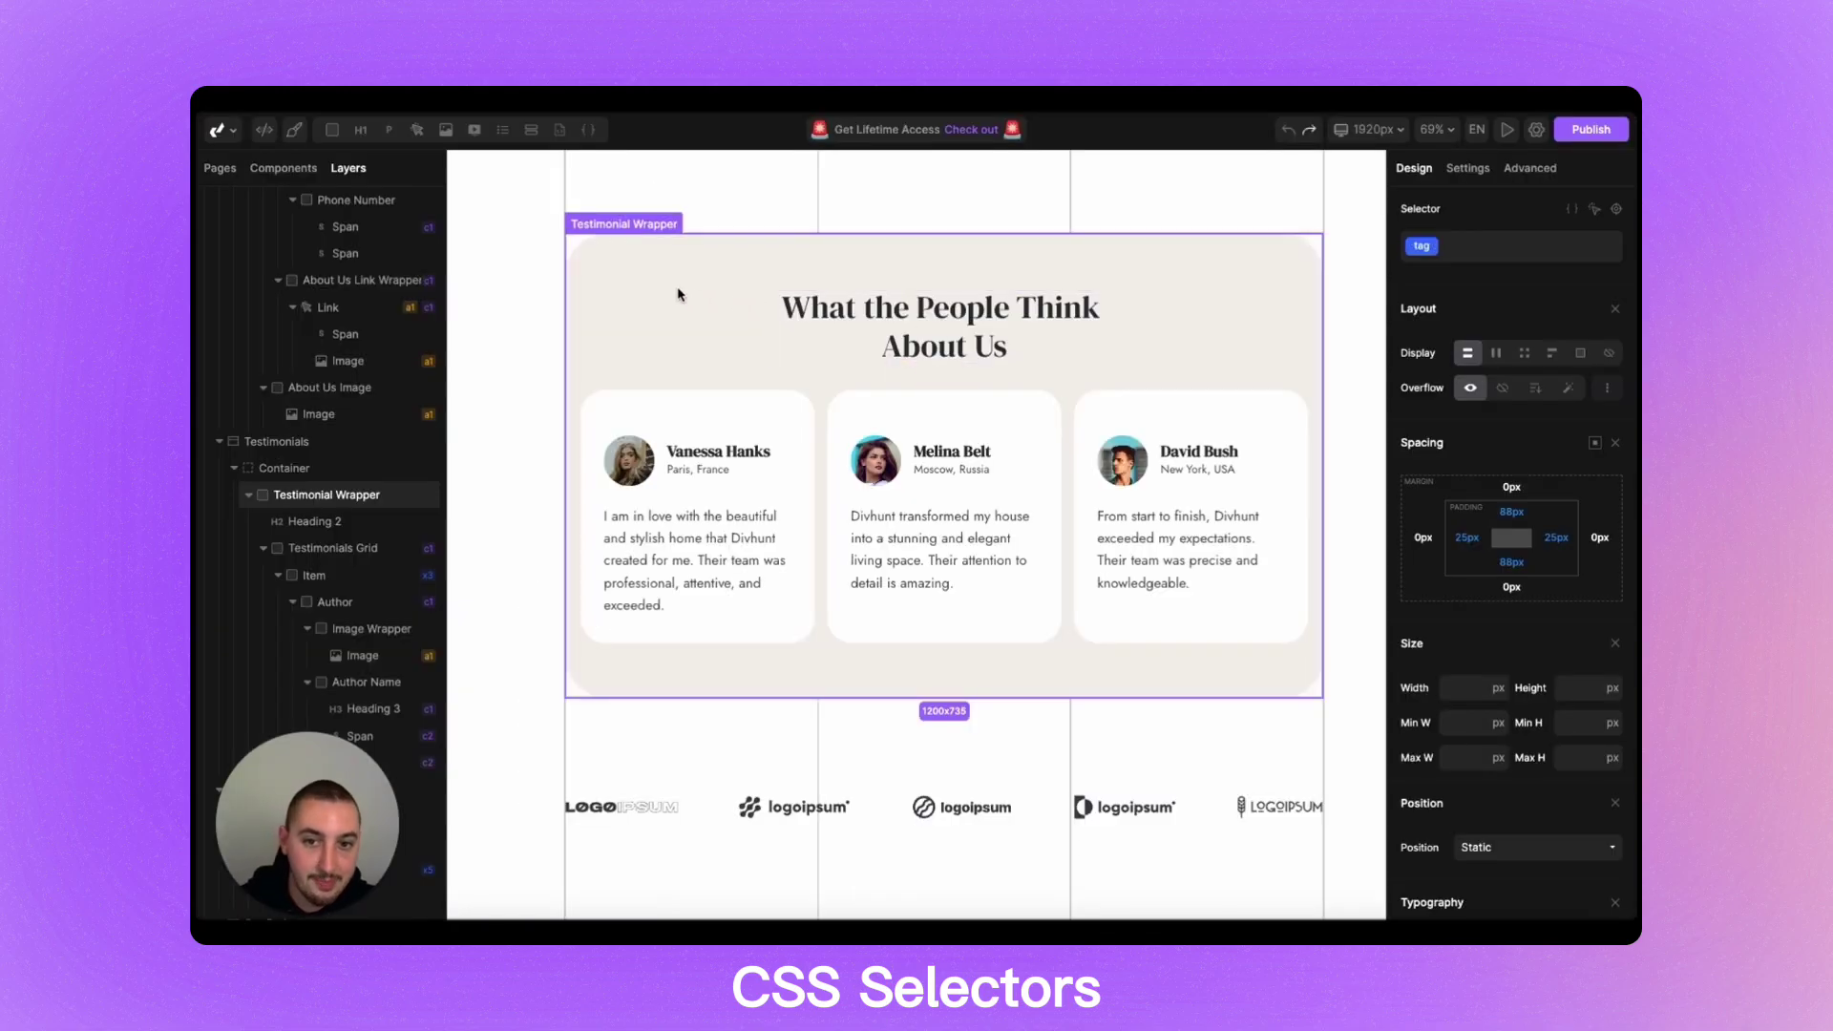
- Set the Selector to target h2 children of the Testimonial Wrapper in its :hover state
scroll(860, 325, "up", 1)
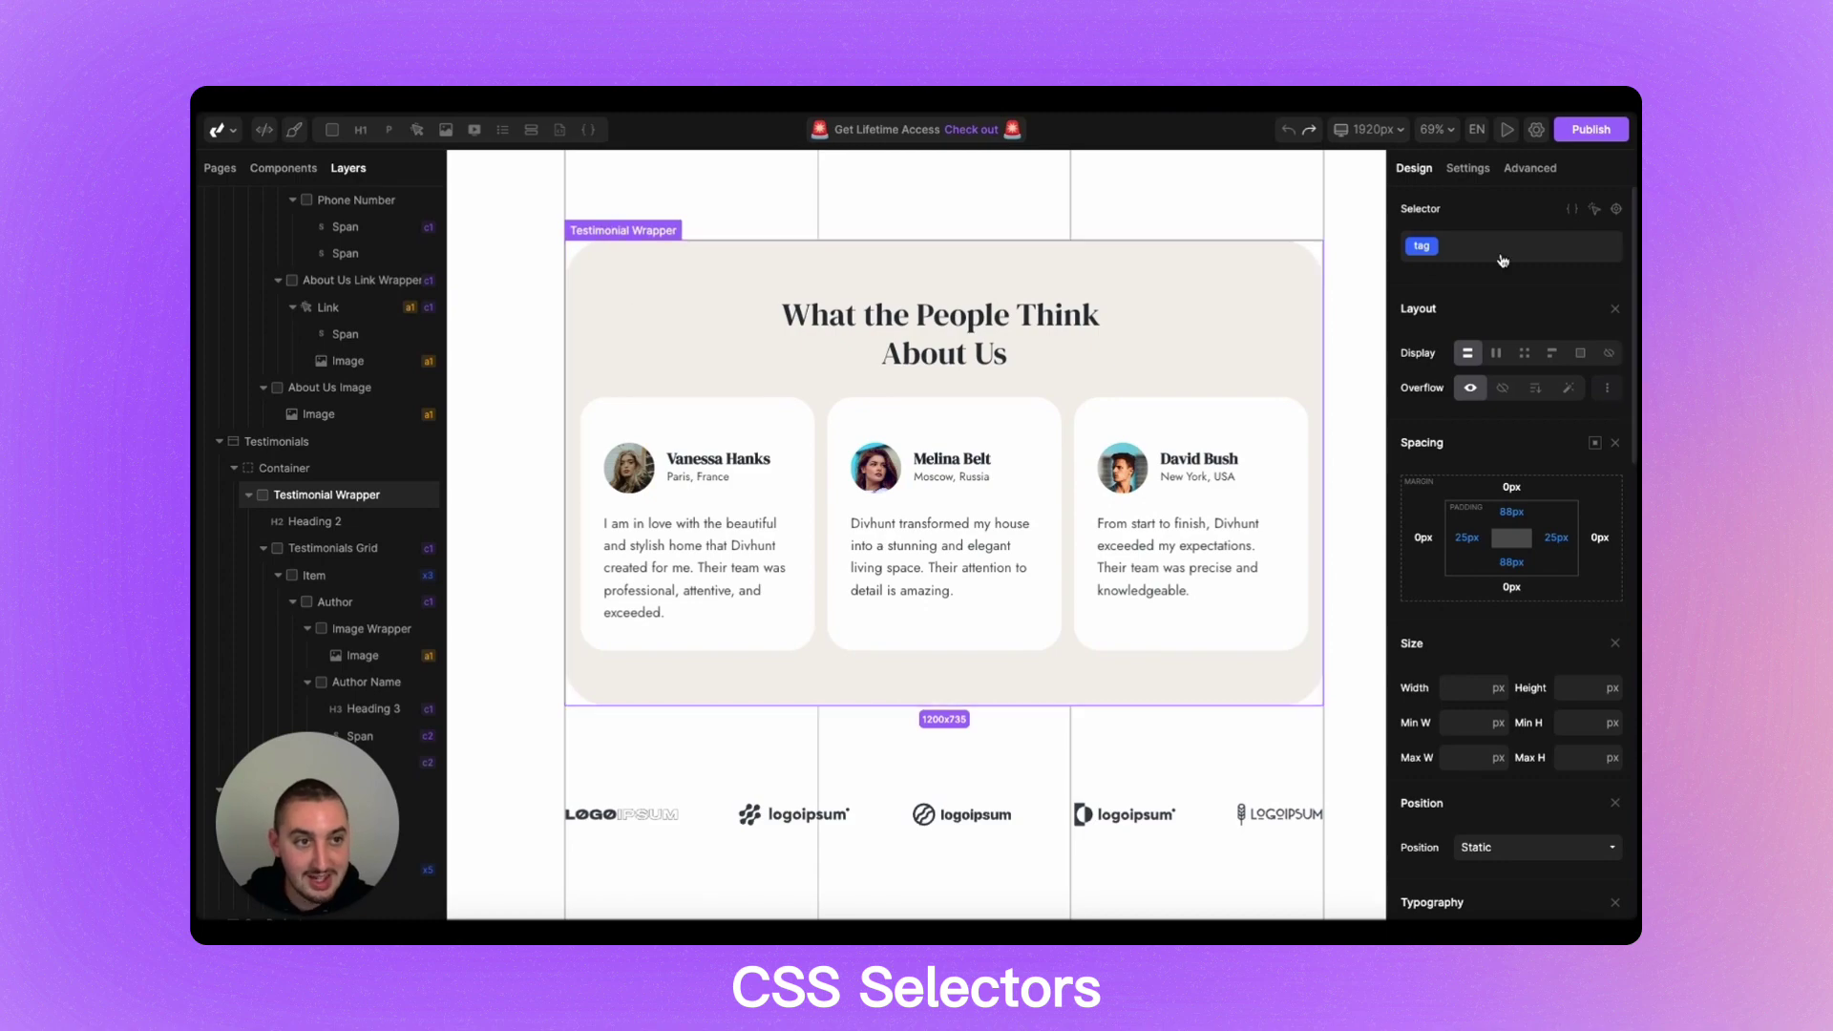
left_click(1596, 211)
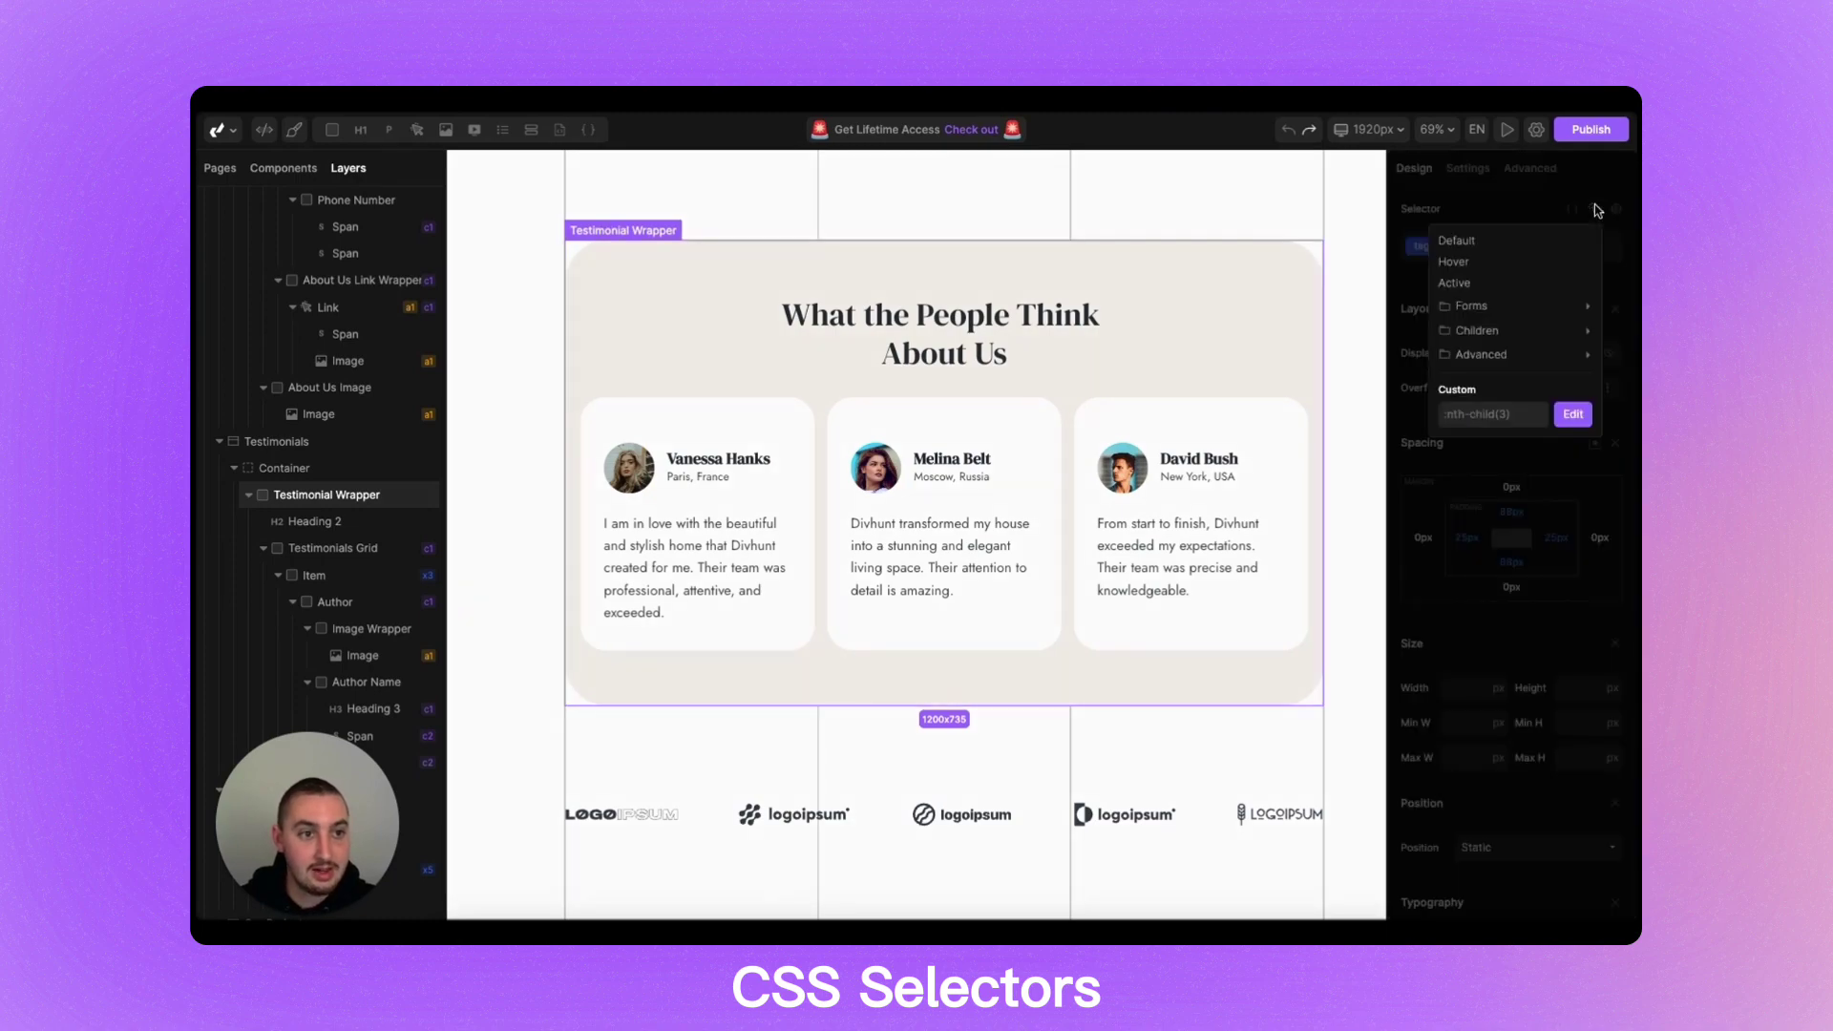
left_click(1474, 271)
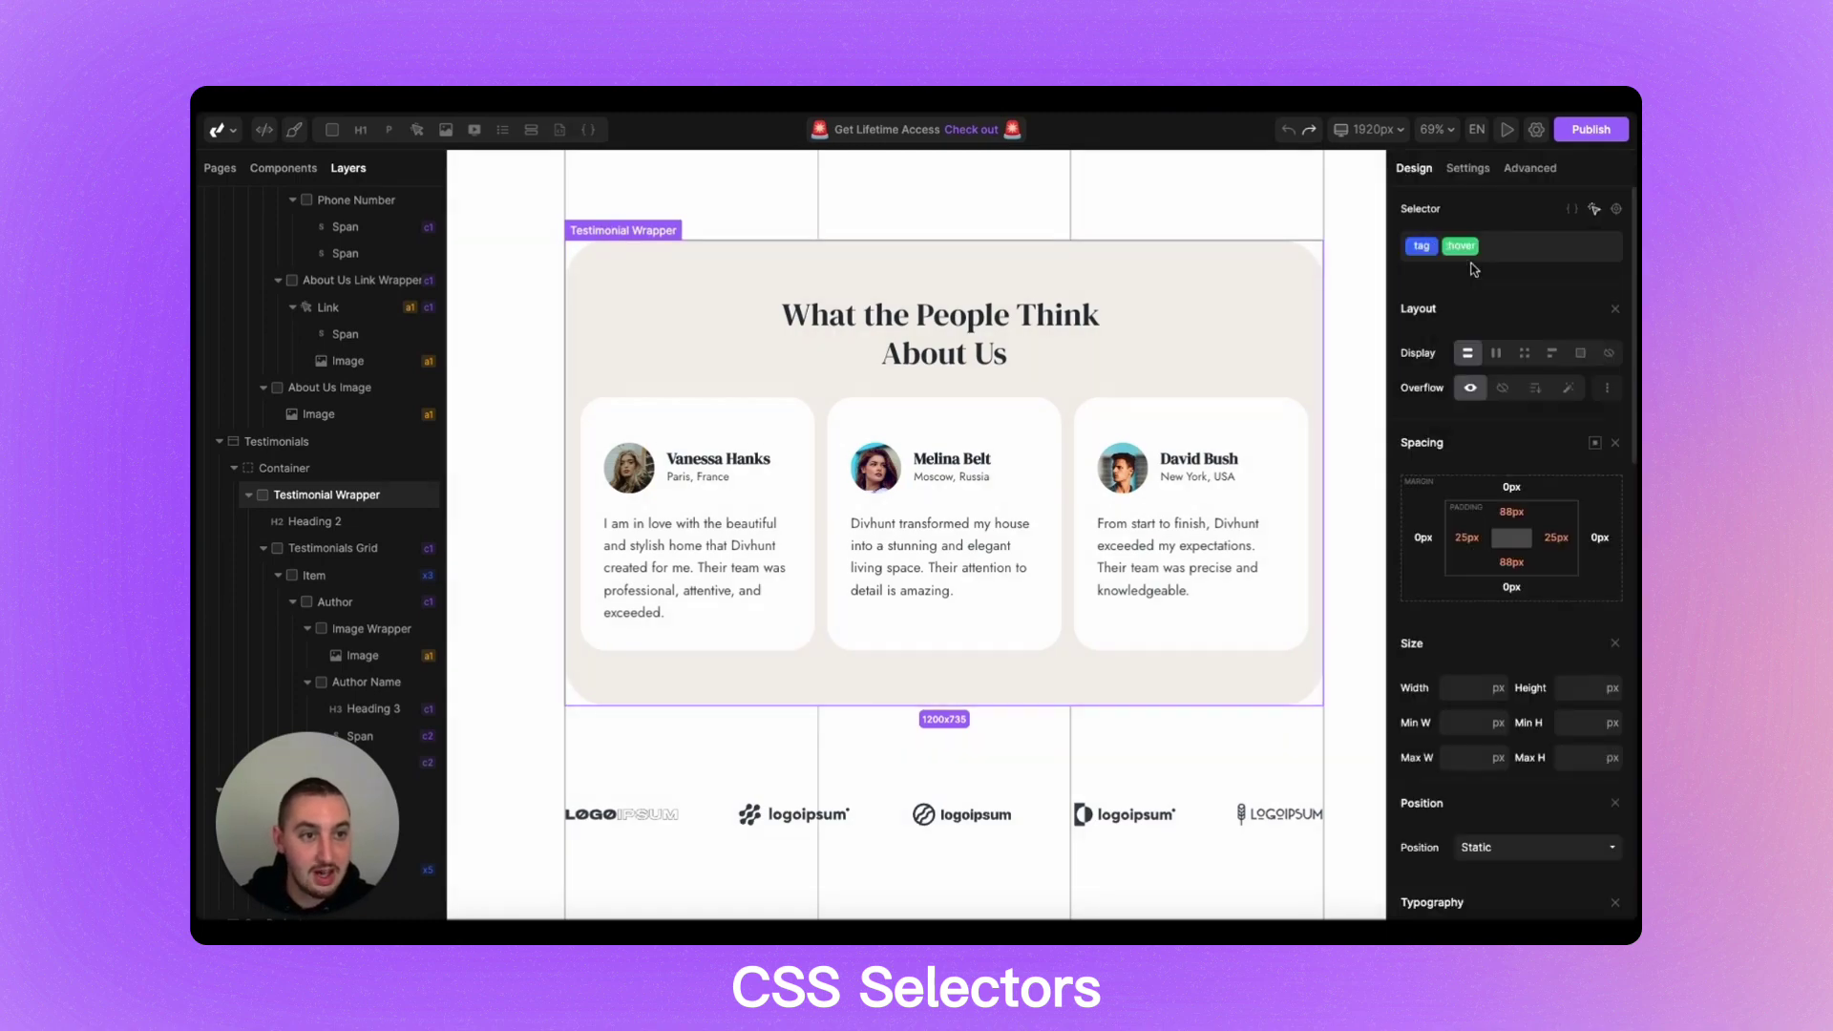
left_click(1616, 210)
mouse_move(1614, 290)
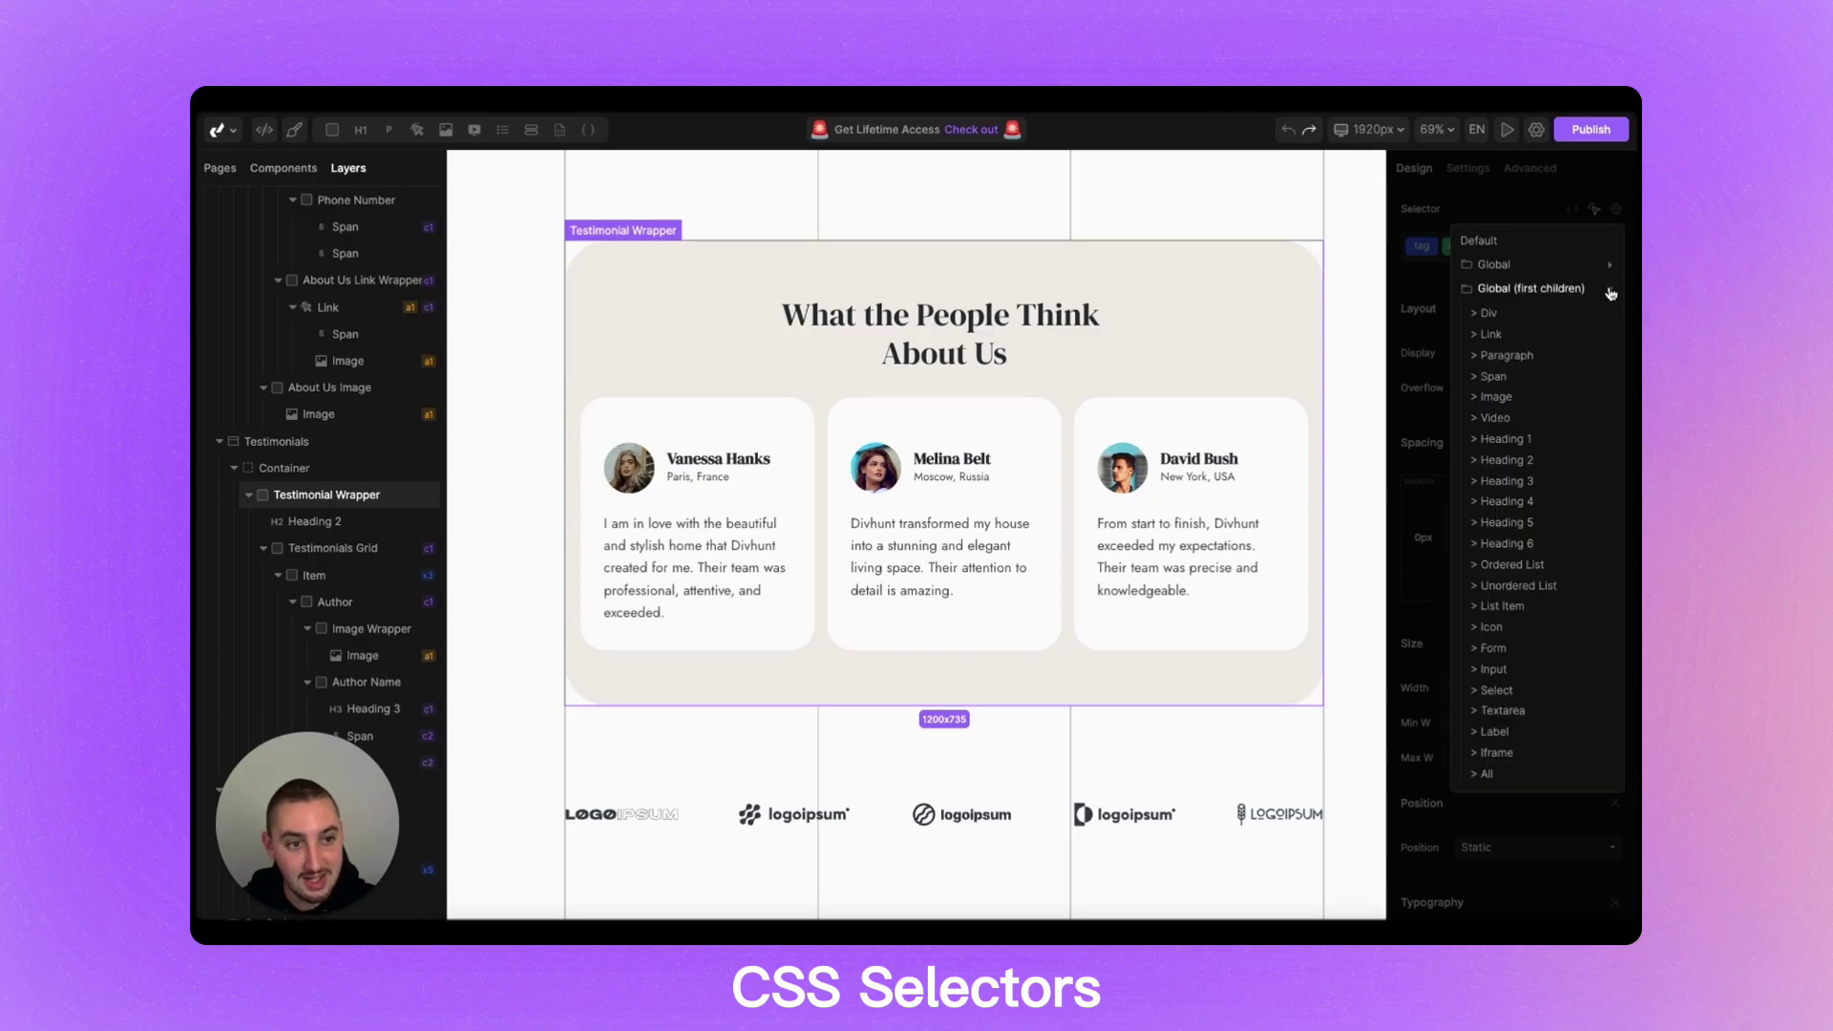
left_click(1528, 459)
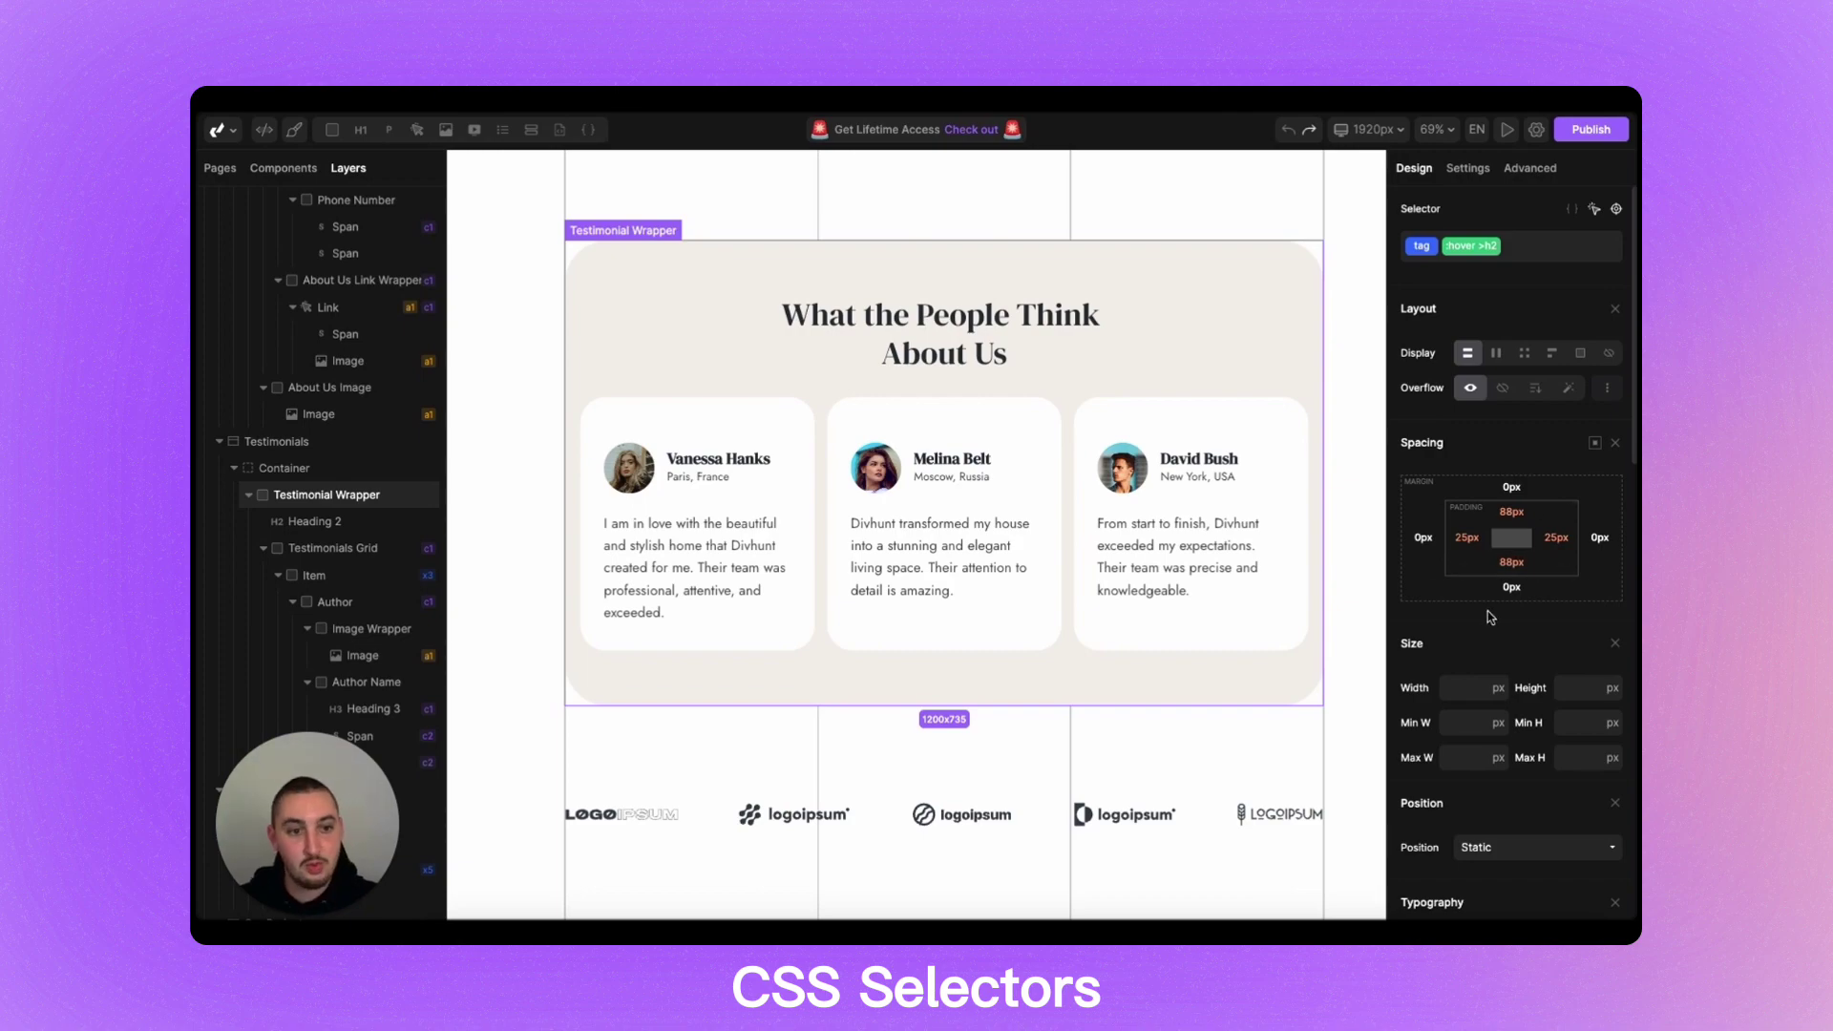
- Set the Typography Color to bright green rgba(86,255,0) and save
scroll(1508, 553, "down", 4)
scroll(1495, 611, "down", 1)
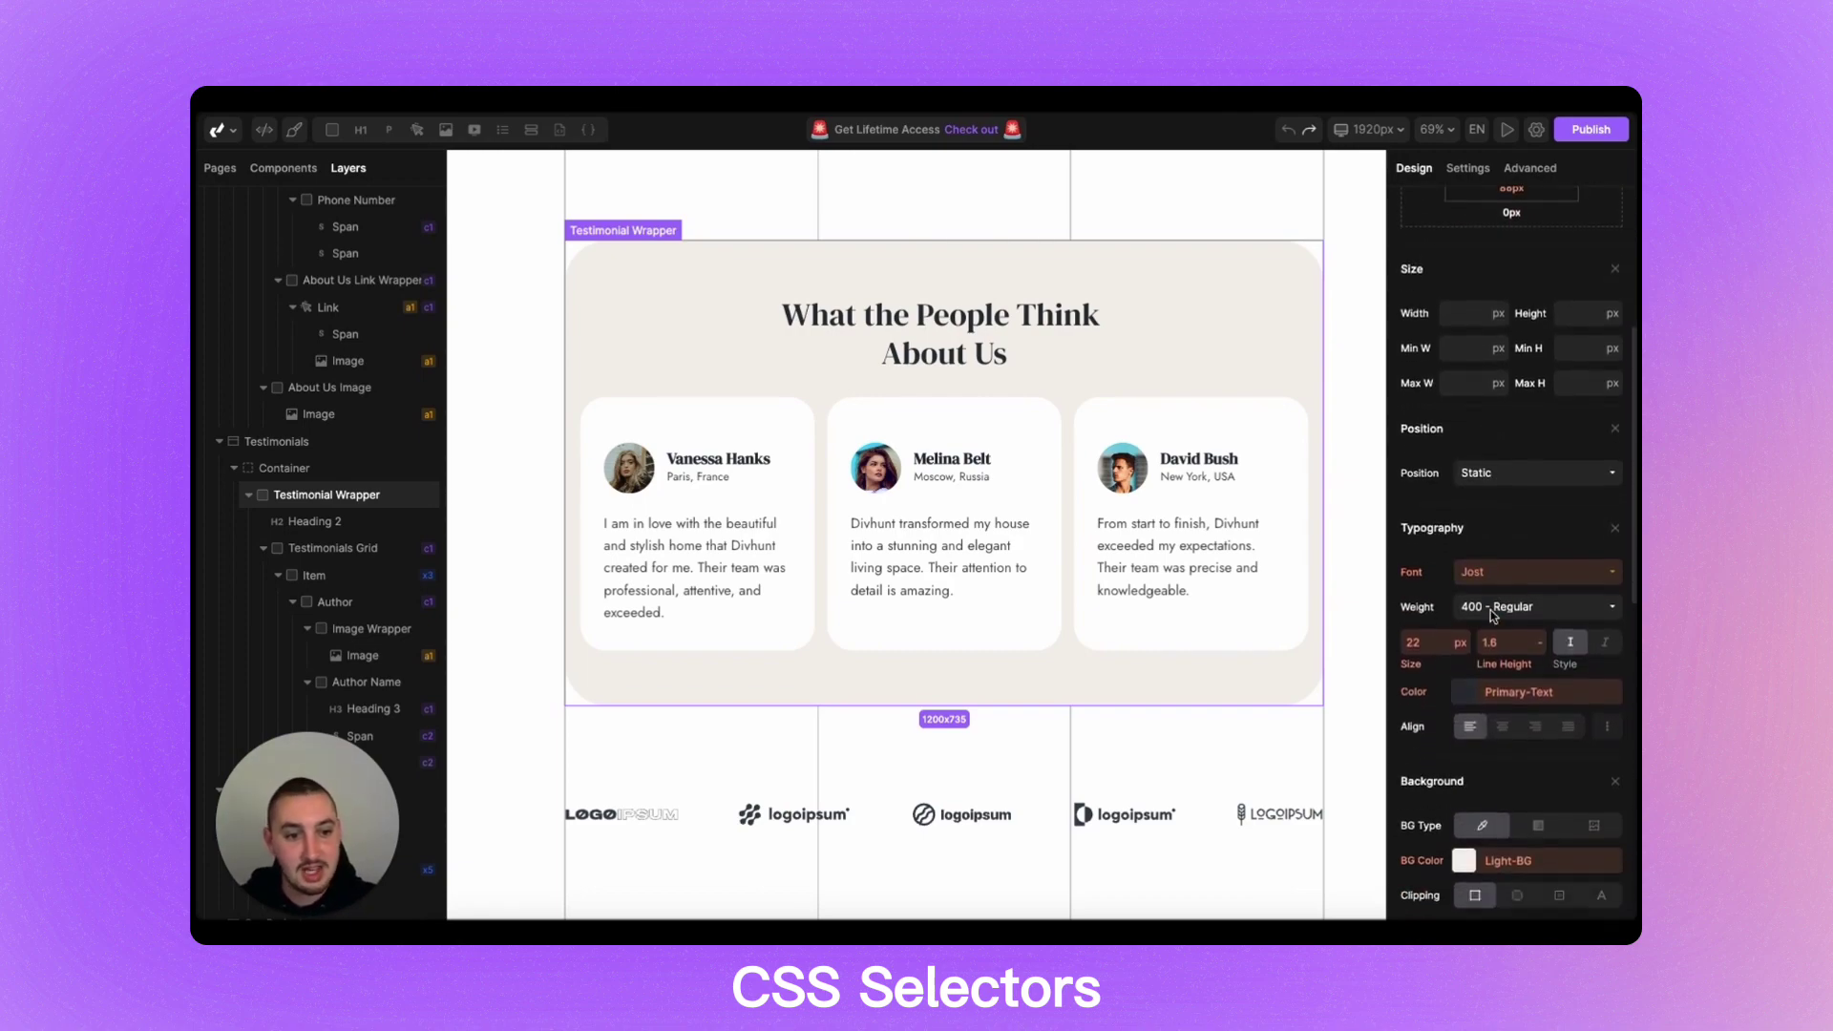
left_click(1465, 682)
left_click_drag(1495, 520, 1576, 414)
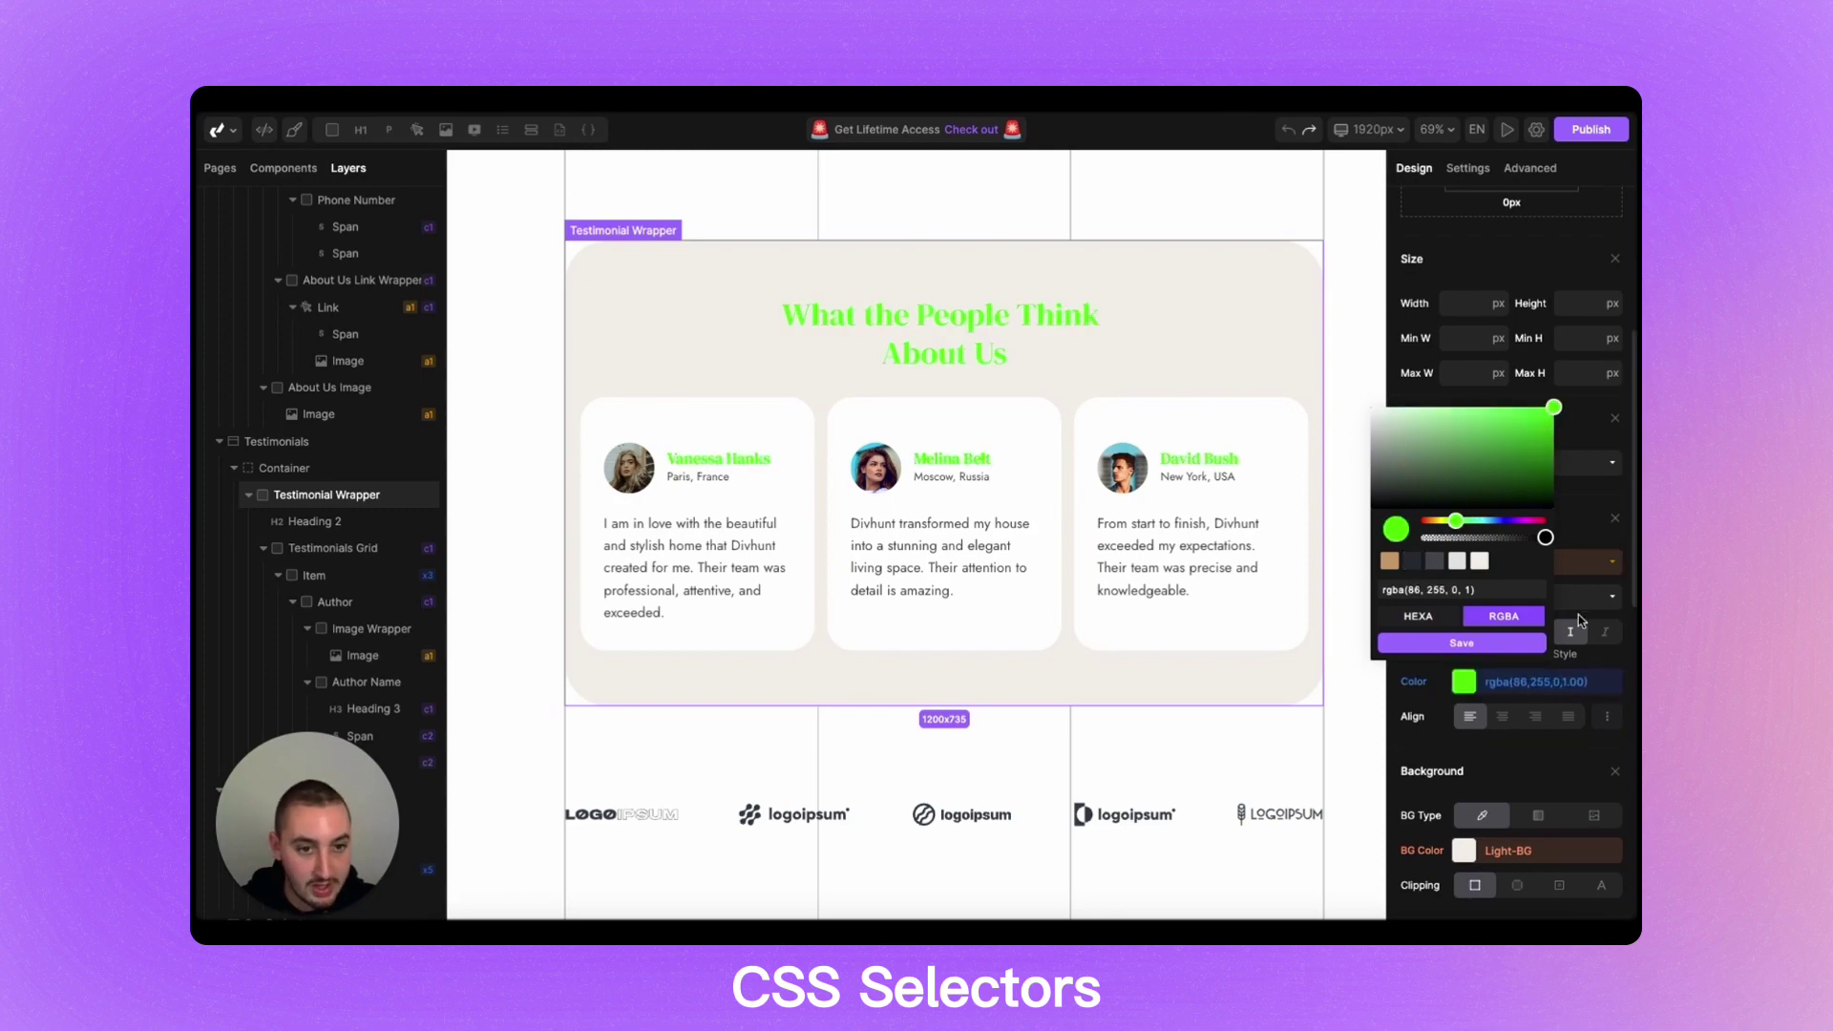
left_click(1482, 646)
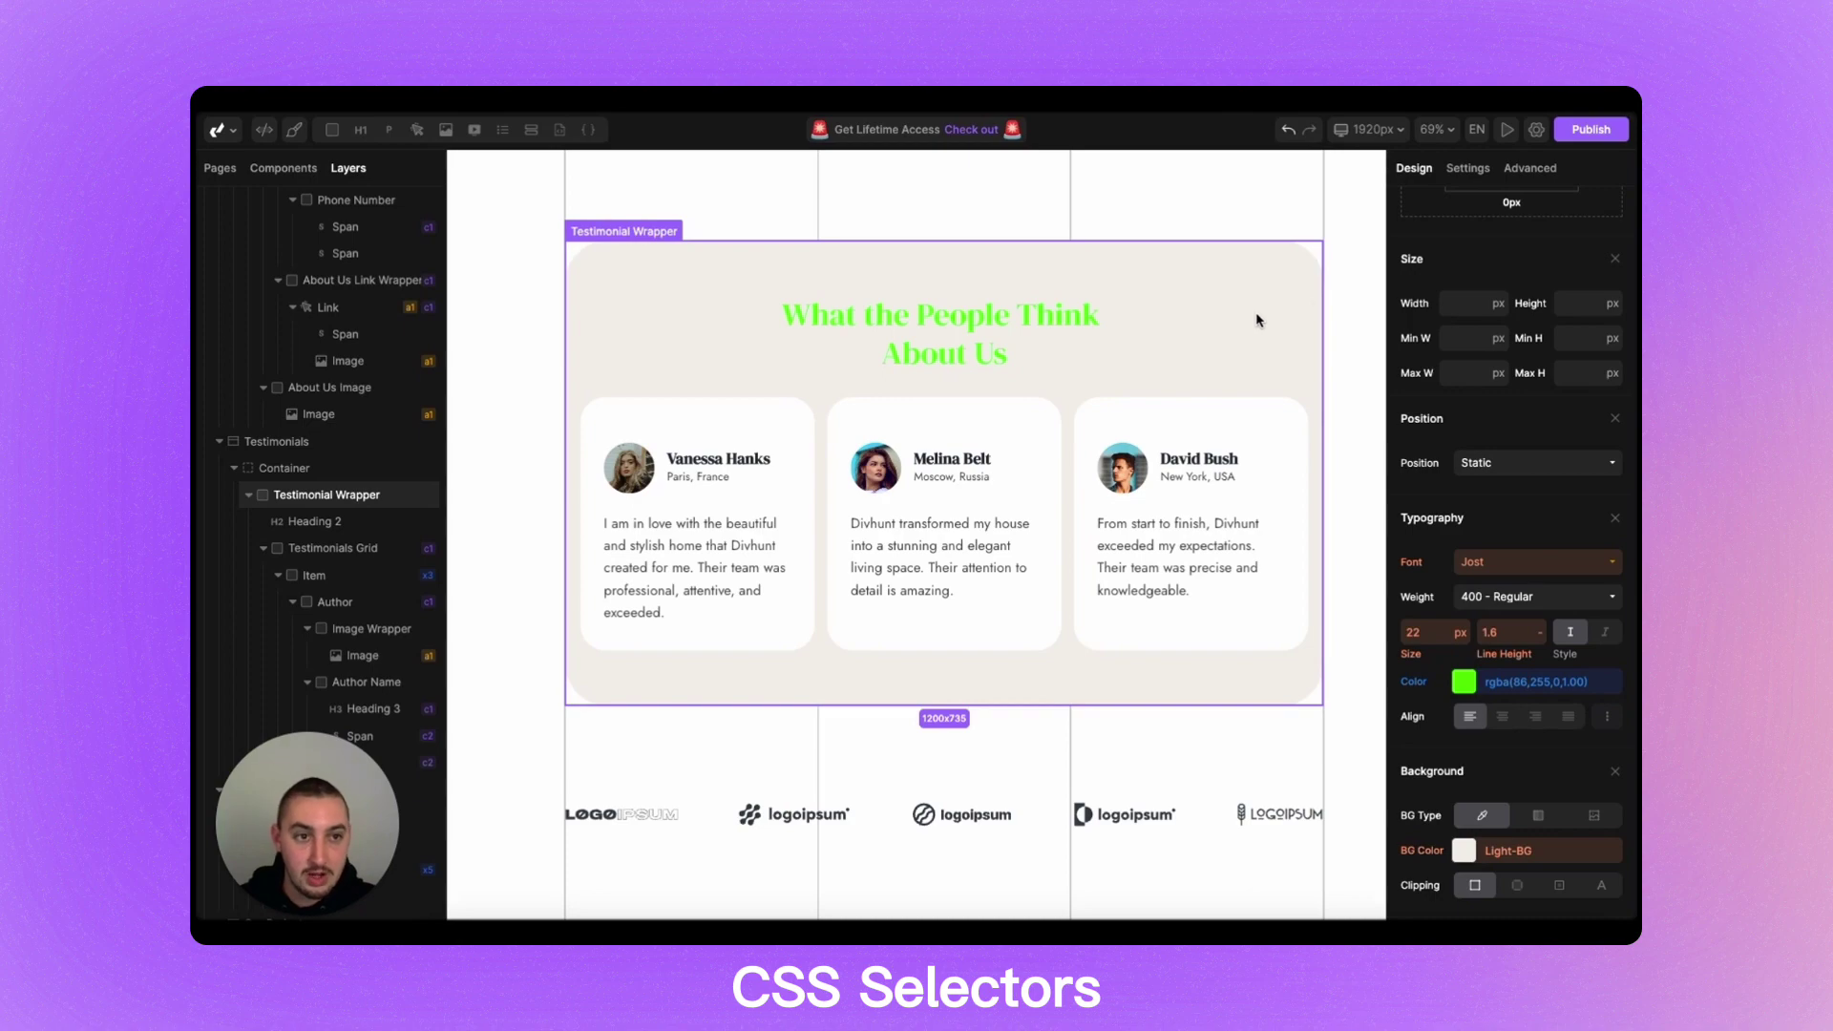
- Show the wrapper's styles as CSS code and save the top padding cut from 88px to 8px
scroll(1458, 286, "up", 4)
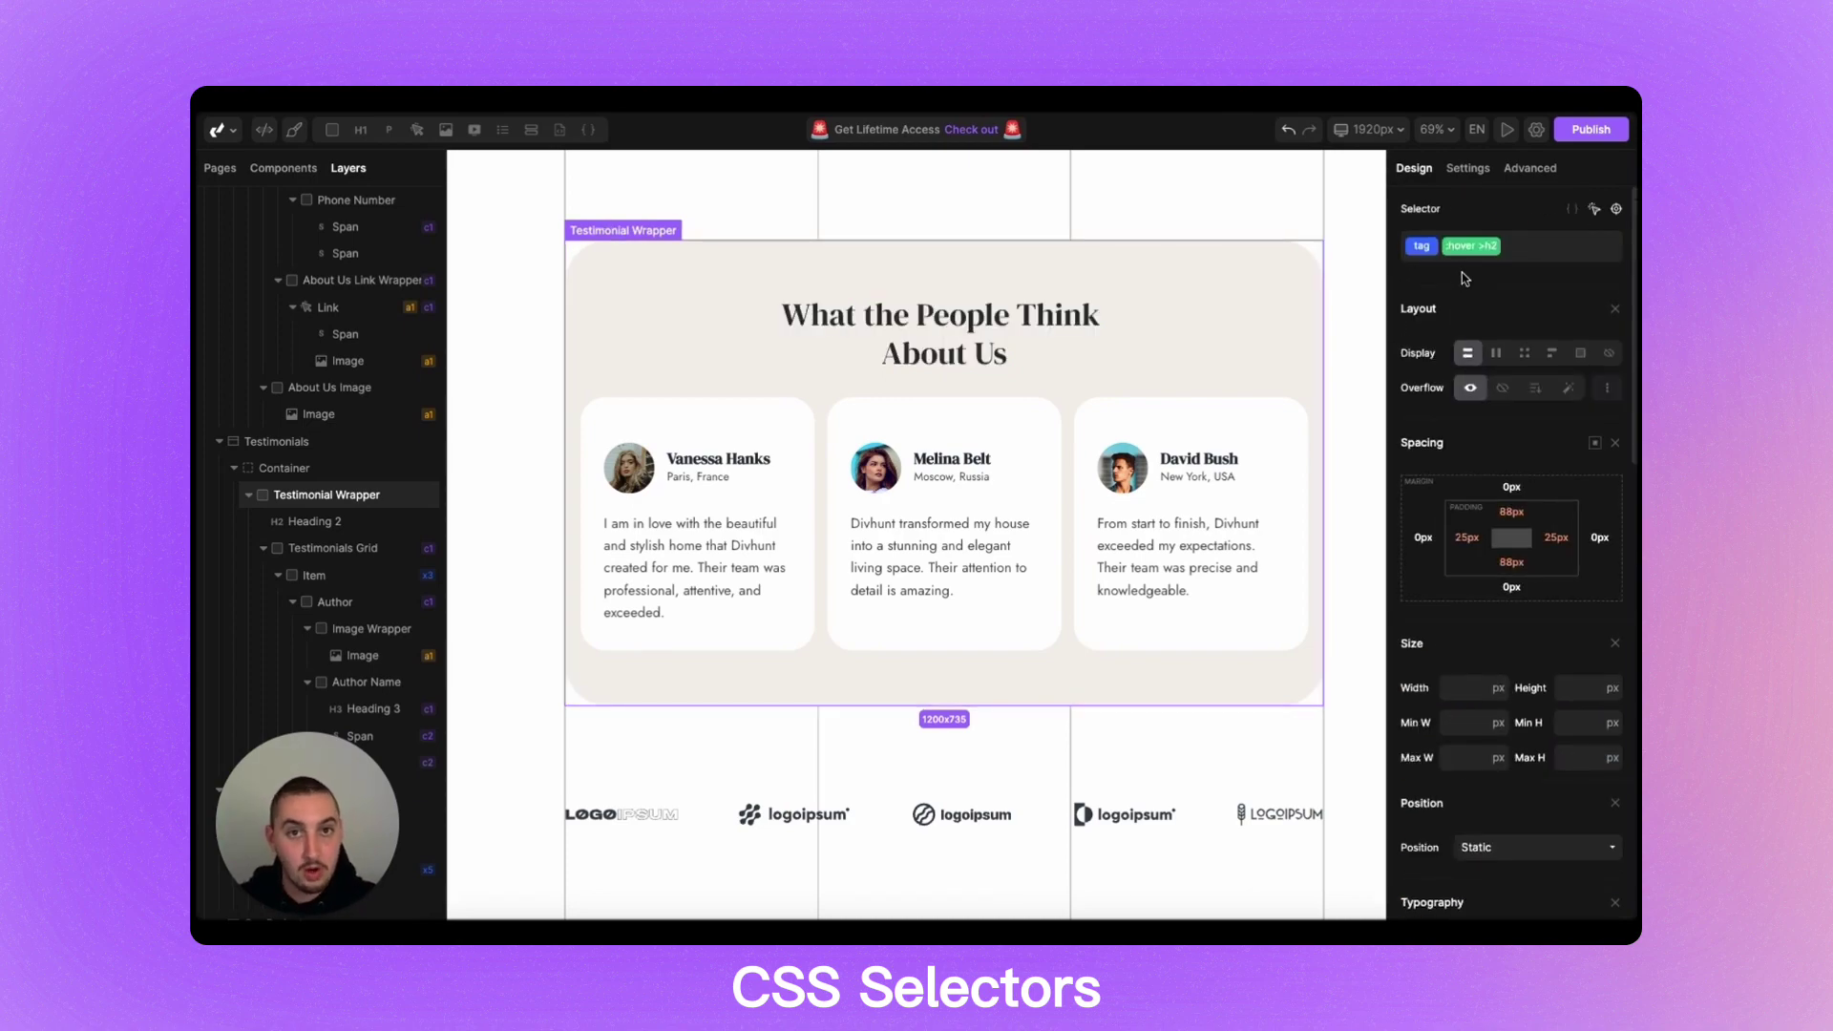
left_click(1572, 210)
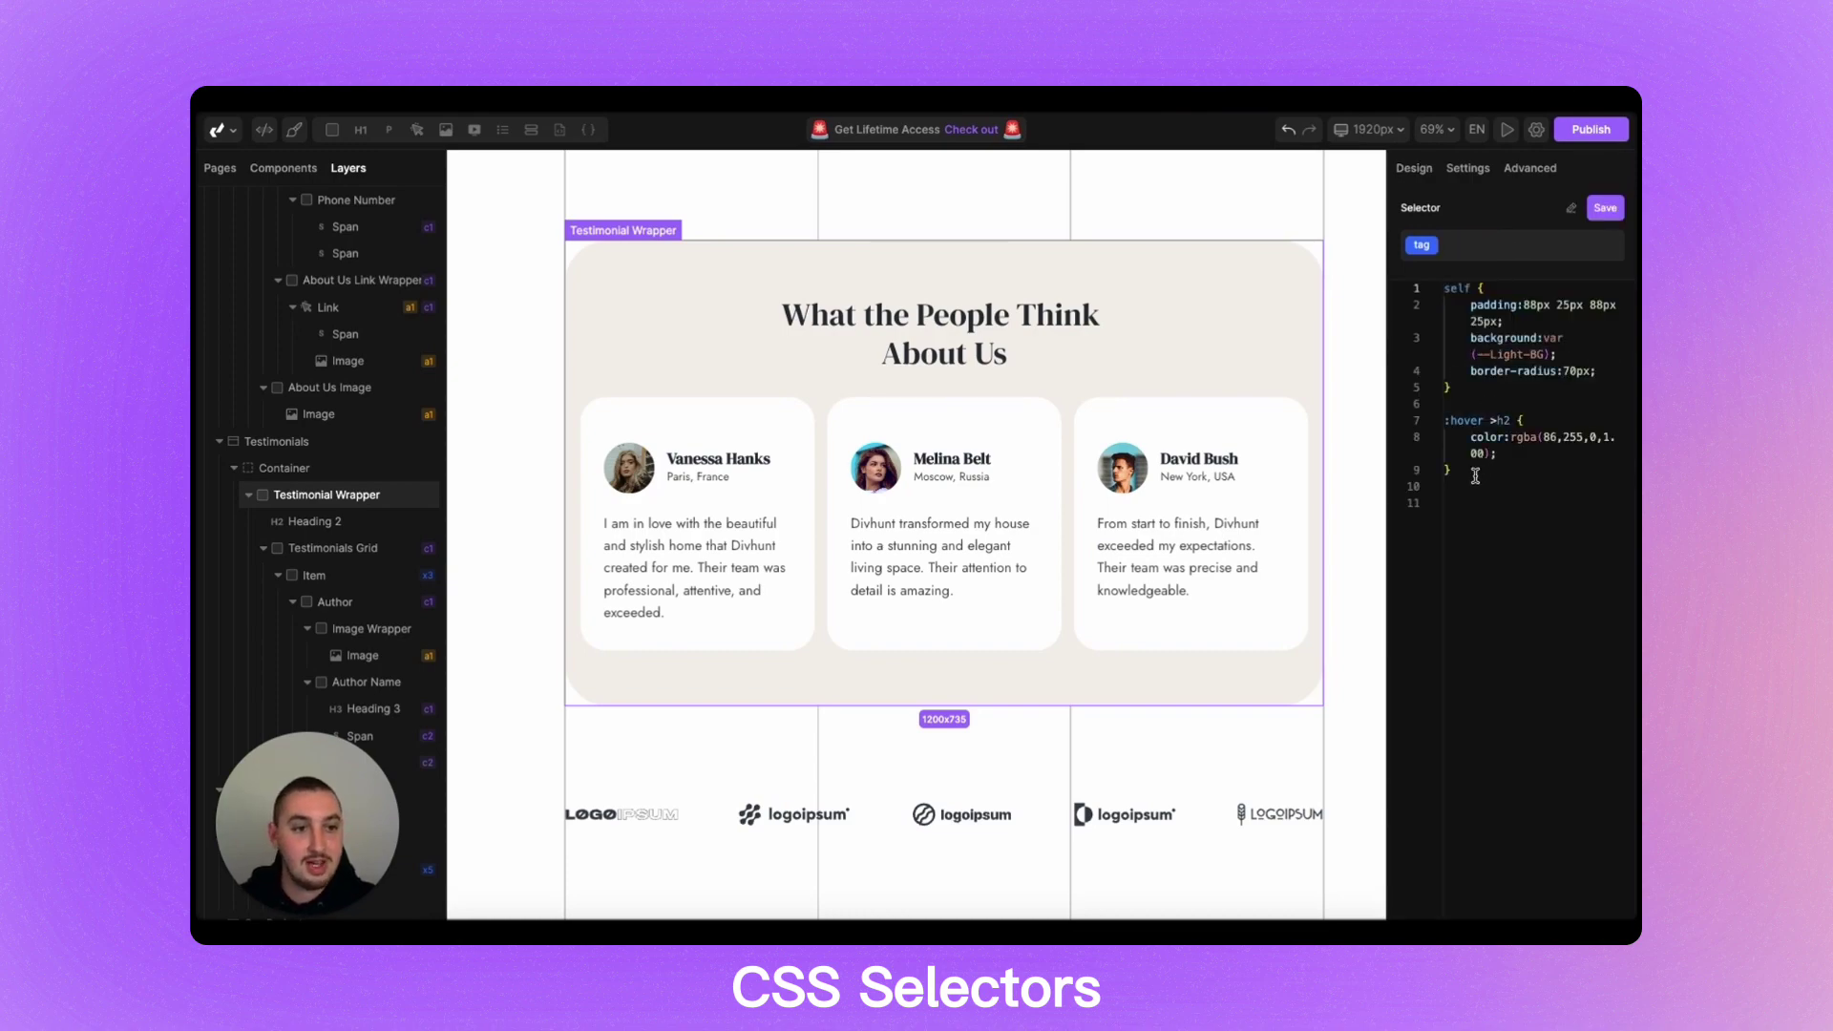
left_click(1530, 305)
key("BackSpace")
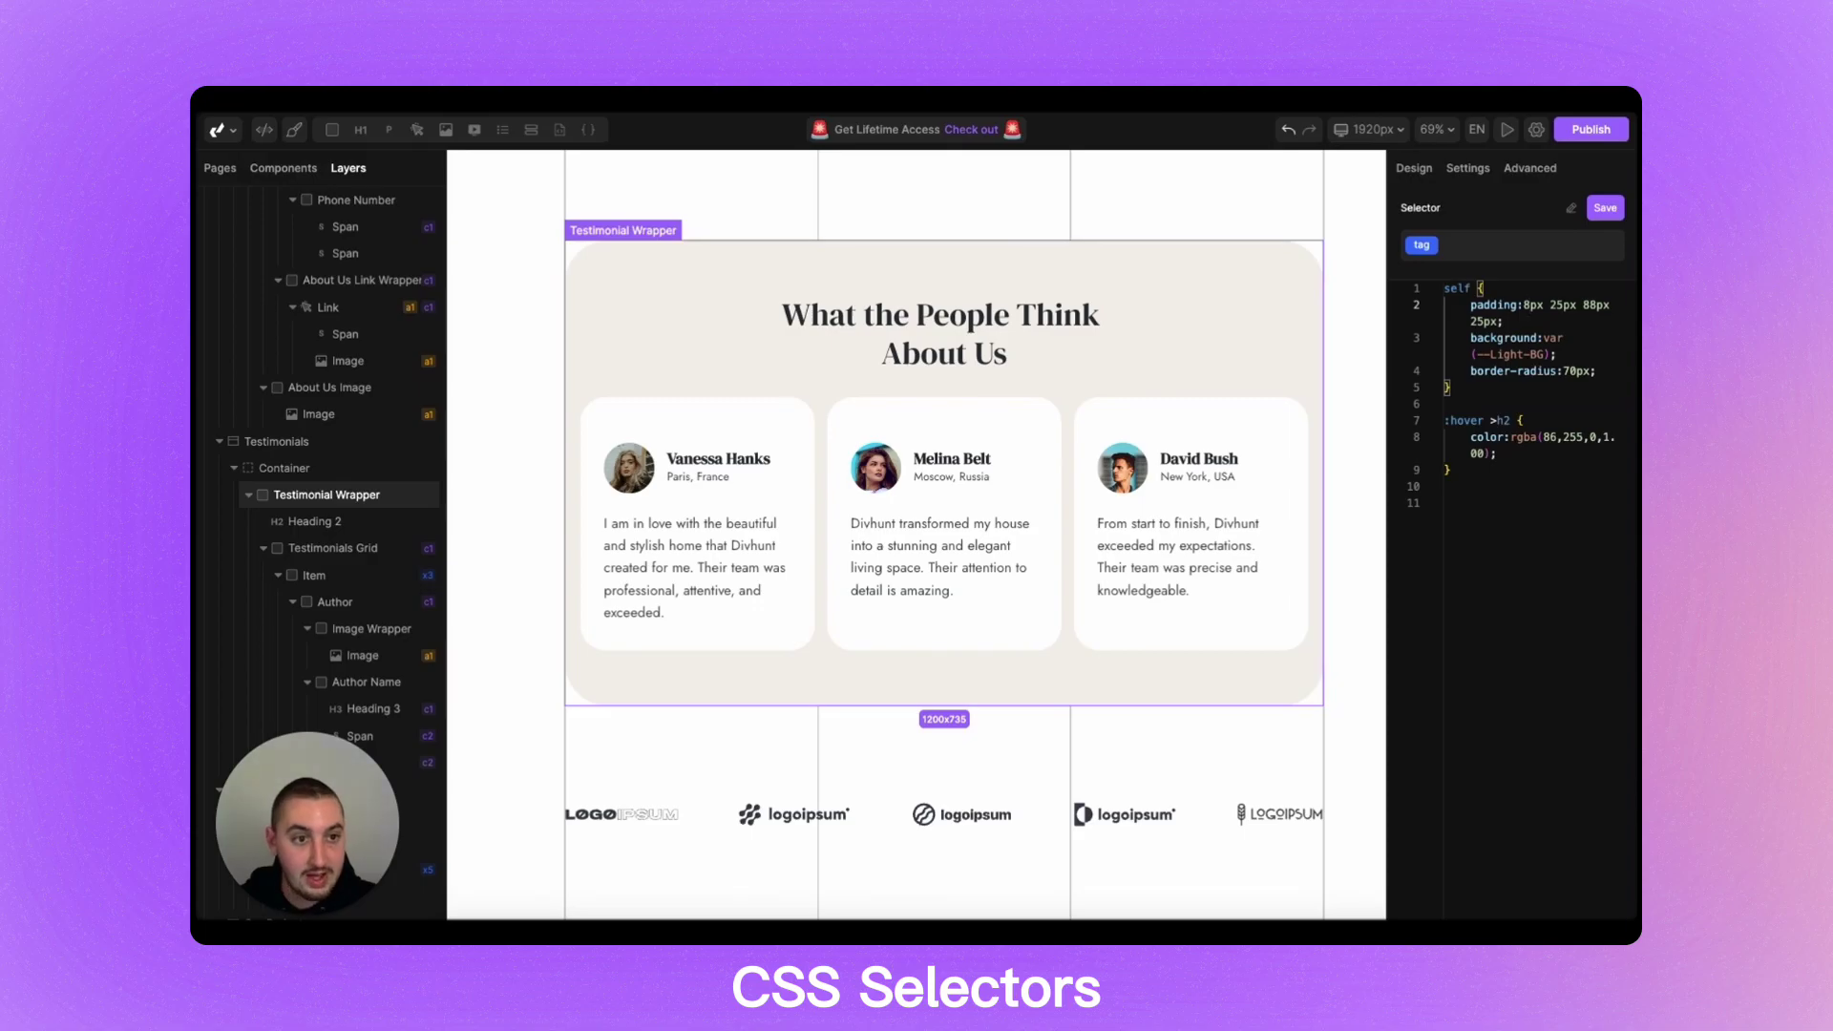
left_click(1605, 208)
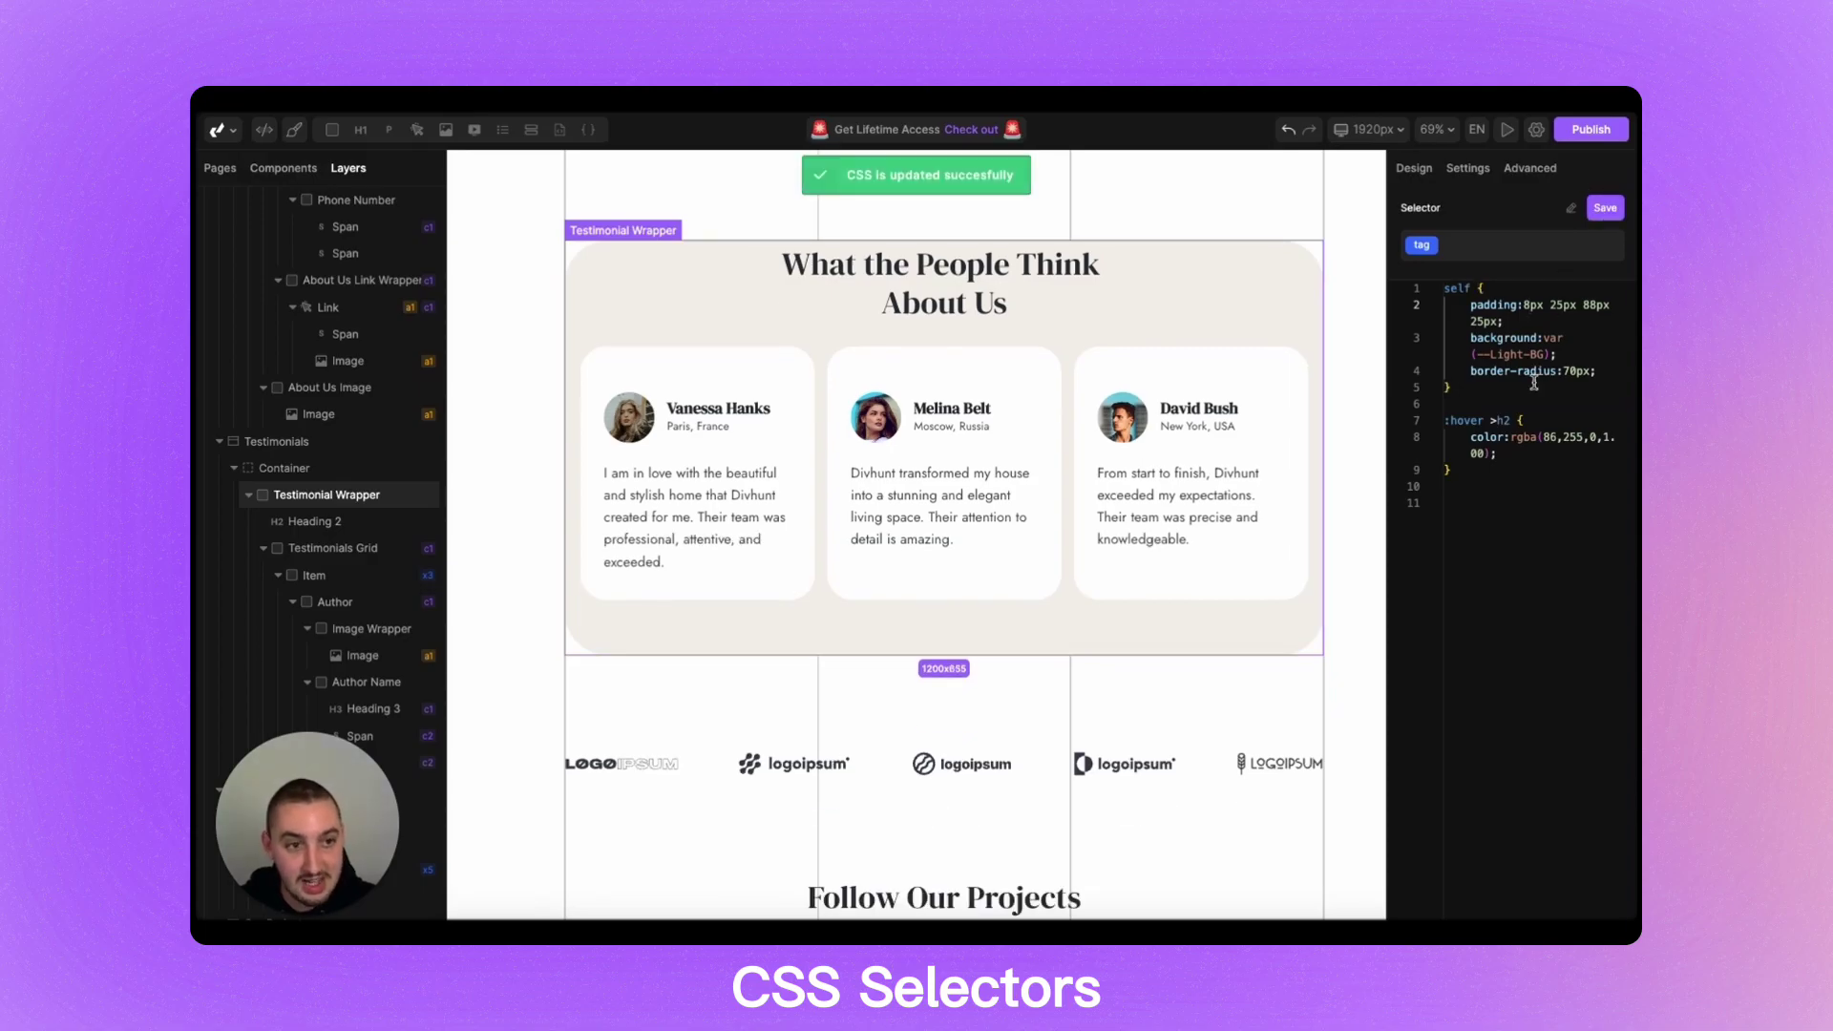
- Restore the top padding to 88px and save
double_click(1532, 304)
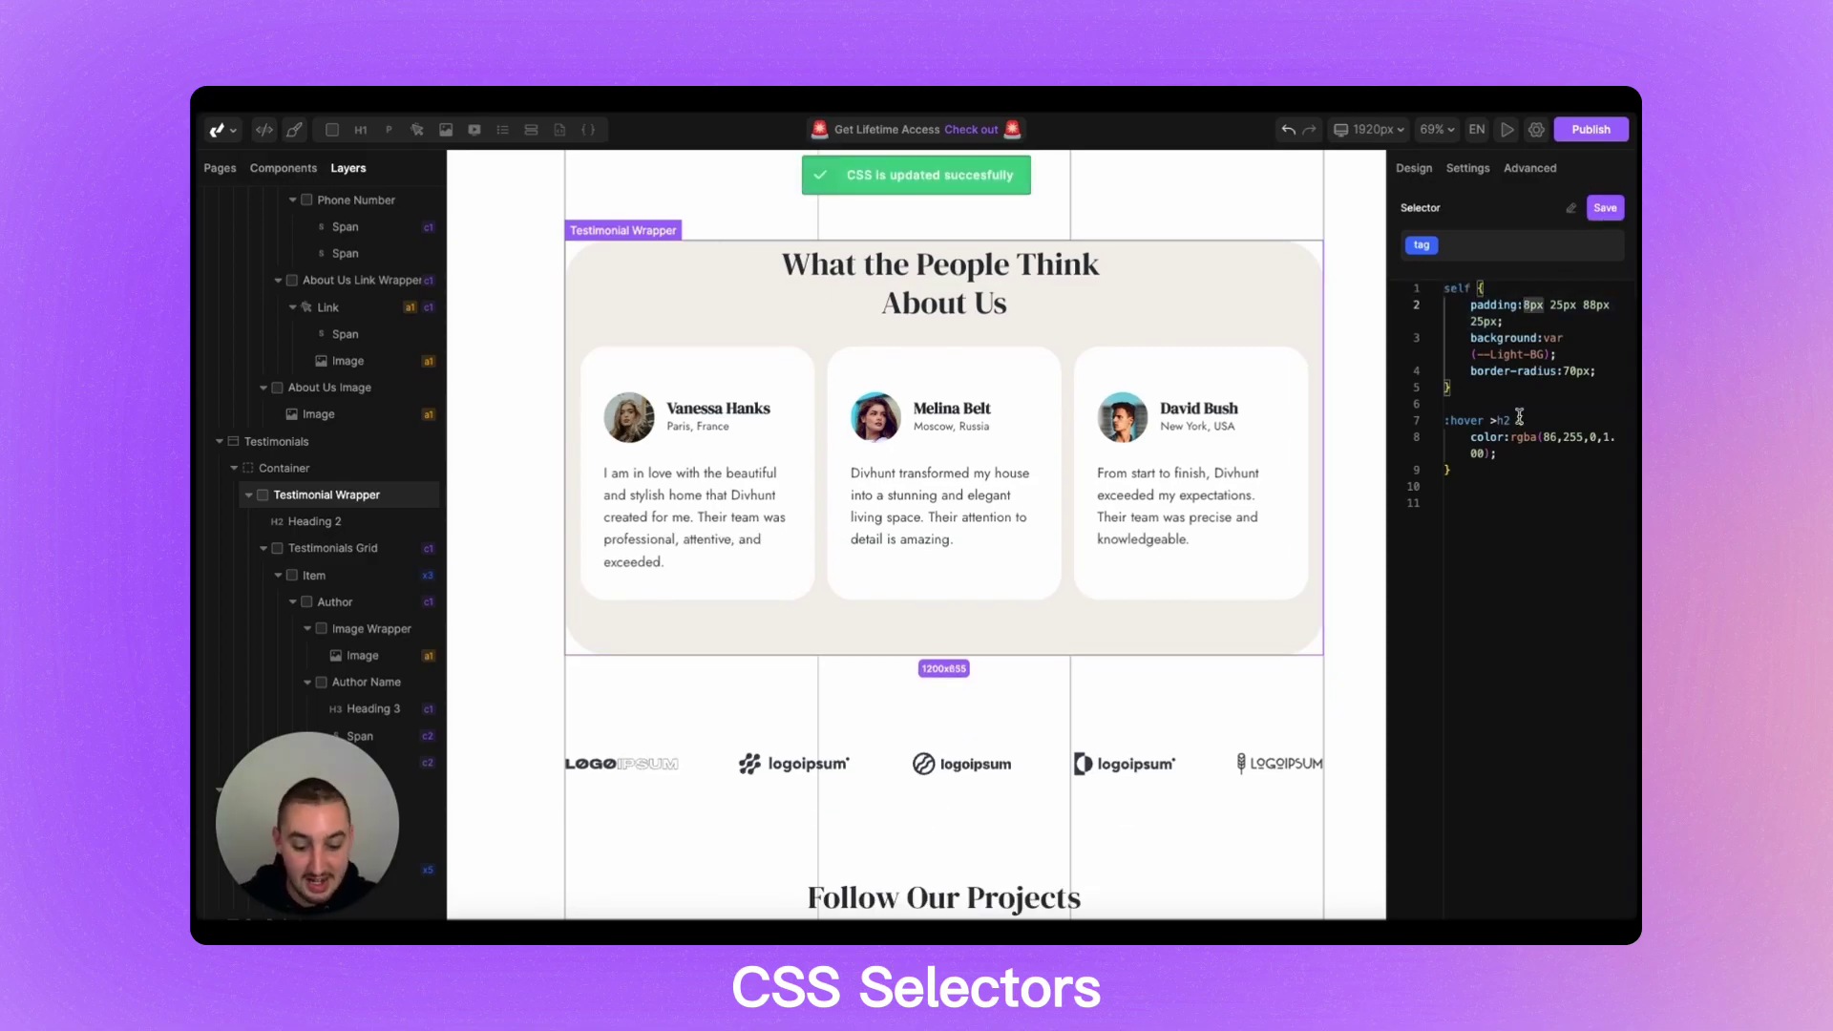
type("88px")
left_click(1605, 208)
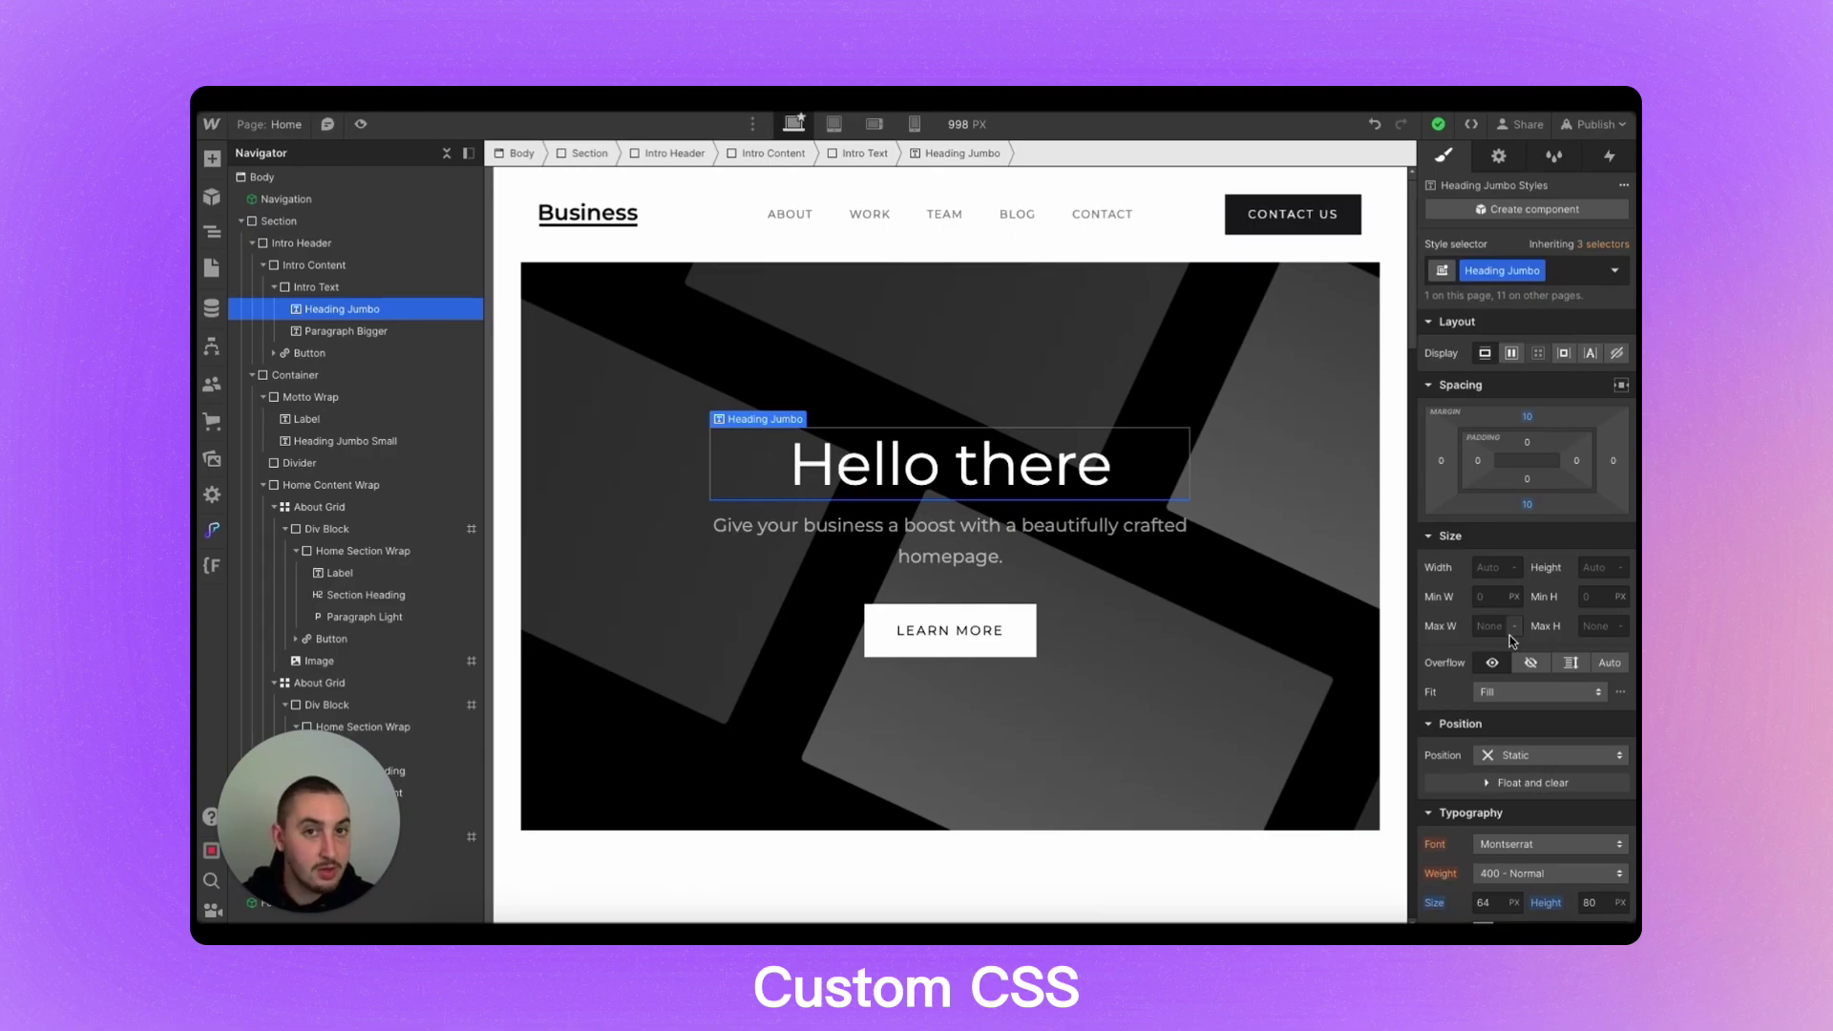
- Open the Add panel and scroll down to the Forms and Advanced elements
scroll(1516, 636, "down", 1)
scroll(1509, 635, "down", 3)
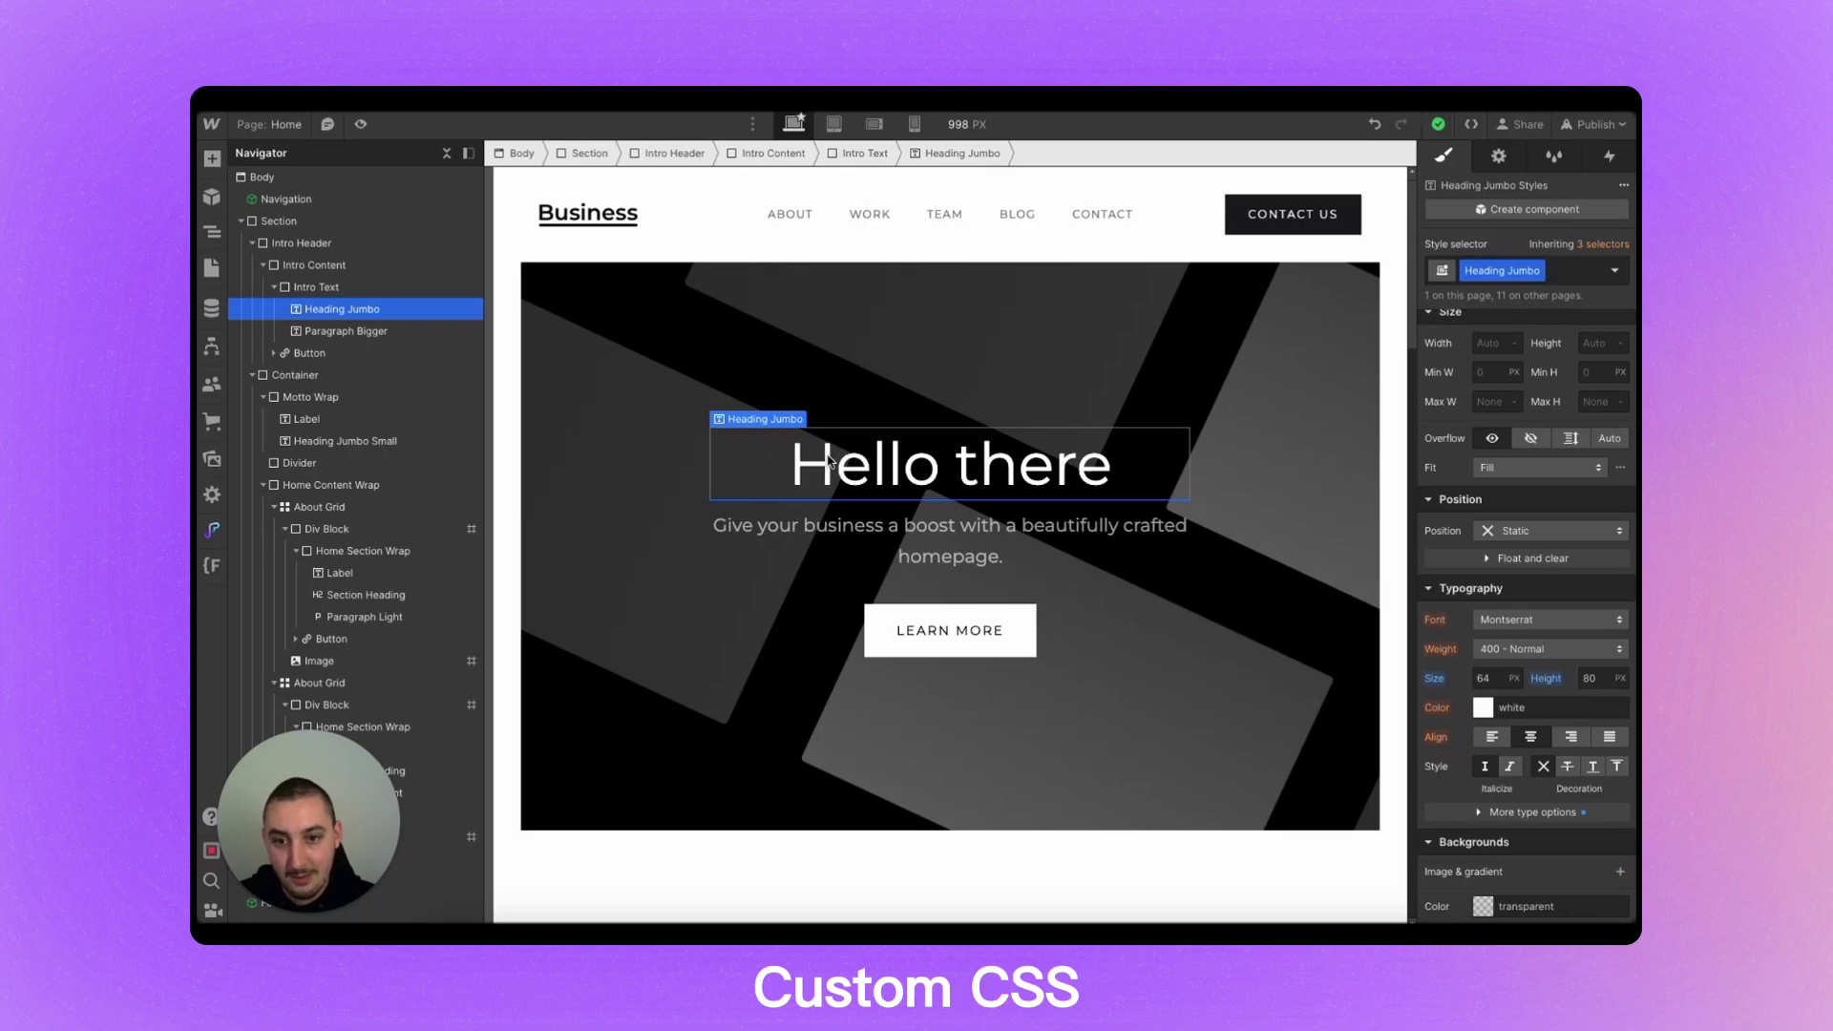
left_click(212, 160)
scroll(353, 465, "down", 5)
scroll(352, 464, "down", 10)
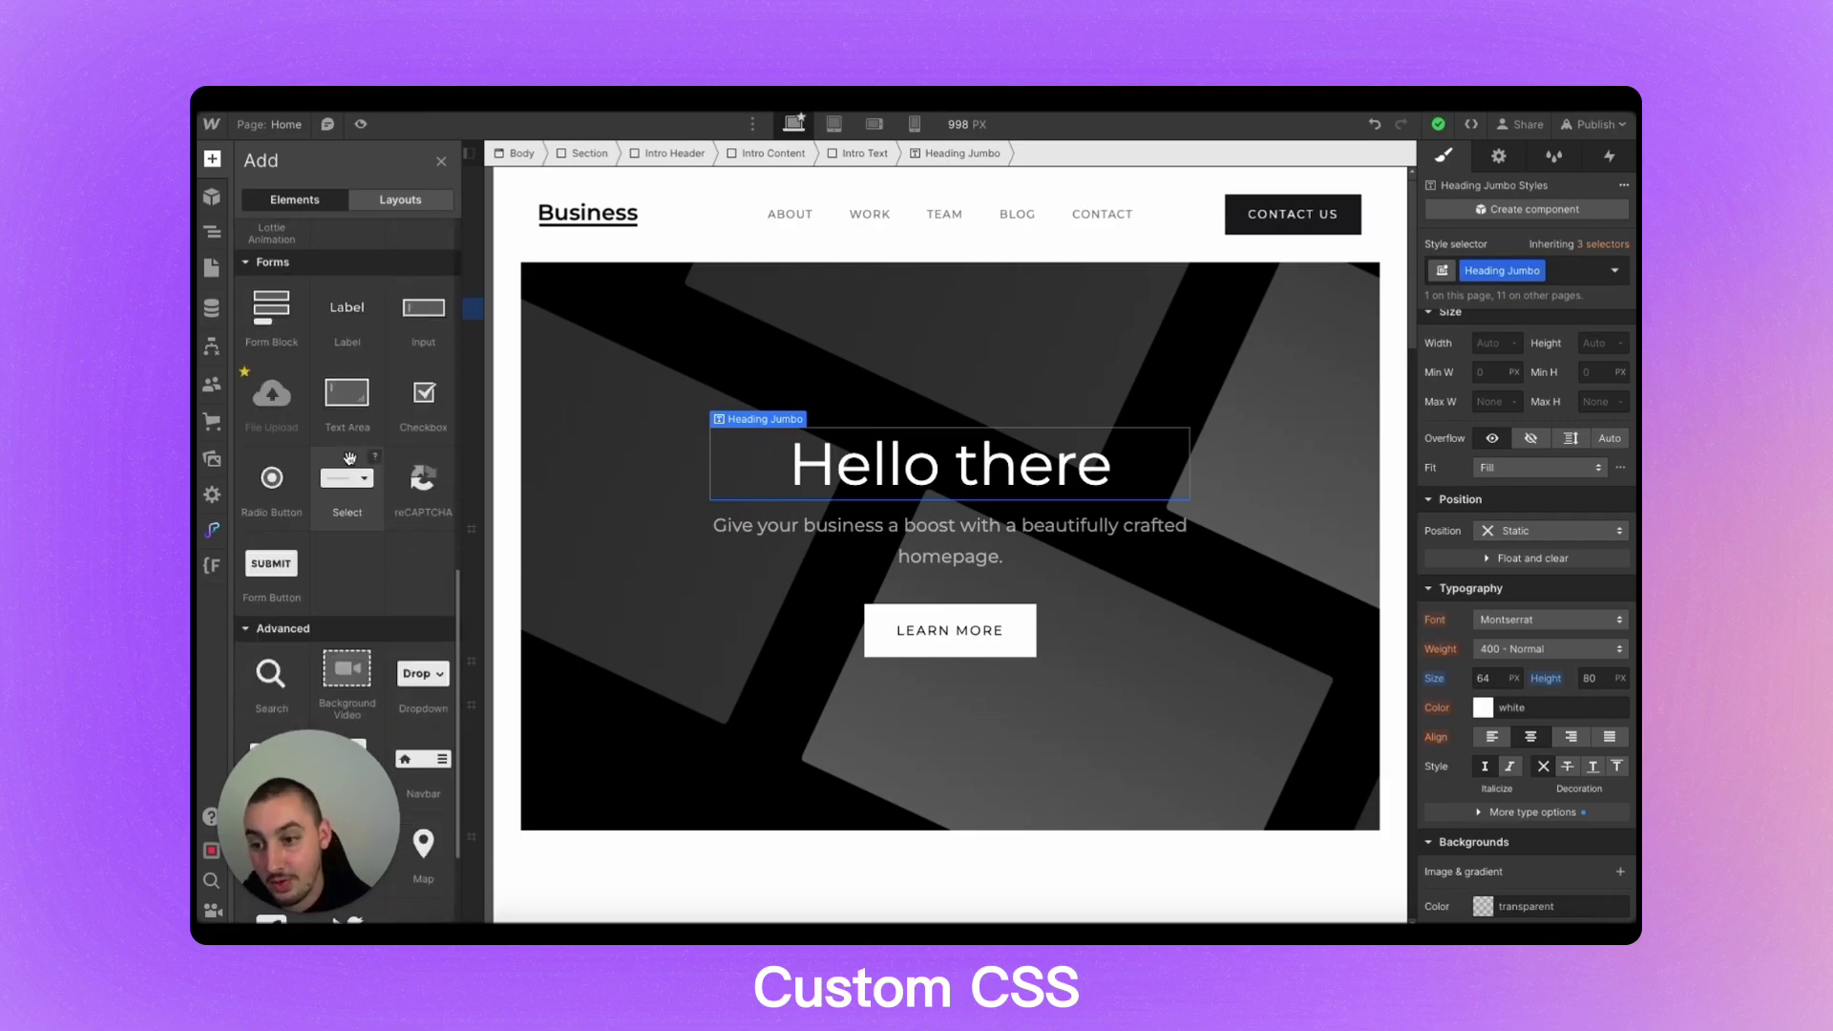
- Insert an HTML Embed with <style>.heading-jumbo { font-size: 20px !important; }</style>, then Save & Close
left_click(272, 597)
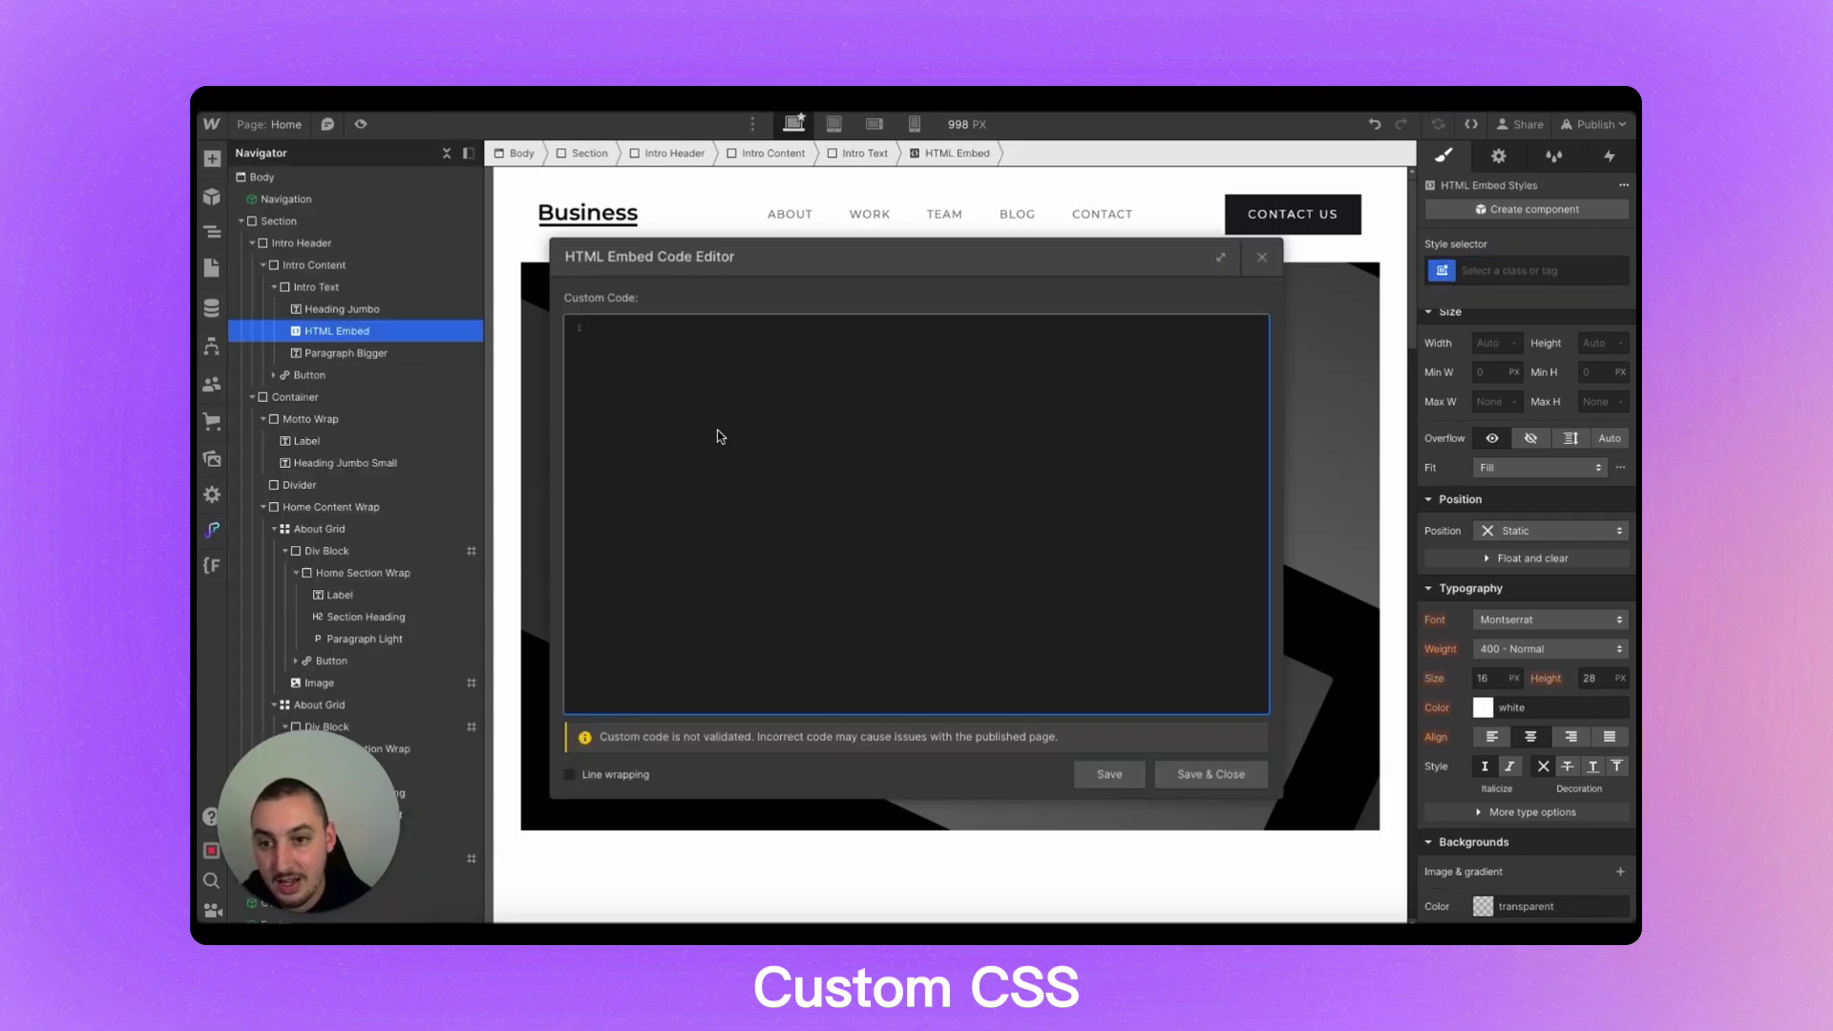
type("<s")
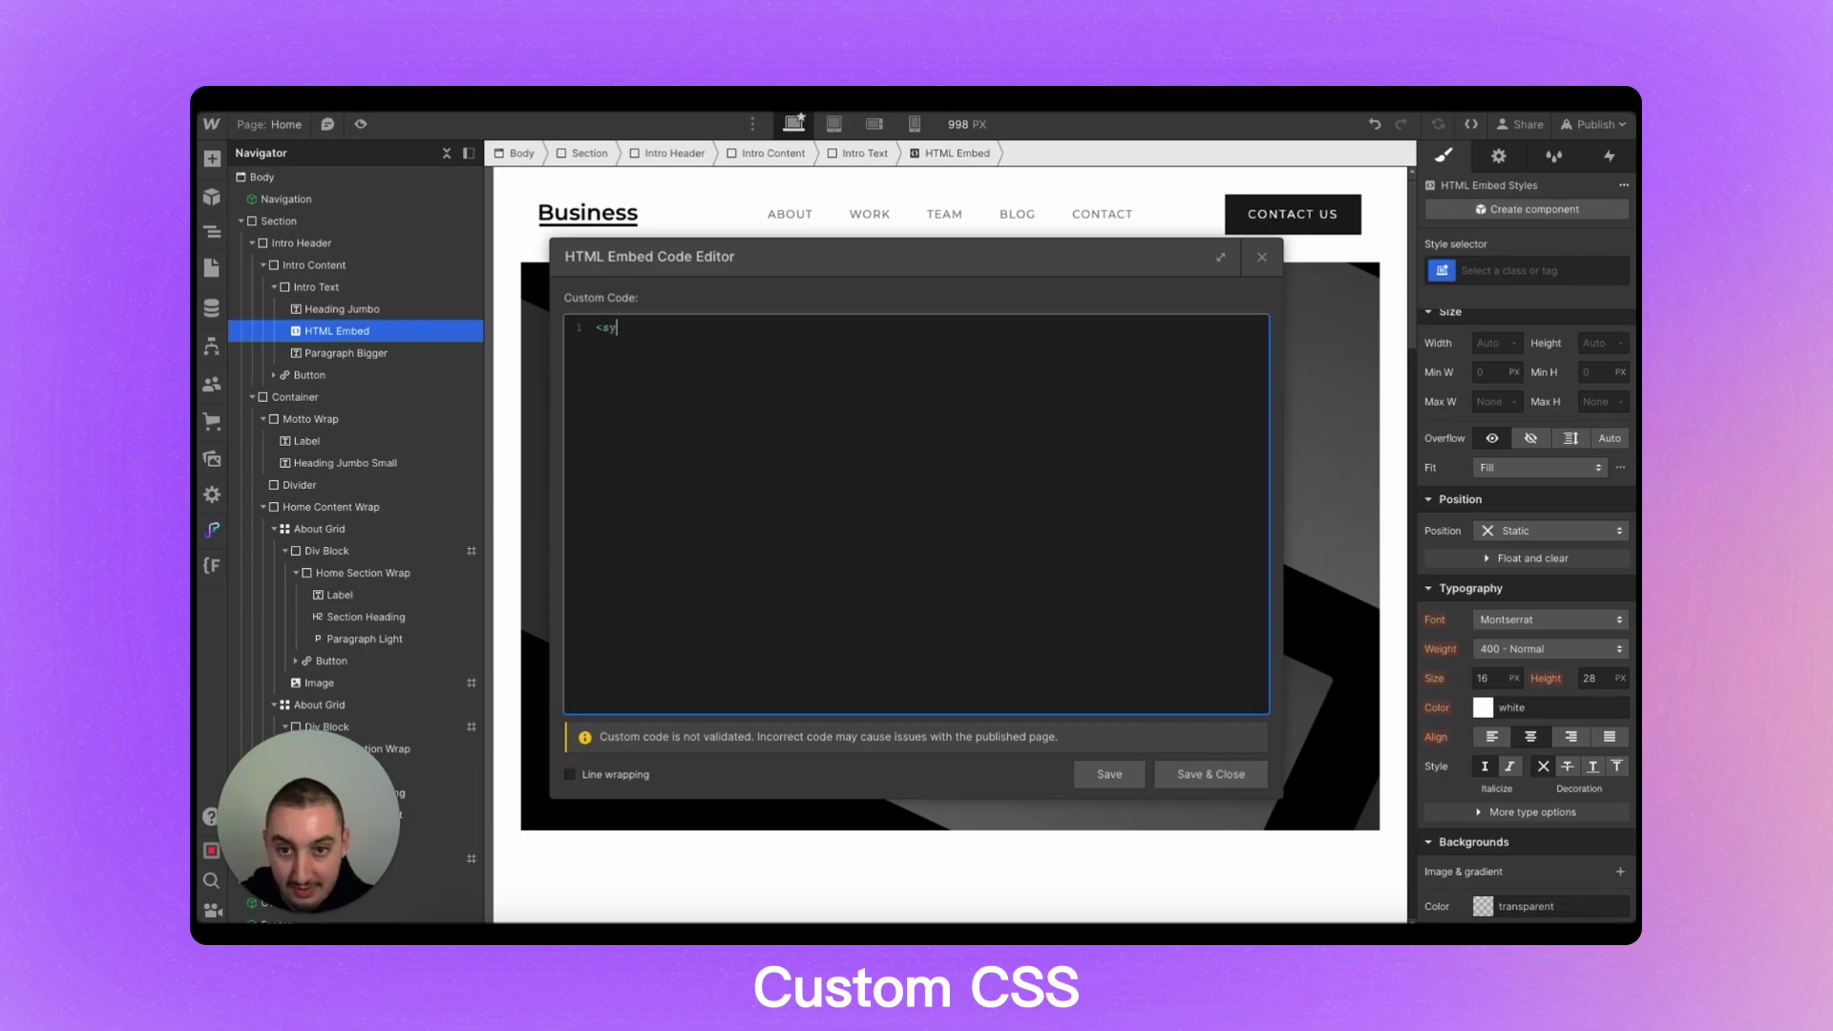
type("tyle")
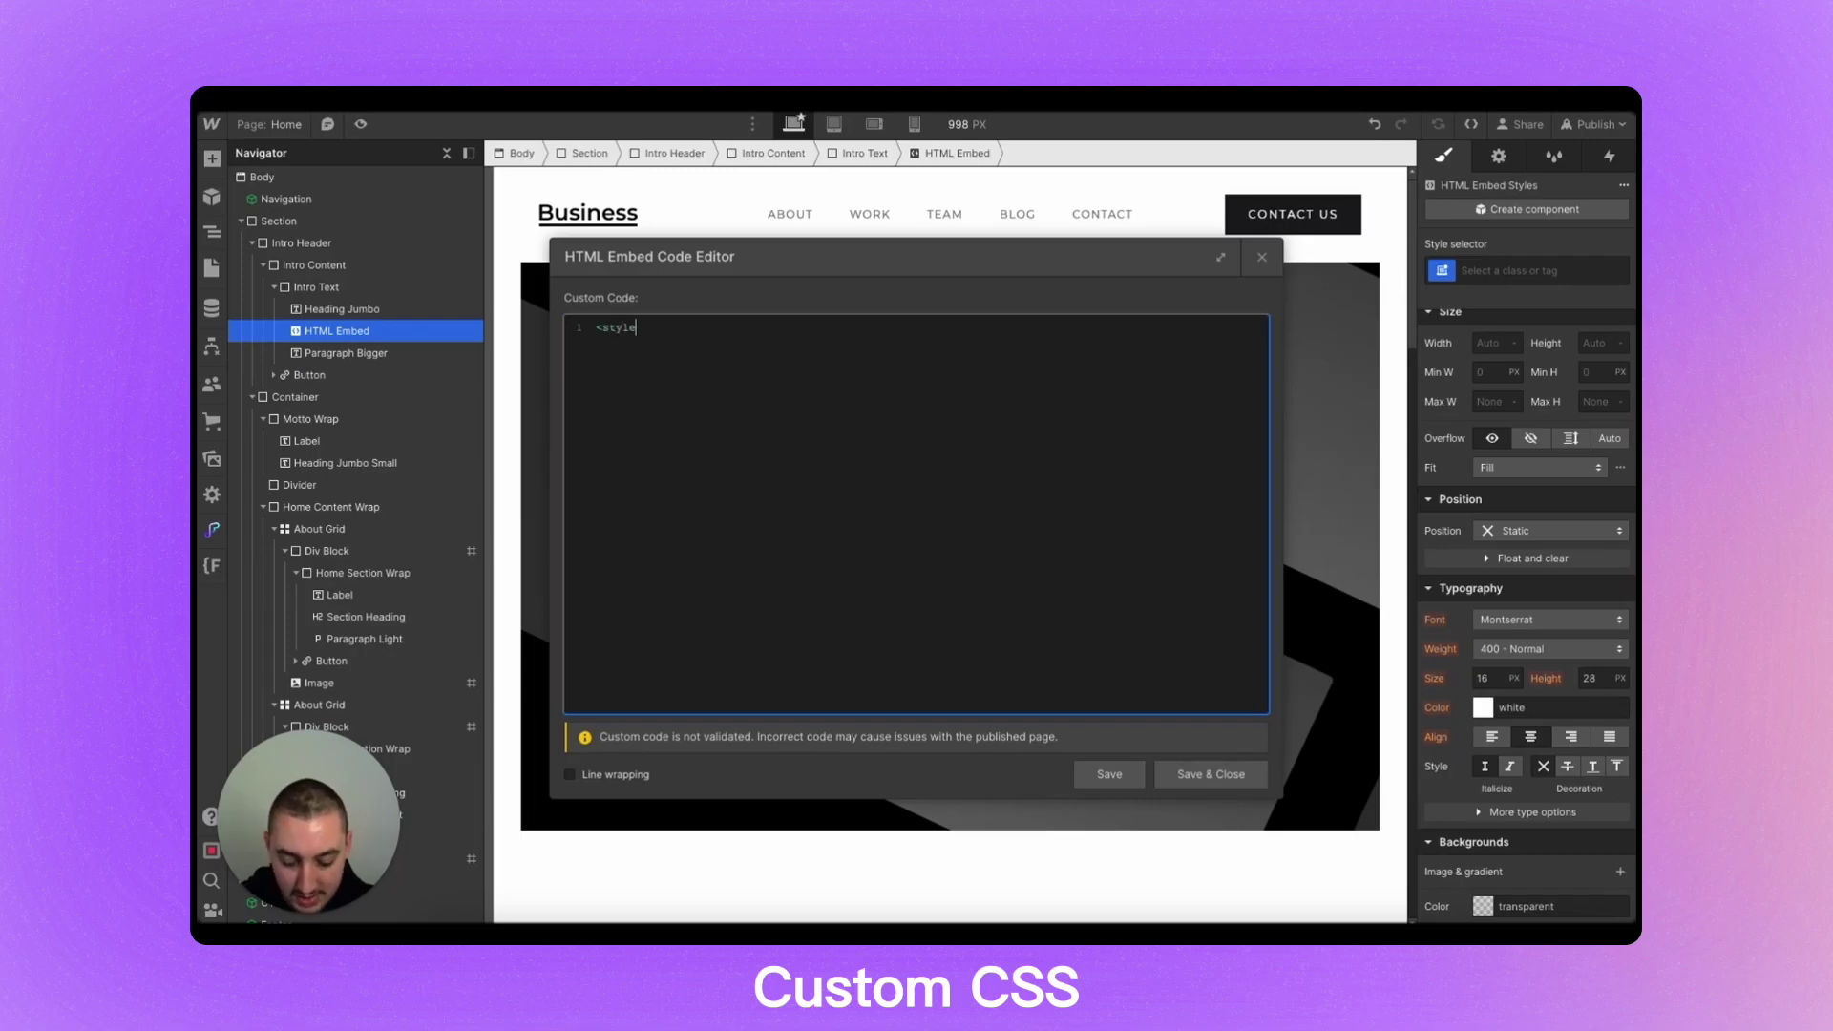
type("></st")
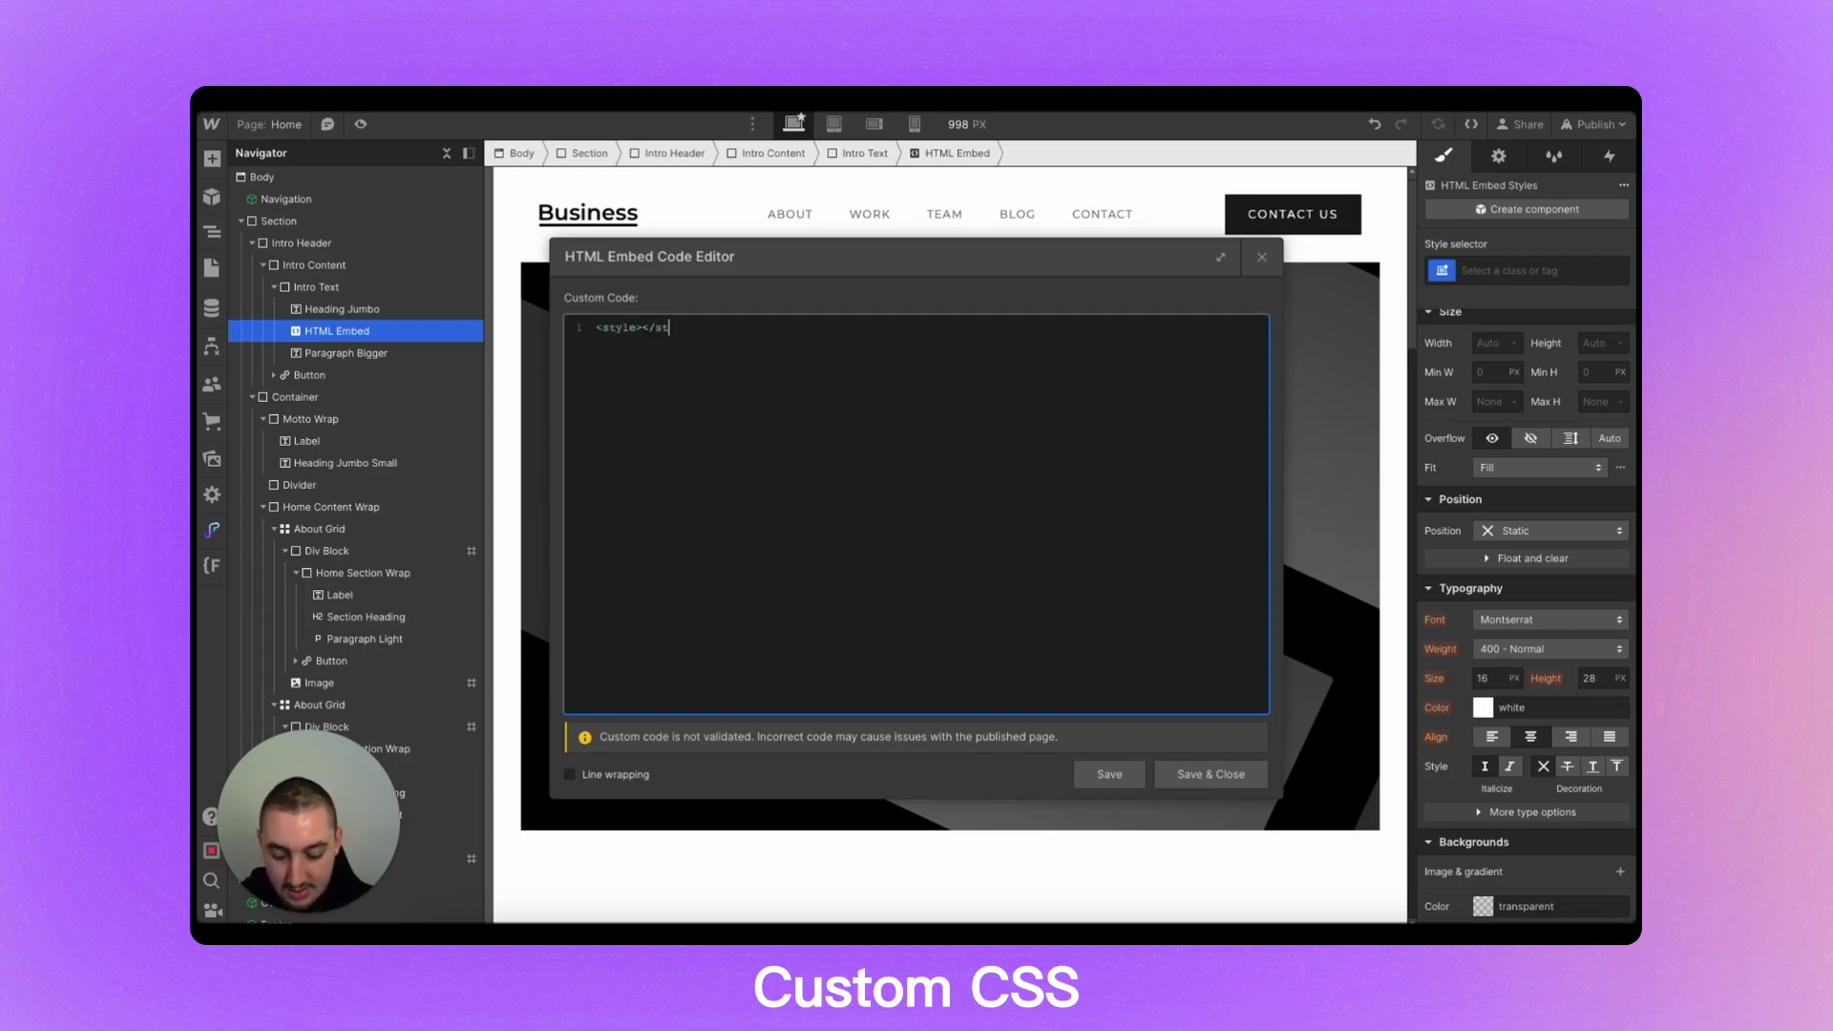
type("yle>")
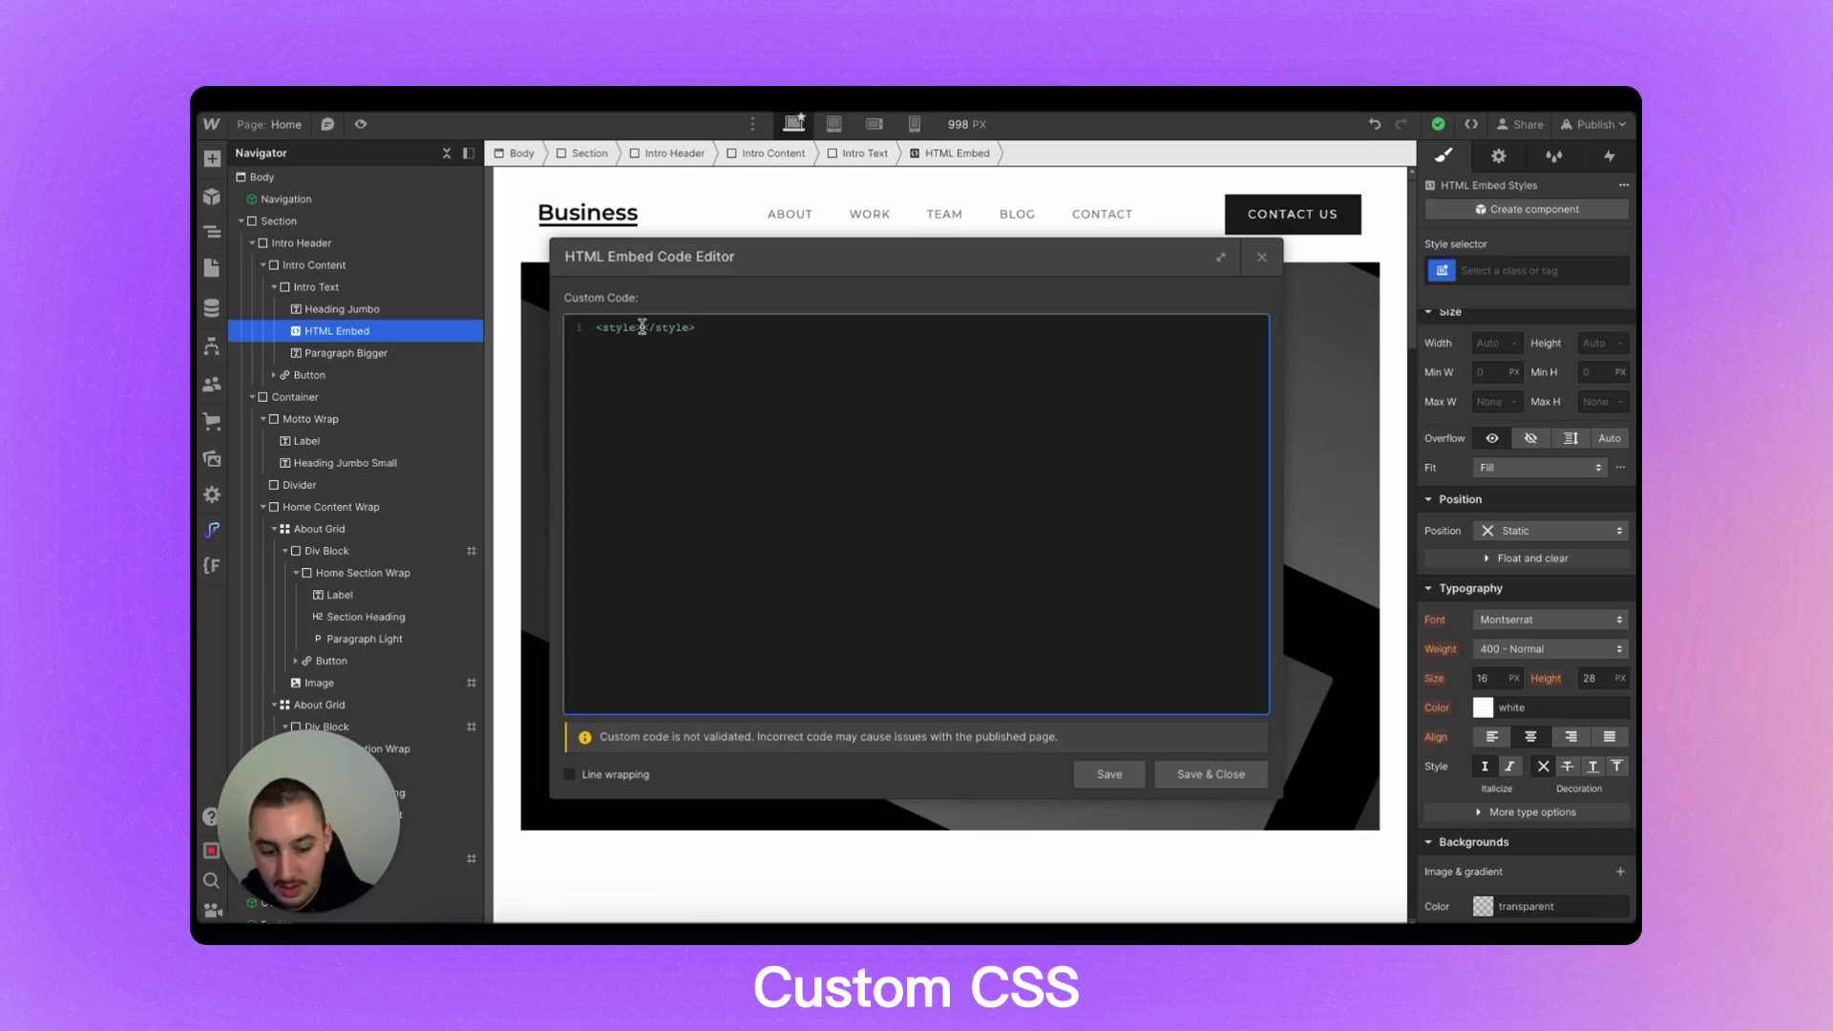
left_click(642, 328)
key("Return")
key("Return")
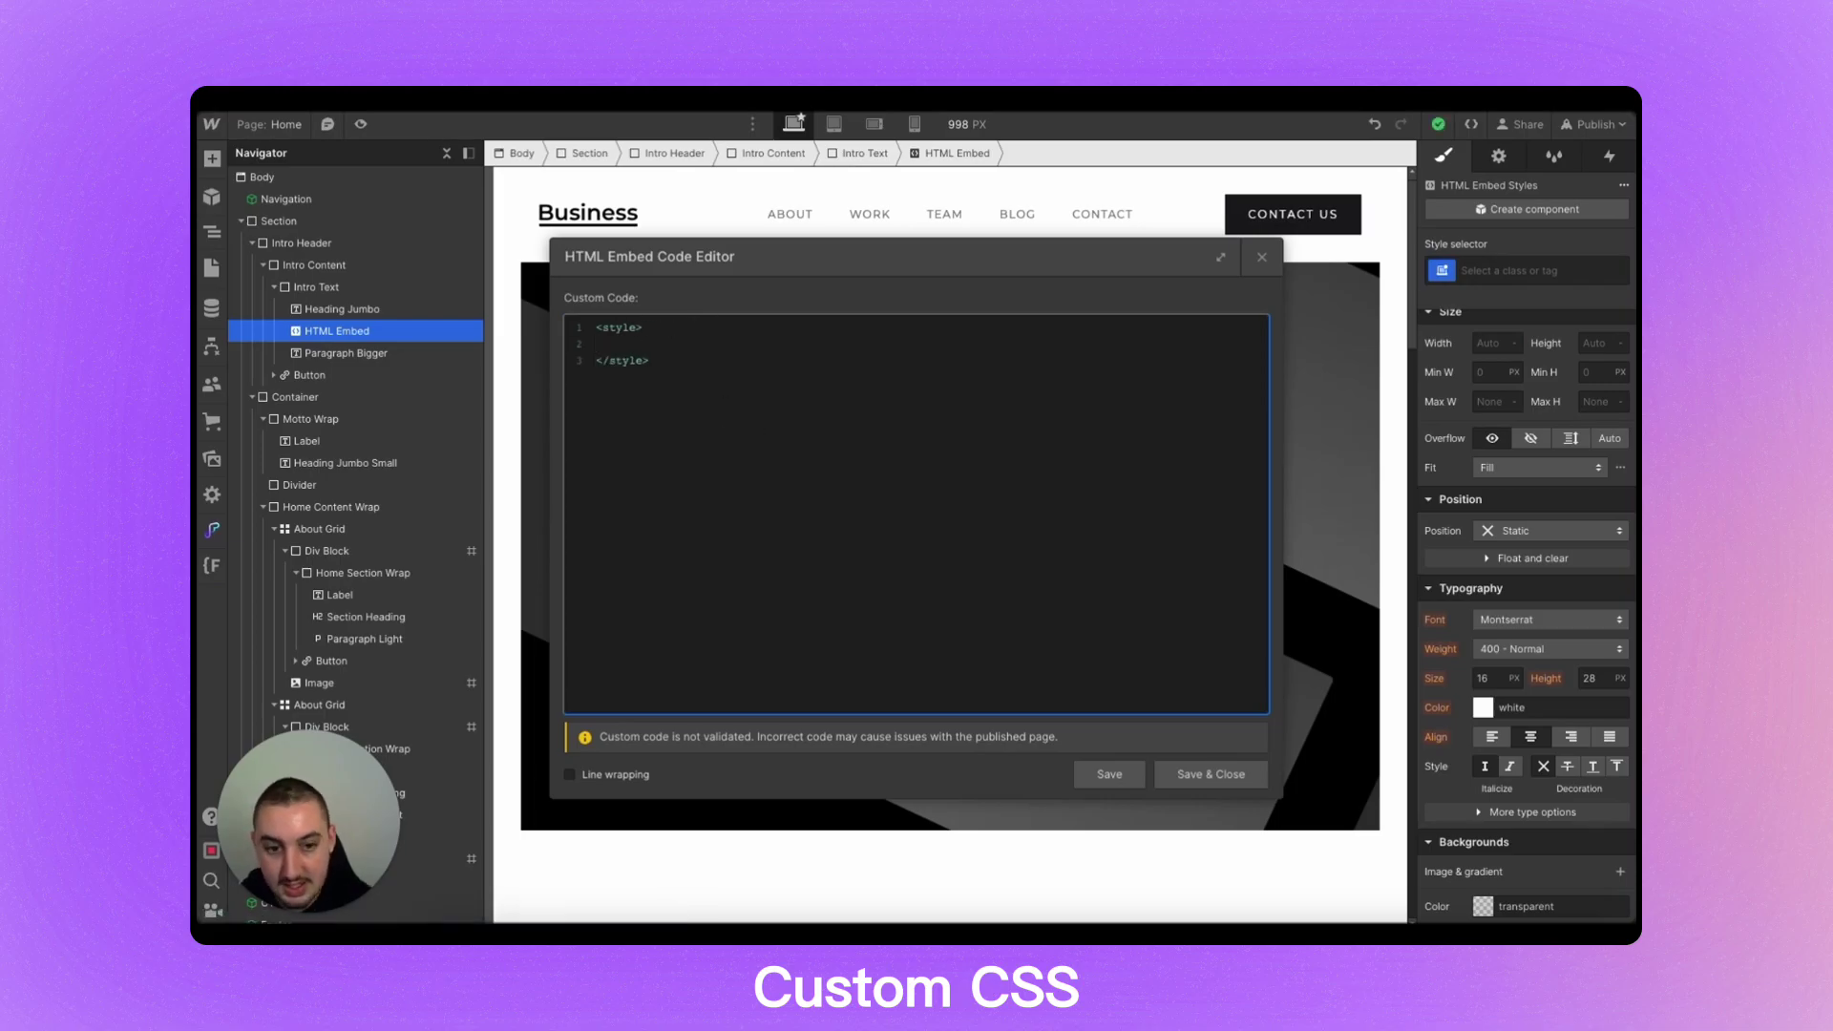
type(".heading-jumbo")
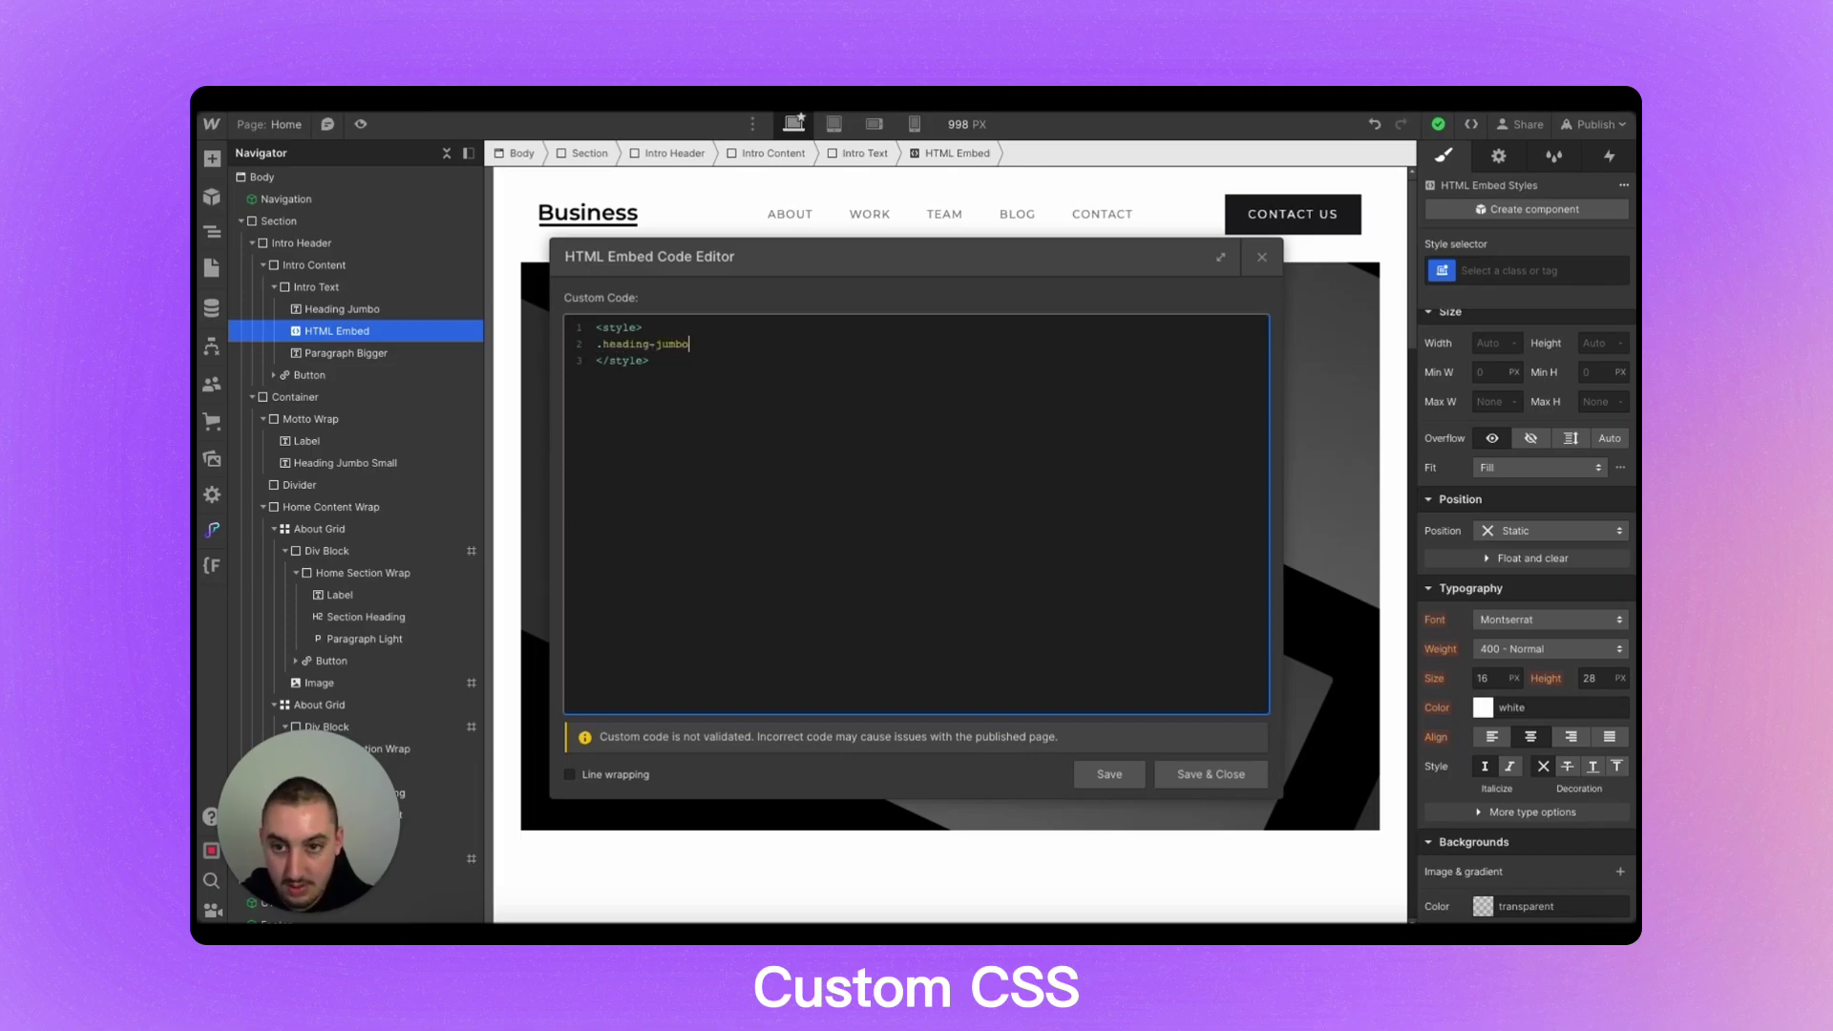
type(" {")
key("Return")
key("Return")
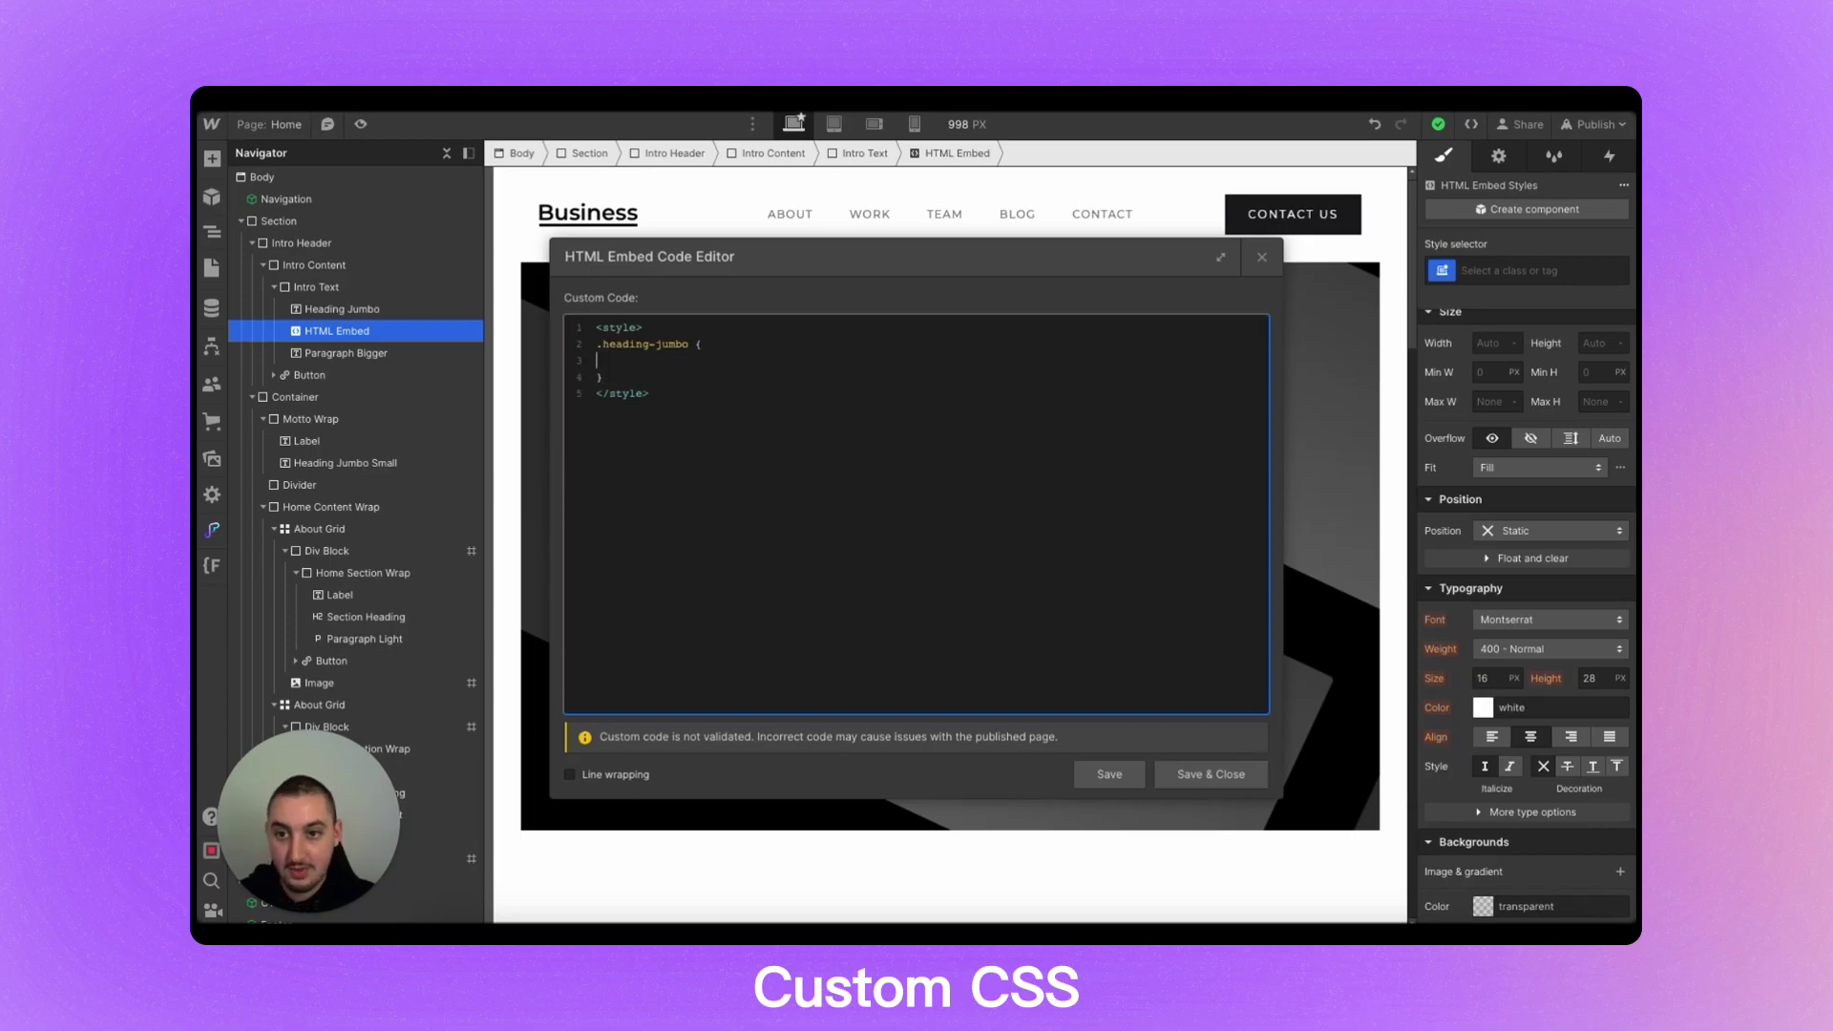
type("font-size:")
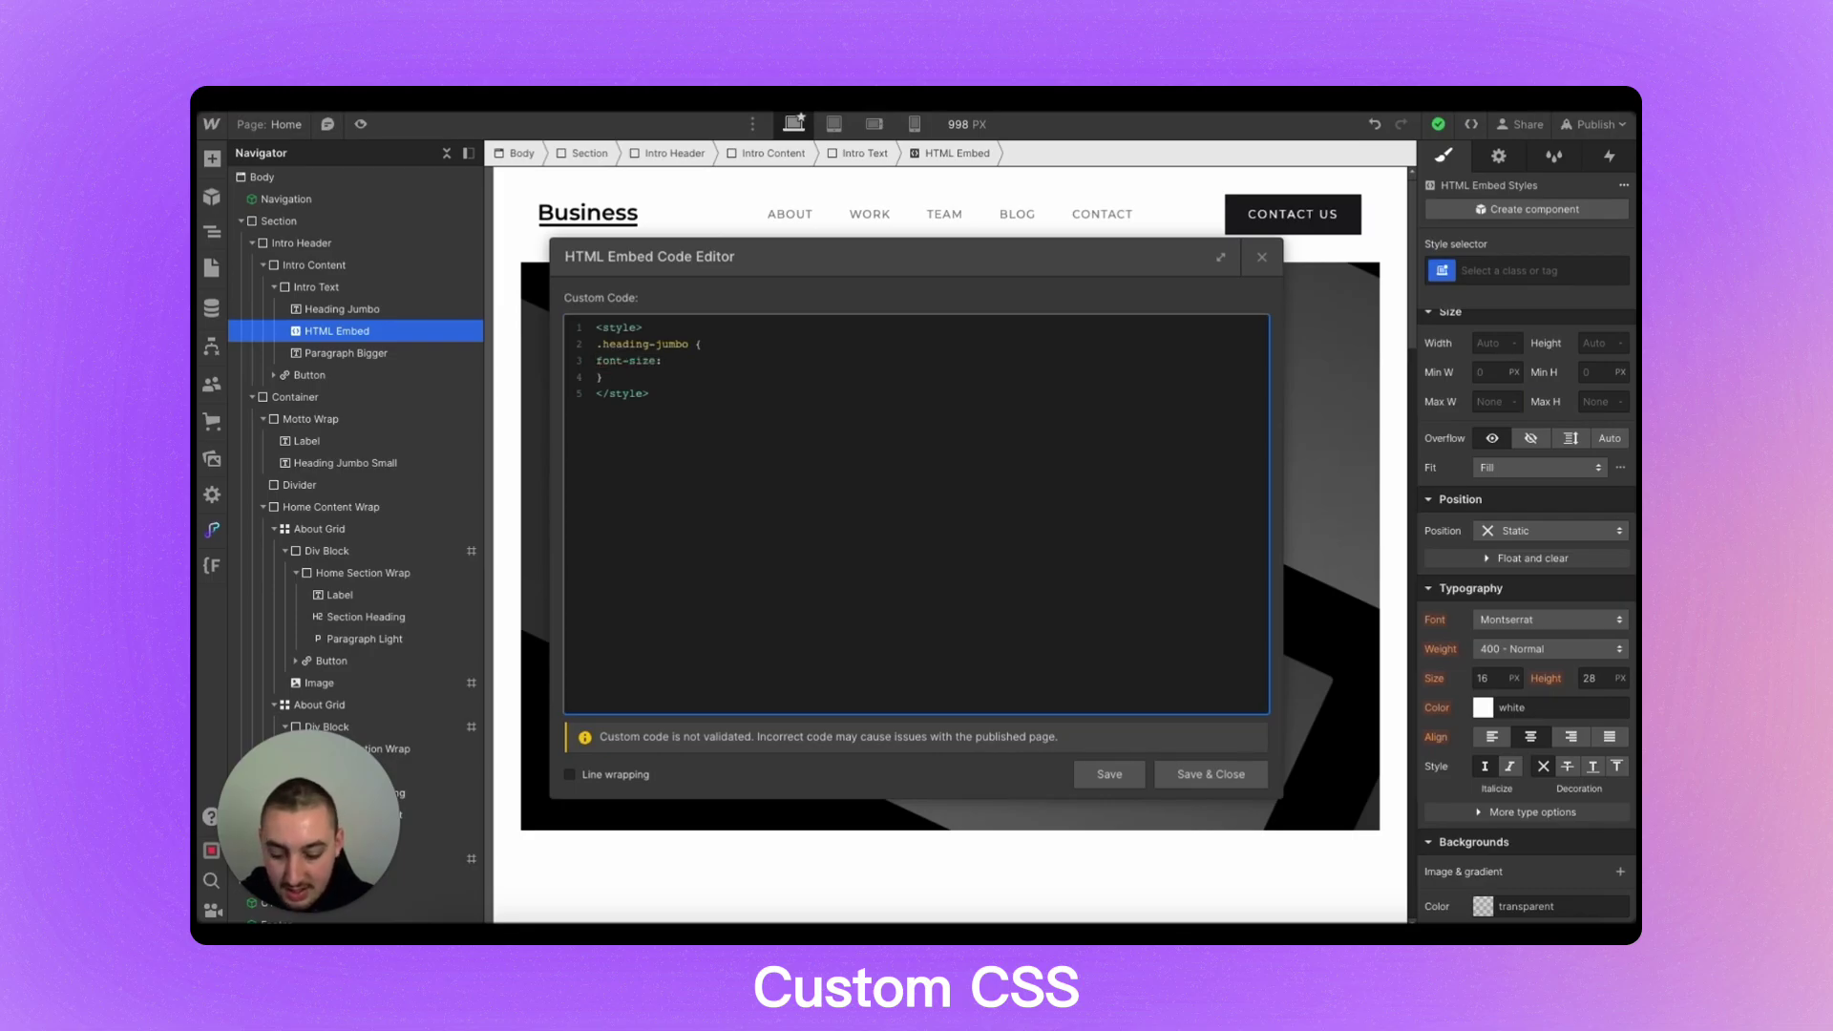
type(" 20px !important;")
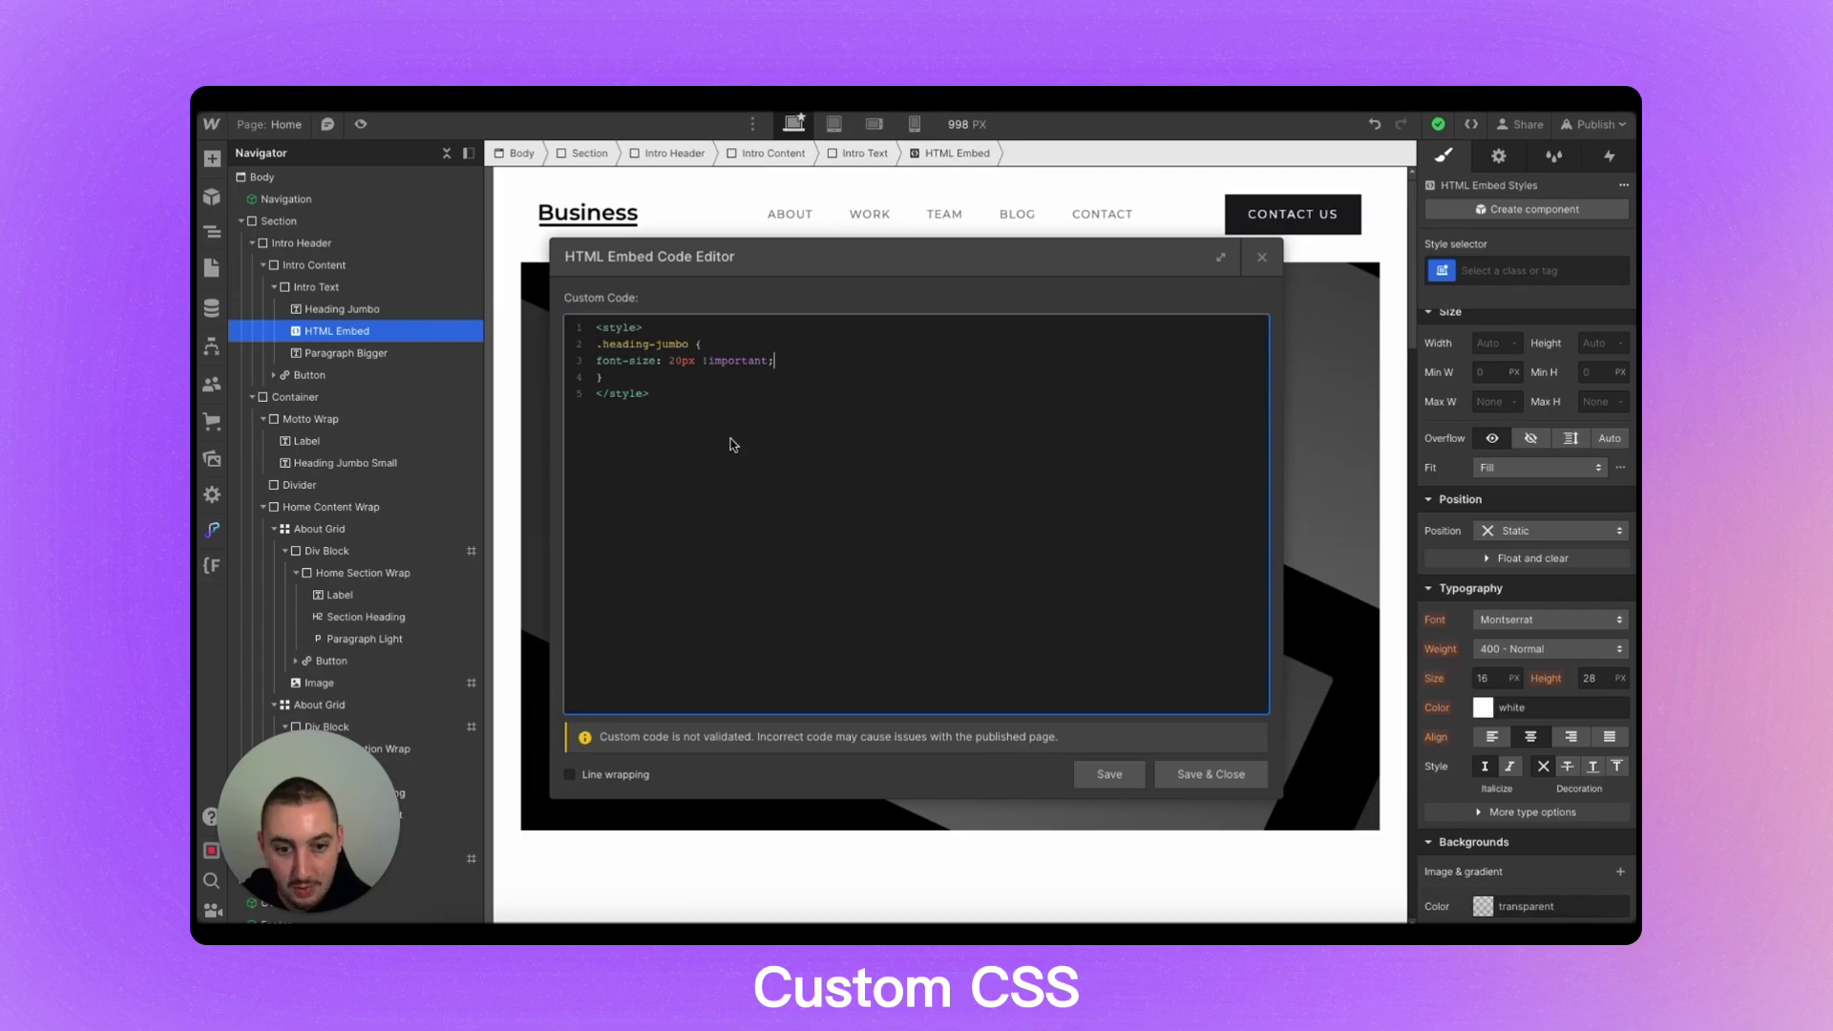
left_click(1193, 771)
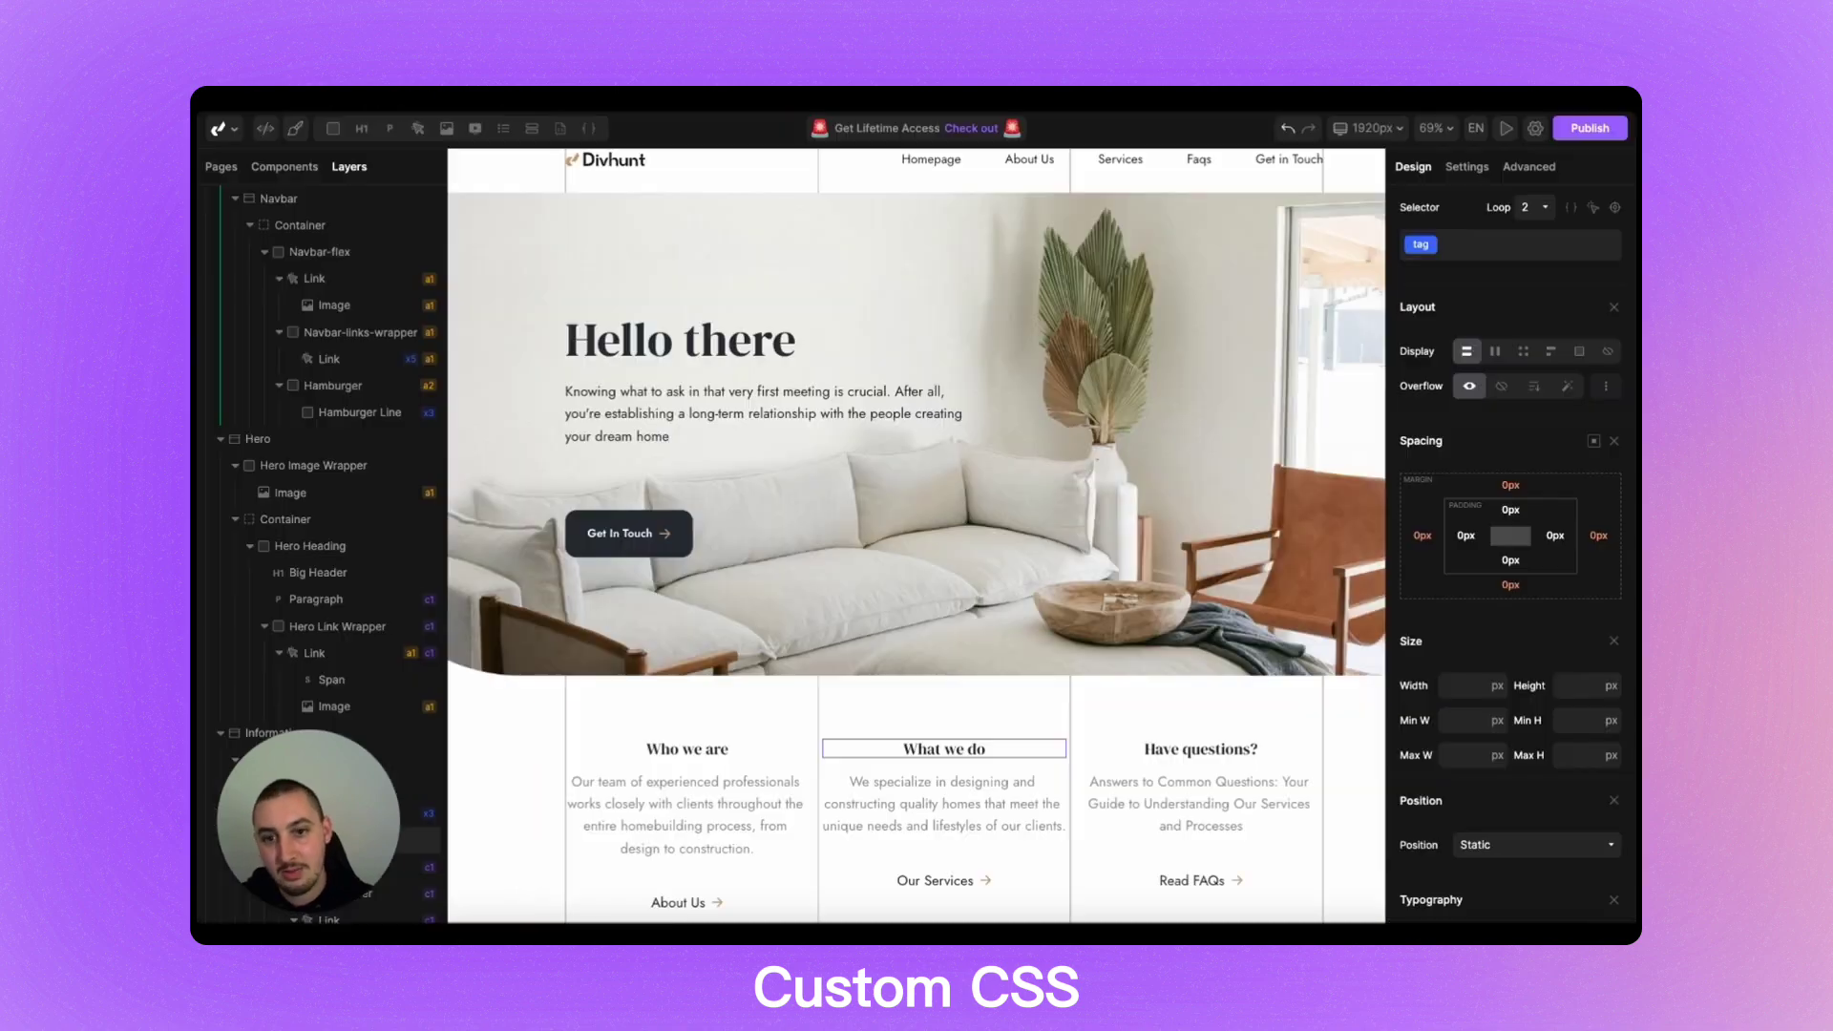
- Select the Hello there heading and save font-size: 20px; in its custom CSS rule
left_click(673, 356)
scroll(649, 353, "up", 1)
scroll(648, 401, "up", 2)
scroll(651, 464, "up", 4)
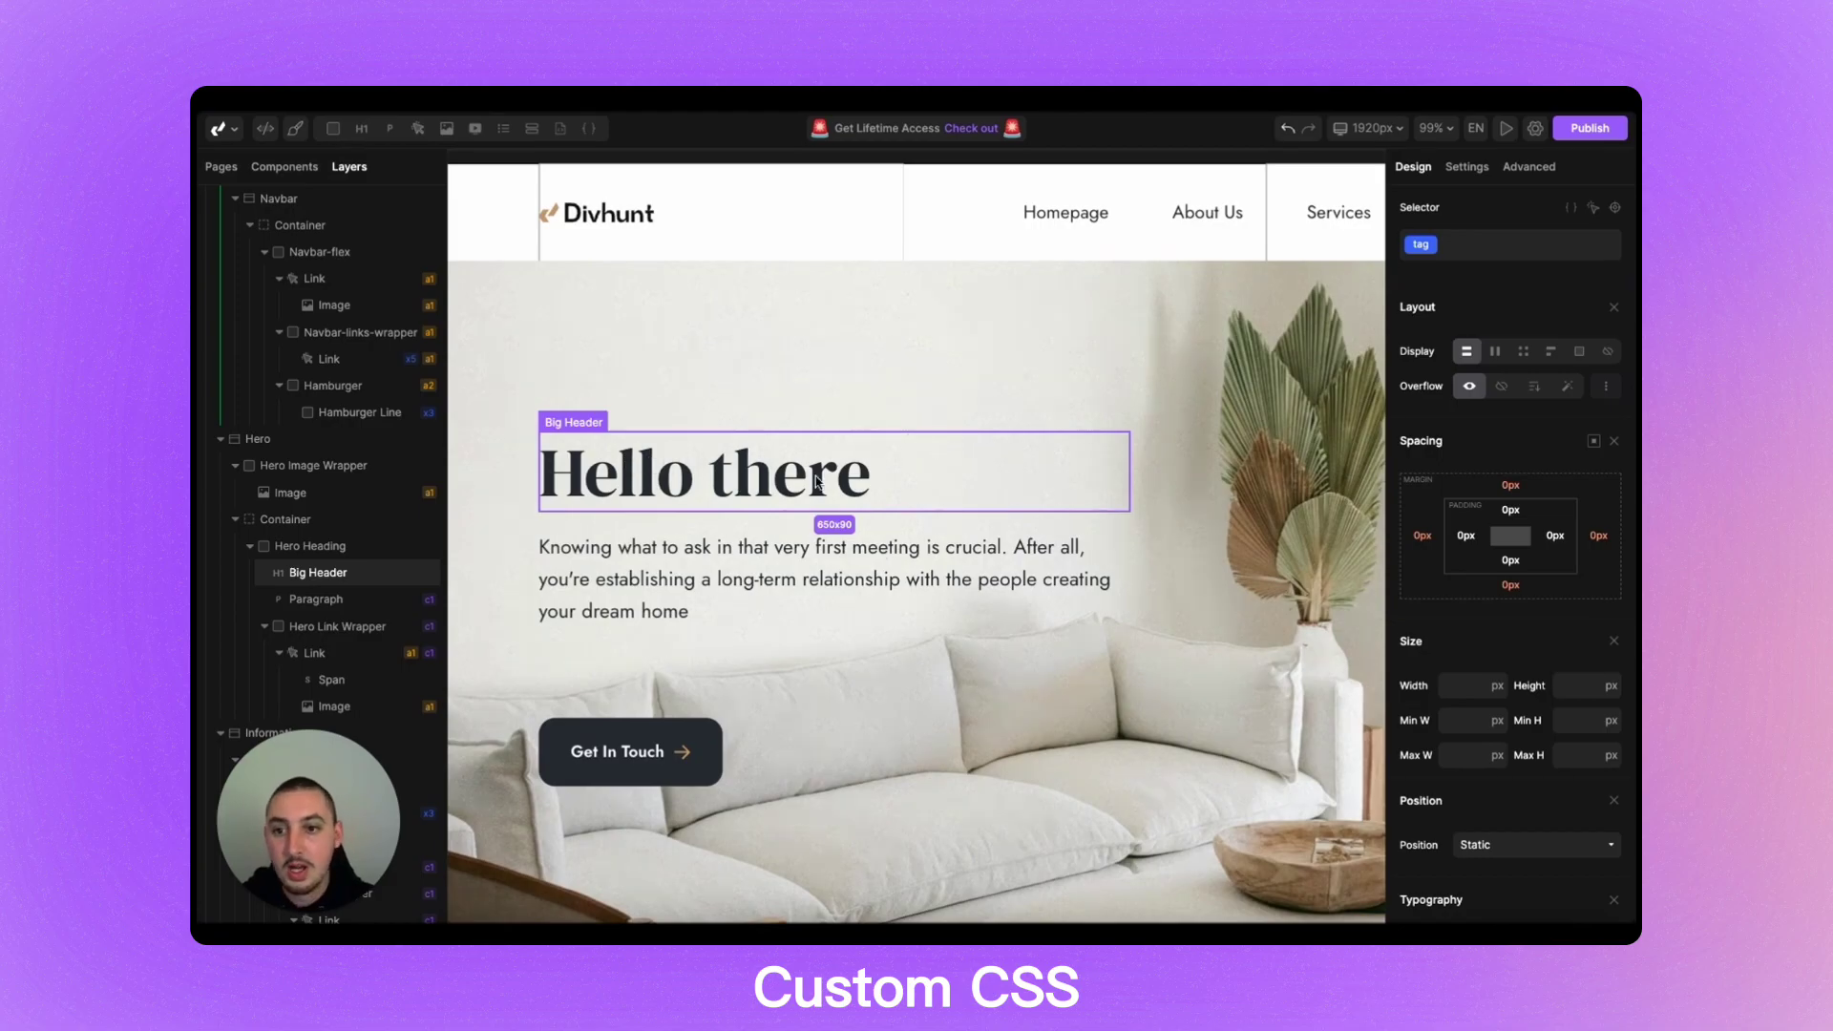
left_click(1570, 207)
left_click(1466, 308)
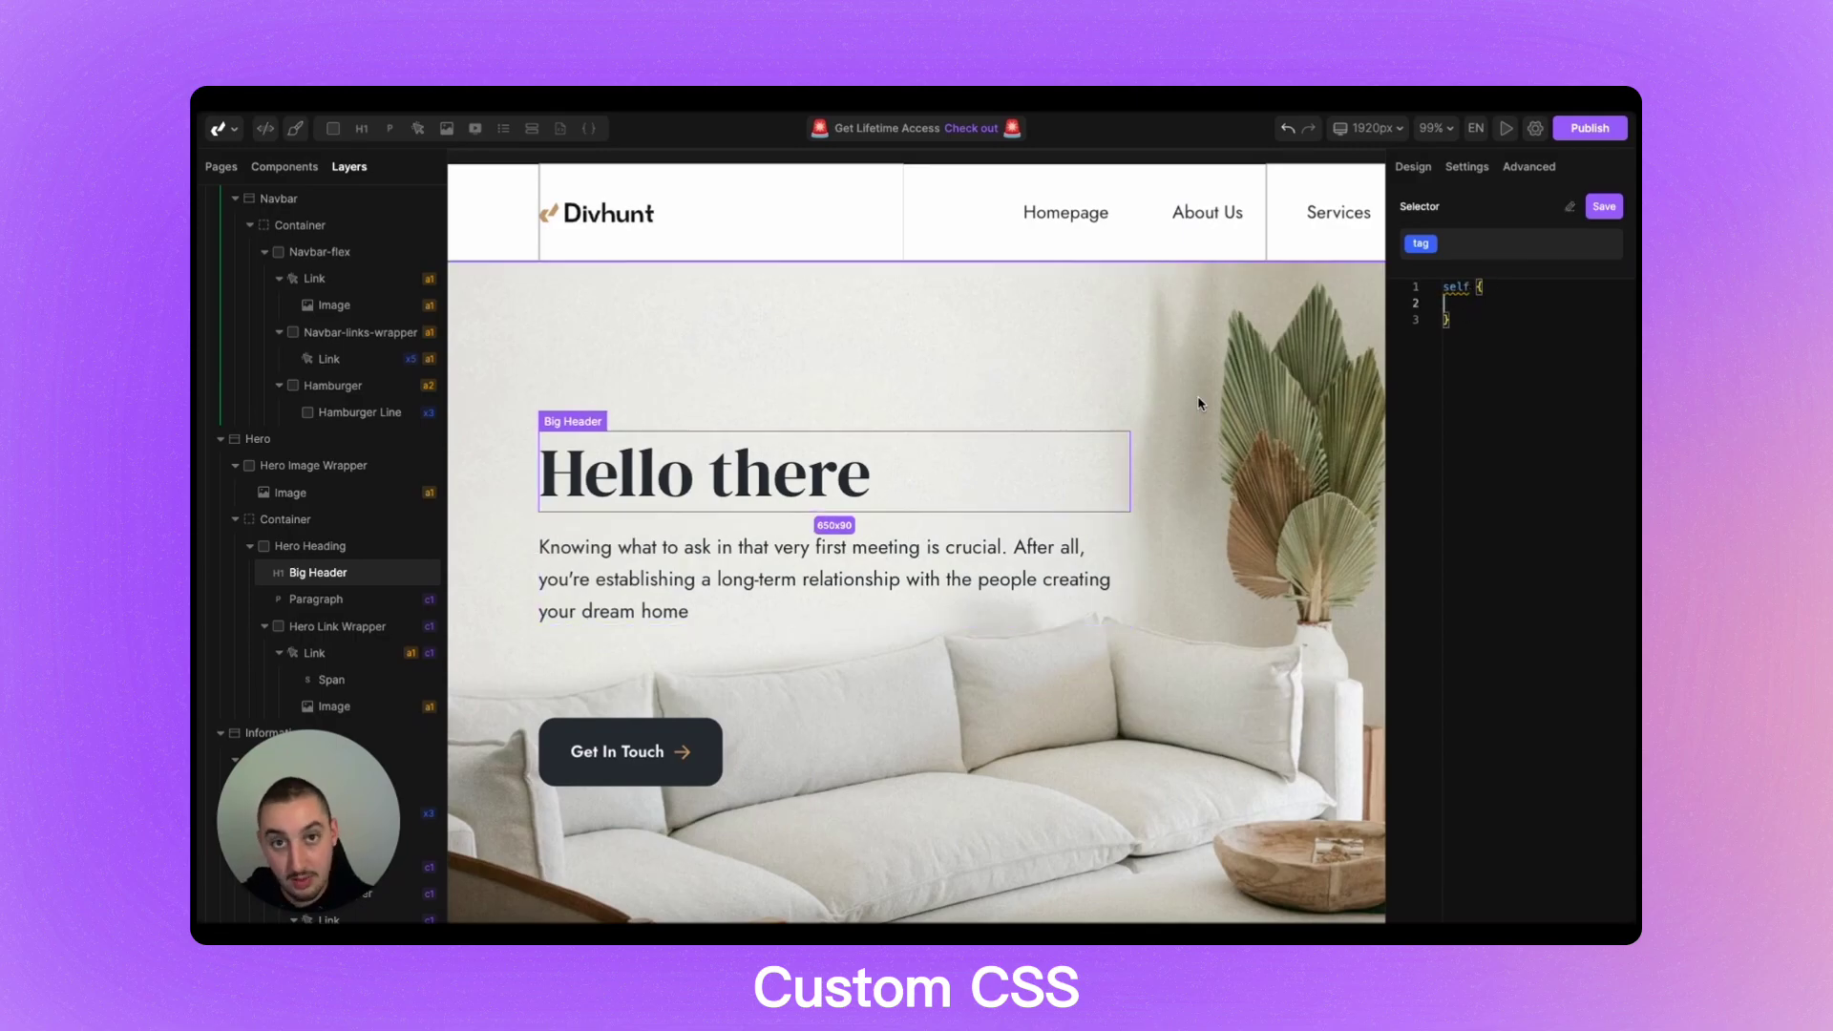
type("fon")
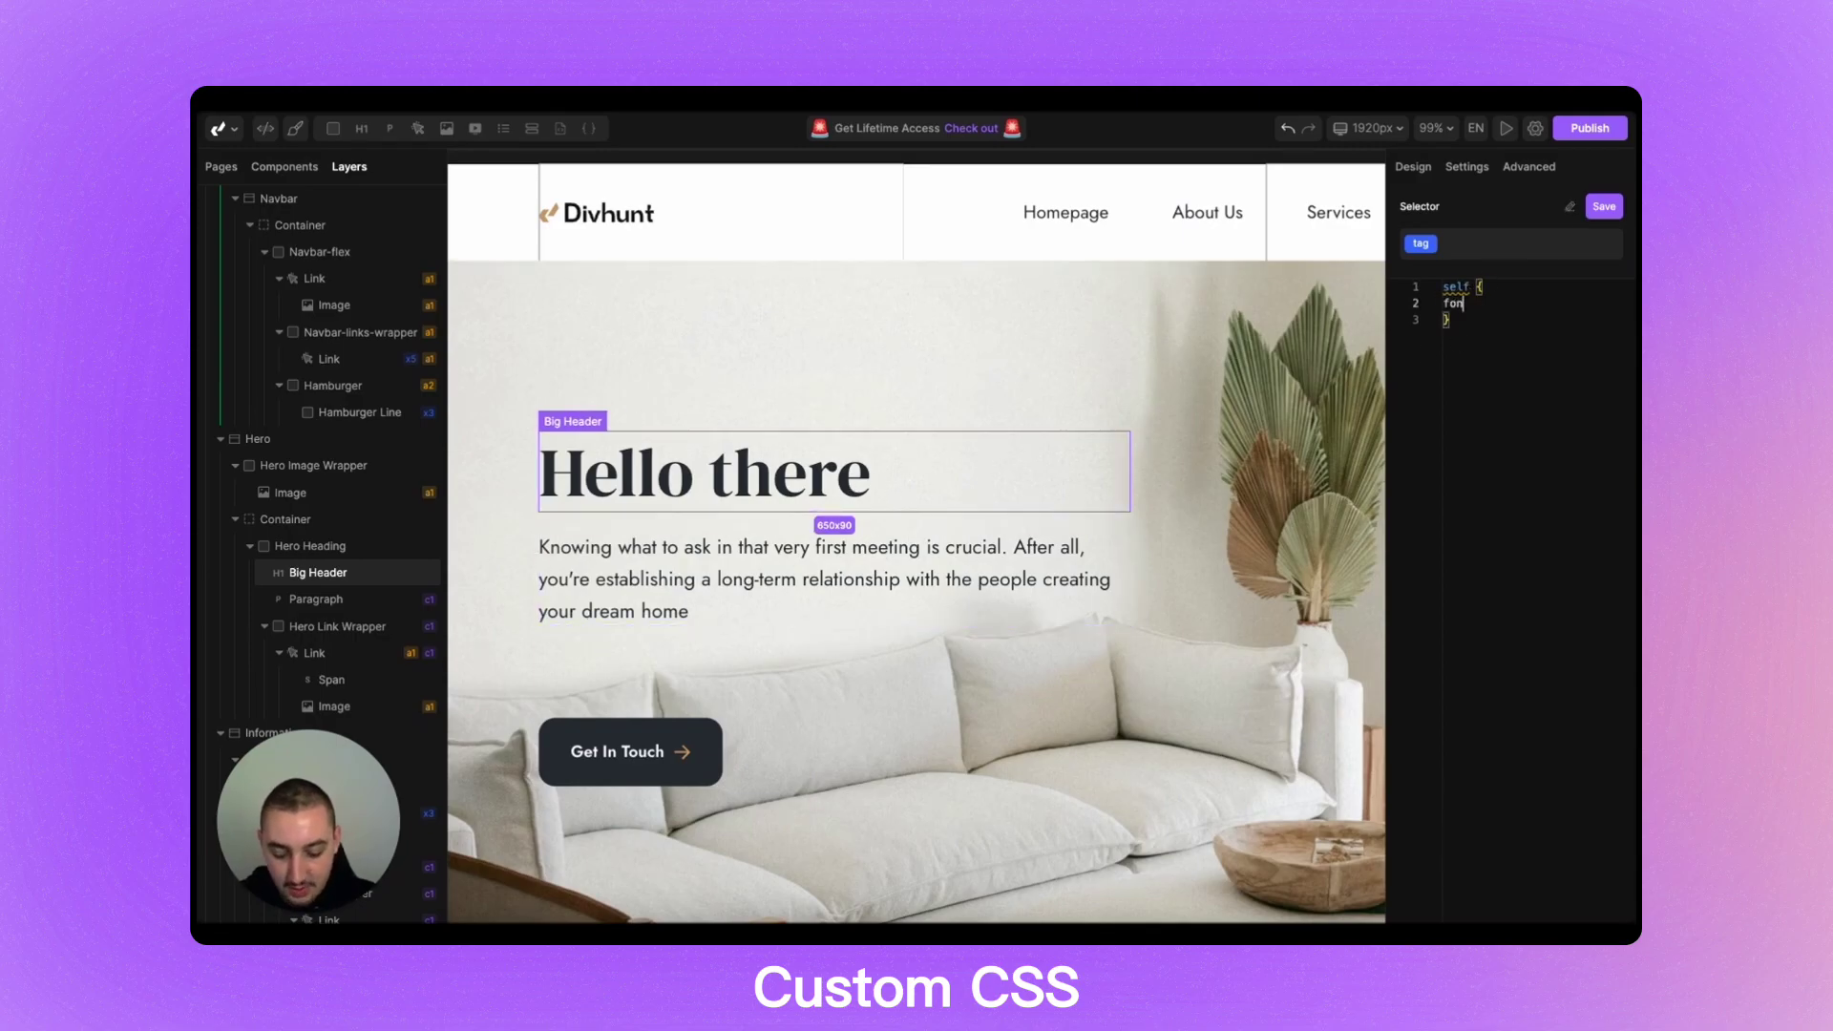
type("t-size: 20px;")
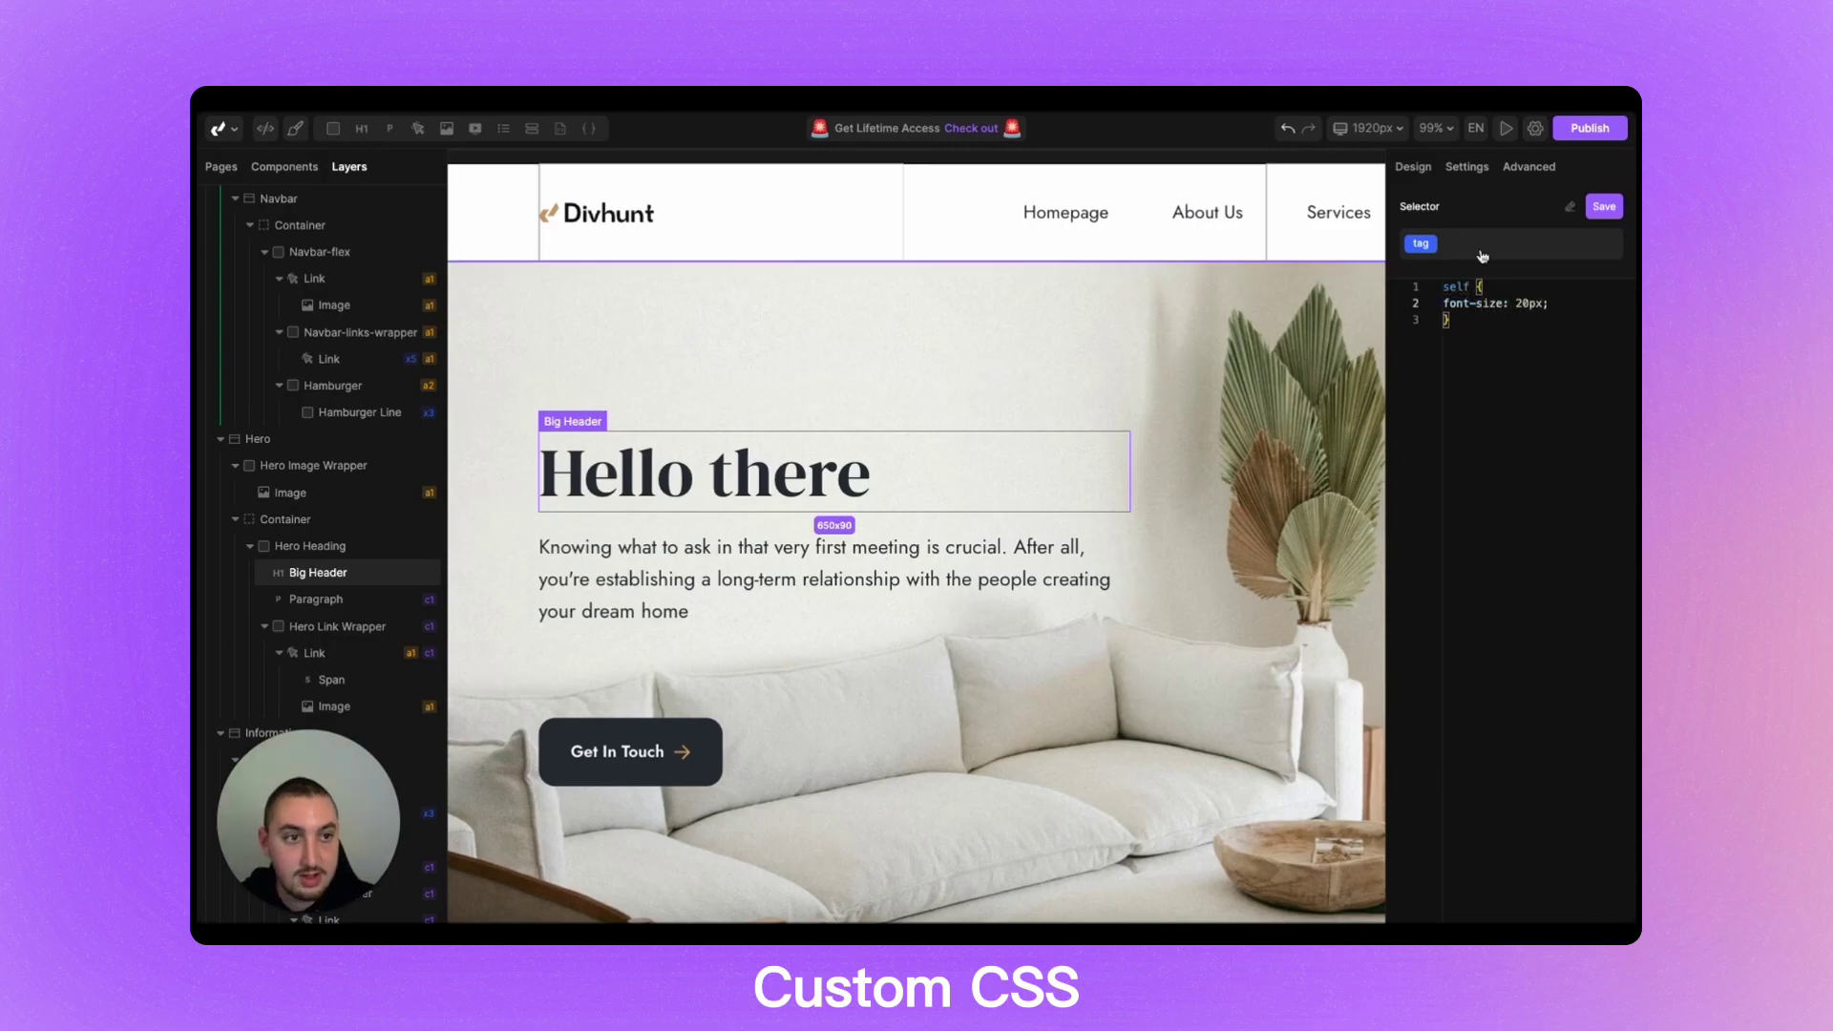
left_click(1605, 212)
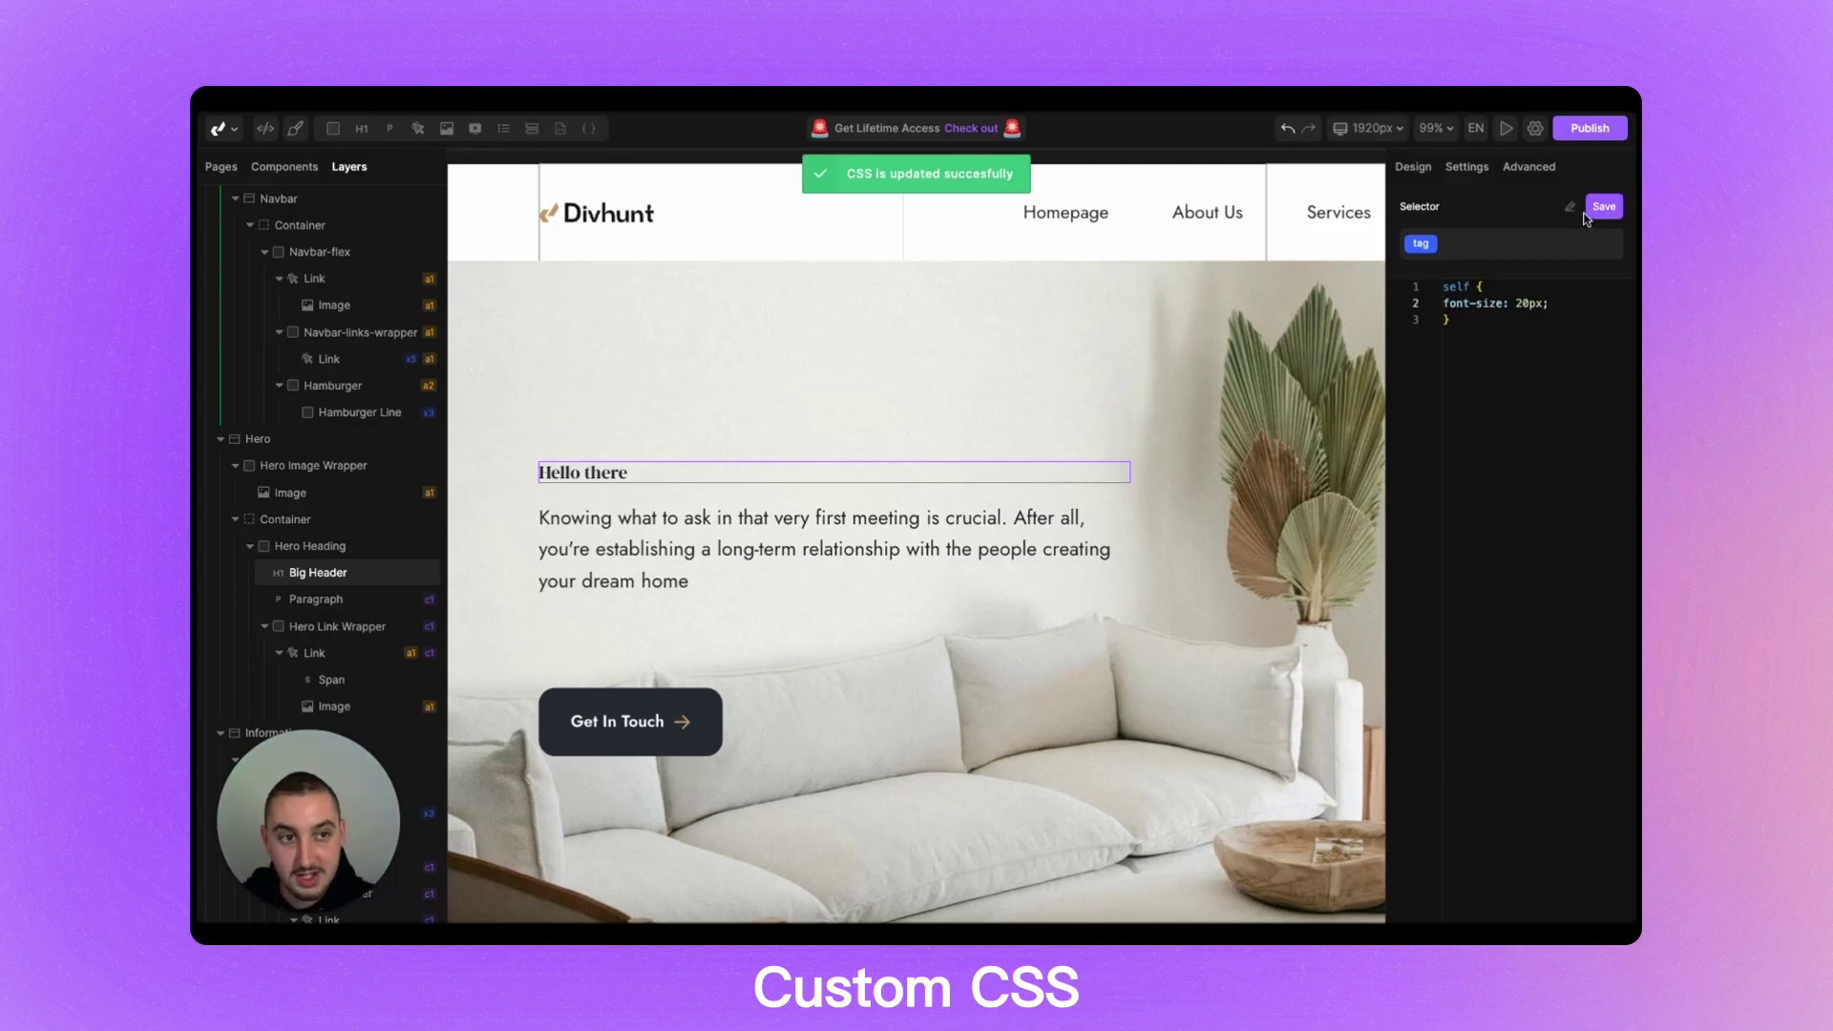
- Close the CSS editor and set the Typography Size field to 20
left_click(1572, 210)
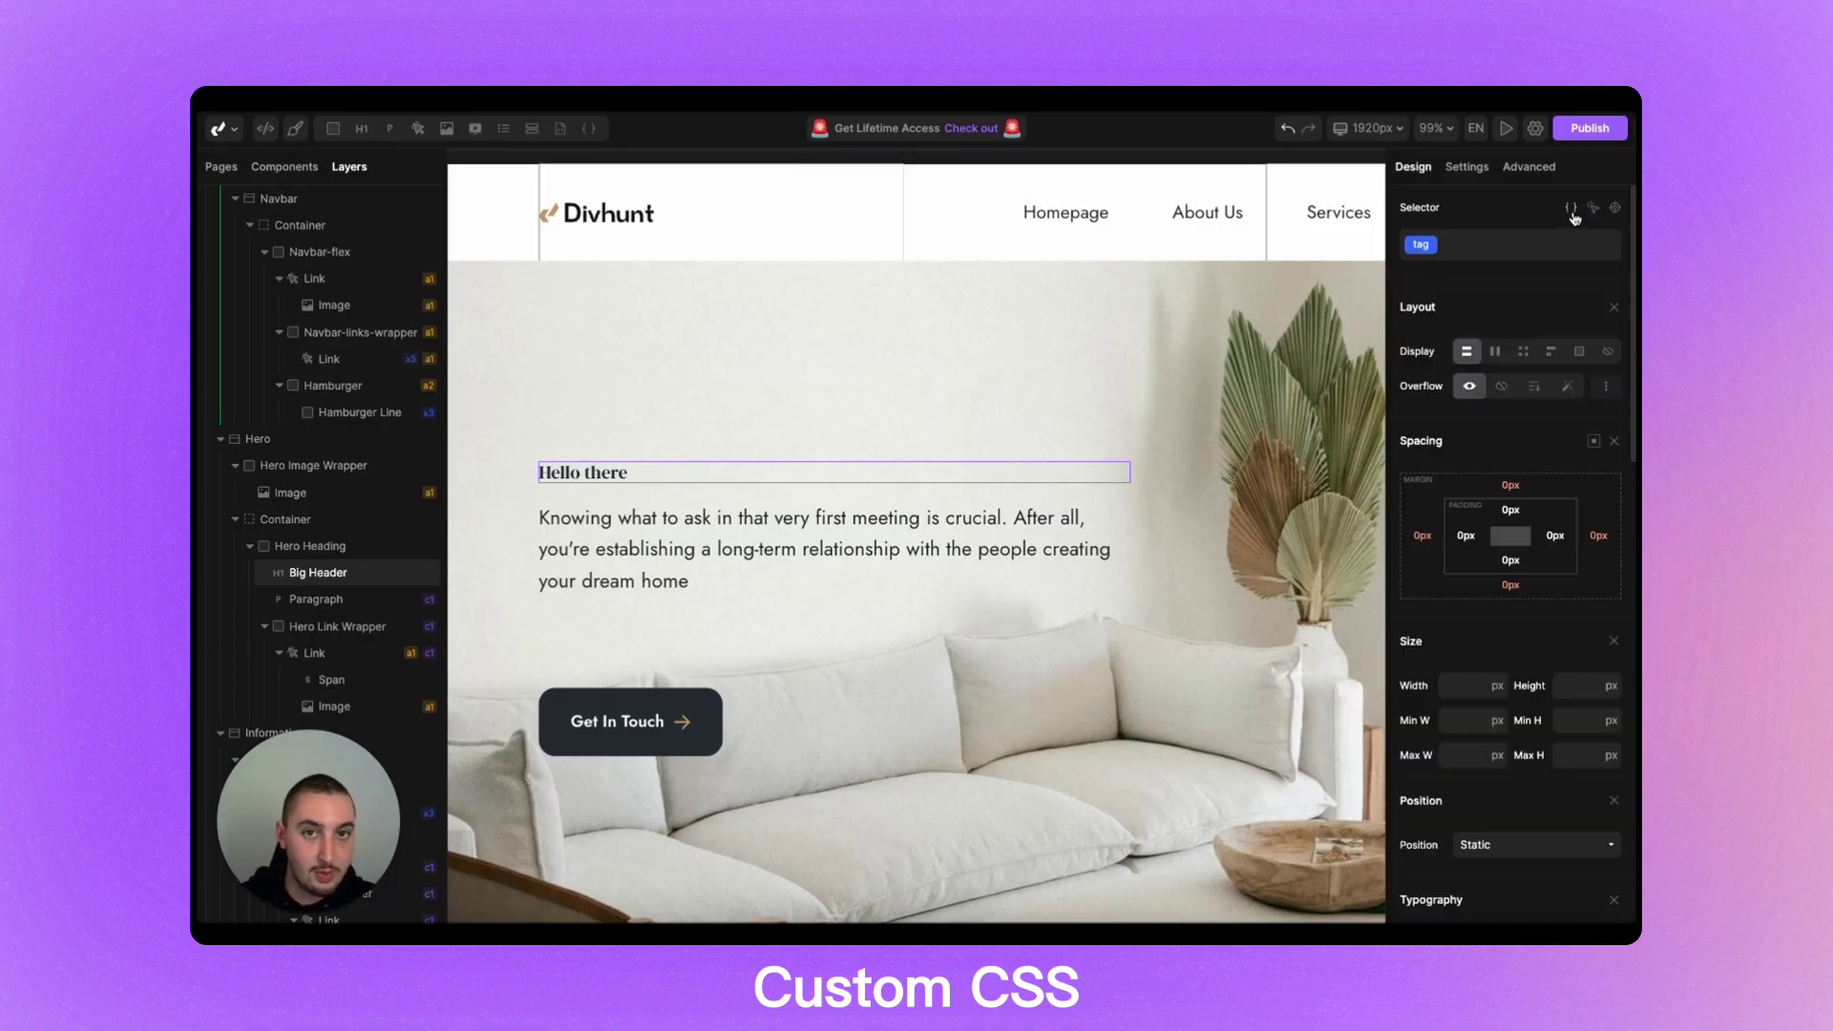
scroll(1533, 224, "down", 3)
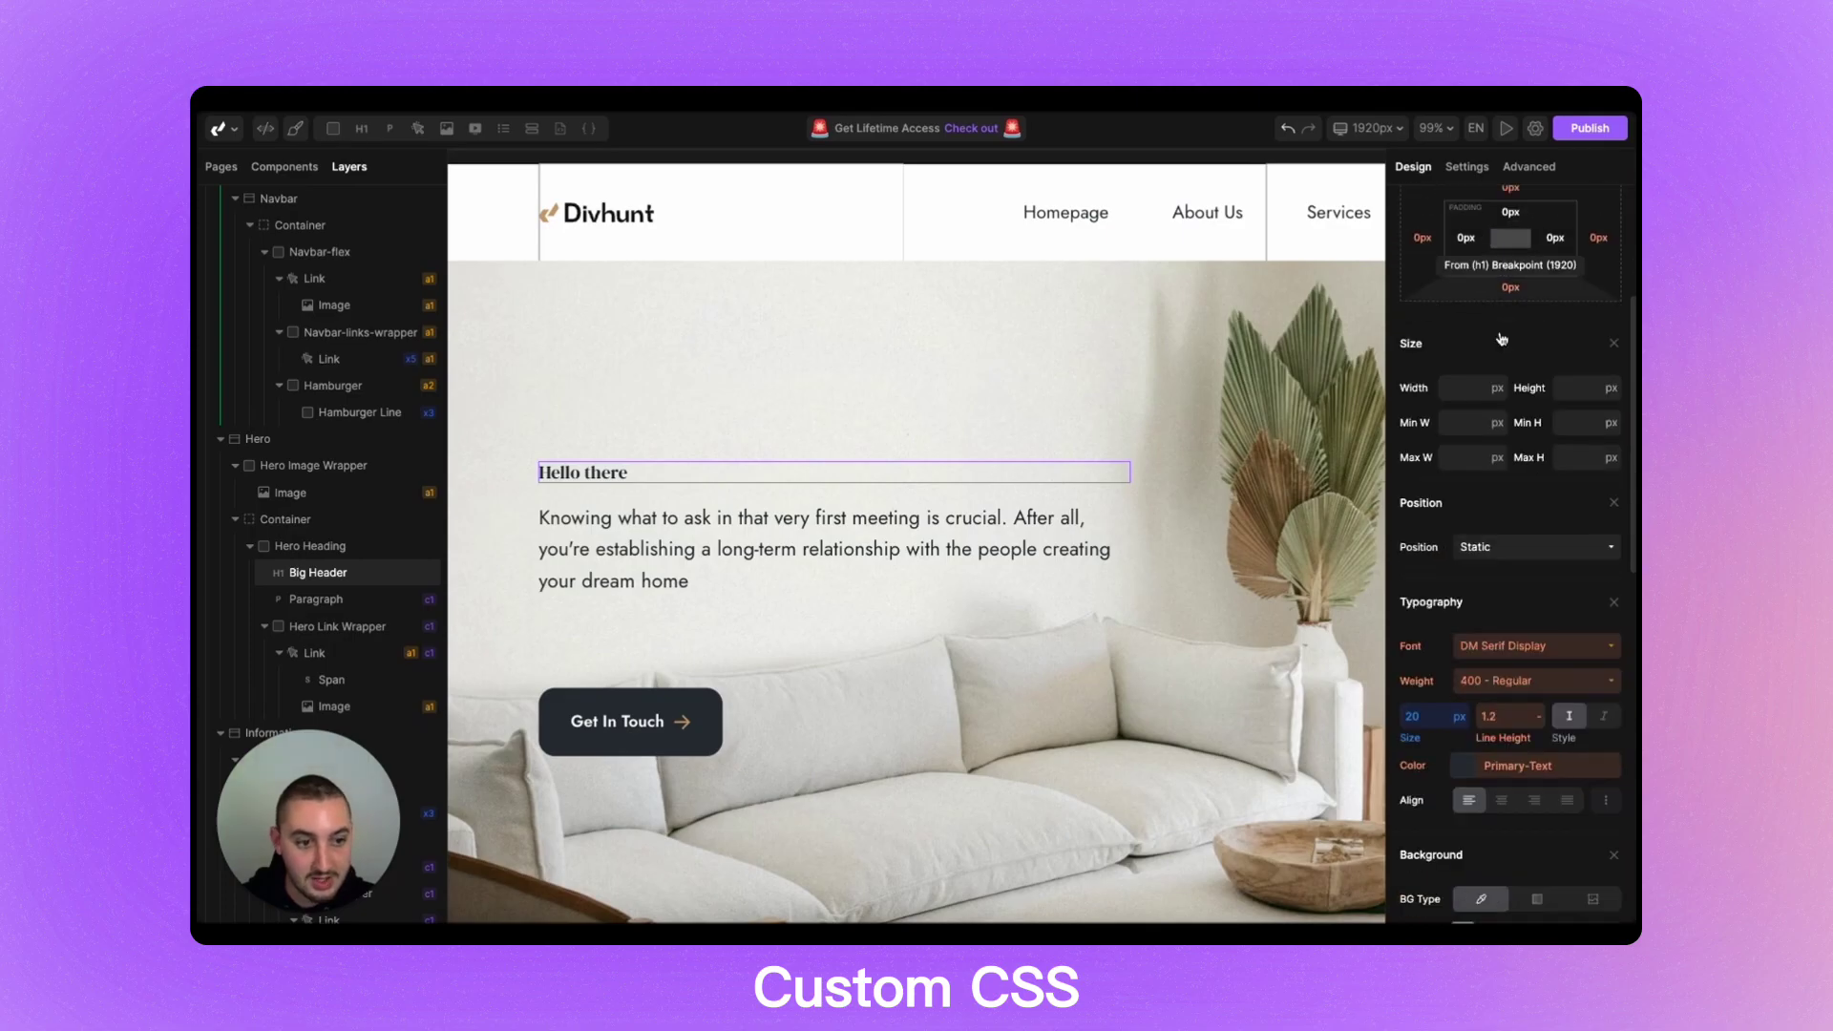
left_click(1411, 718)
type("20")
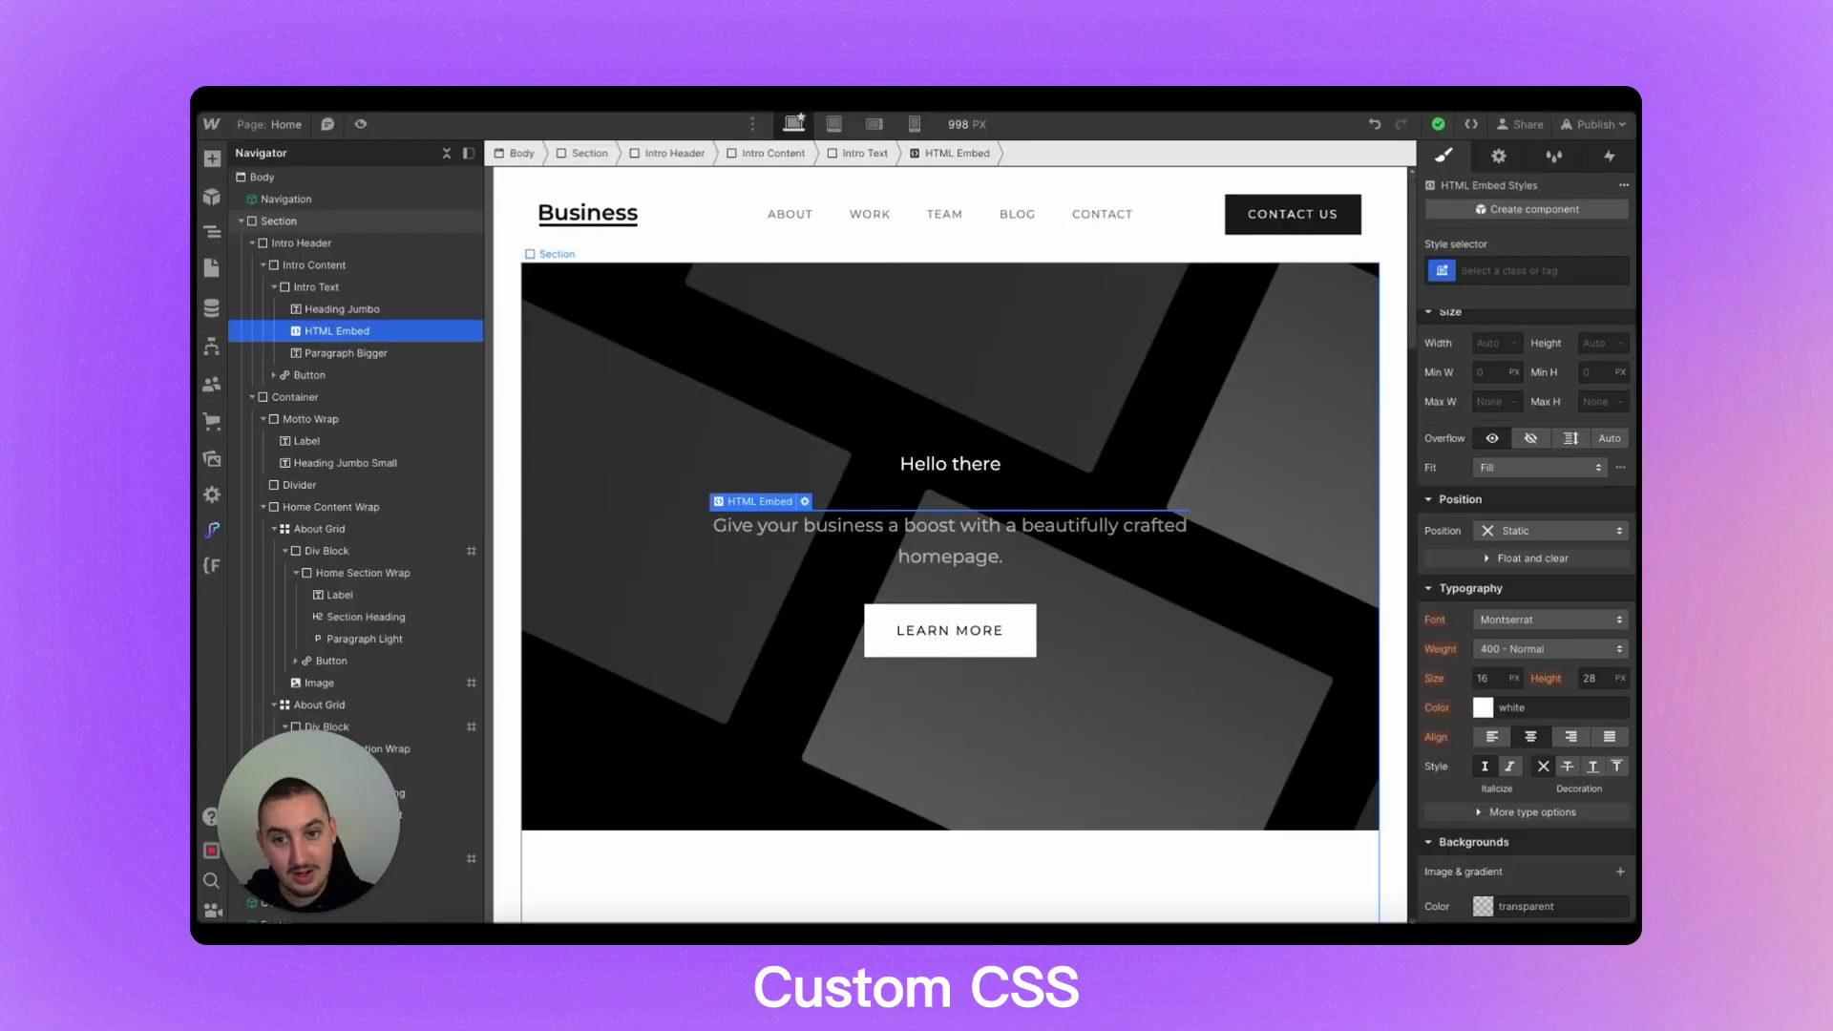
- Select the Hello there heading and view its 64px Montserrat typography settings
left_click(942, 453)
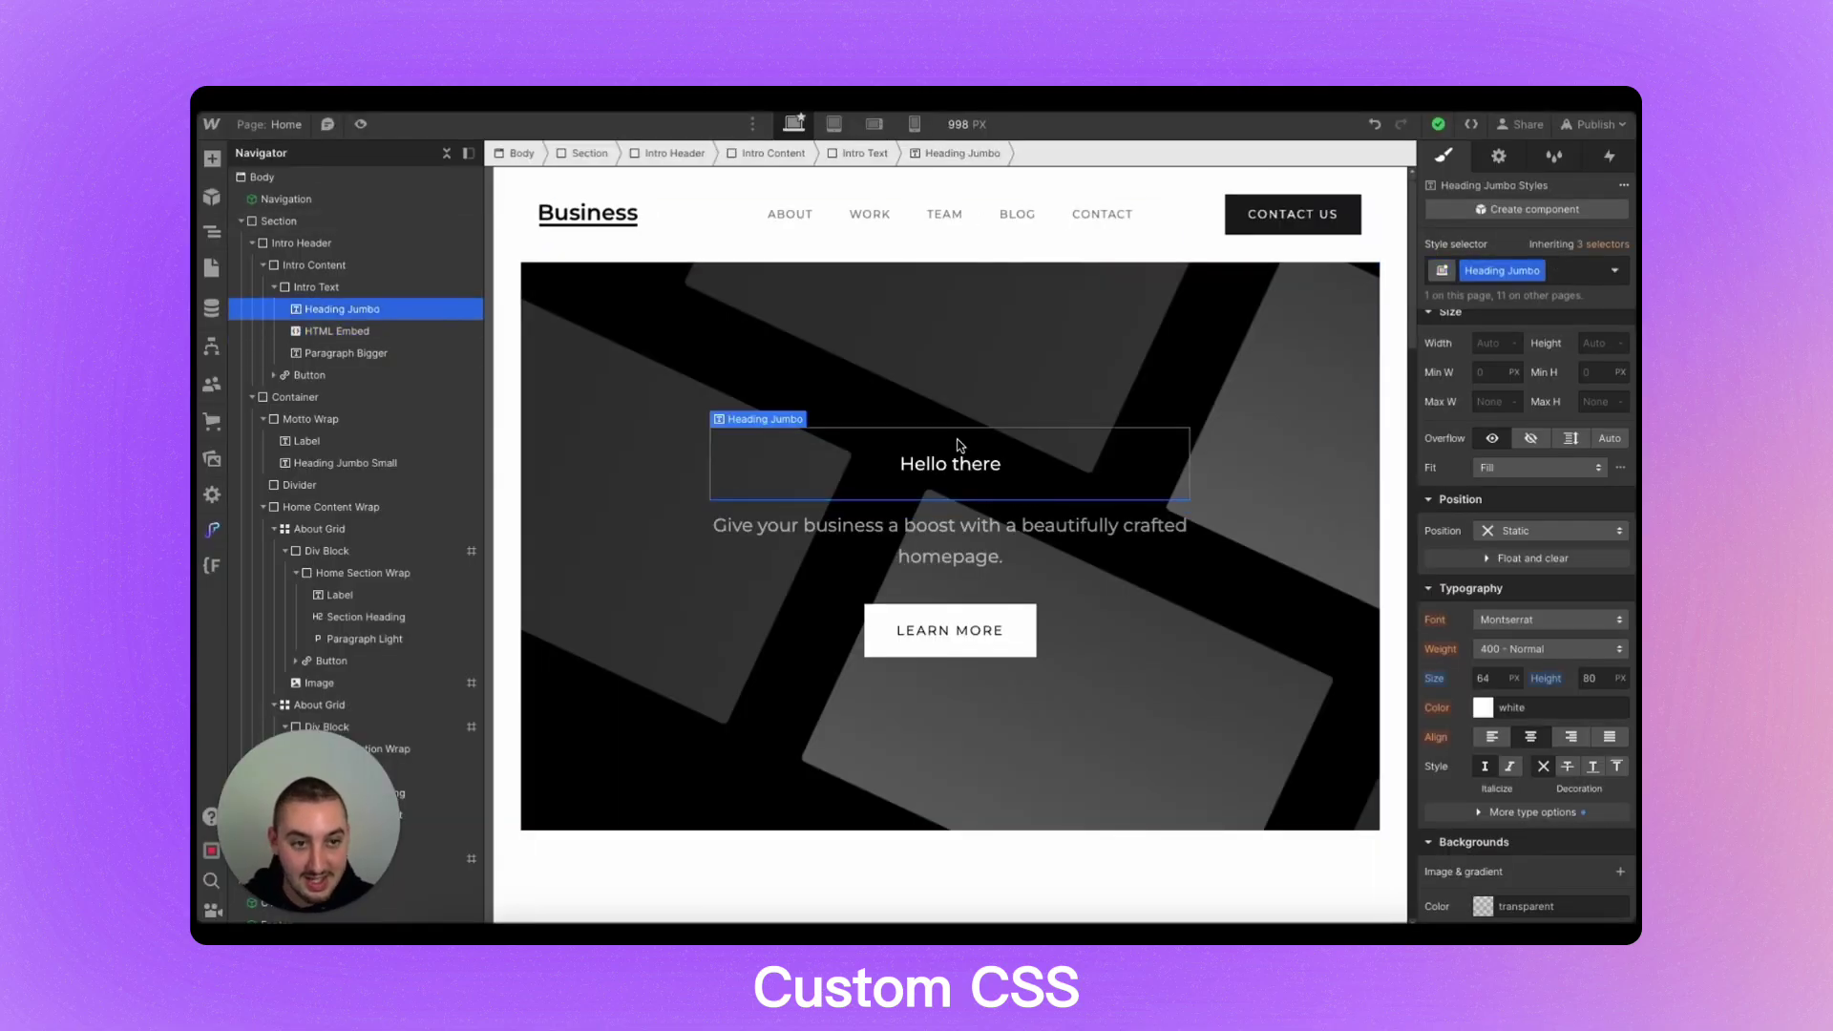
scroll(1546, 444, "down", 2)
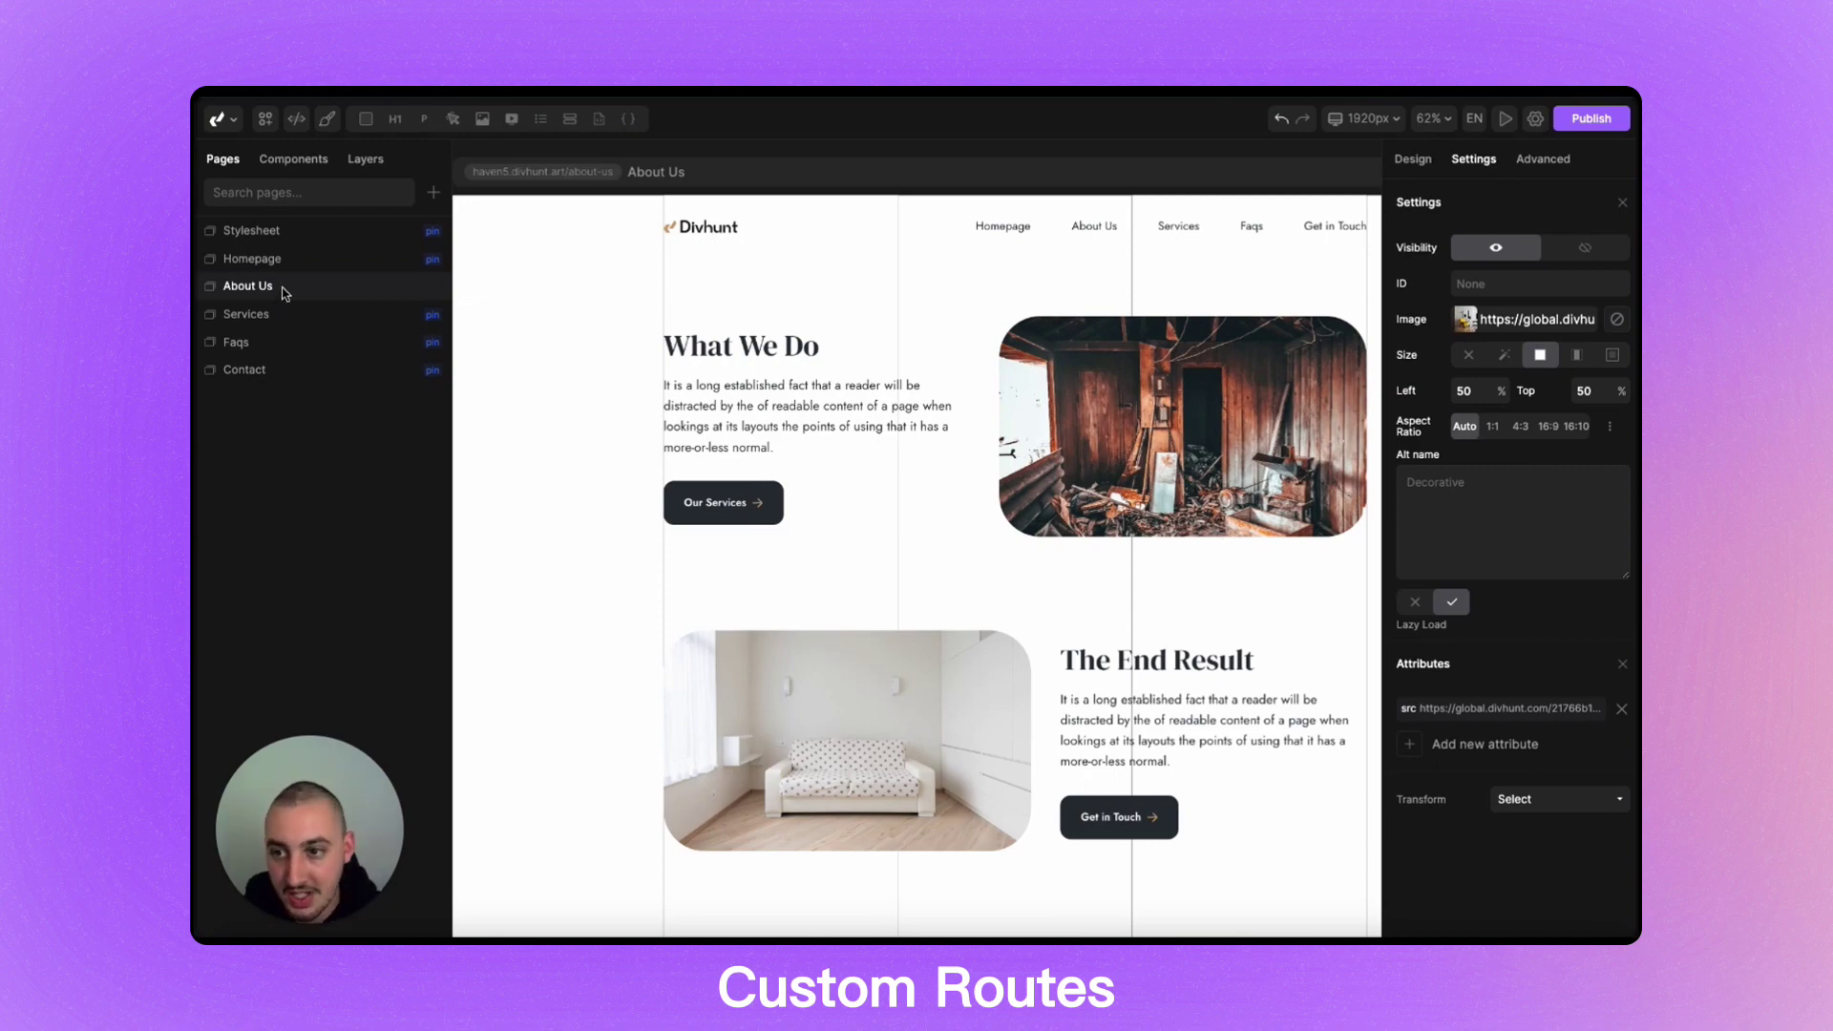
- Set the About Us route to /d/g/t/r/e/about-us and open the page at that URL
right_click(315, 298)
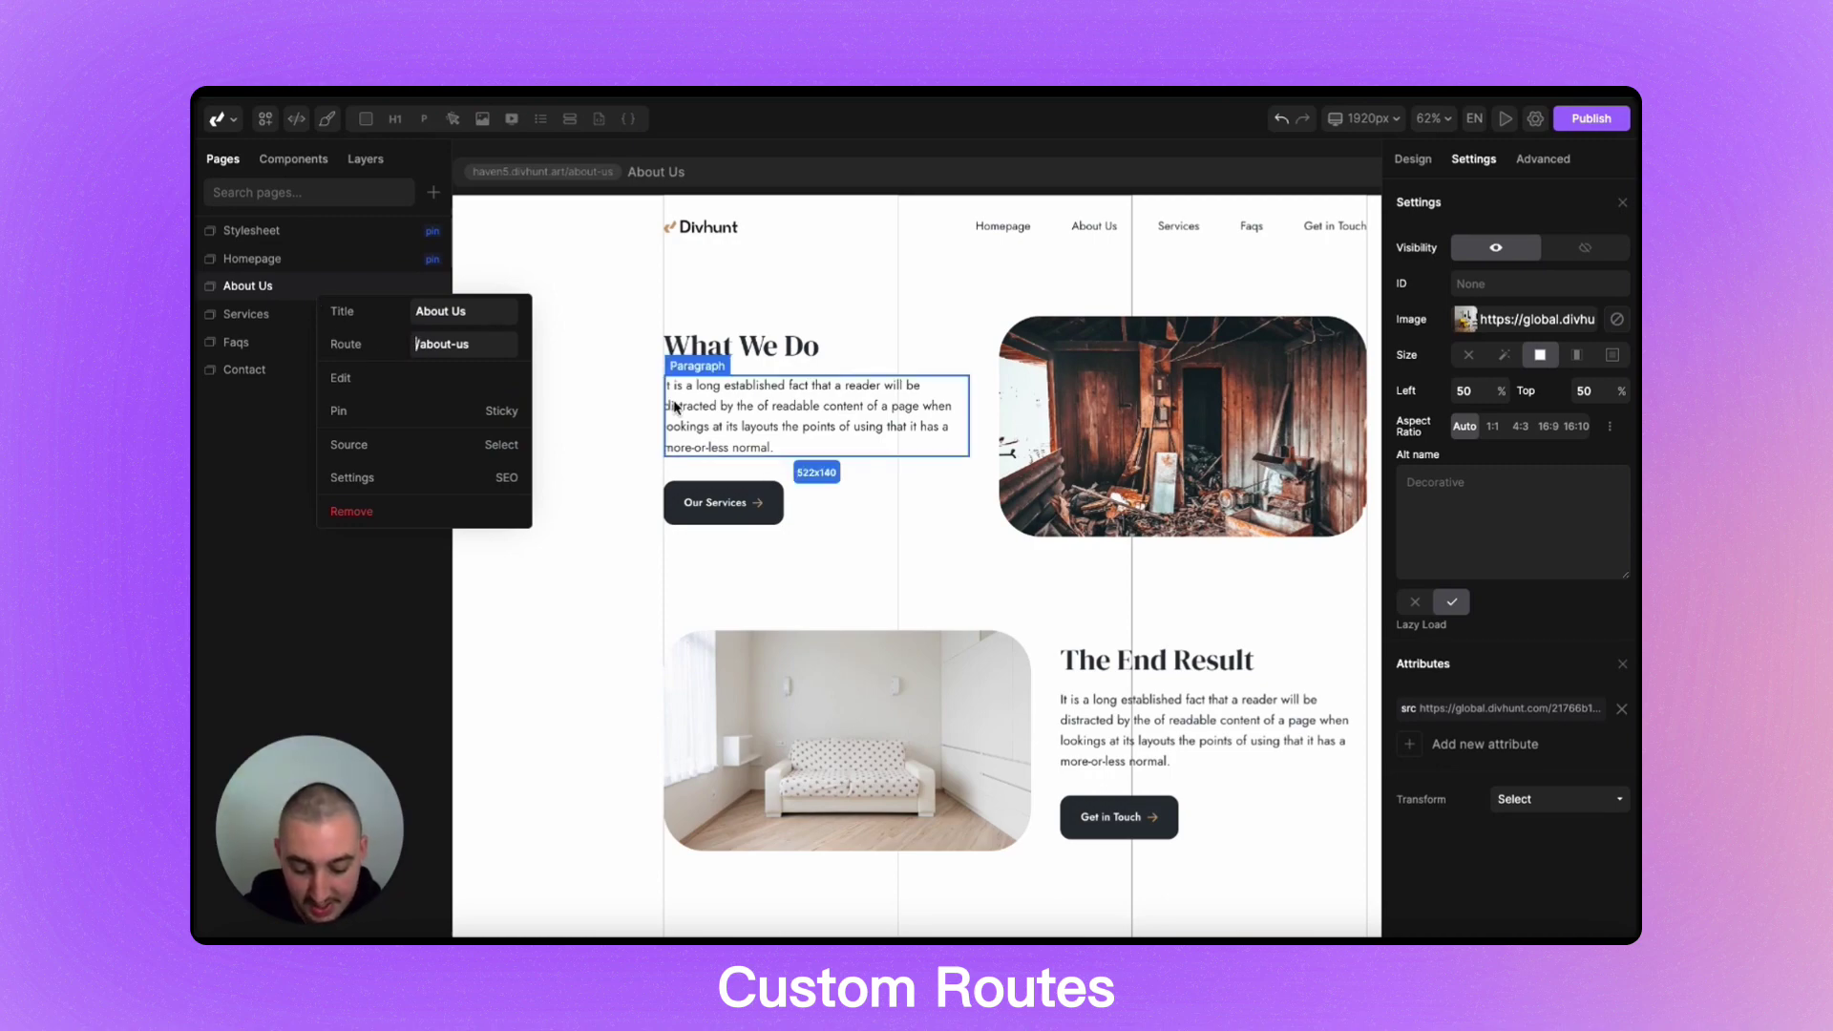
type("/d/g/t/r/d")
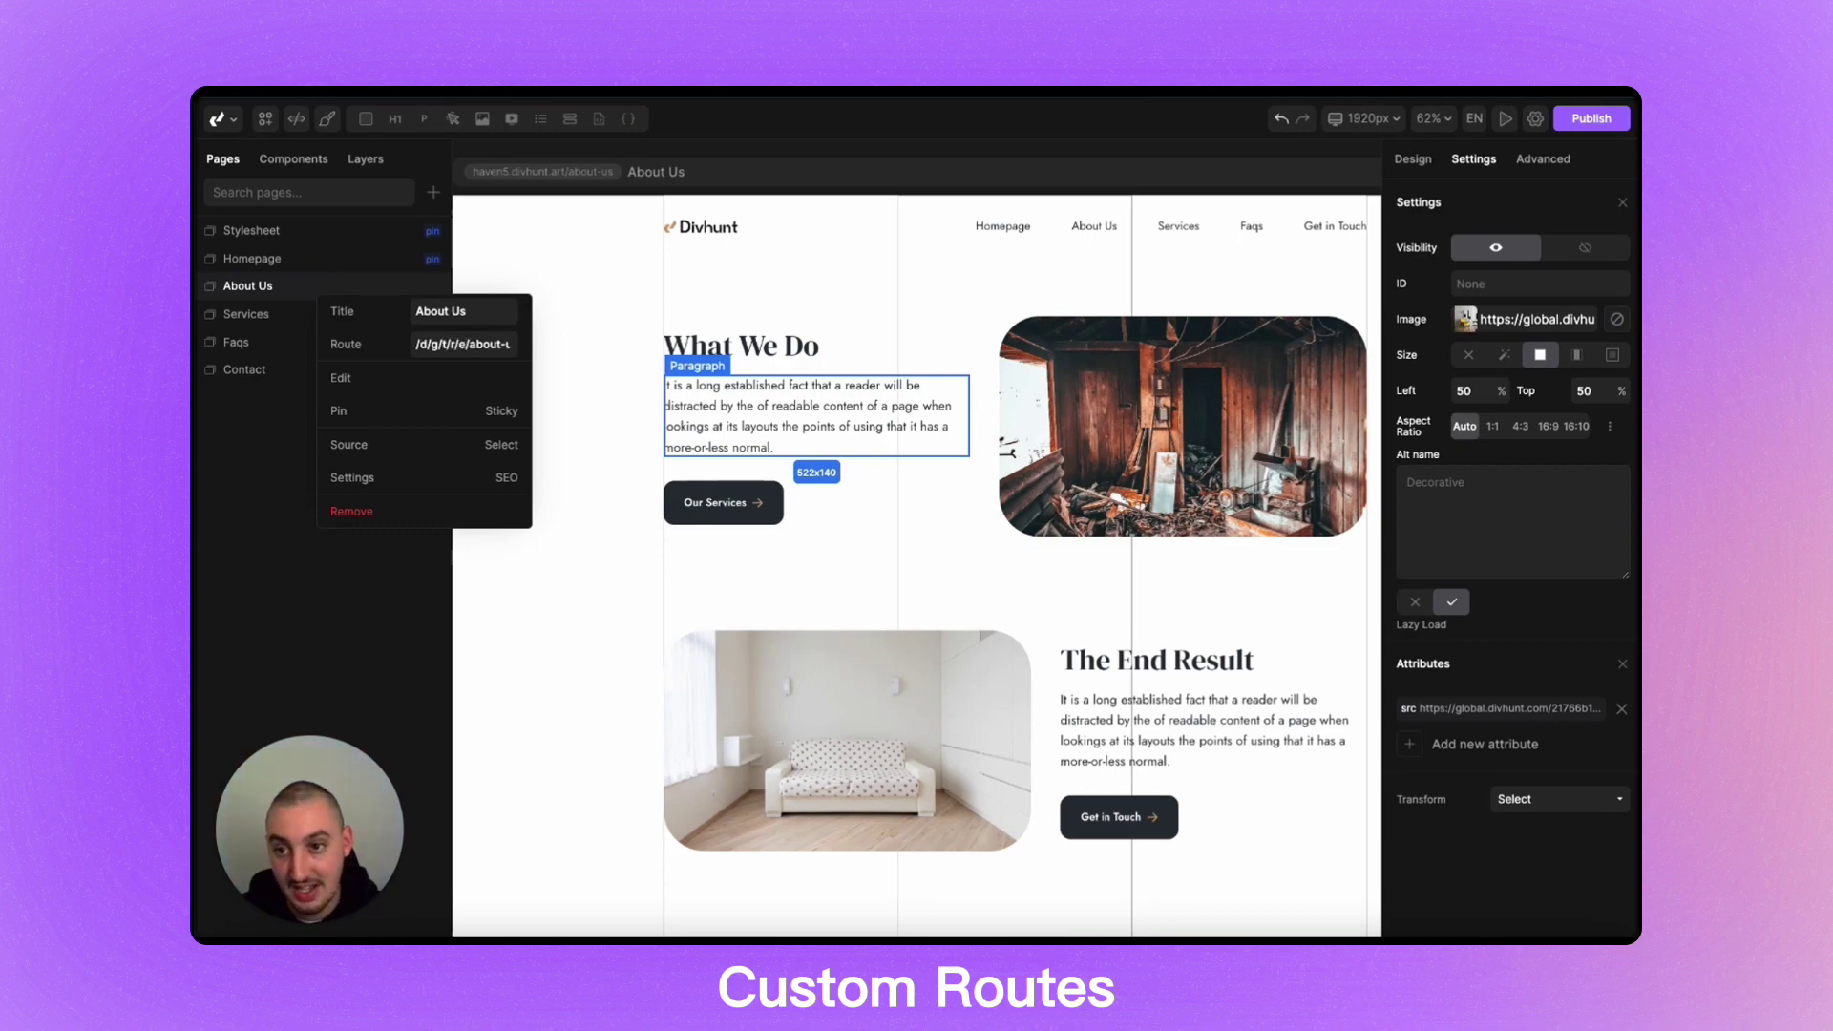
left_click(733, 405)
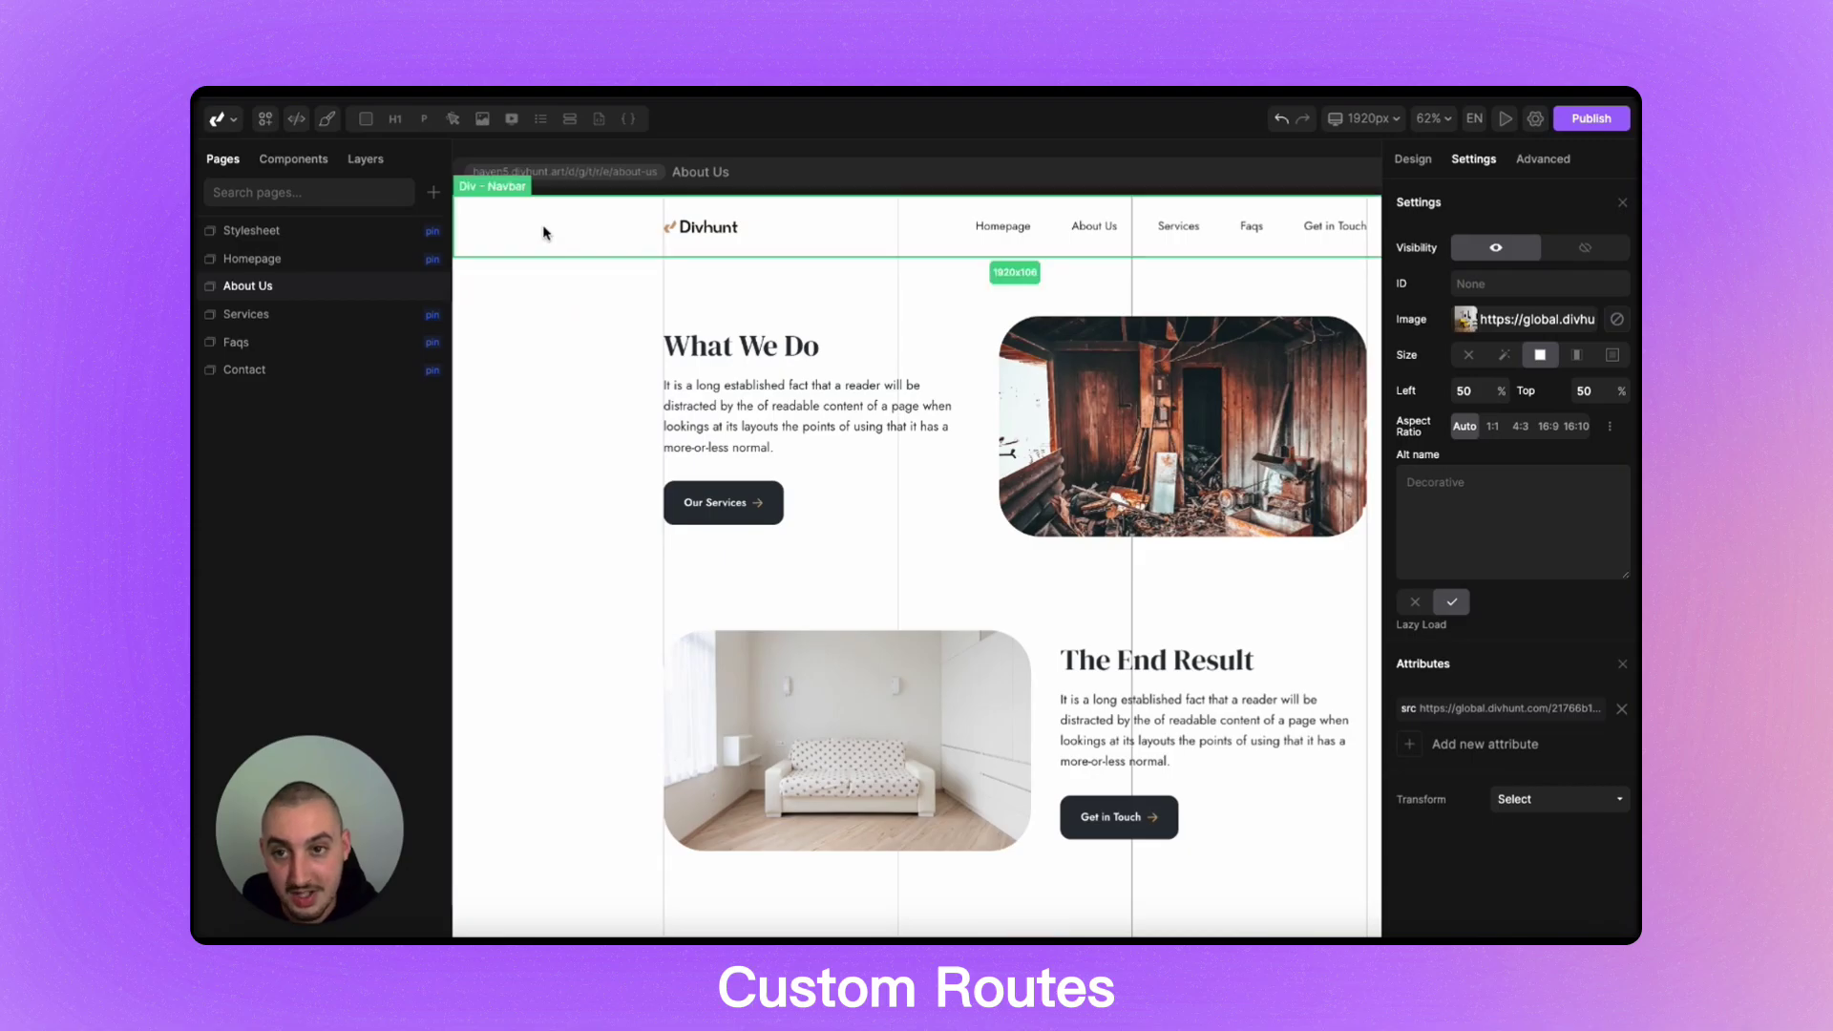
left_click(557, 180)
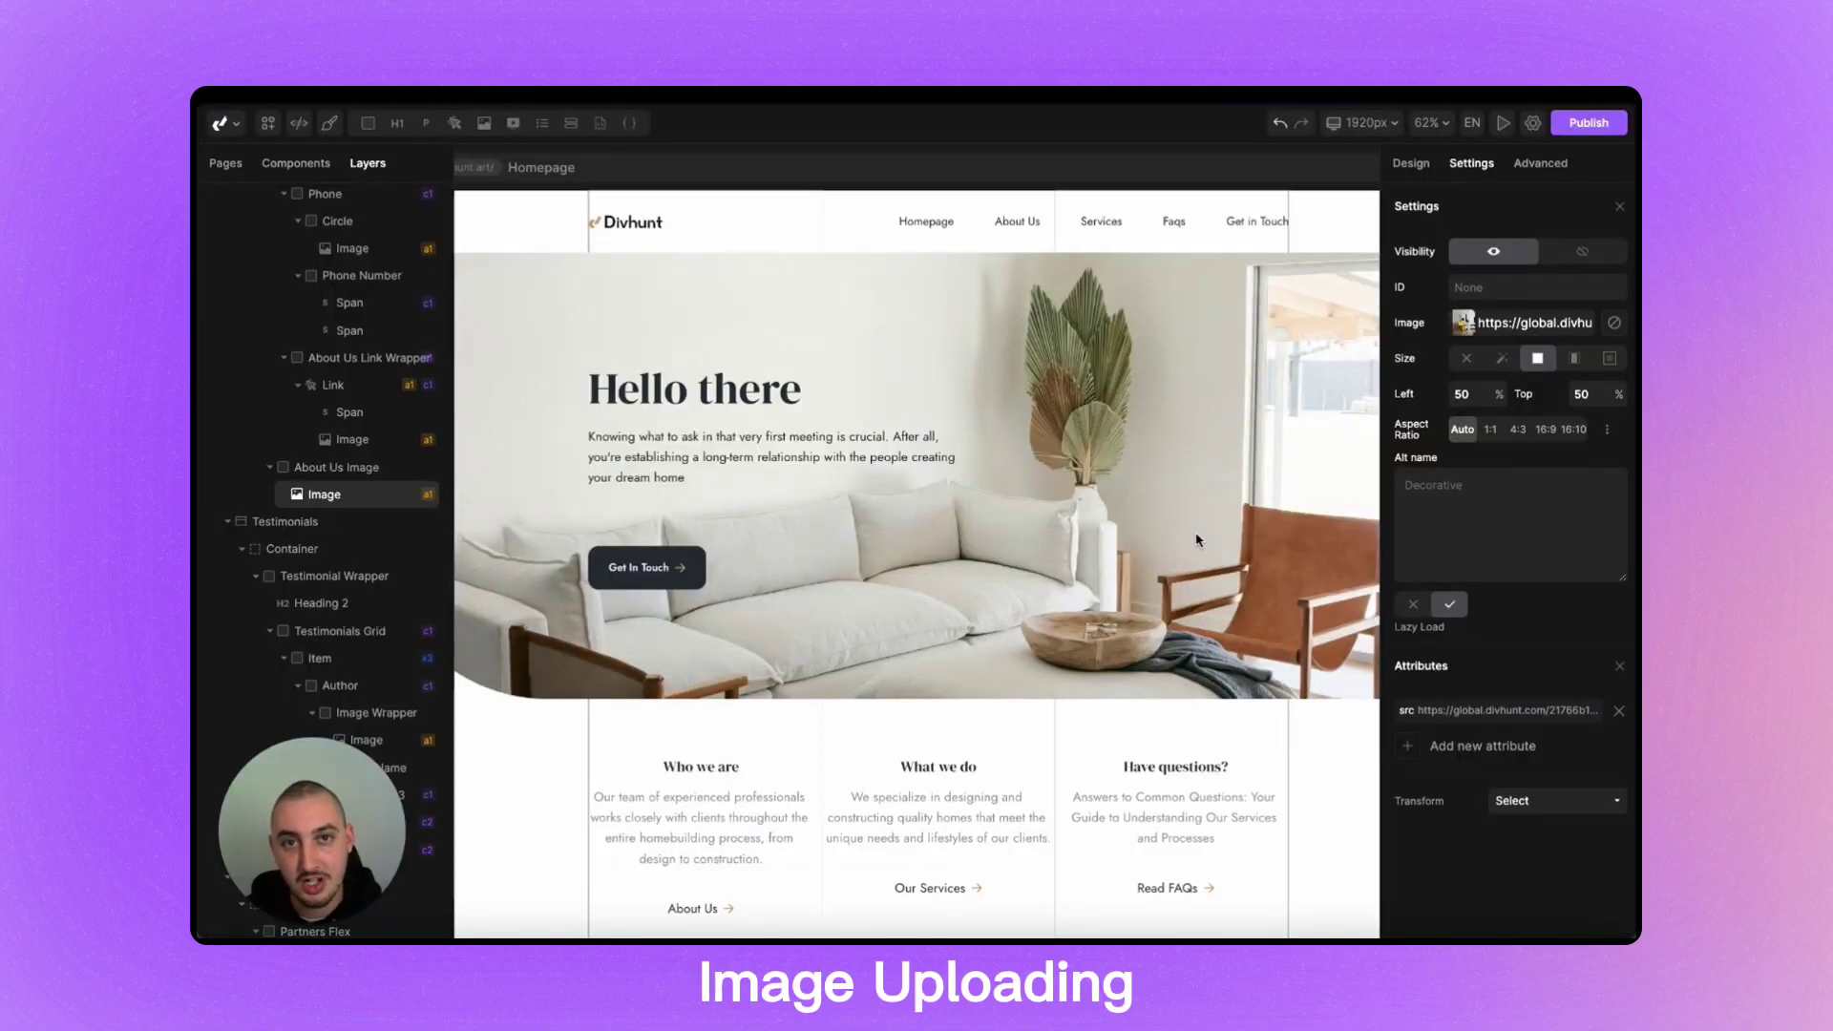
- Open the living-room photo's image gallery, choose Upload, and switch to the Link tab
scroll(1199, 529, "down", 3)
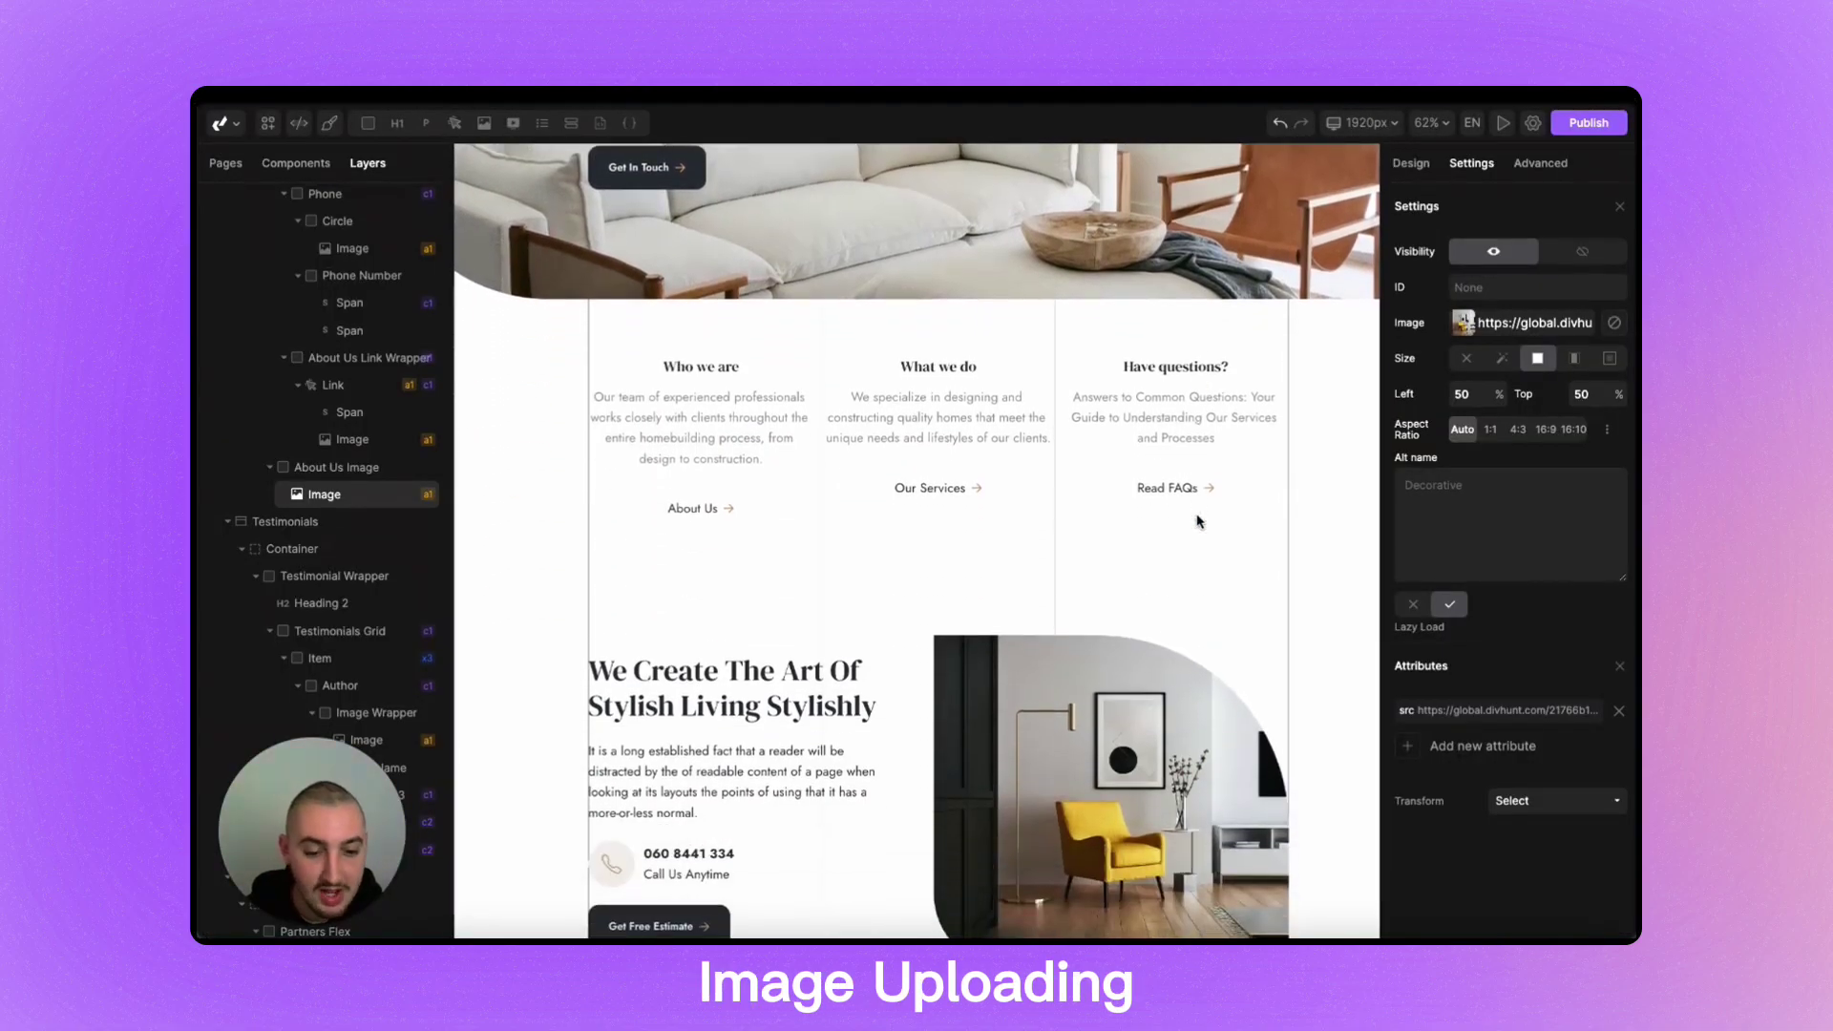
scroll(1200, 521, "down", 2)
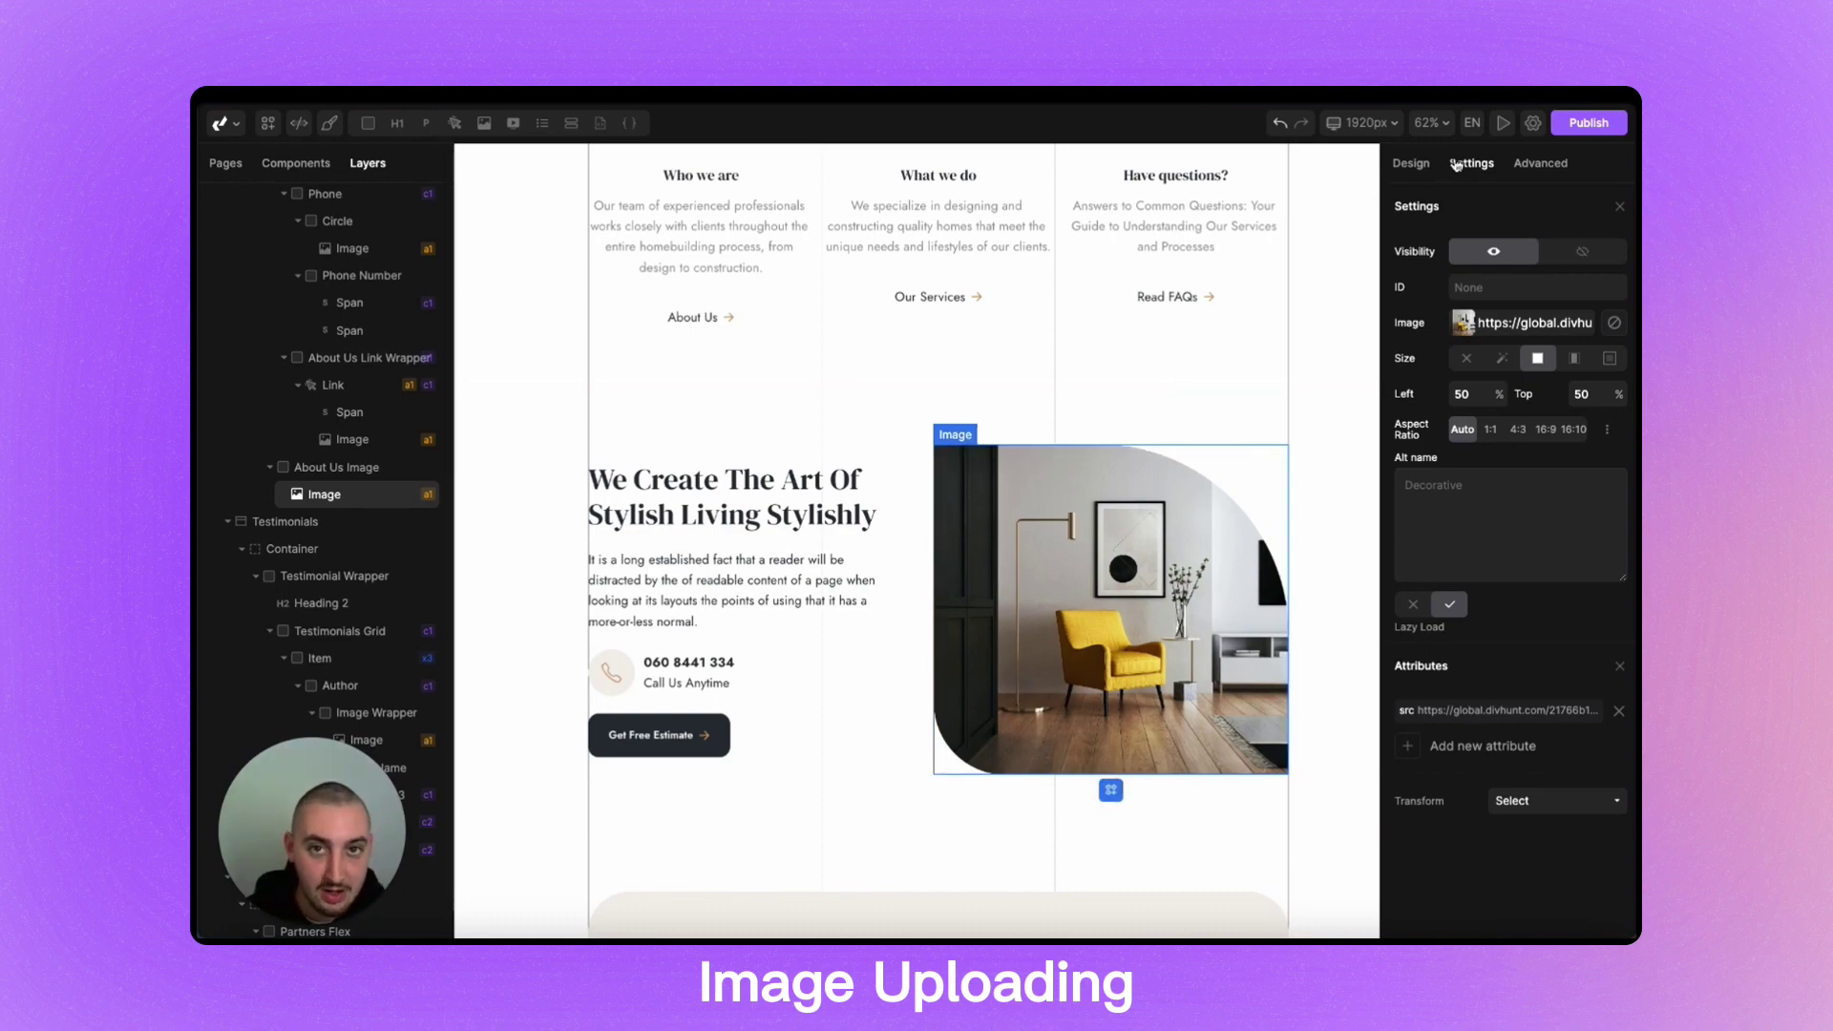
left_click(1462, 325)
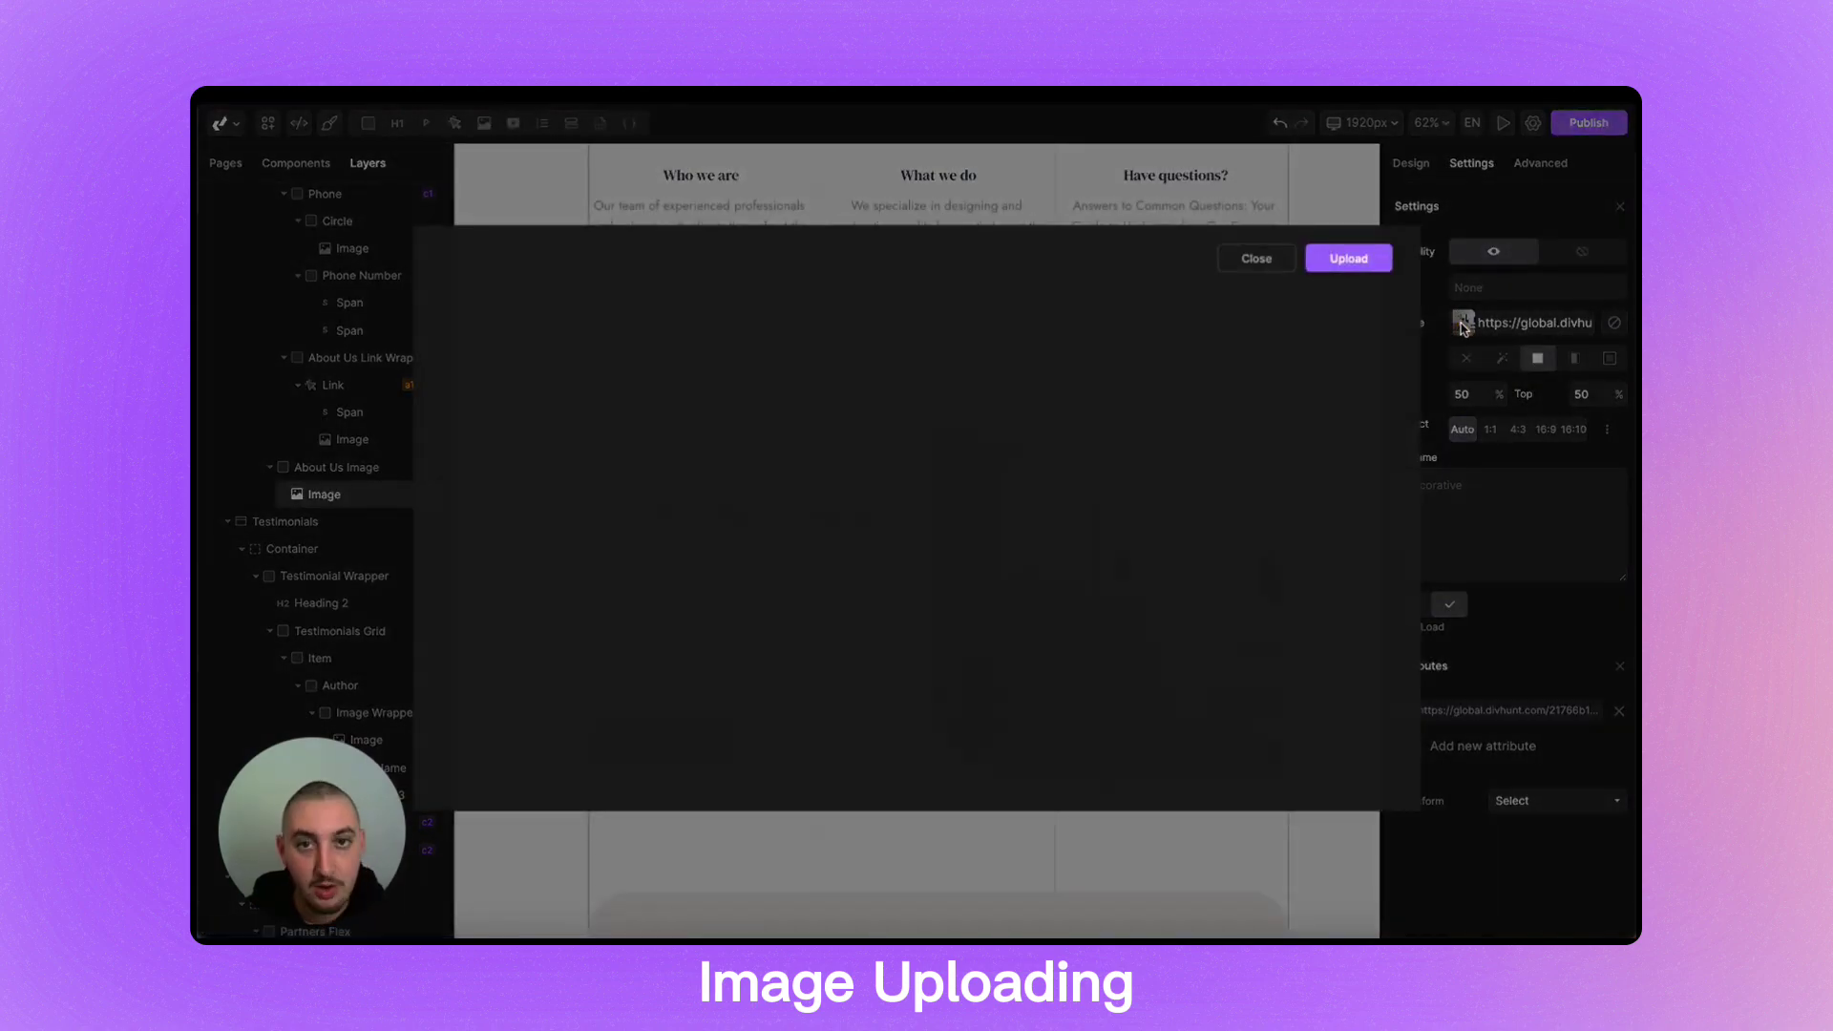
left_click(1370, 266)
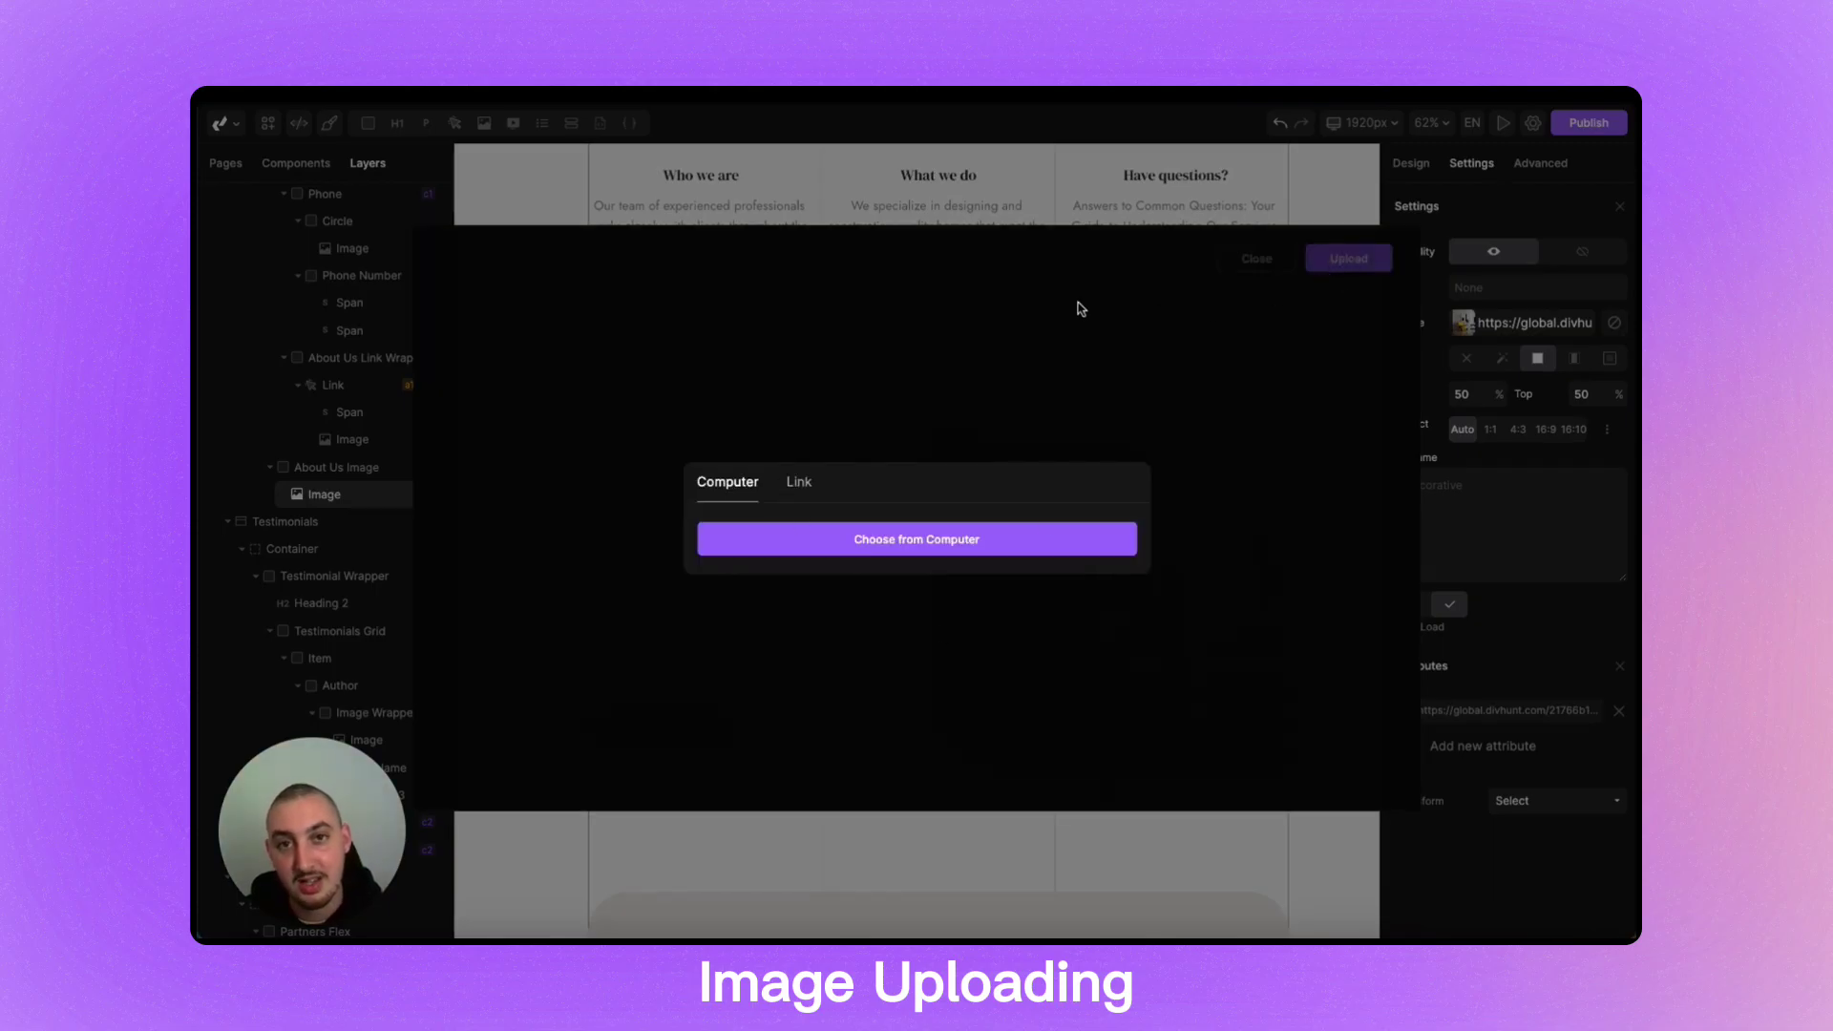
left_click(801, 482)
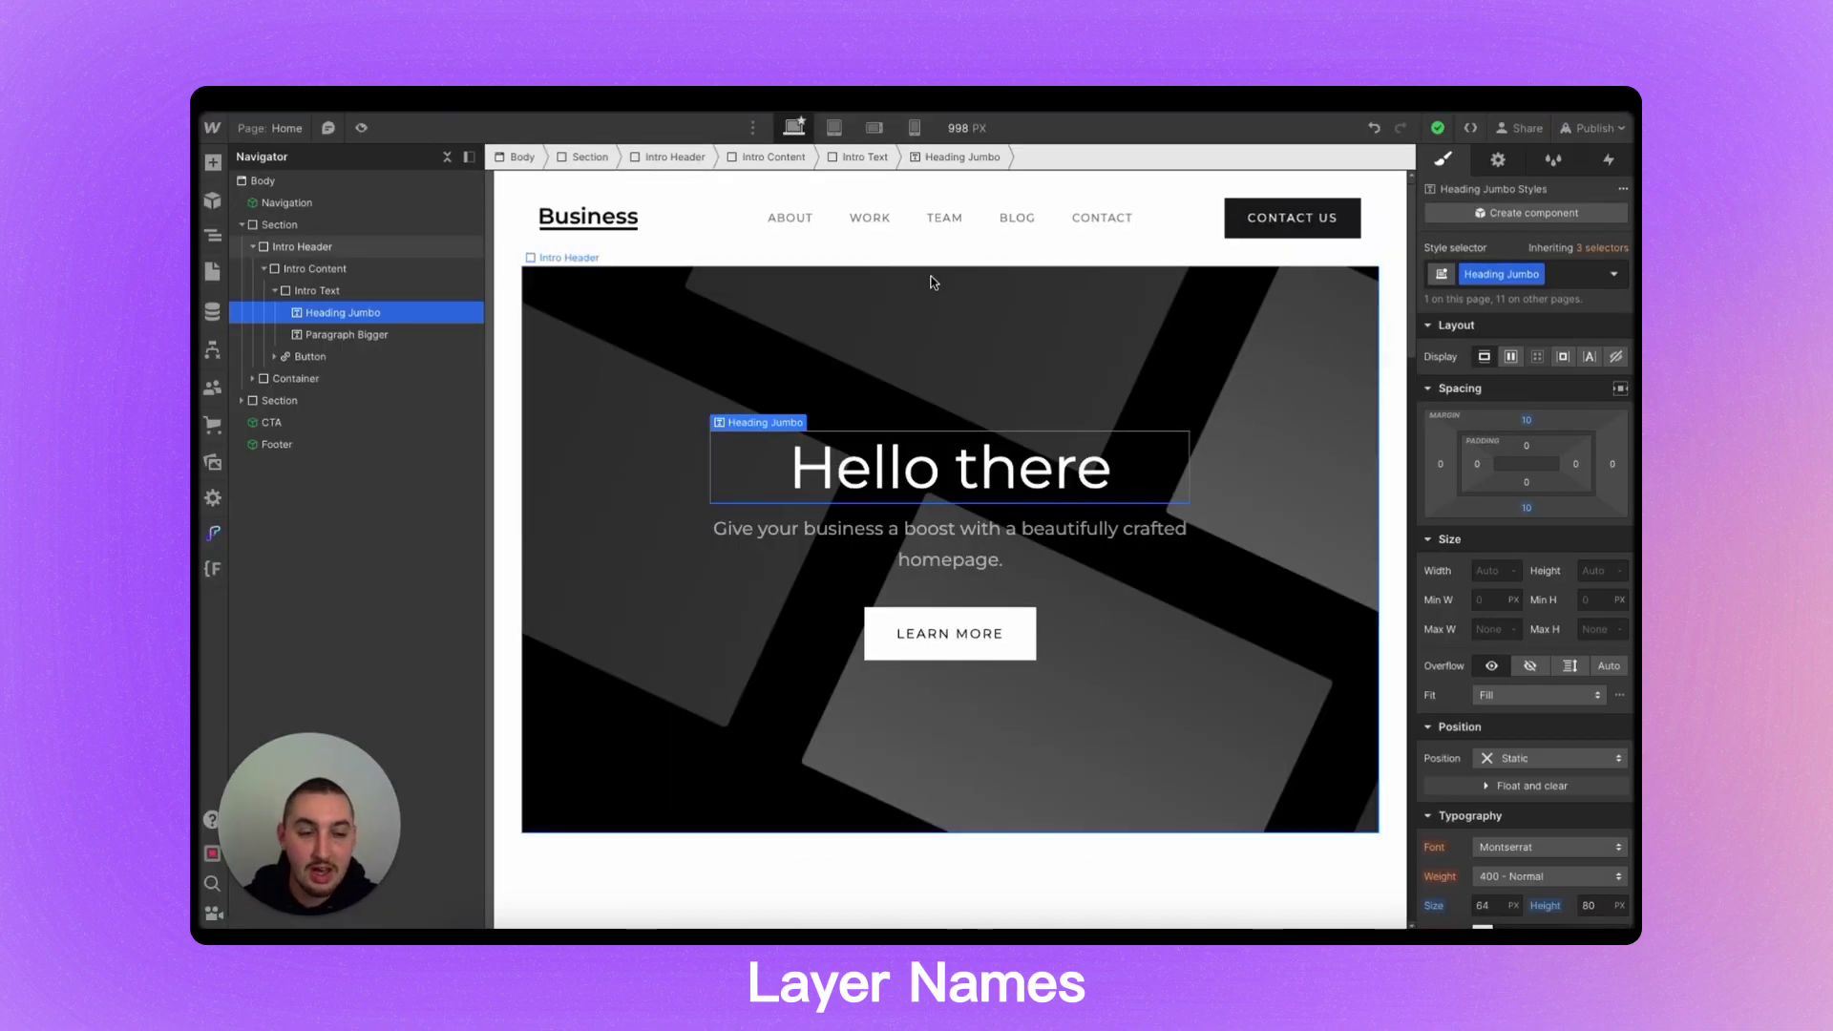
- Remove Heading Jumbo from the Hello there heading and apply a new Header 1 class
left_click(1564, 277)
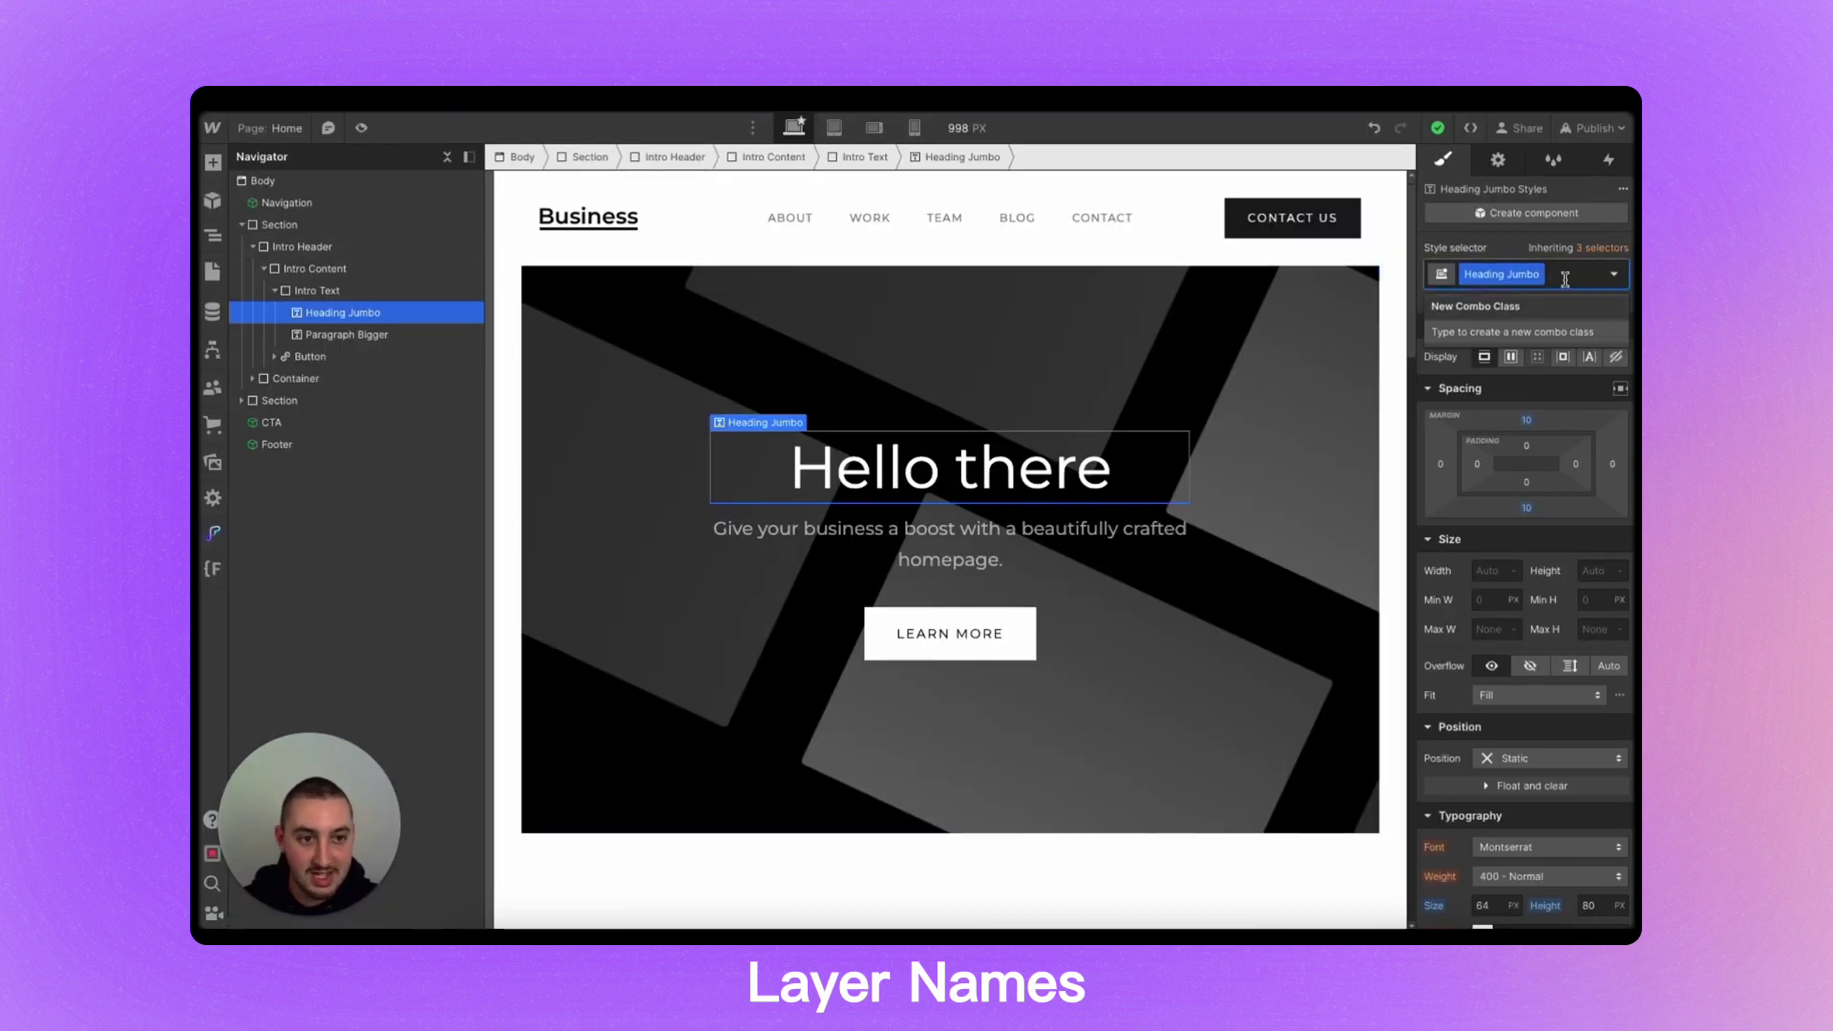
key("BackSpace")
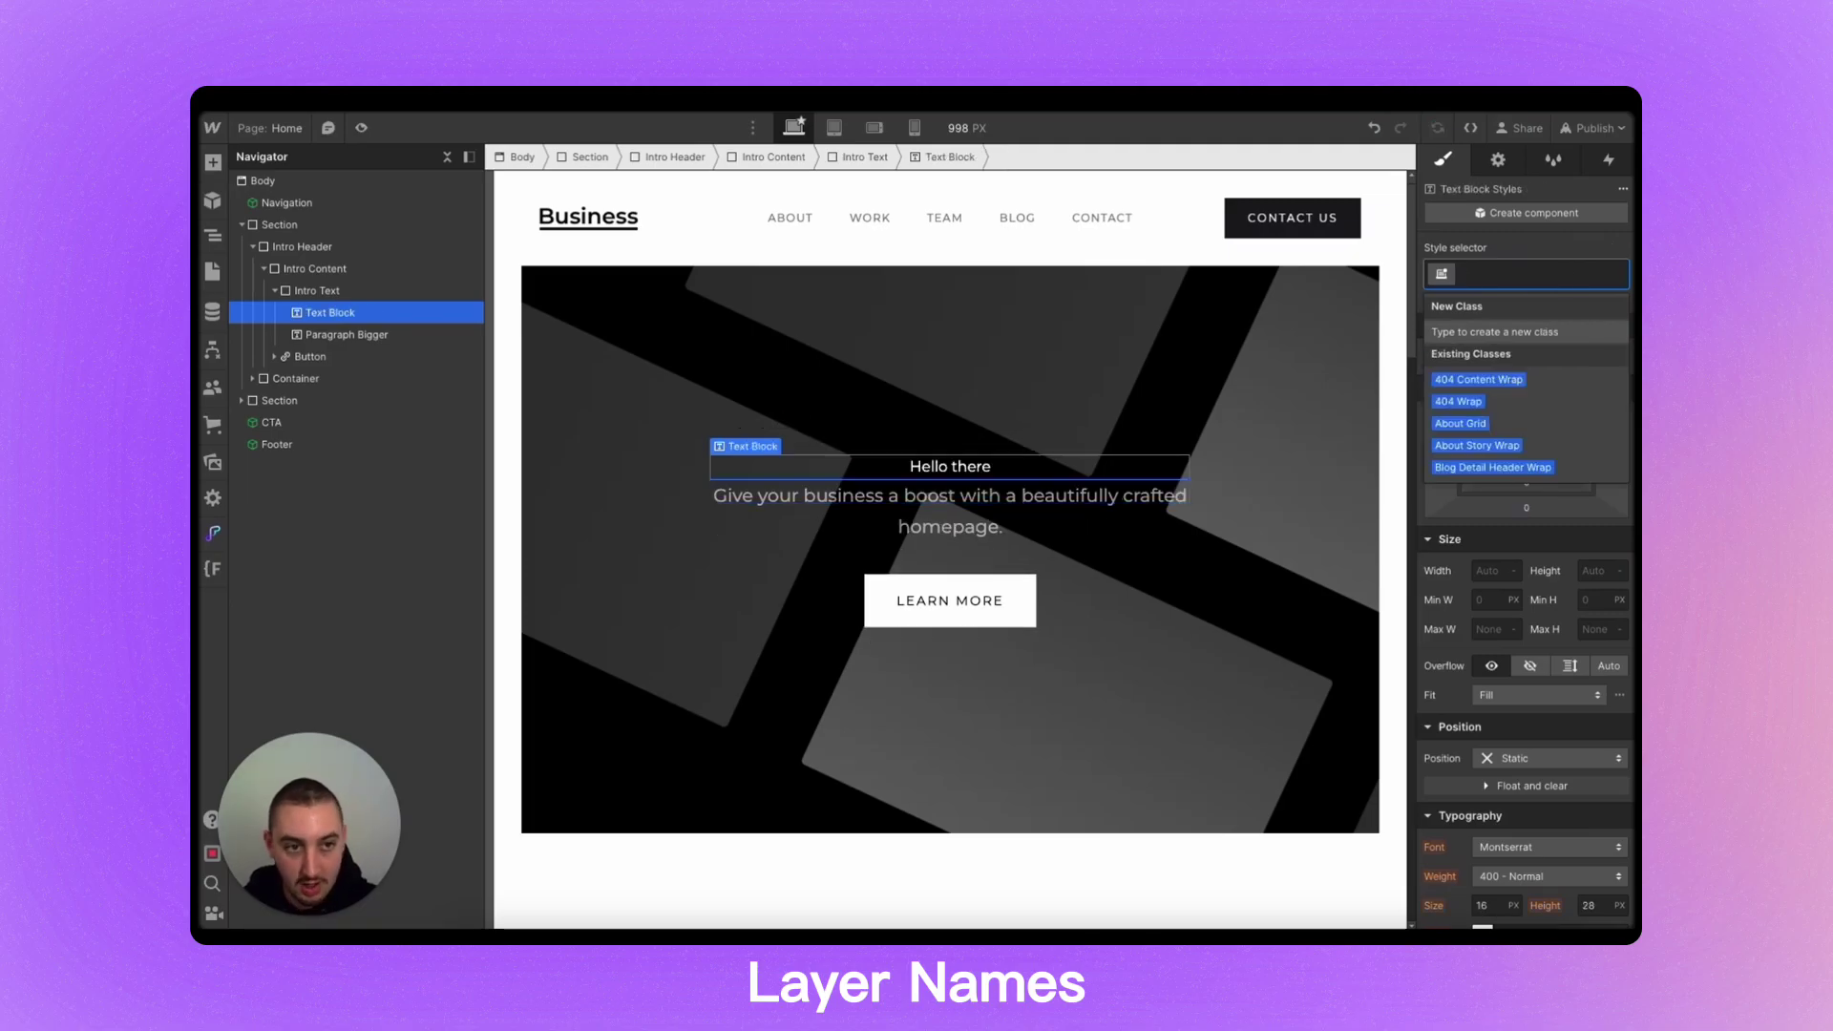
type("Header 1")
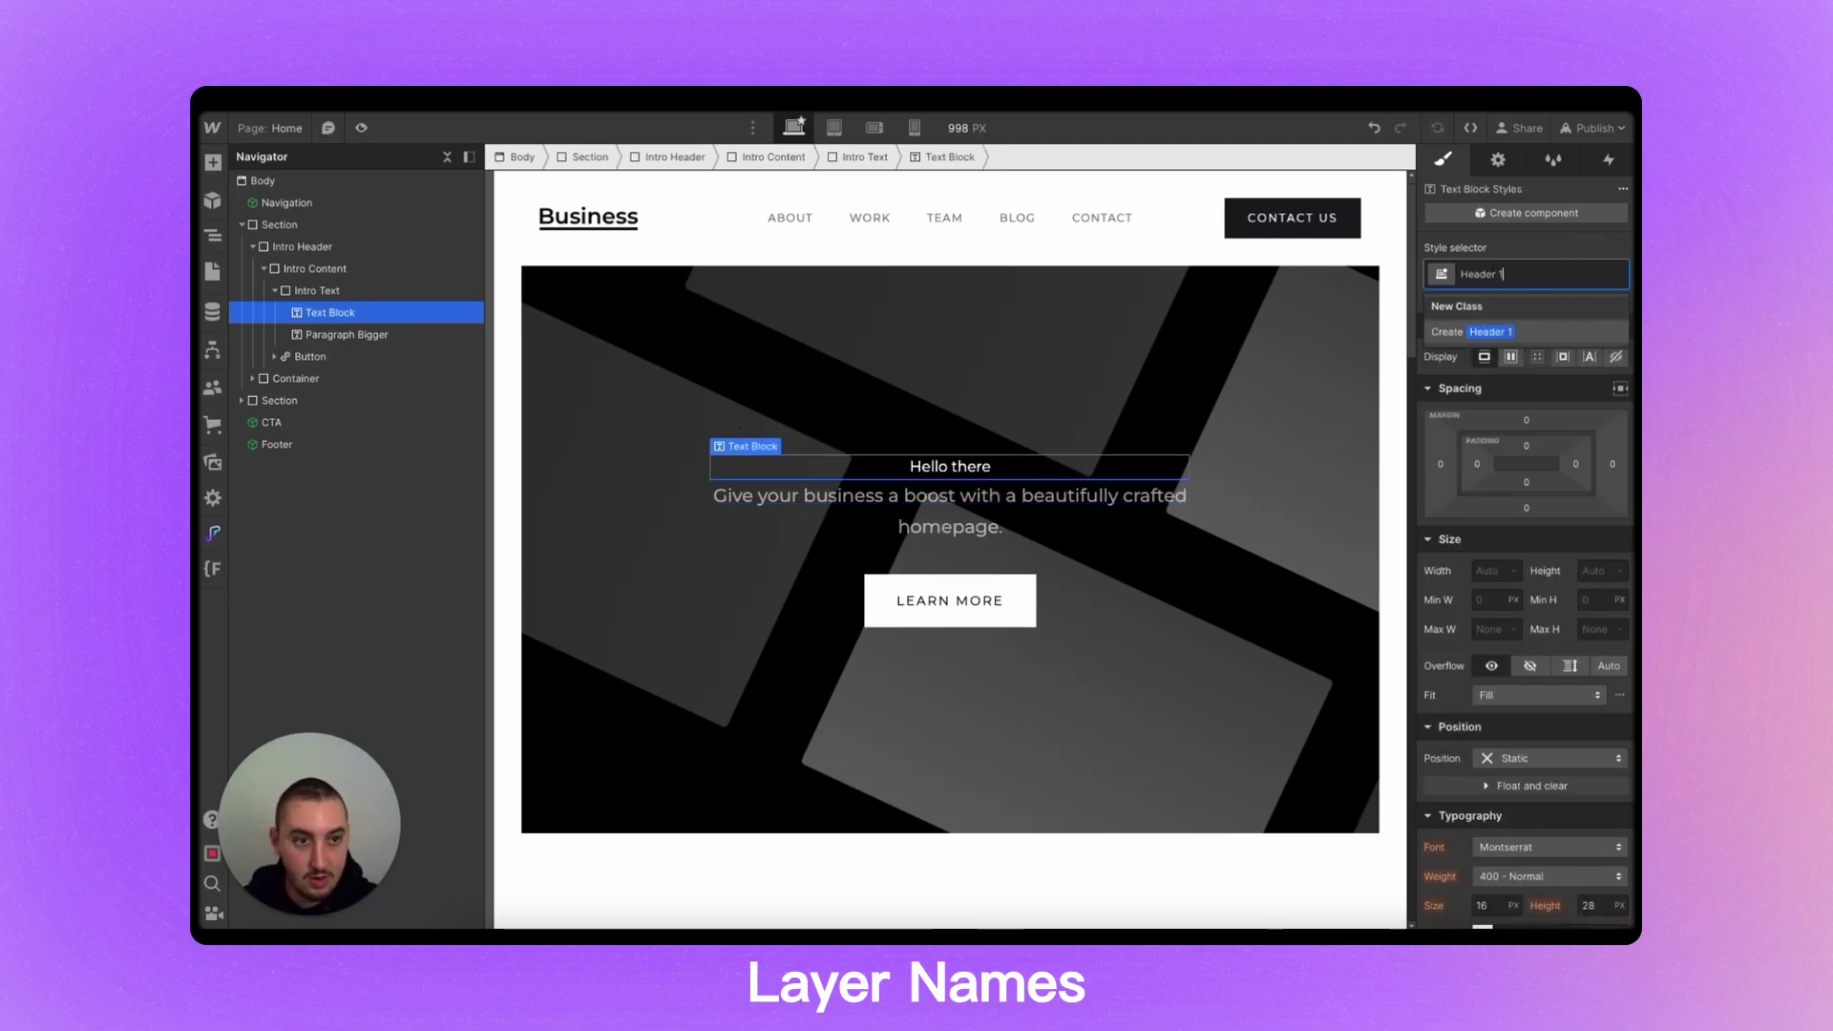
key("Return")
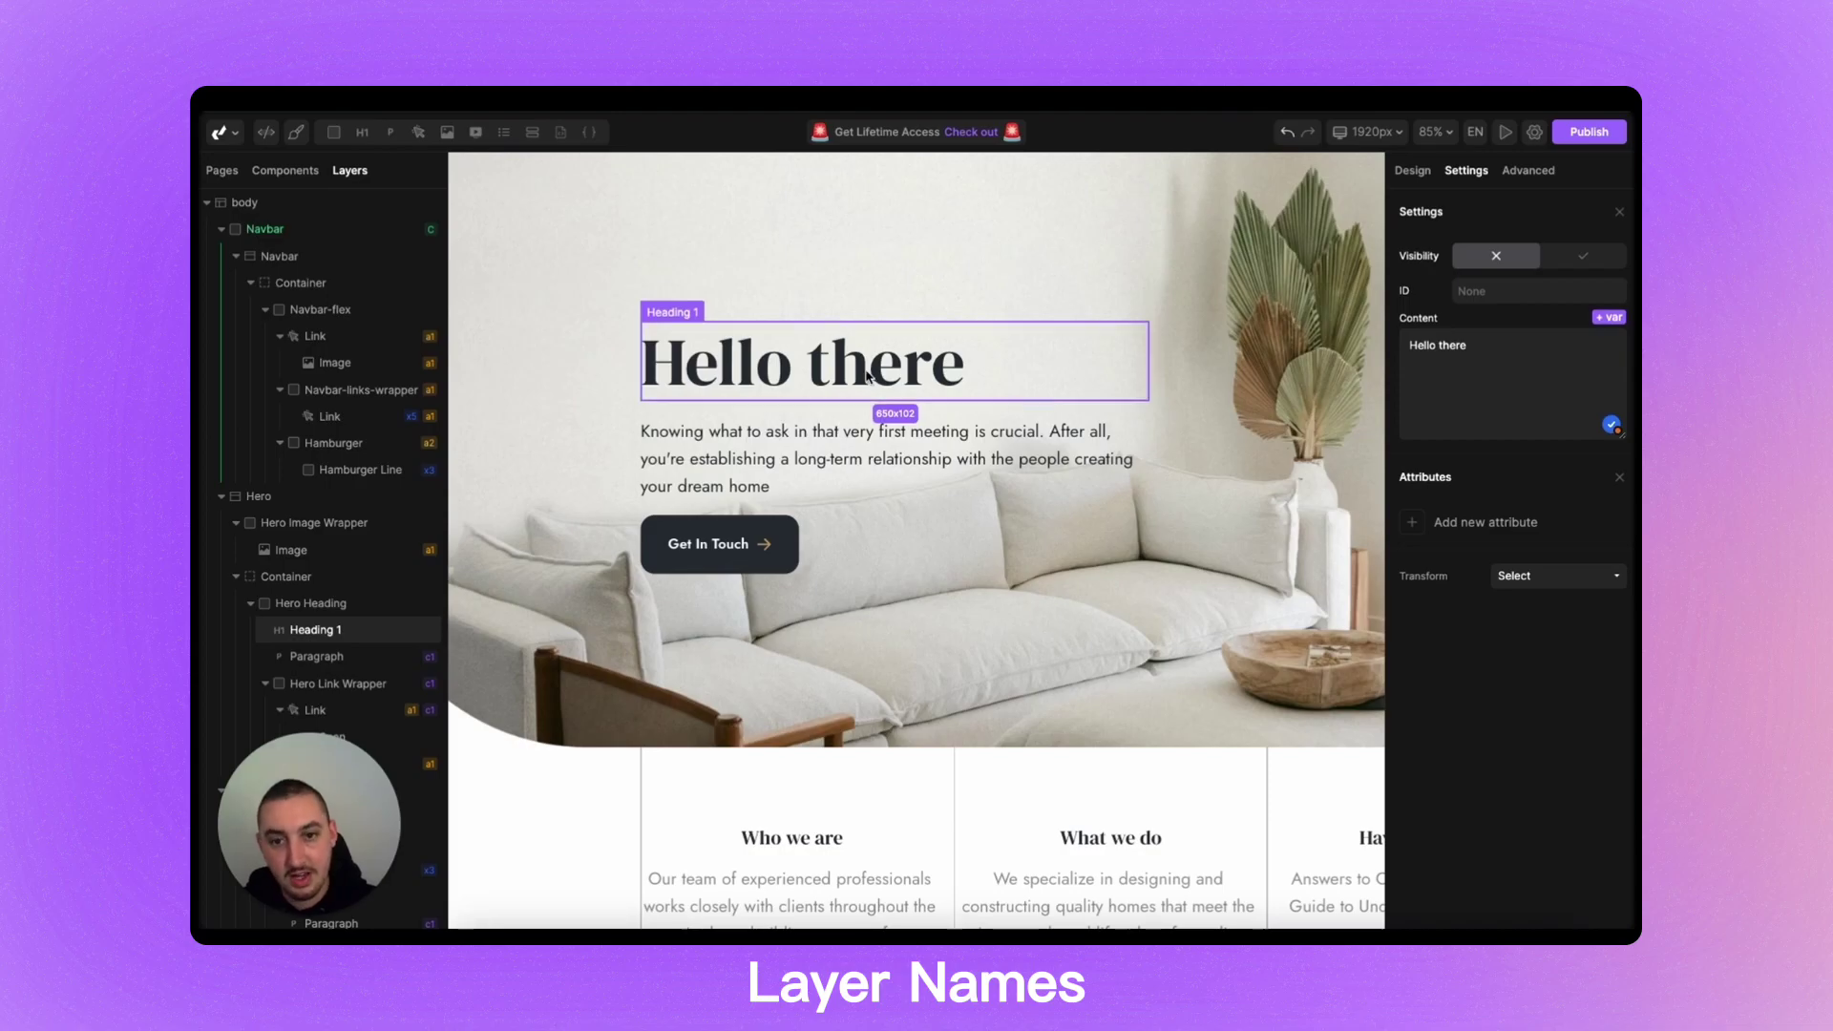
- Change the Label of the Heading 1 layer to 'Big Header'
left_click(1413, 170)
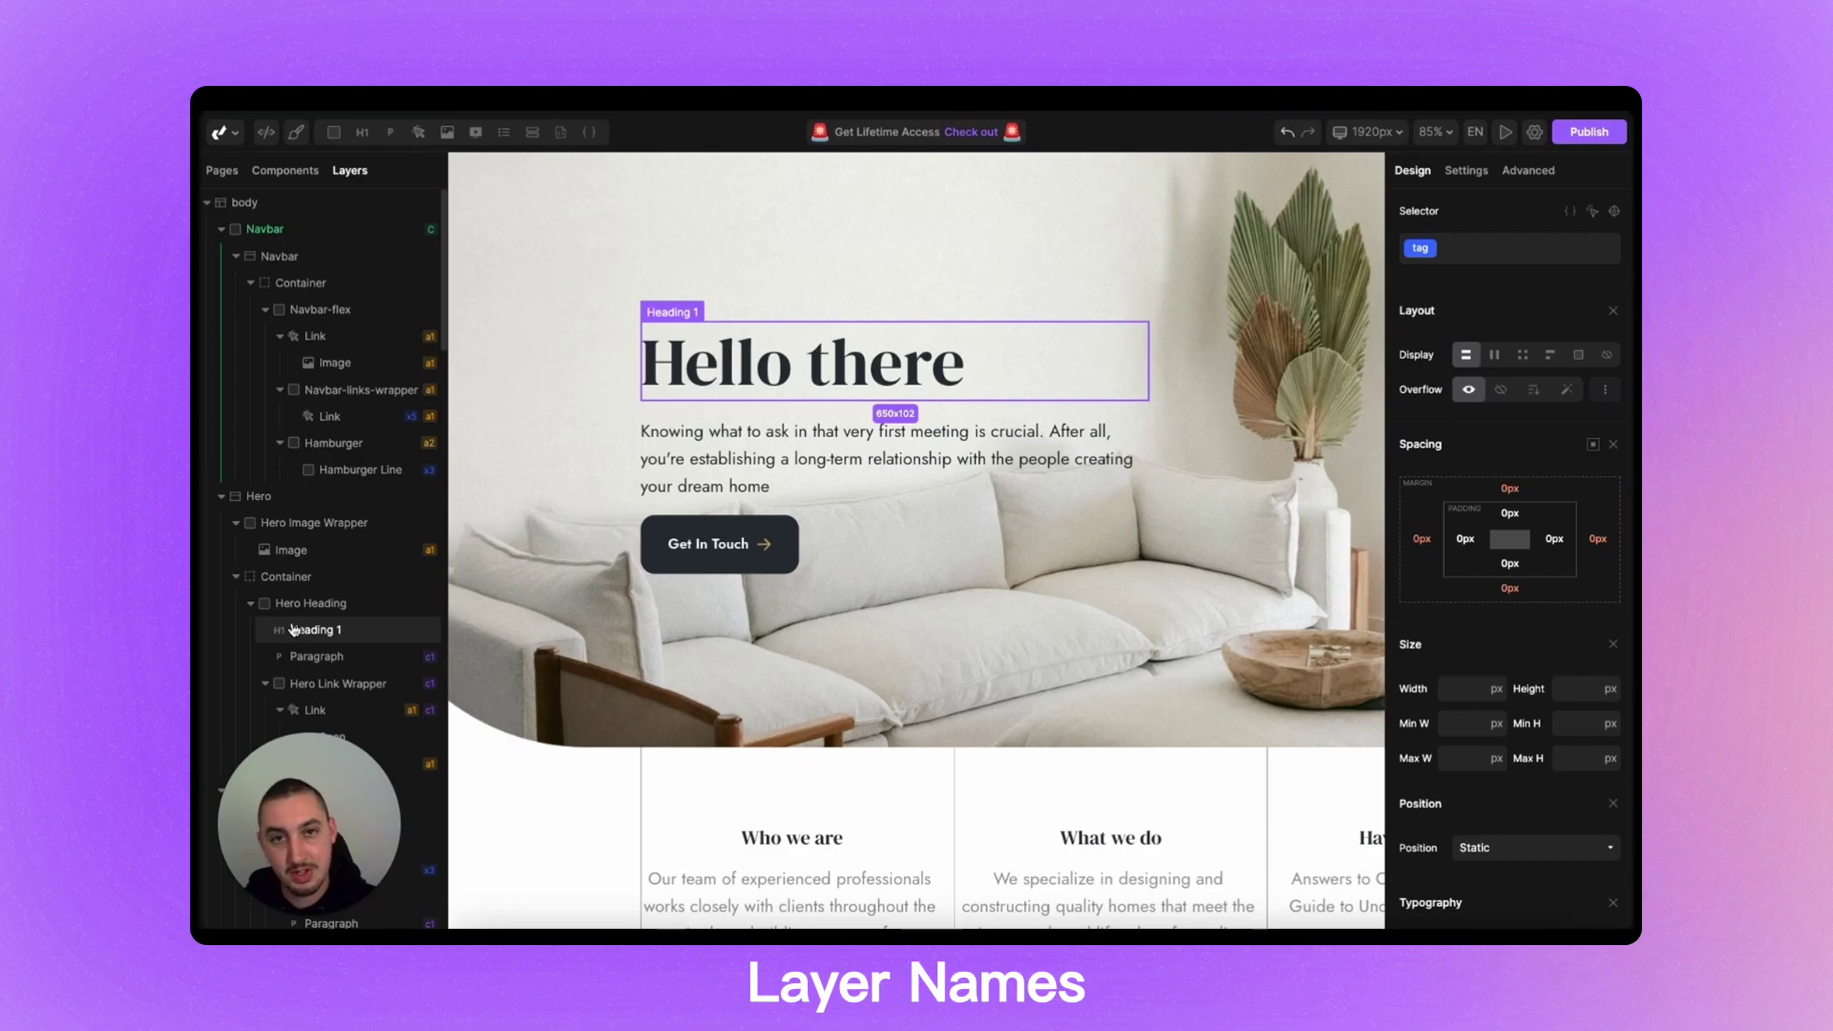
scroll(311, 621, "down", 4)
right_click(333, 290)
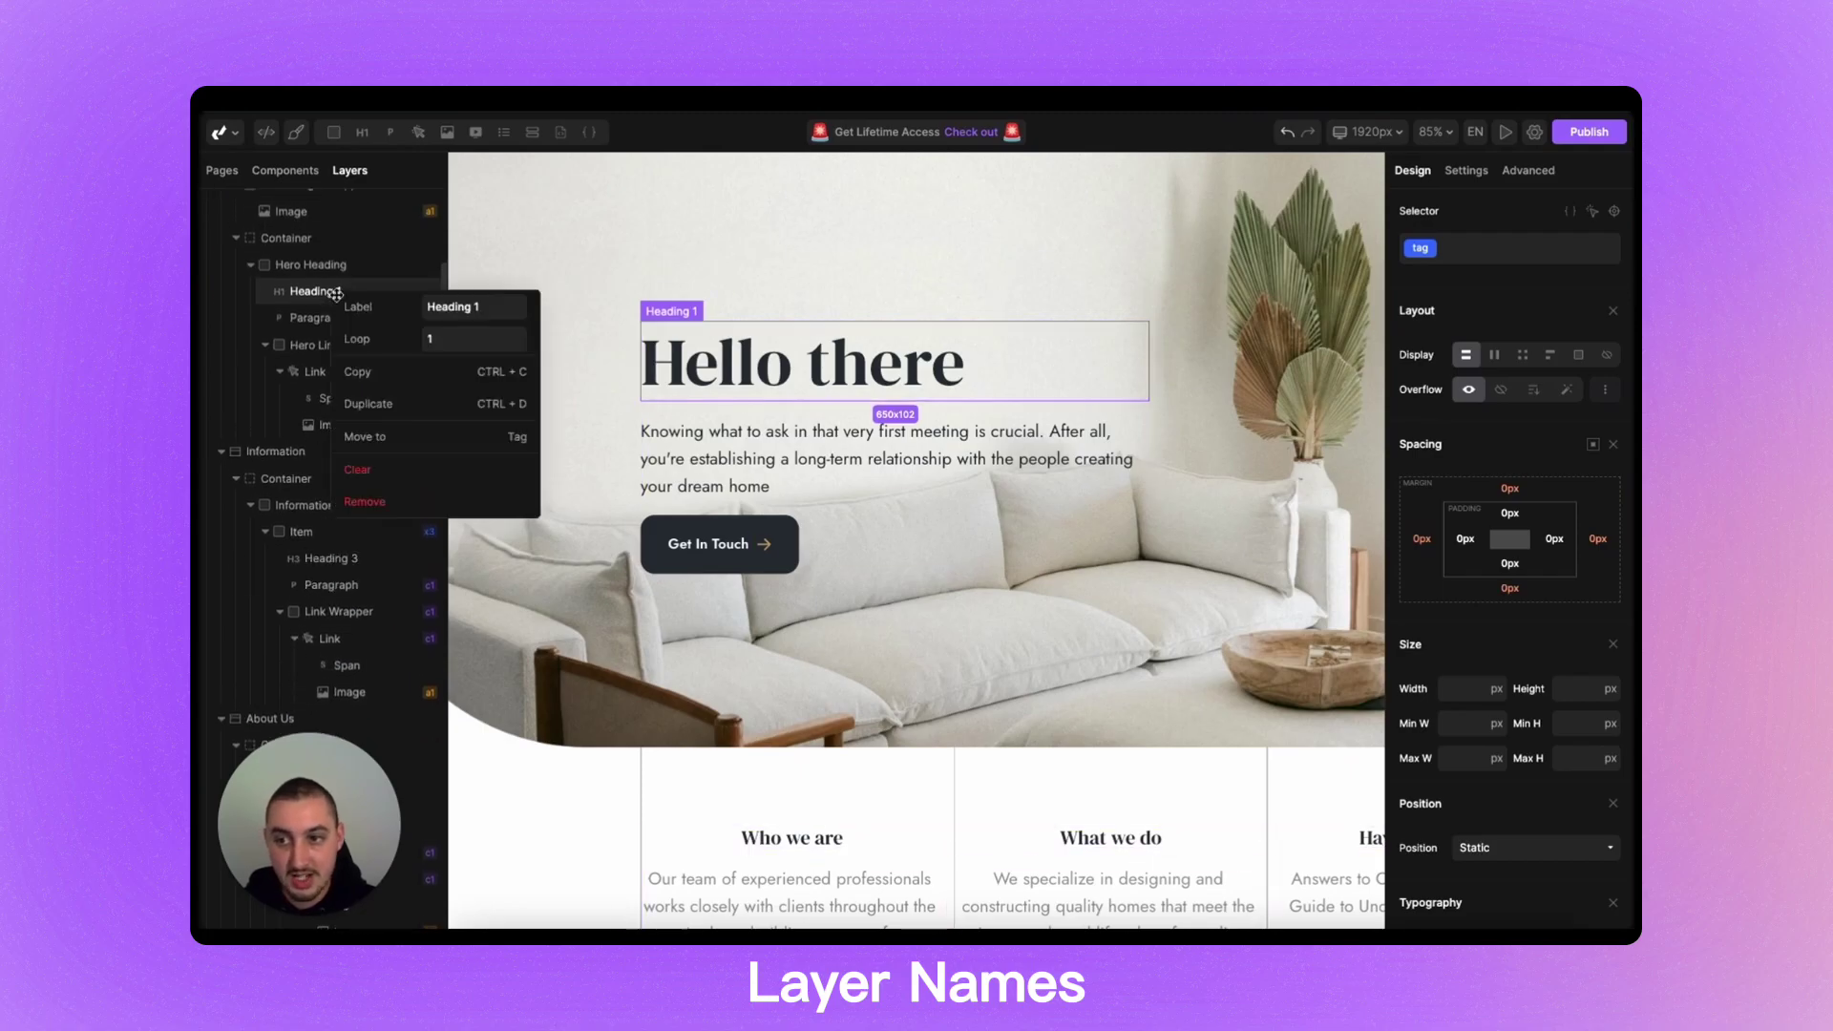
triple_click(445, 307)
type("Big H")
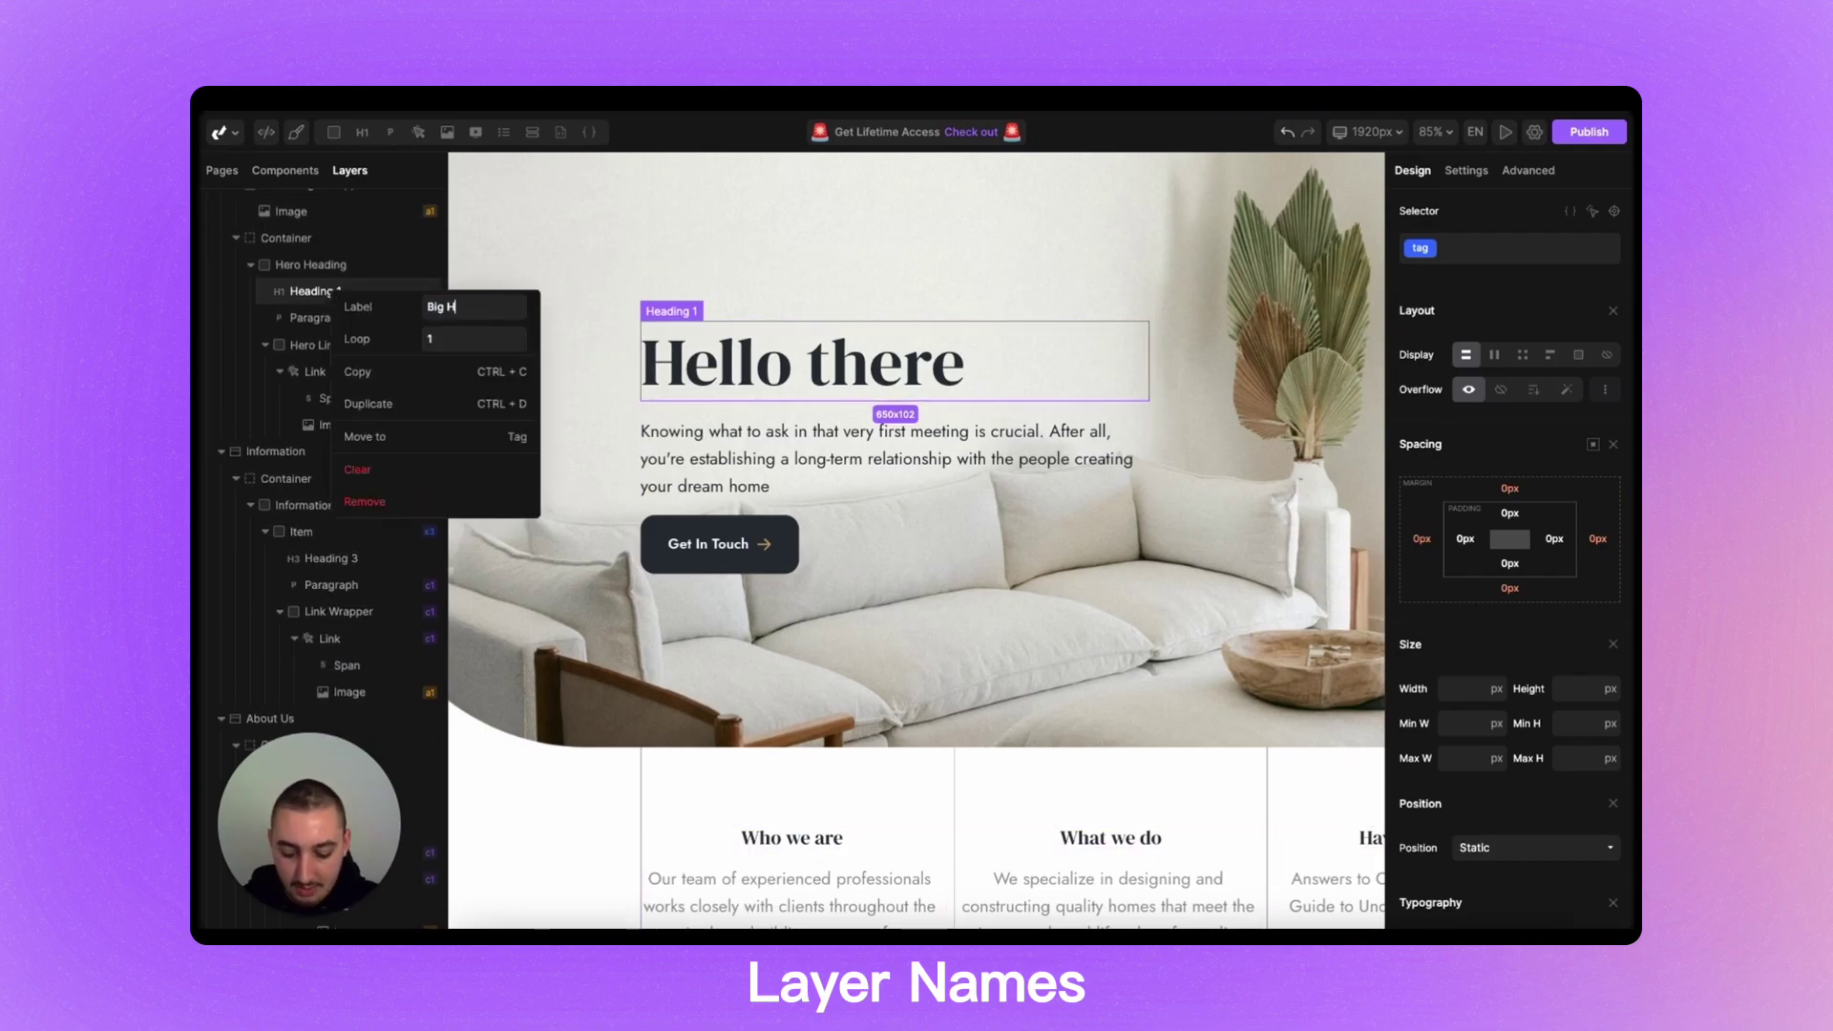
type("eader")
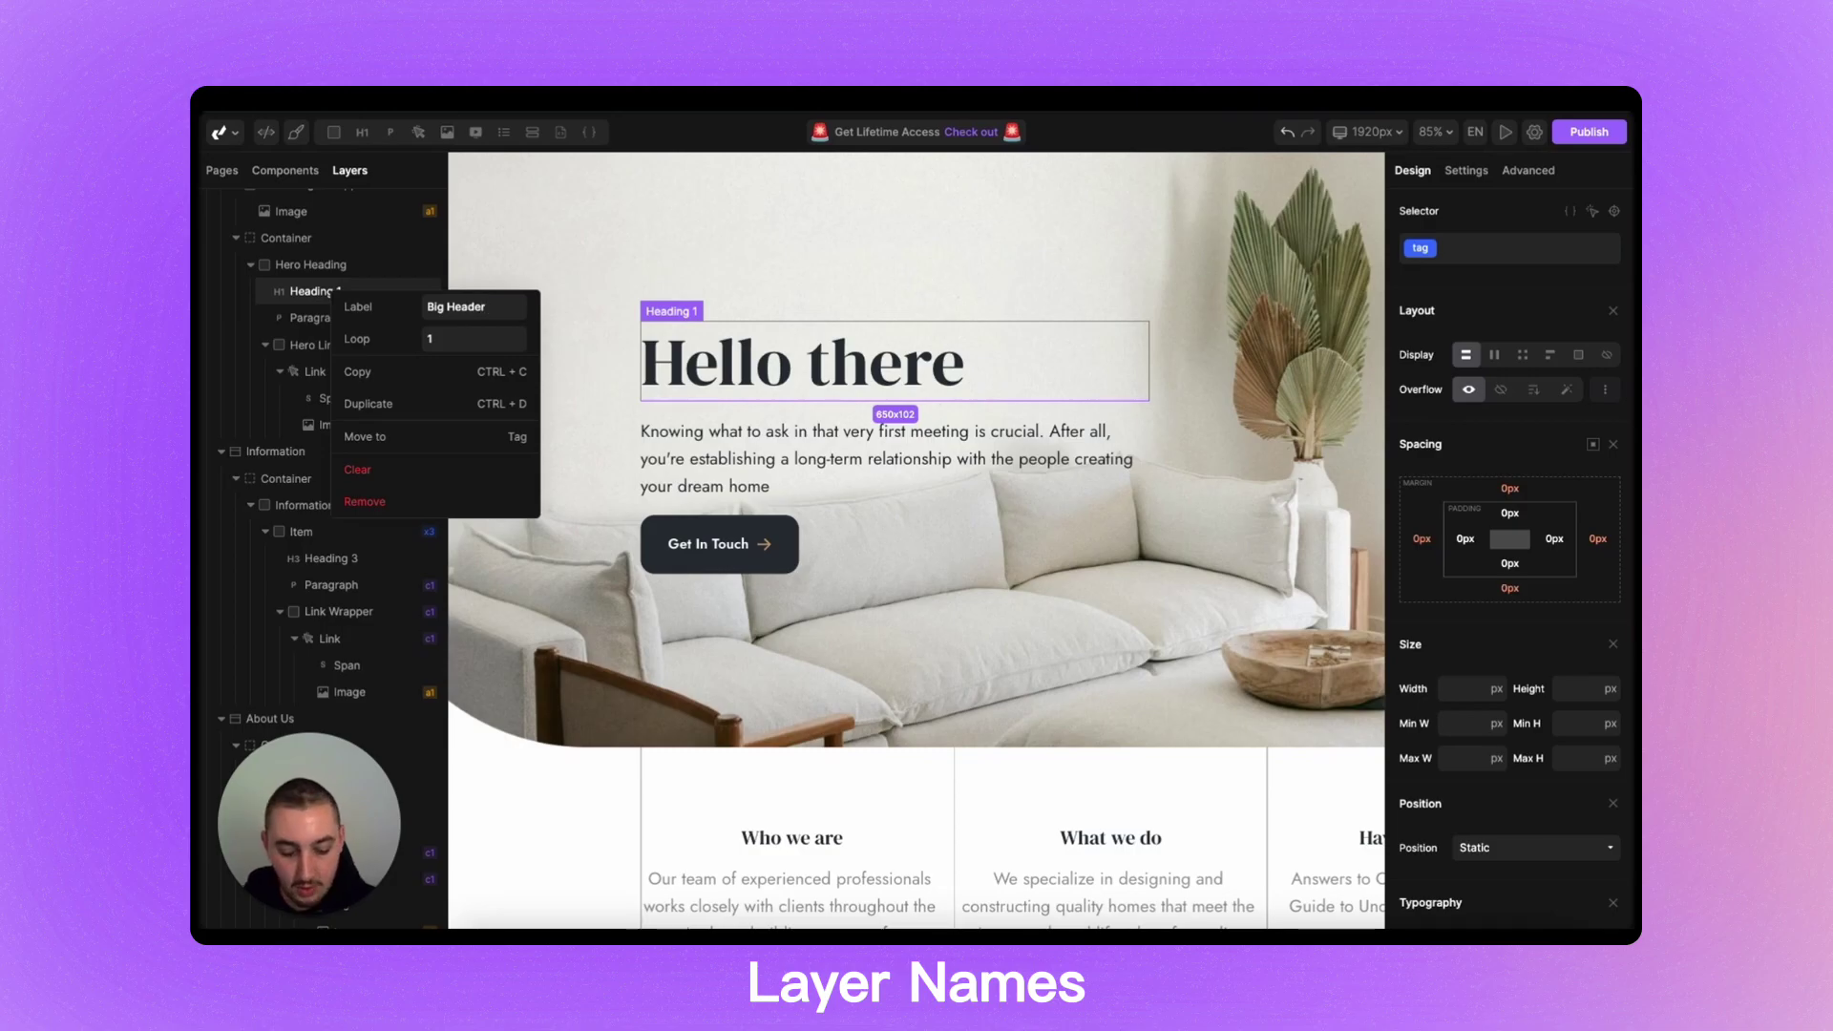
key("Return")
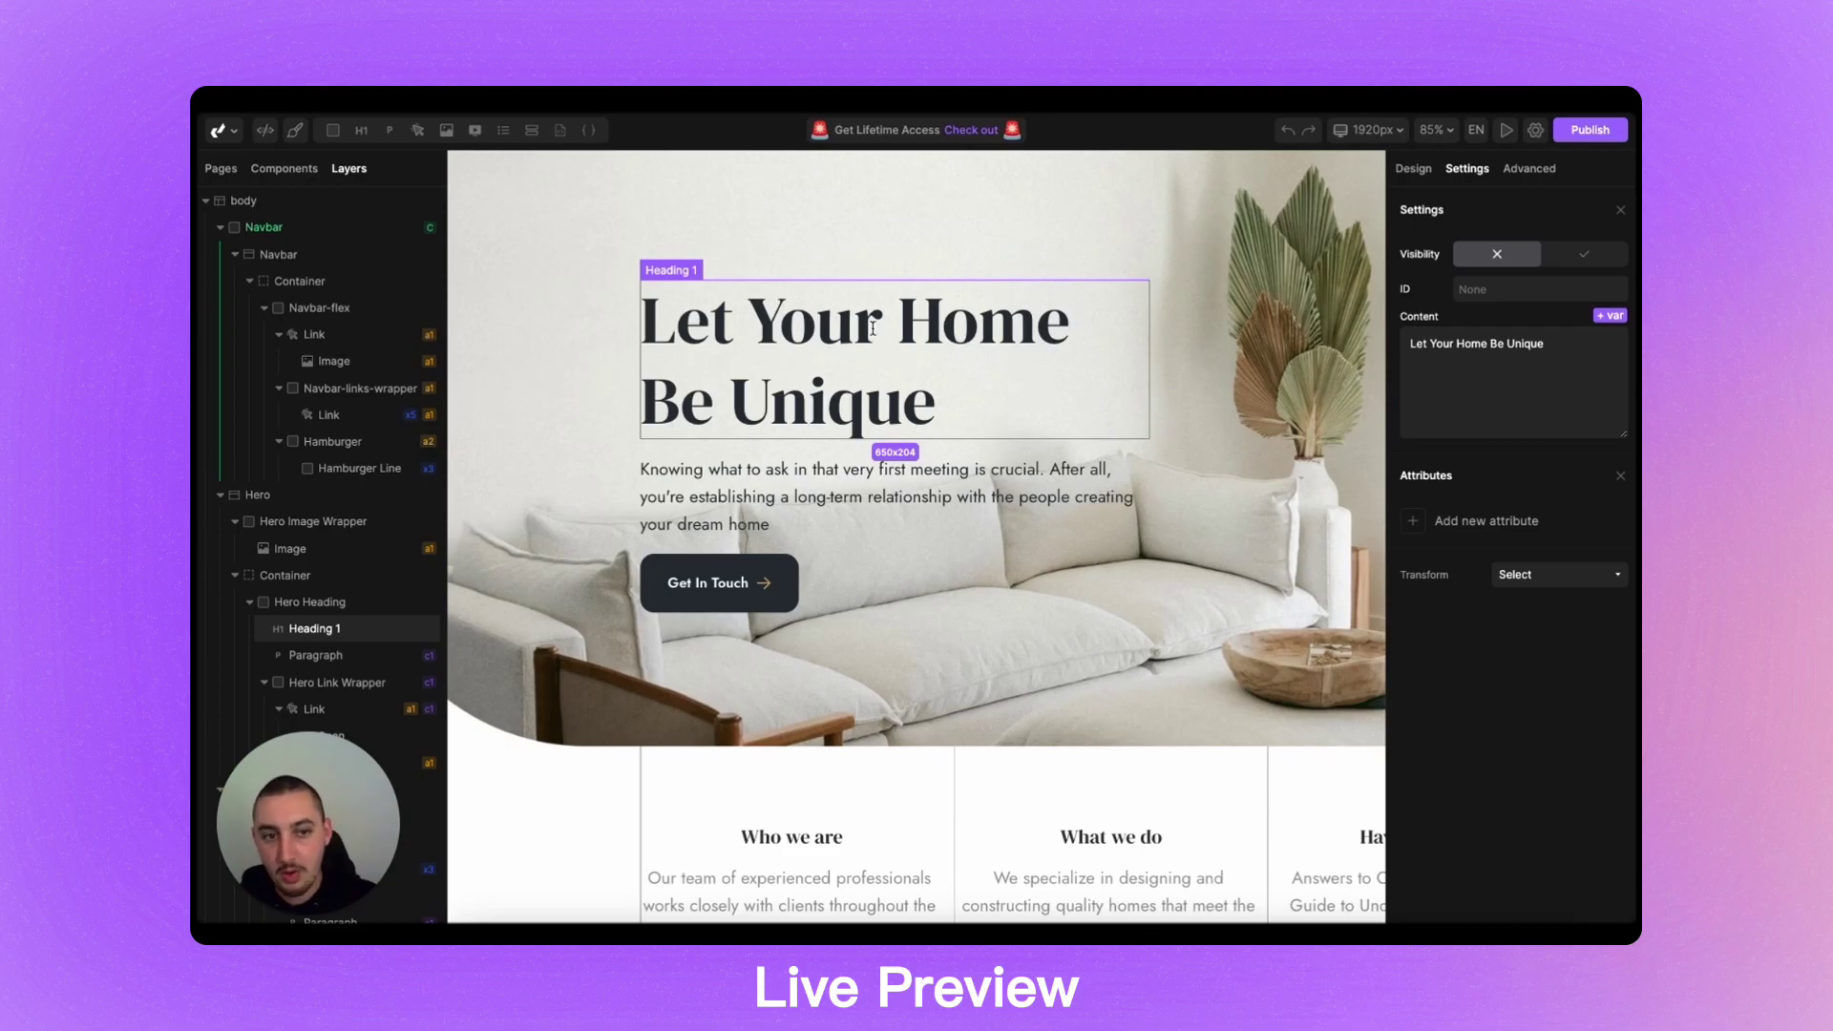
- Replace the heading's Content 'Let Your Home Be Unique' with 'Hello there'
triple_click(1503, 345)
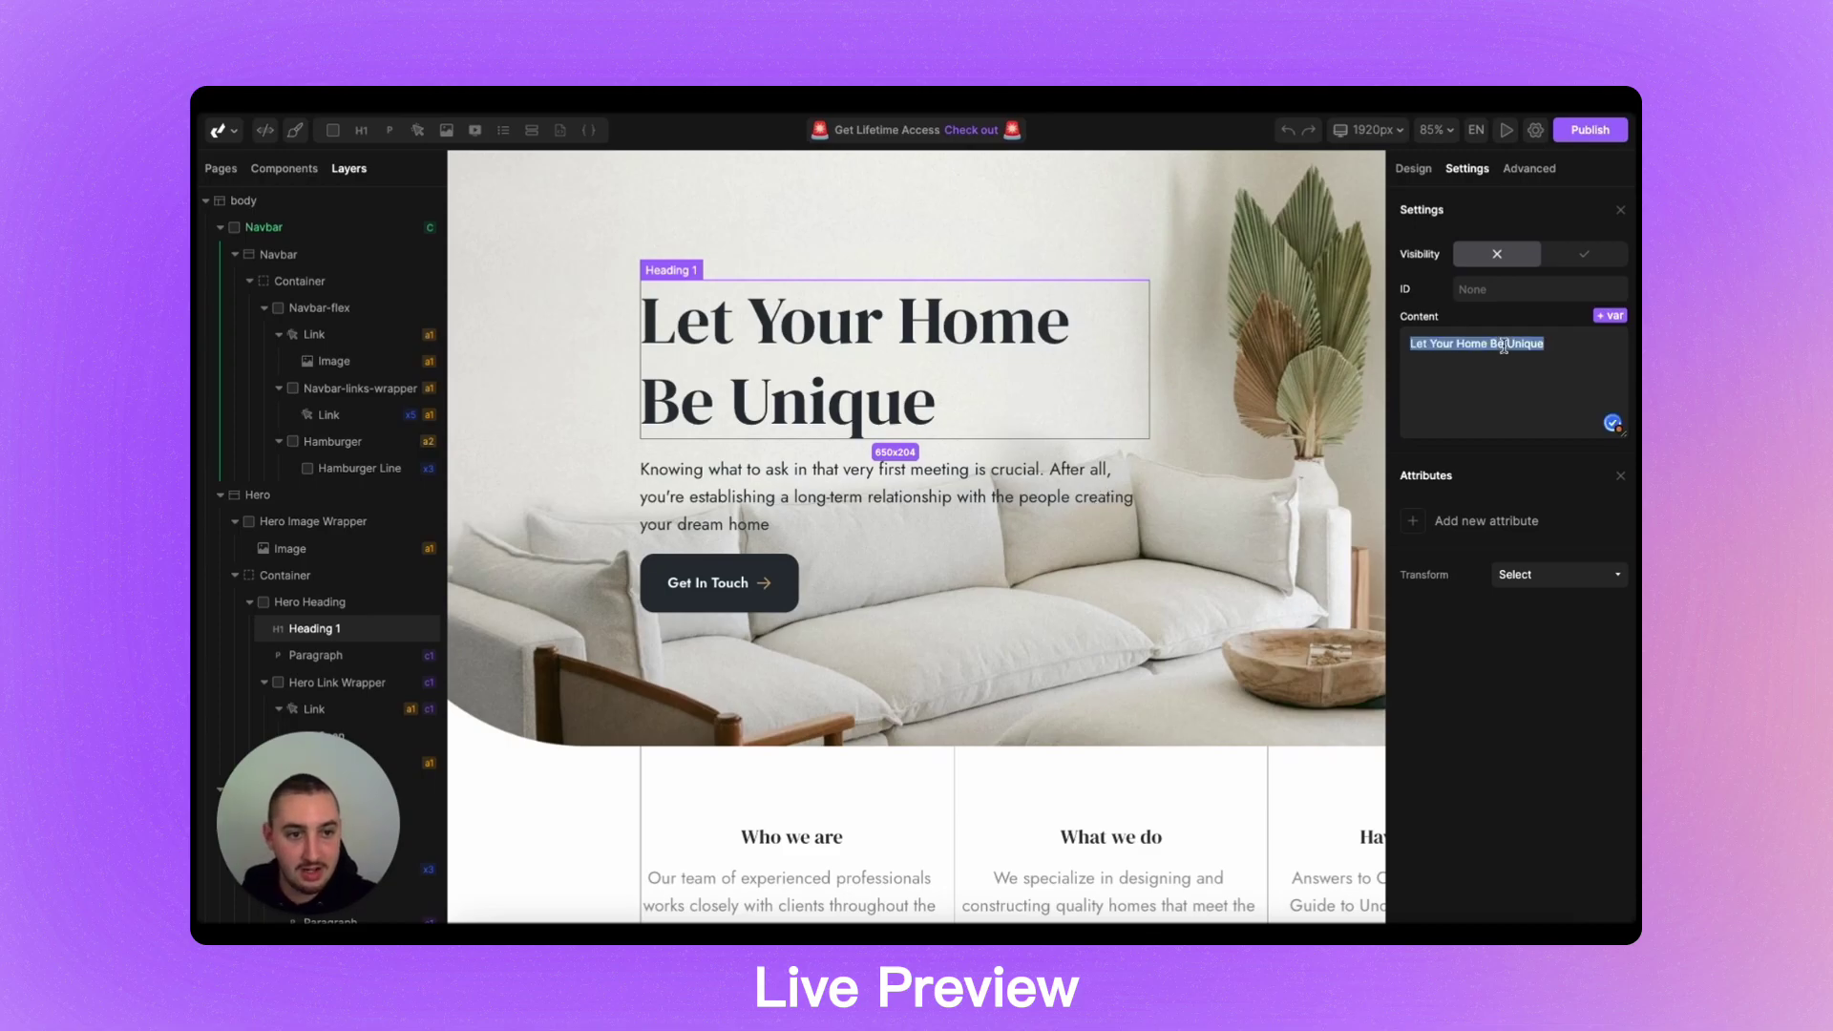
type("Hello there")
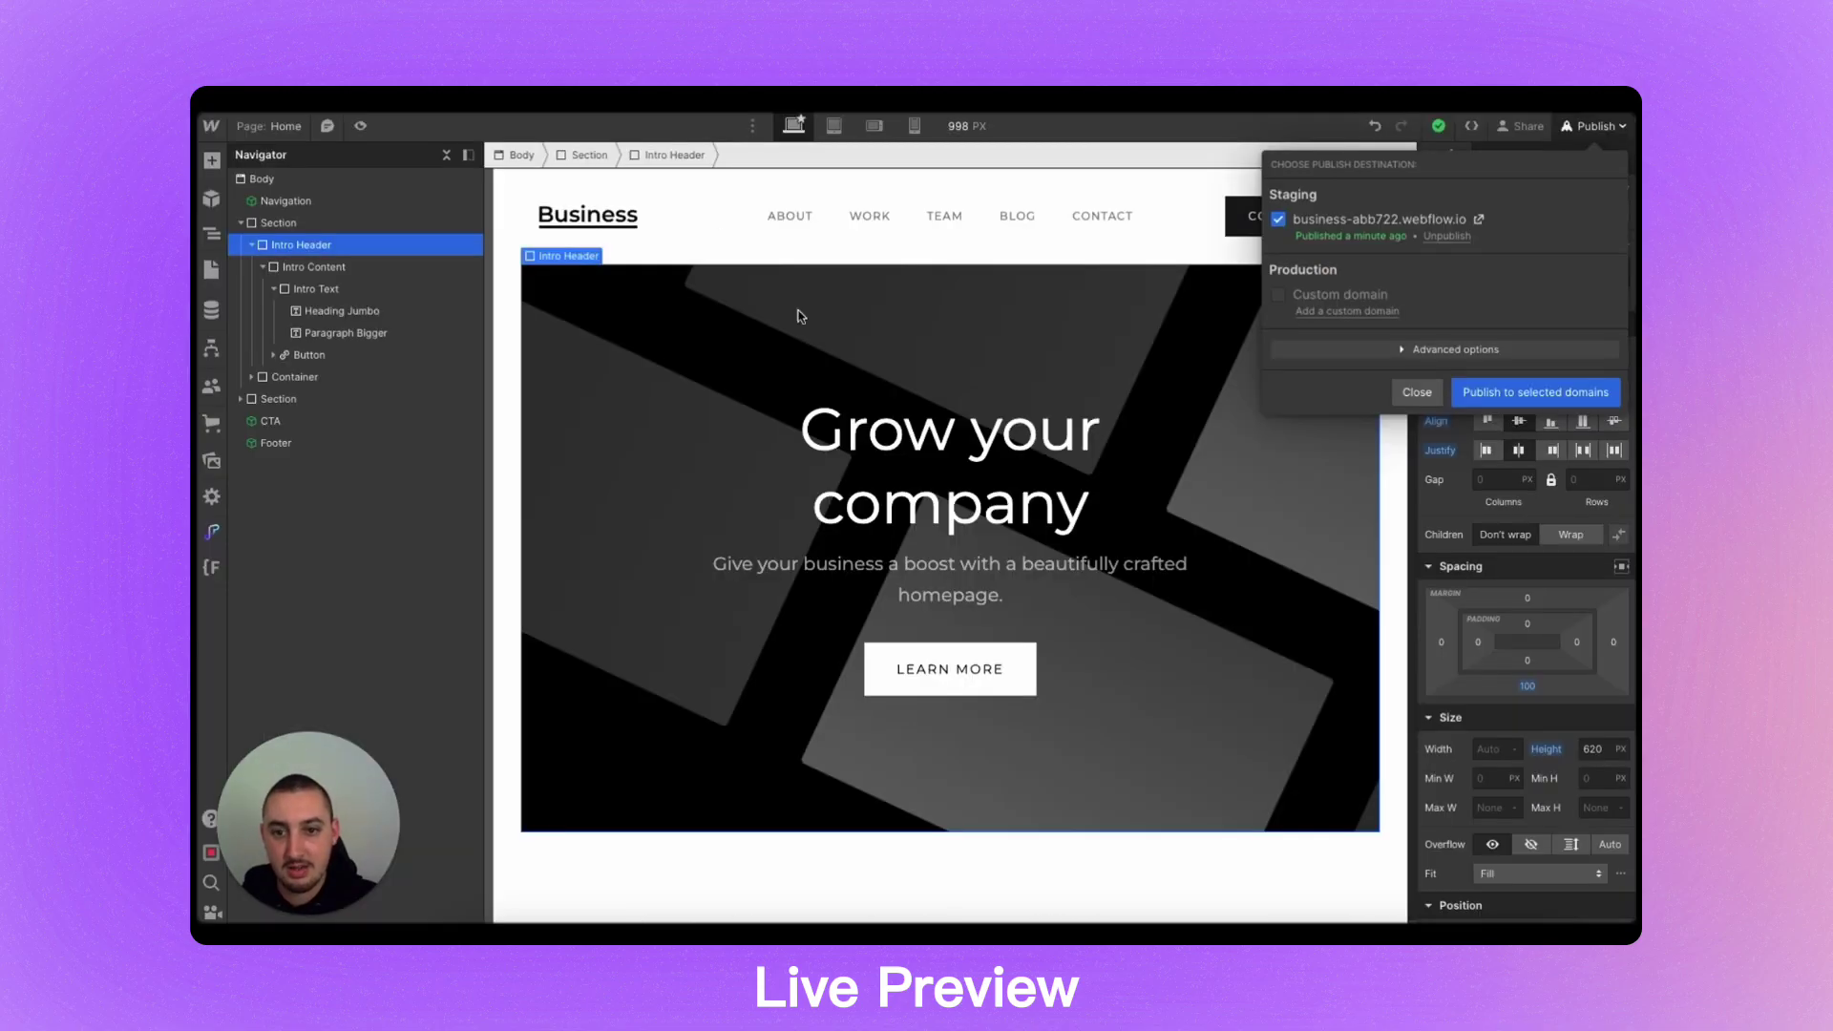
- Retype the 'Grow your company' heading as 'Hello there' and publish to the selected domains
left_click(955, 455)
double_click(956, 455)
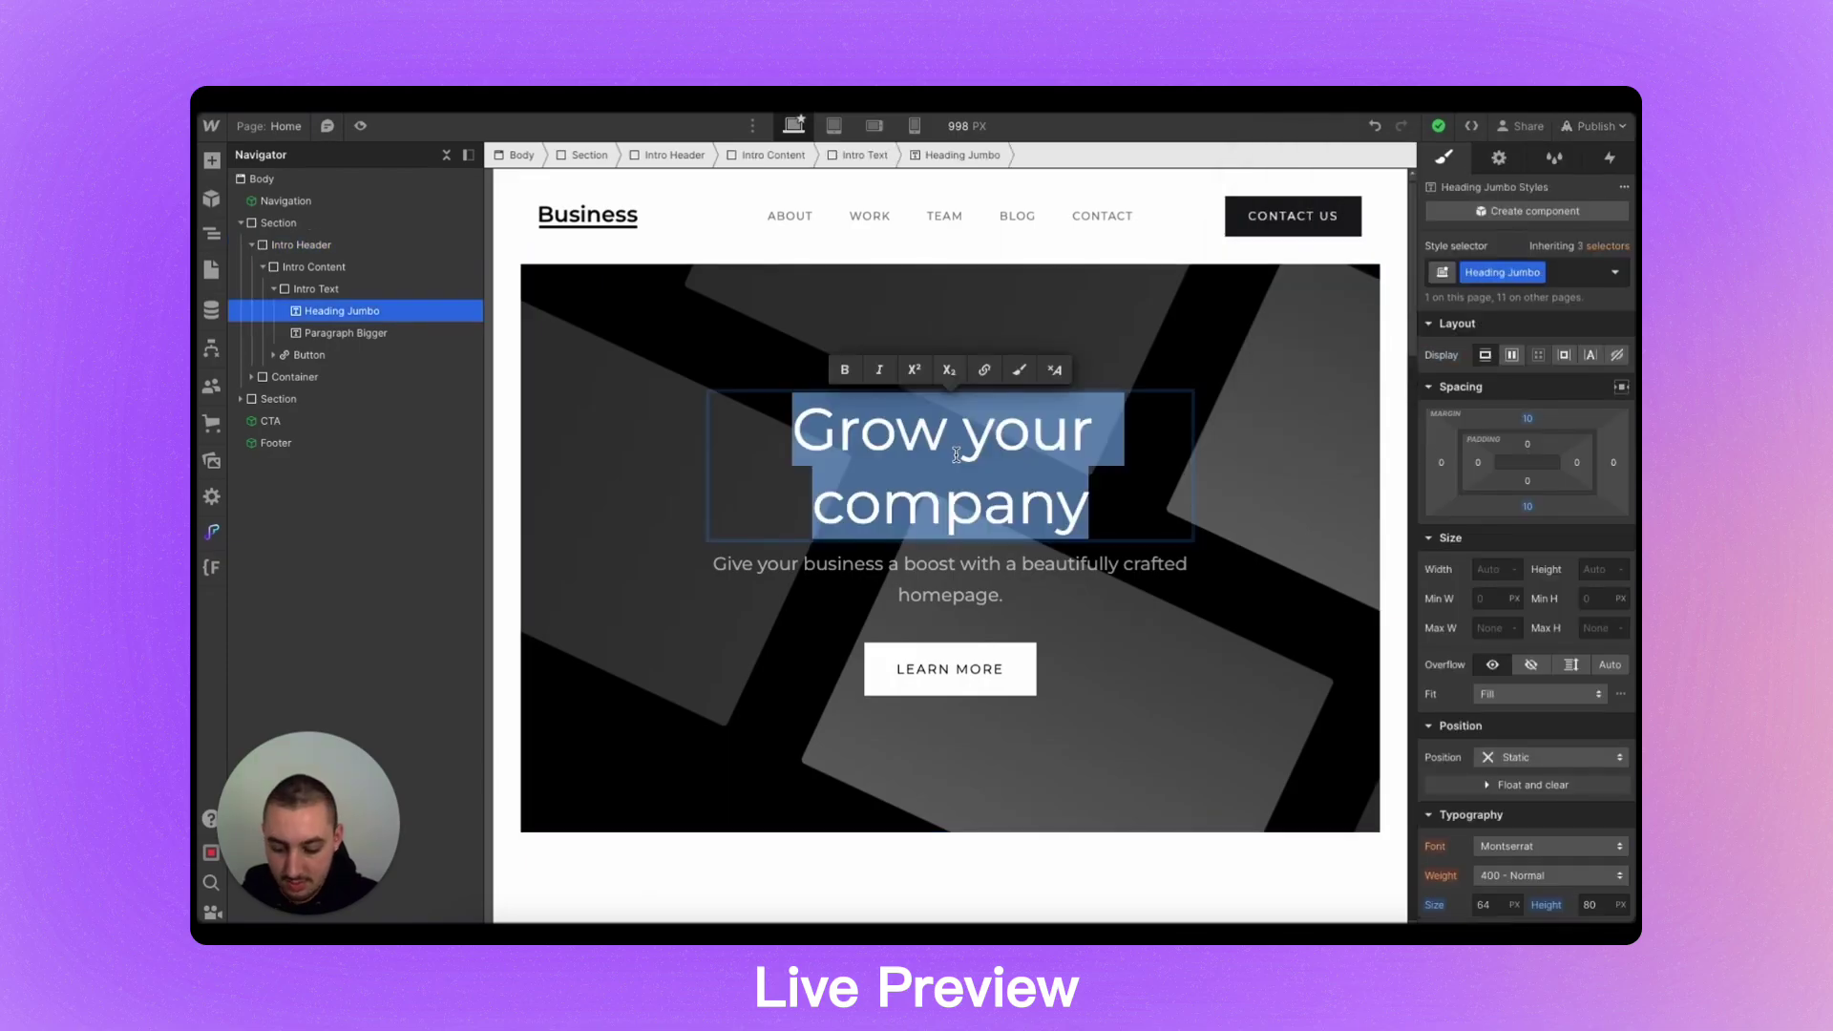
type("Hello ther")
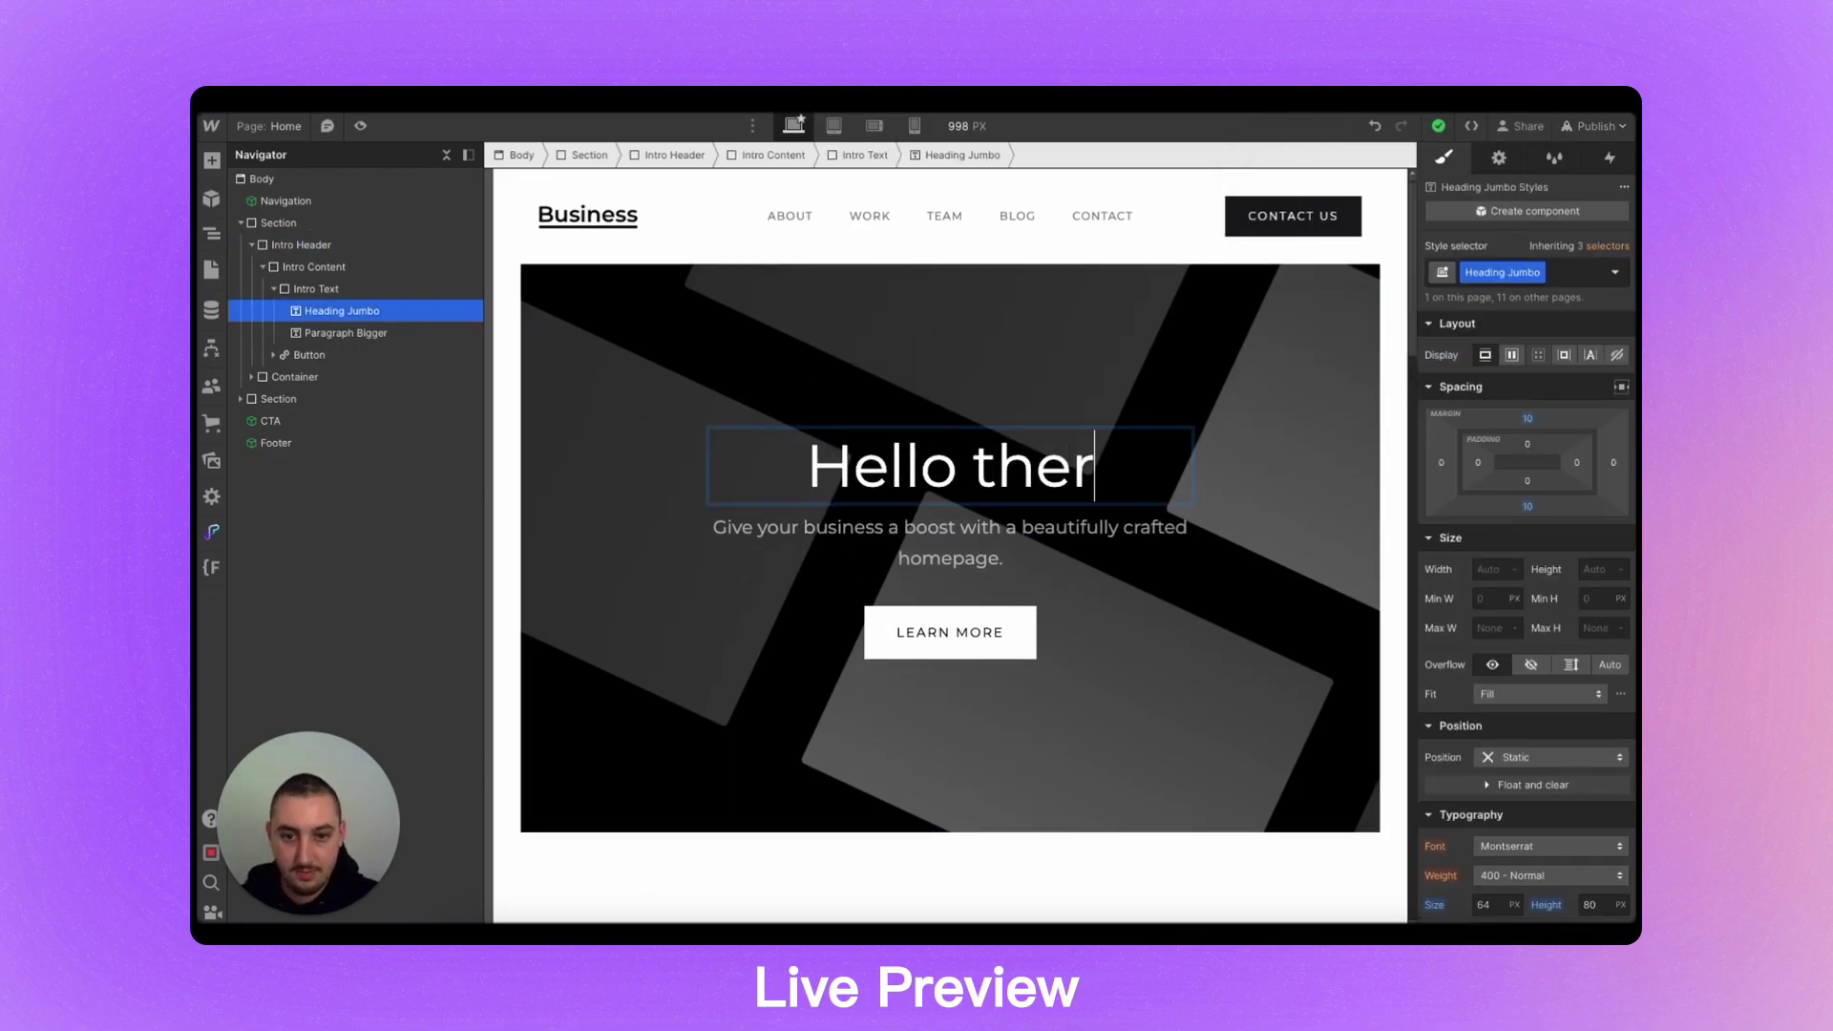
type("e")
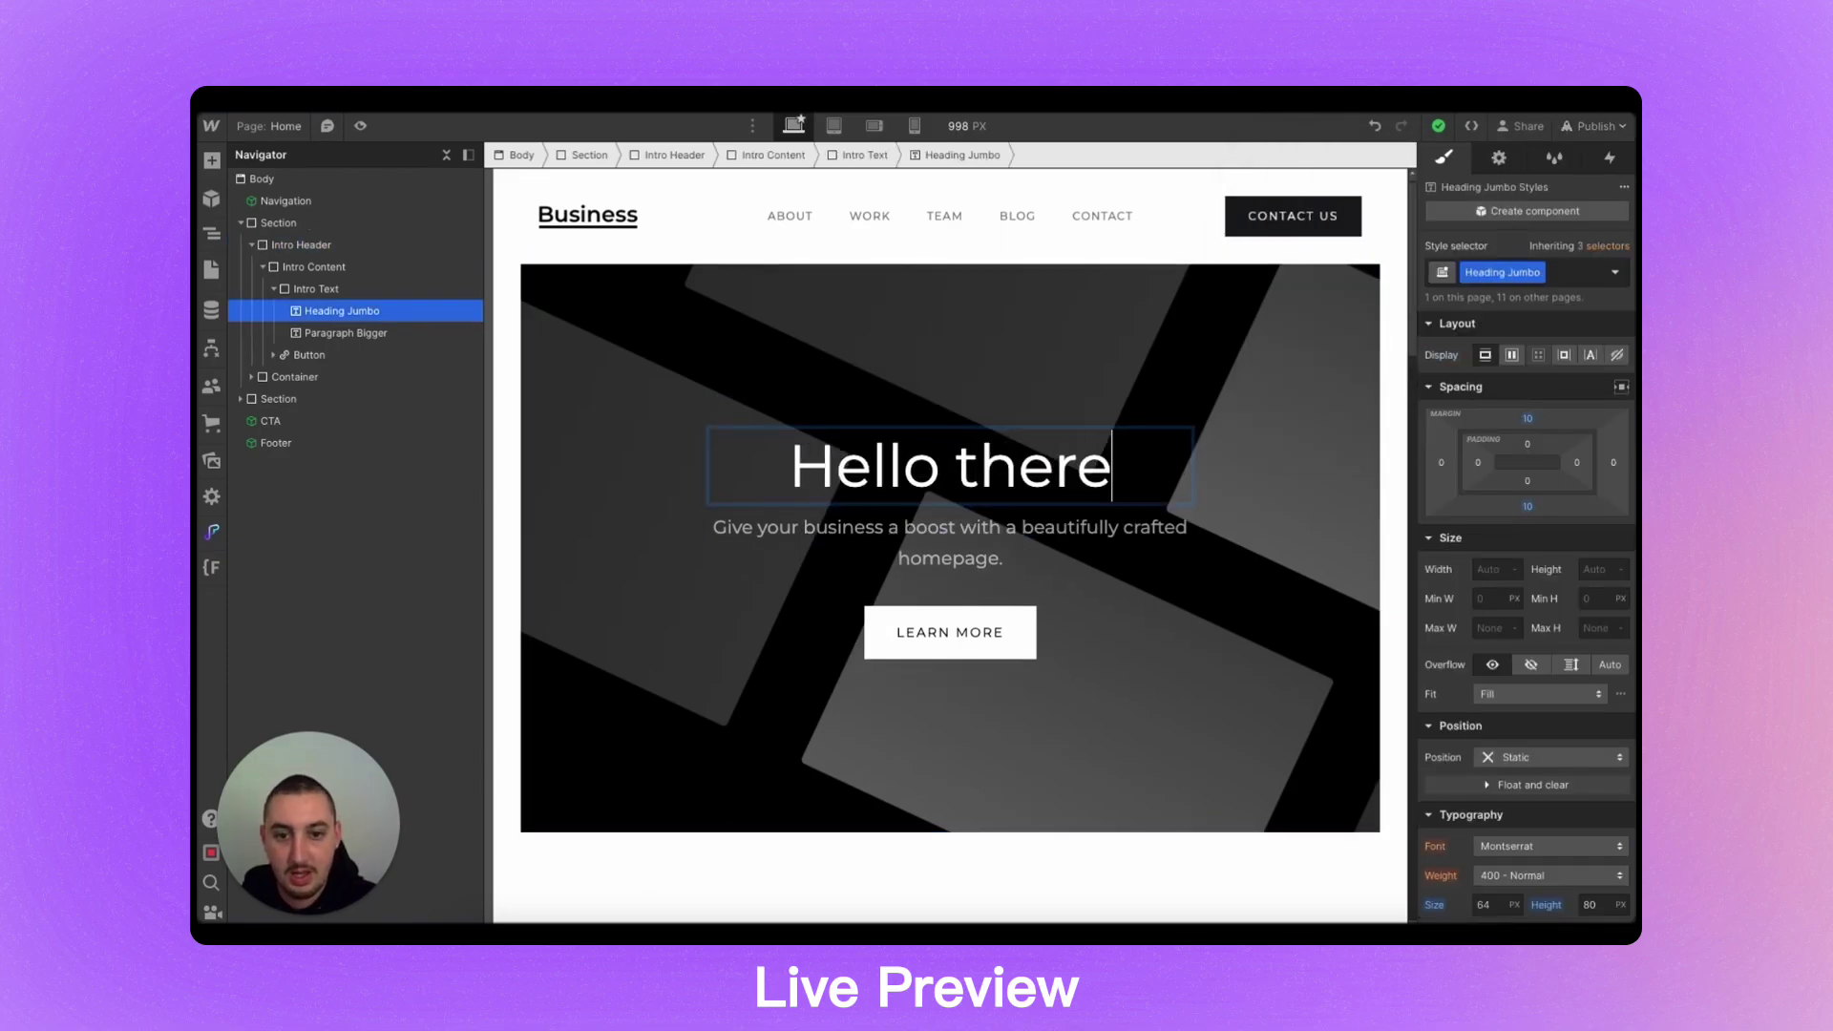
left_click(1578, 124)
left_click(1501, 397)
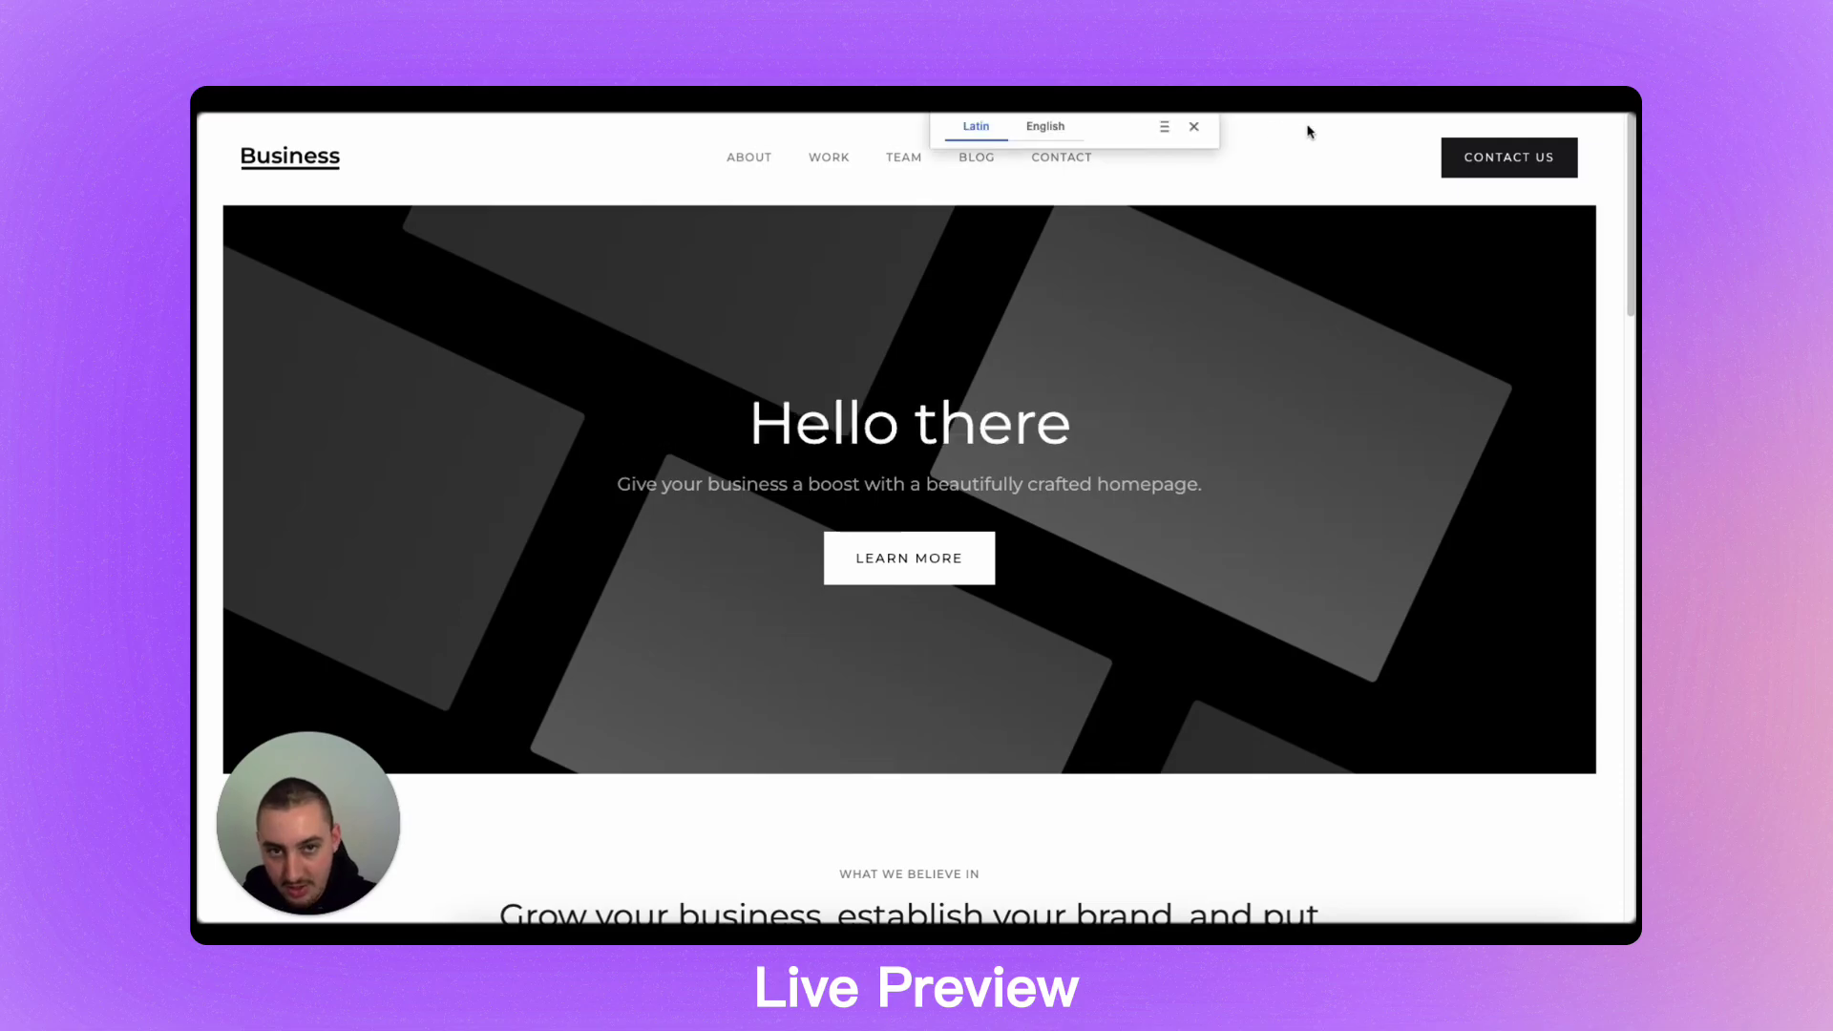
- Close the Google Translate bubble on the live site and exit live preview
left_click(1192, 128)
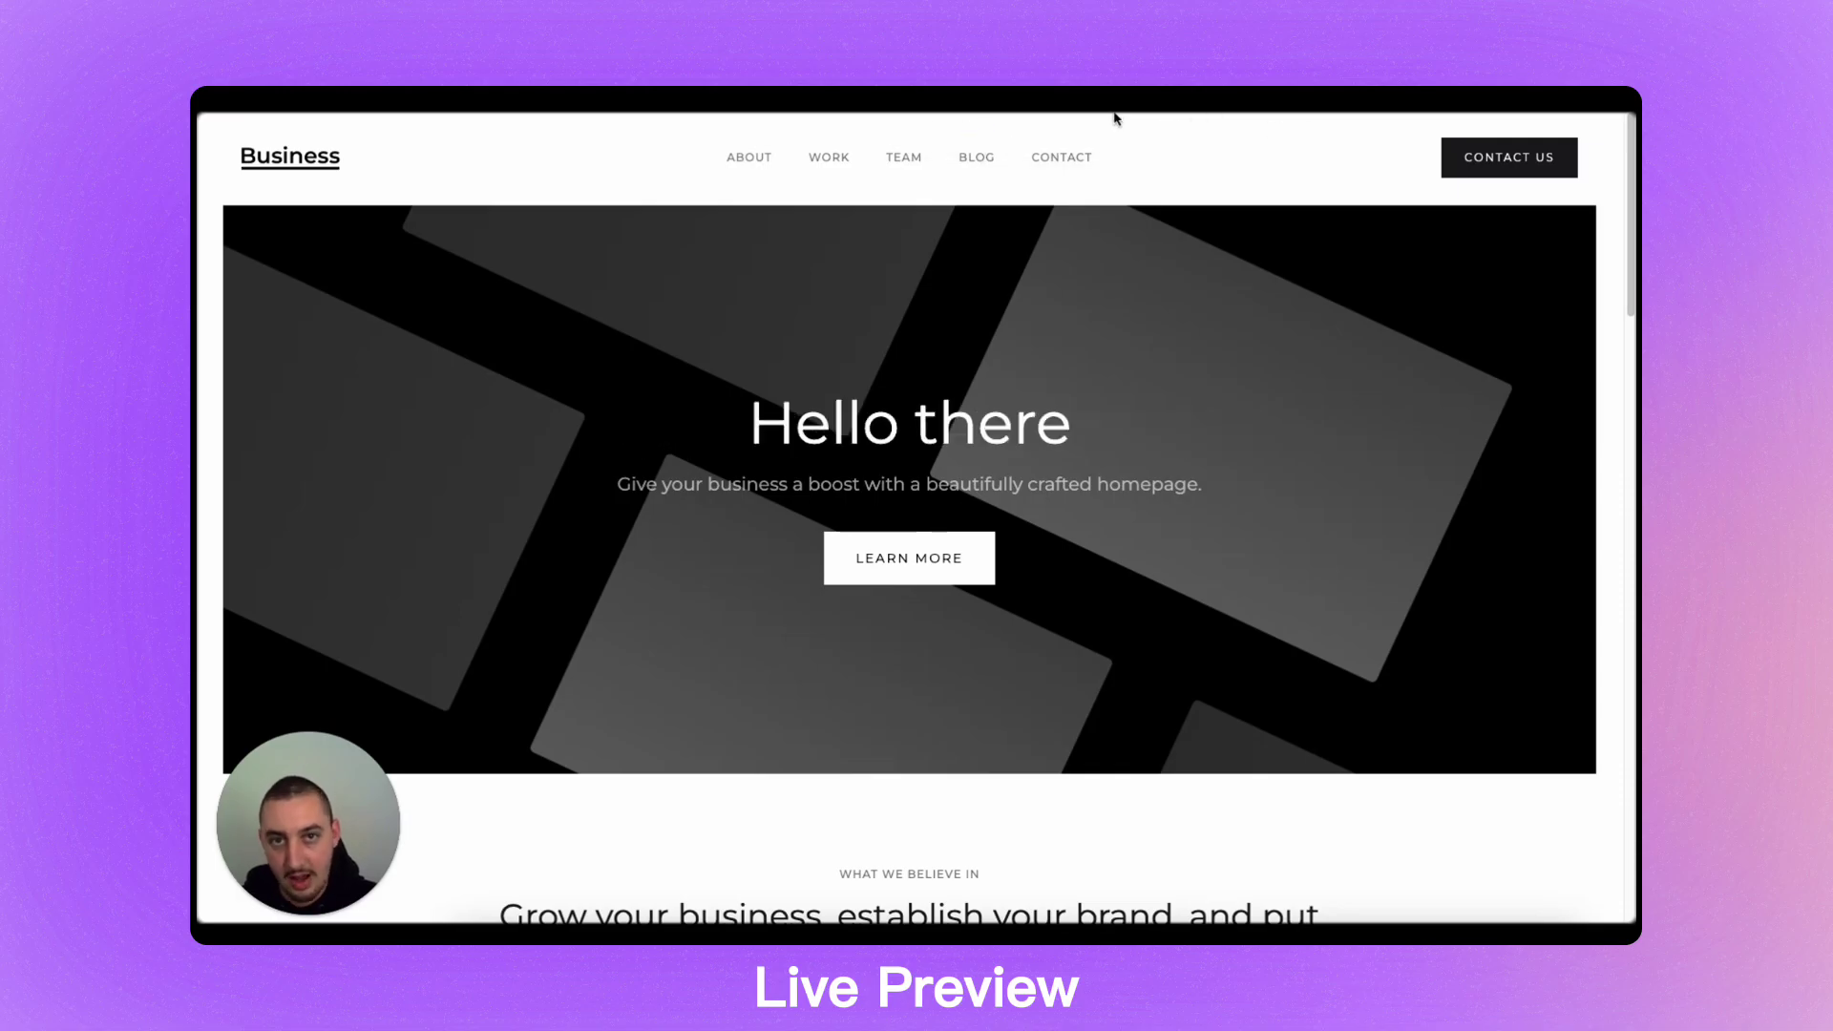
key("ctrl+w")
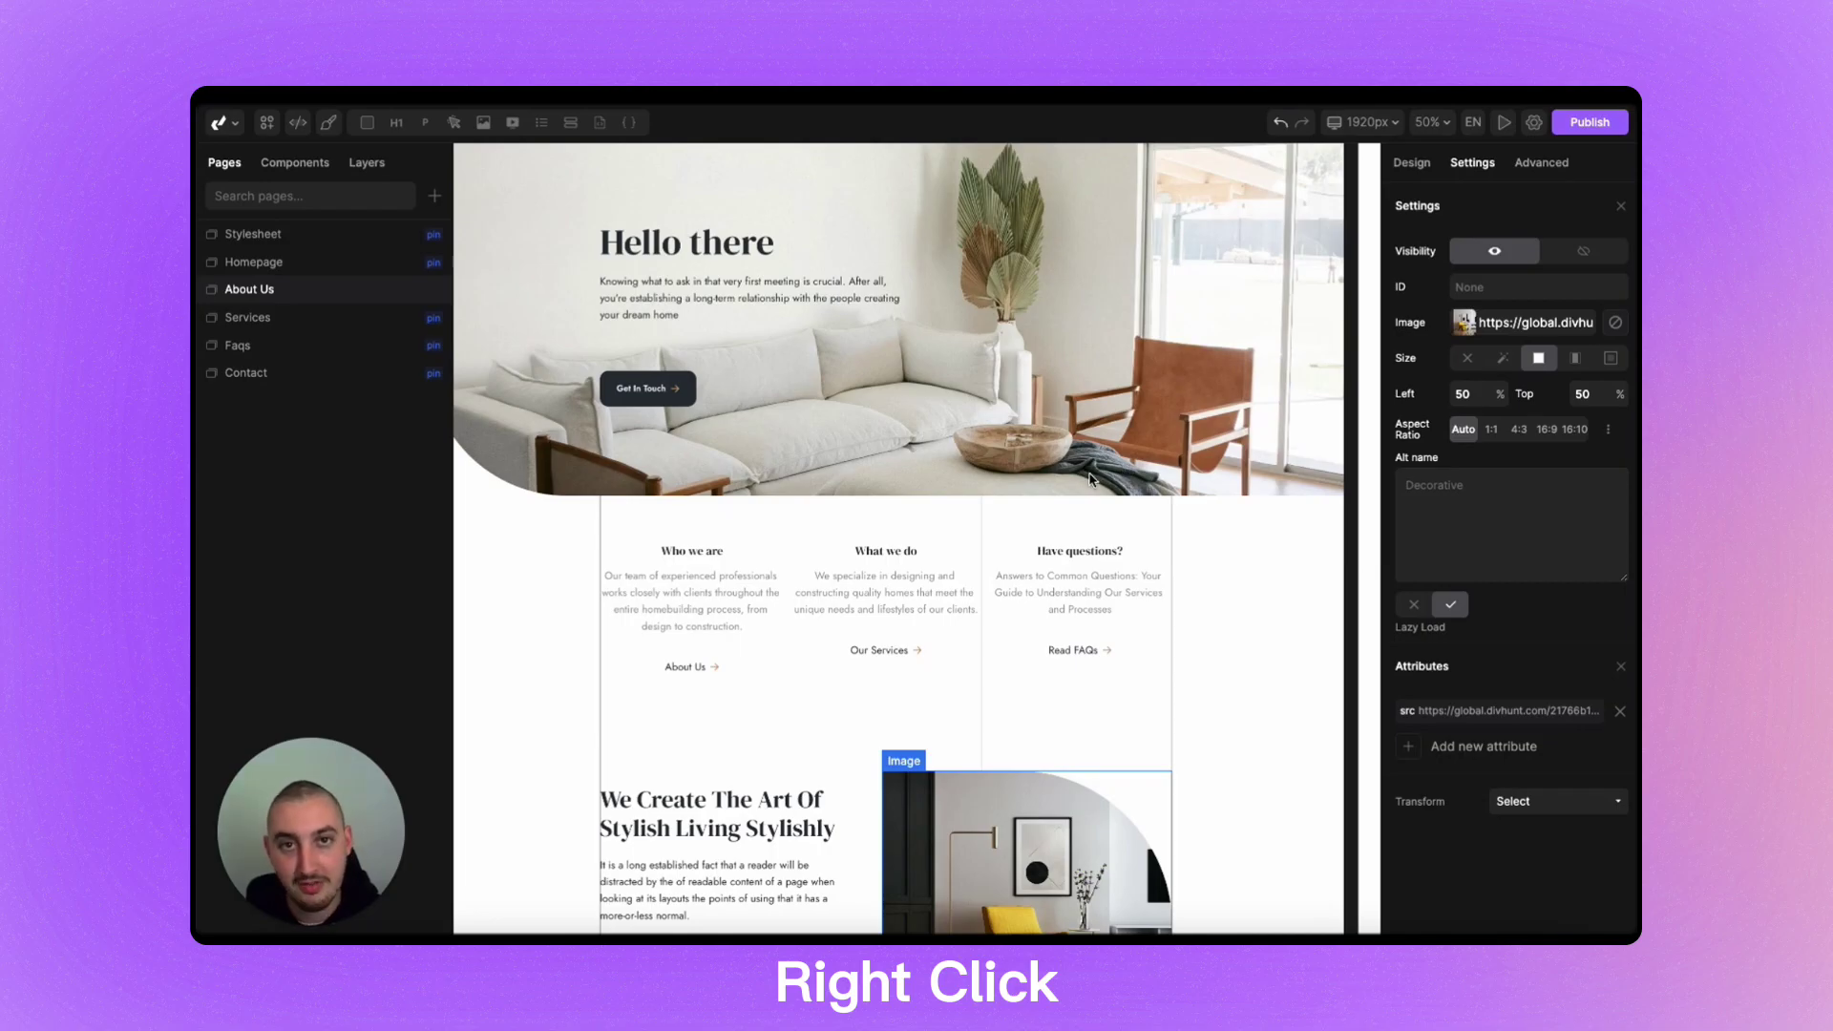
- Show the 'Hello there' heading's context menu with its Big Header label and Copy option
scroll(883, 515, "up", 1)
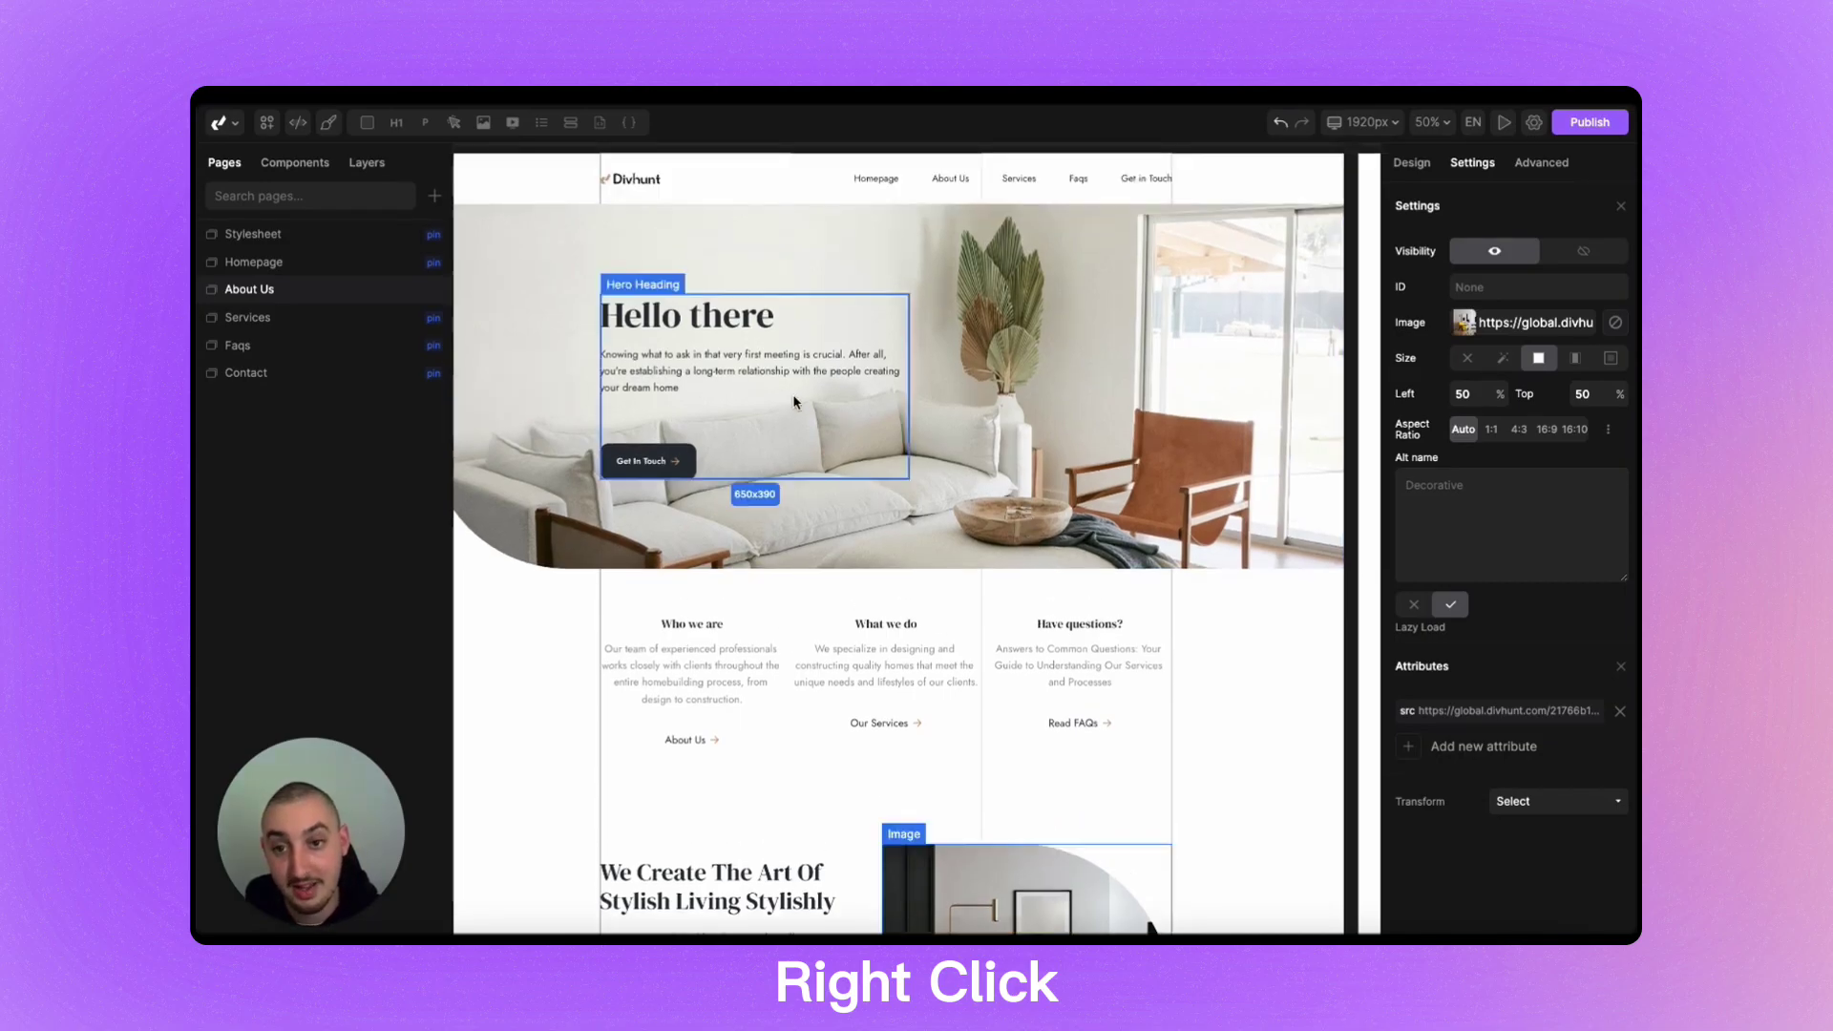
left_click(683, 320)
right_click(673, 318)
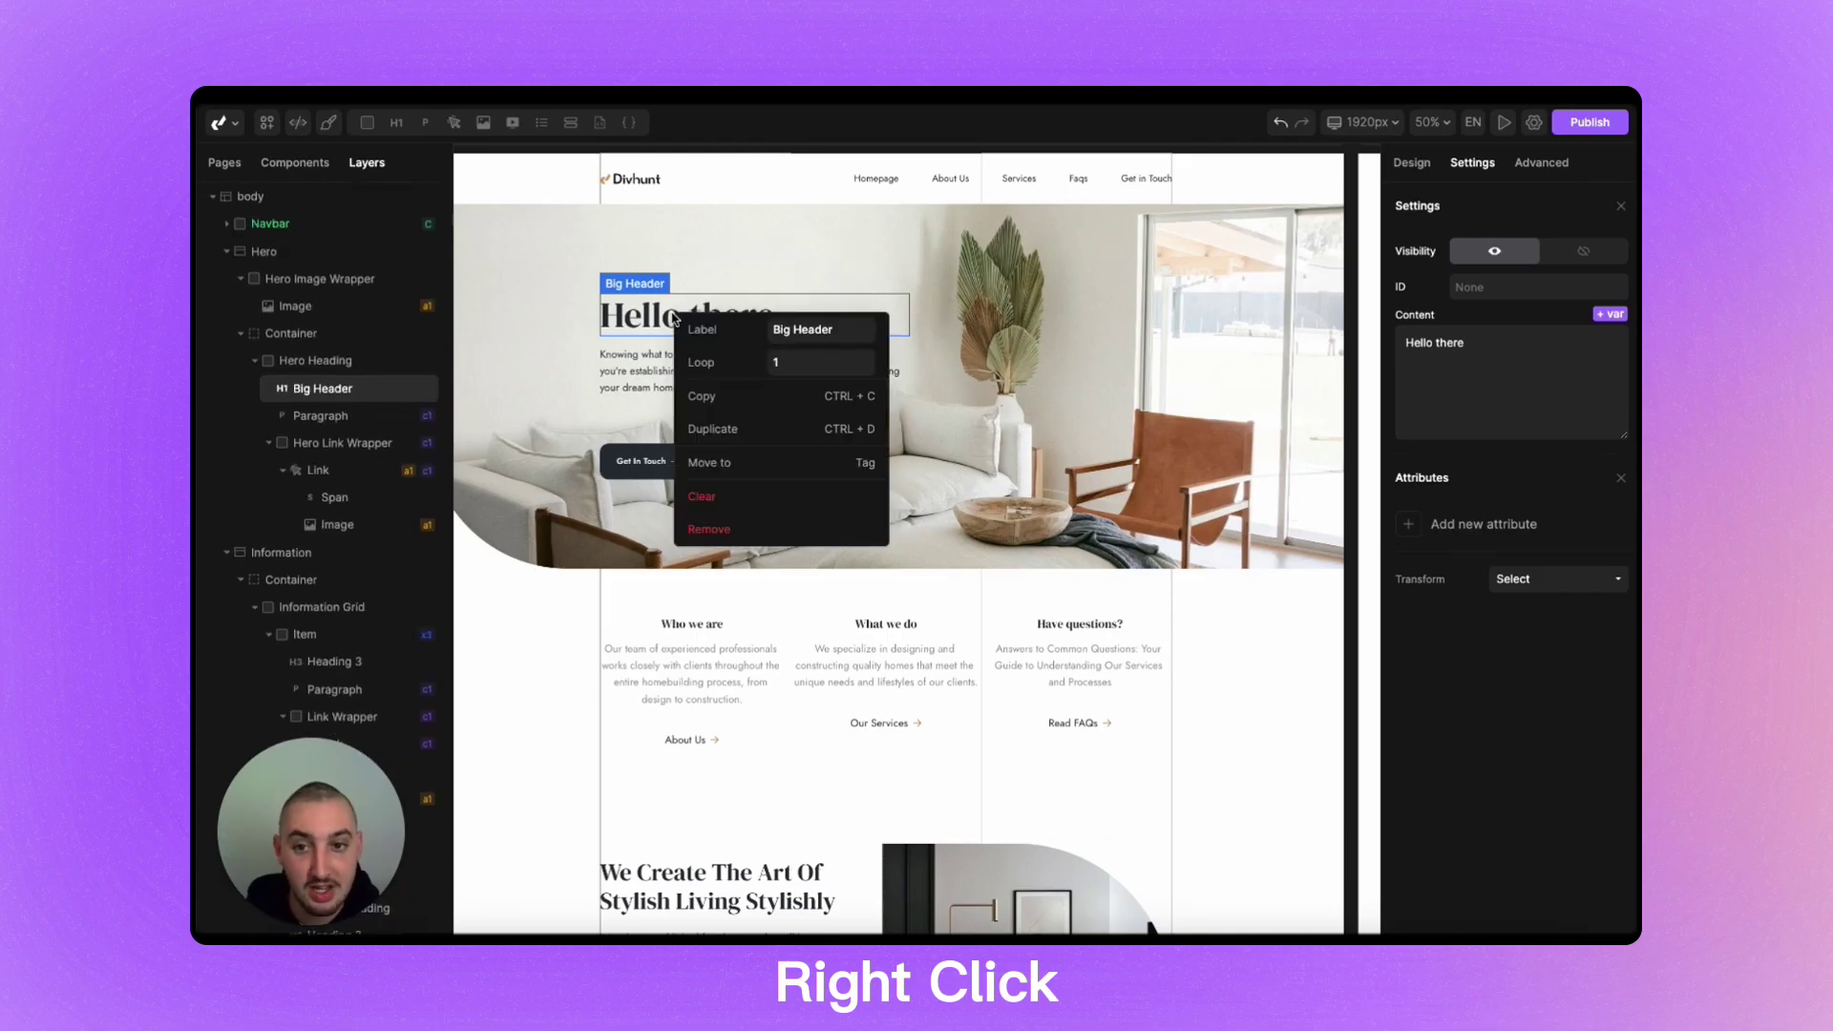
mouse_move(735, 403)
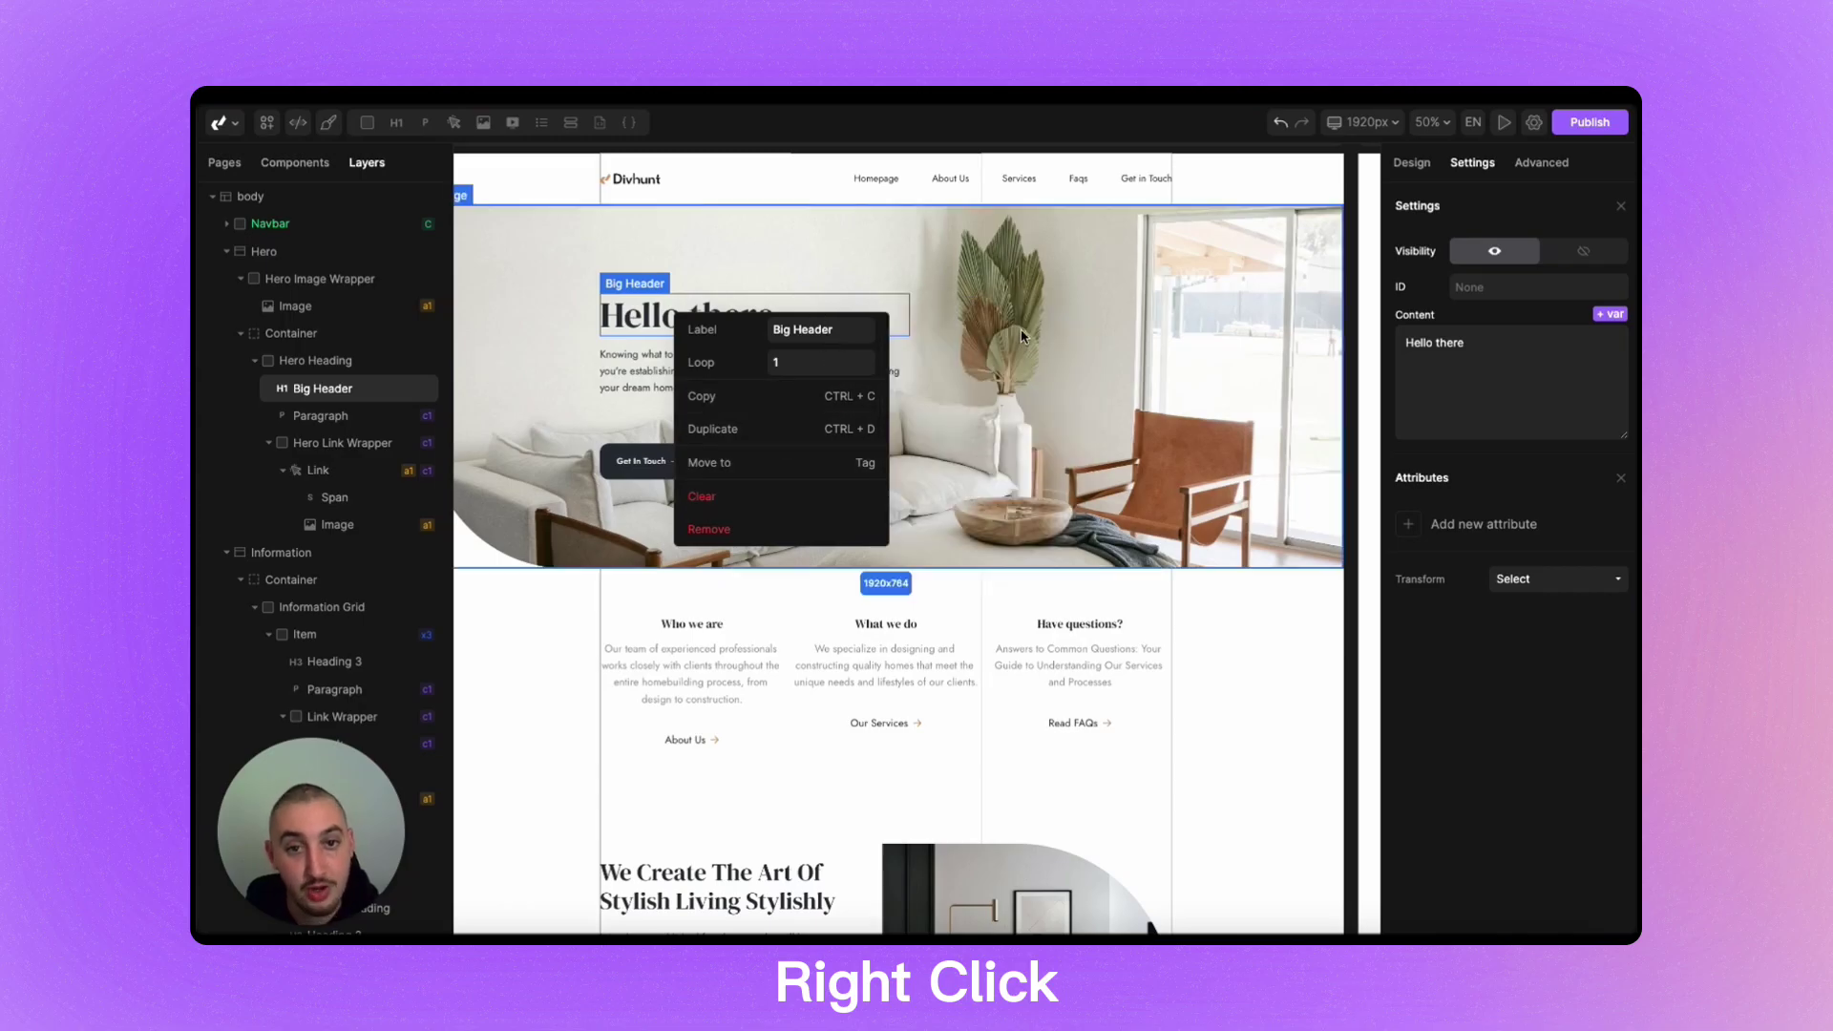
left_click(1017, 250)
scroll(1024, 334, "up", 2)
- Fit all pages onto the canvas with Fit to Screen
right_click(1017, 240)
left_click(1041, 246)
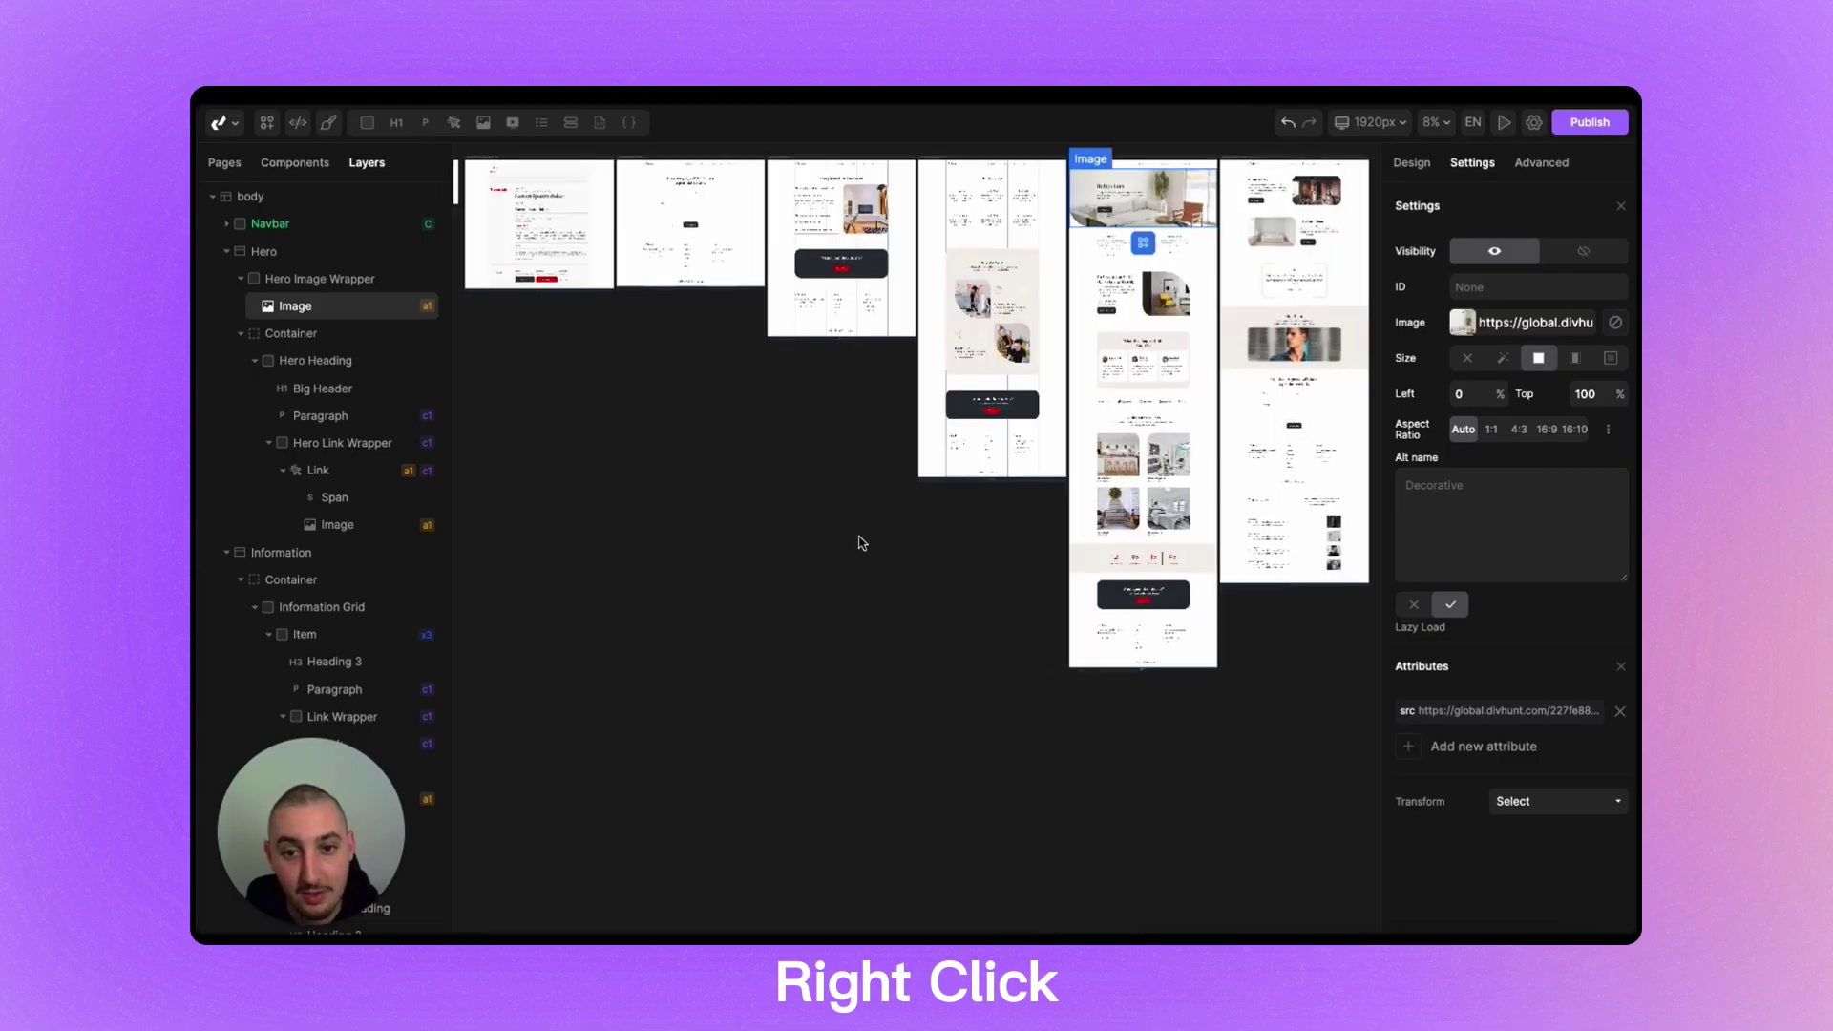
right_click(865, 455)
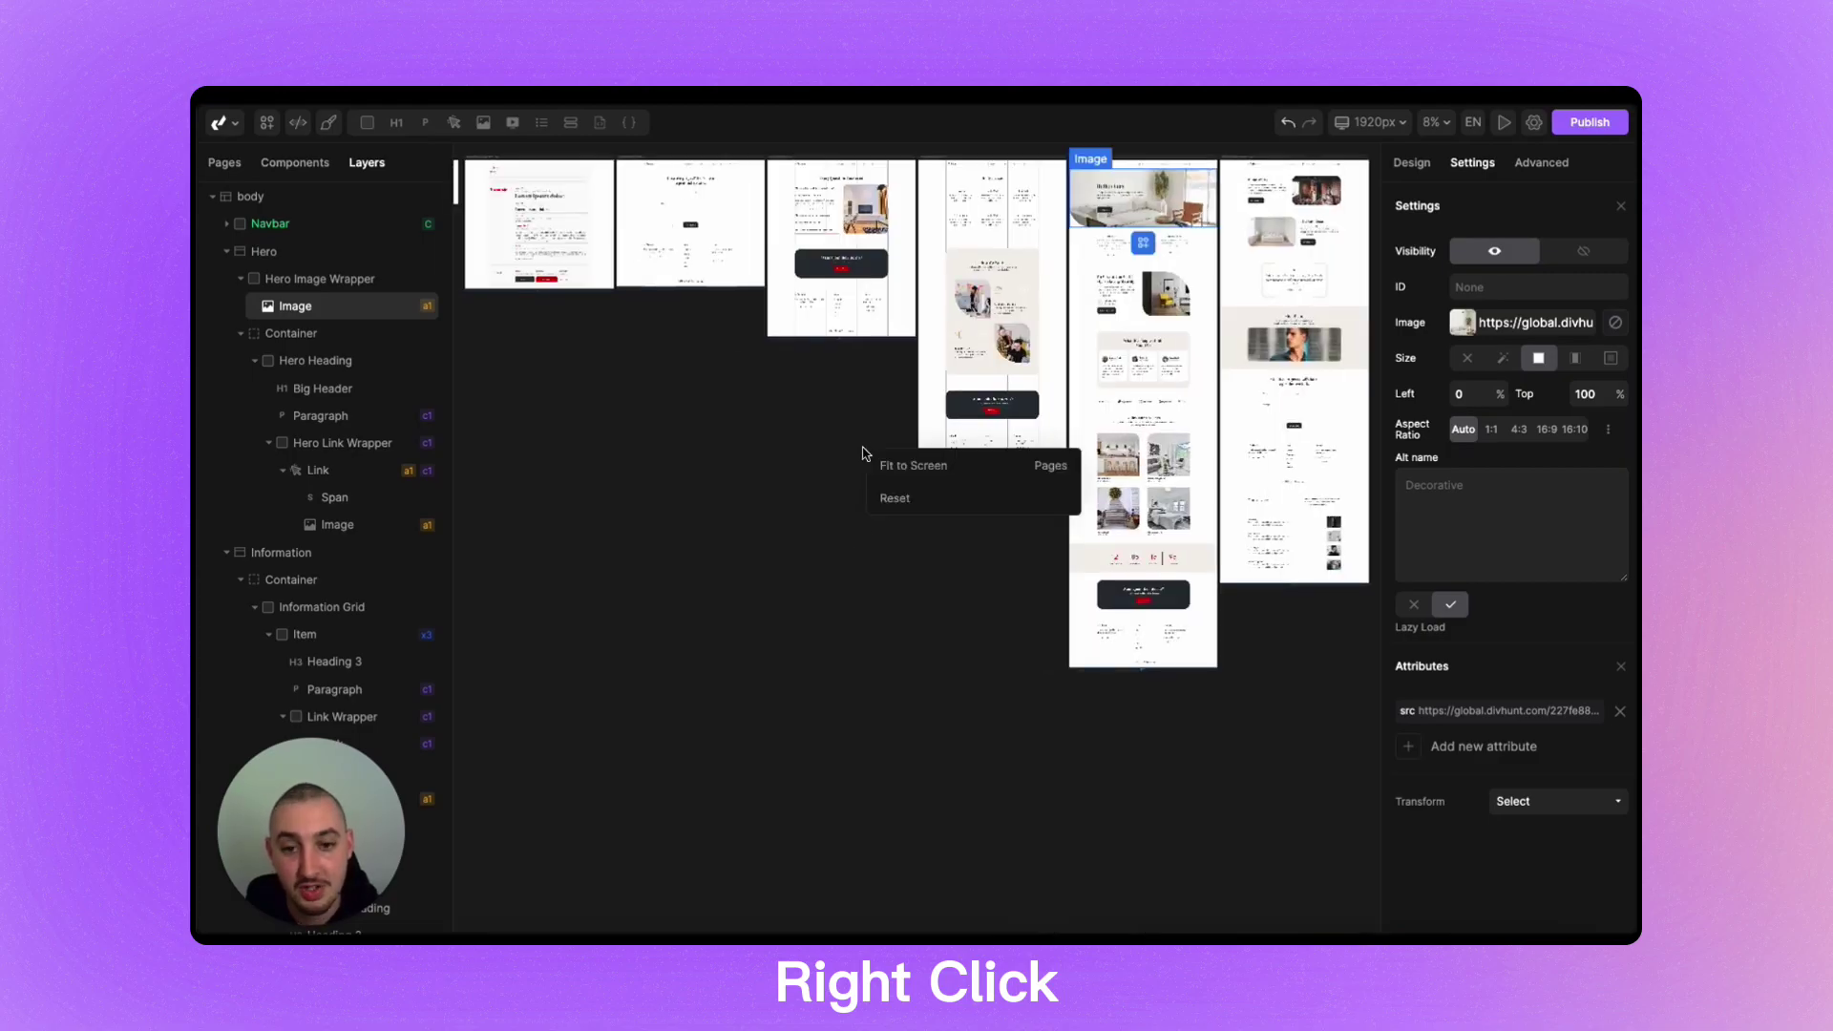
left_click(779, 478)
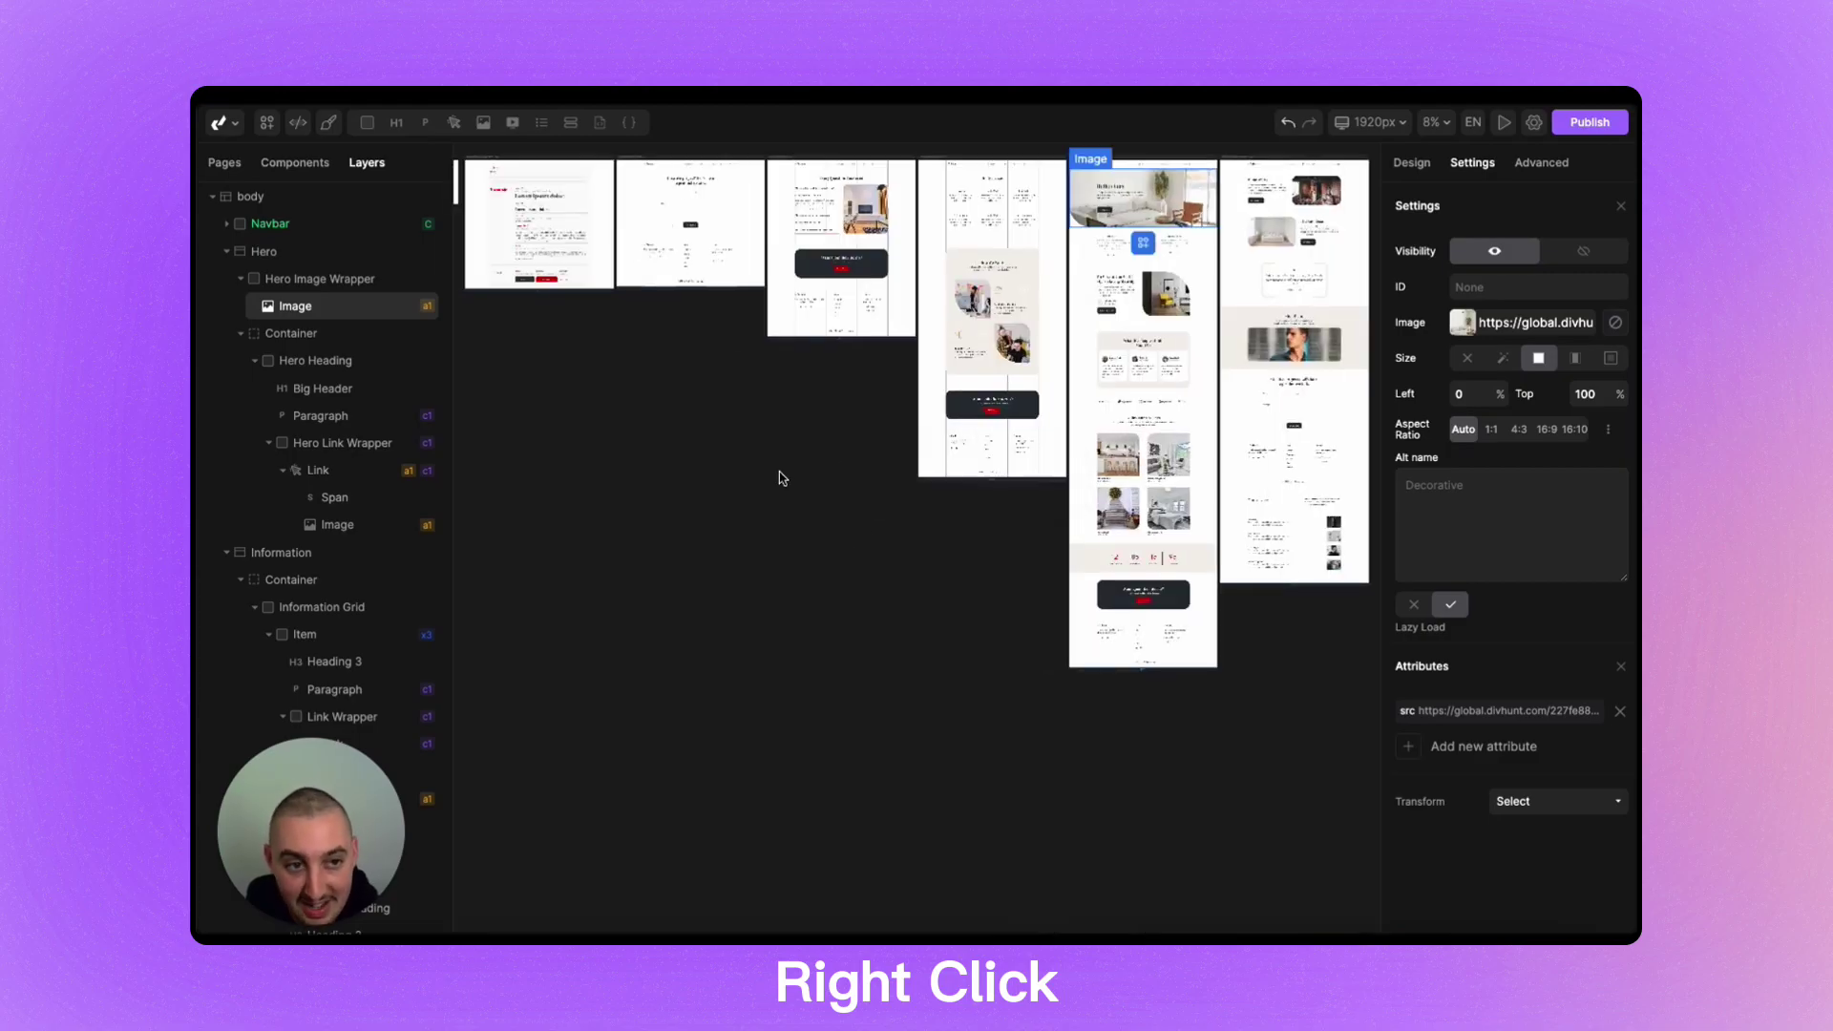
- Set the hero image's Typography Weight to 500 - Medium in the Design tab
left_click(1407, 166)
right_click(1409, 409)
right_click(1407, 387)
key("Escape")
scroll(1489, 535, "up", 3)
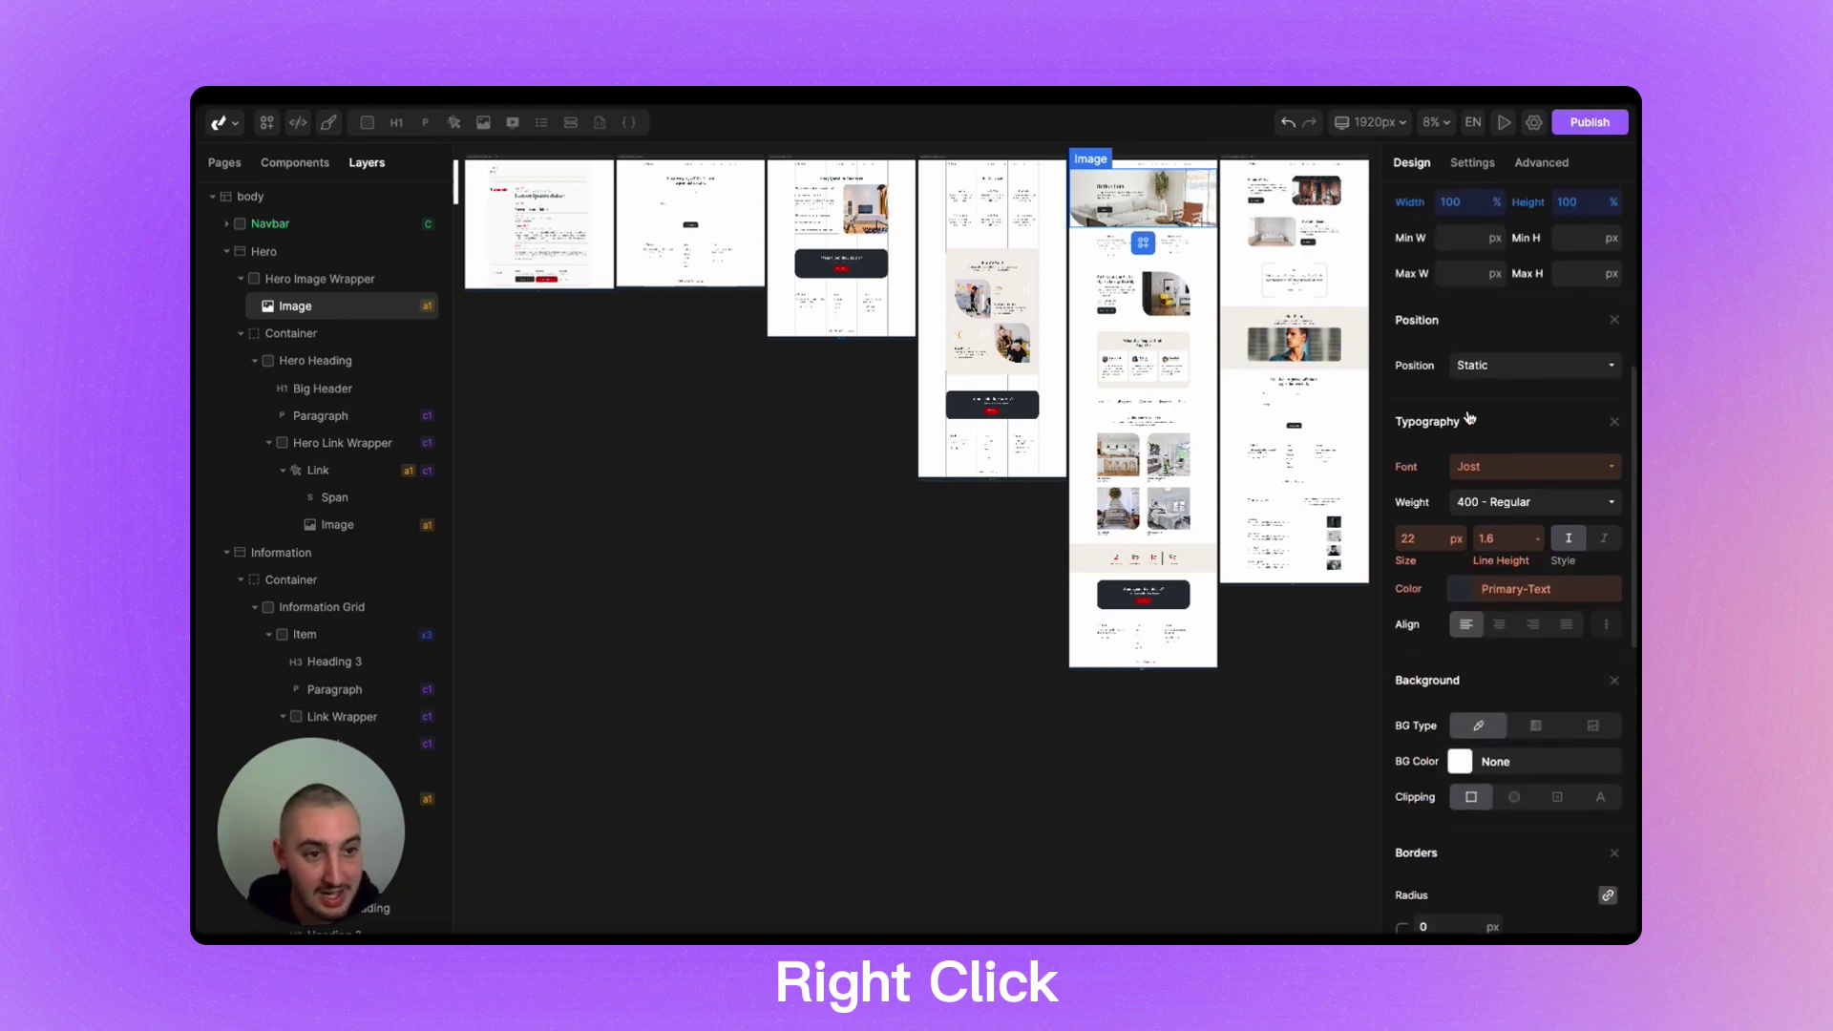
left_click(1508, 506)
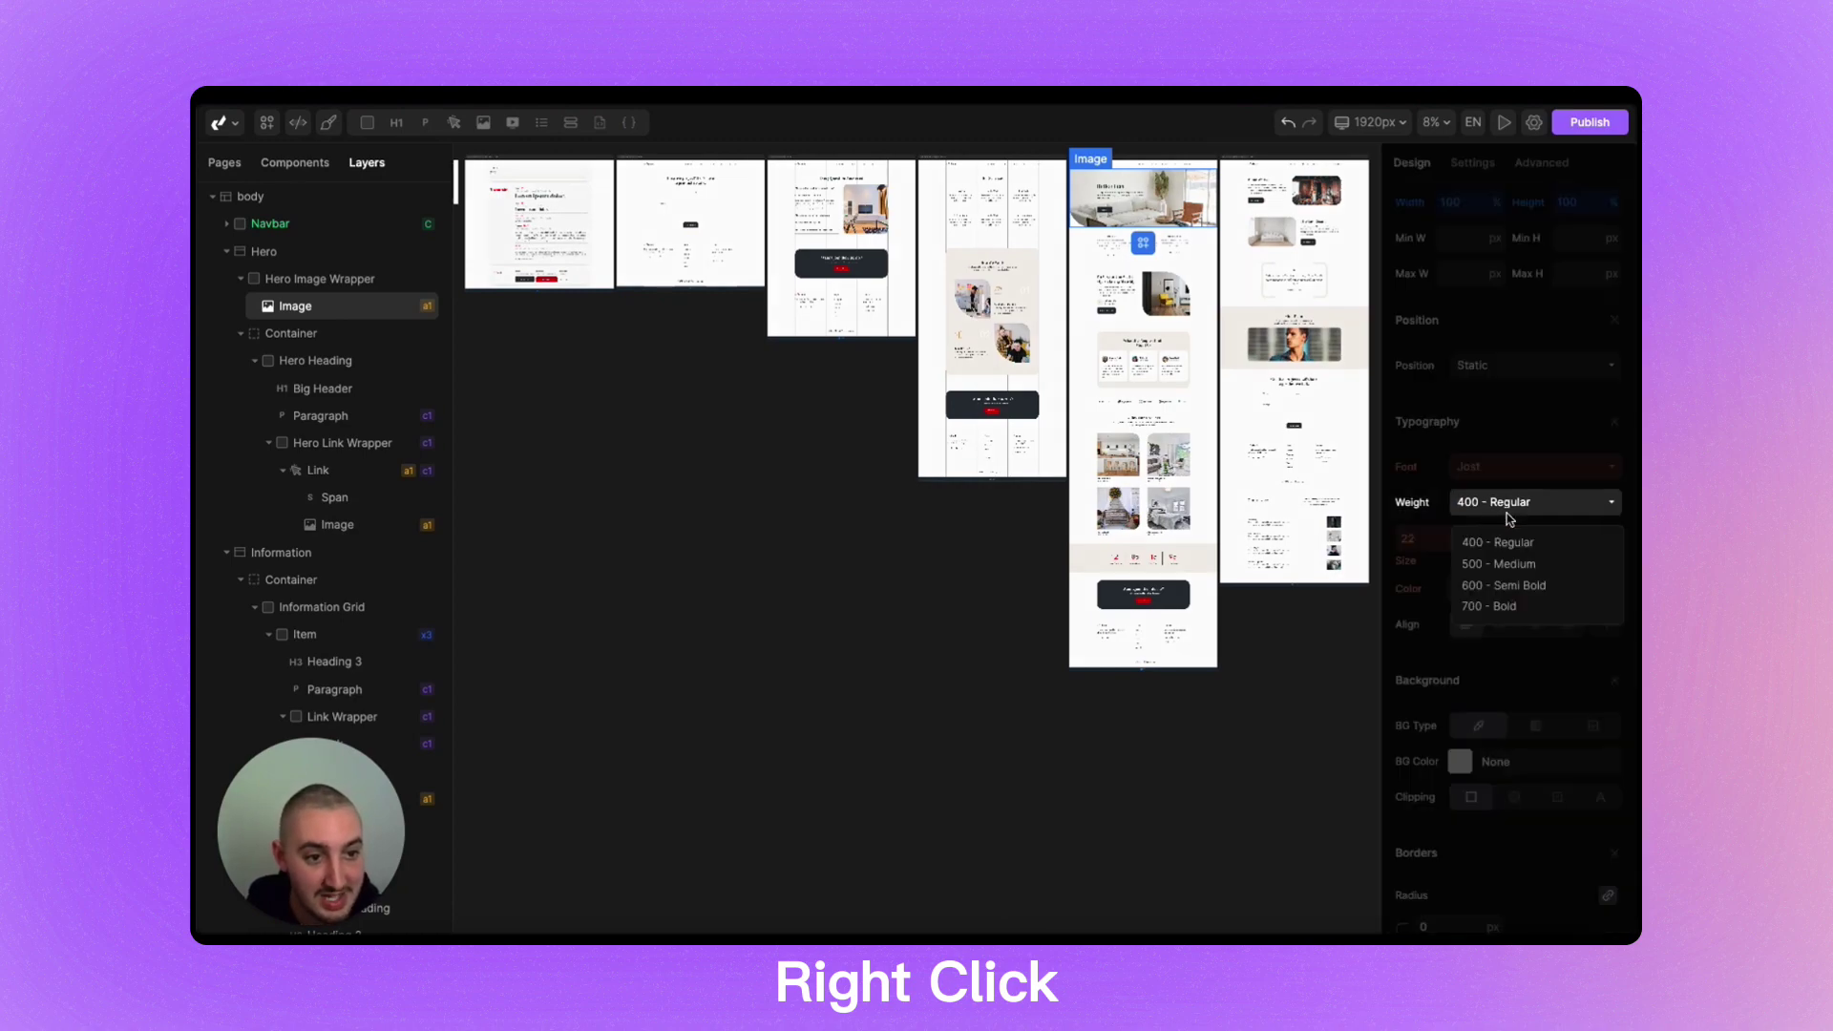
left_click(1501, 564)
right_click(1417, 505)
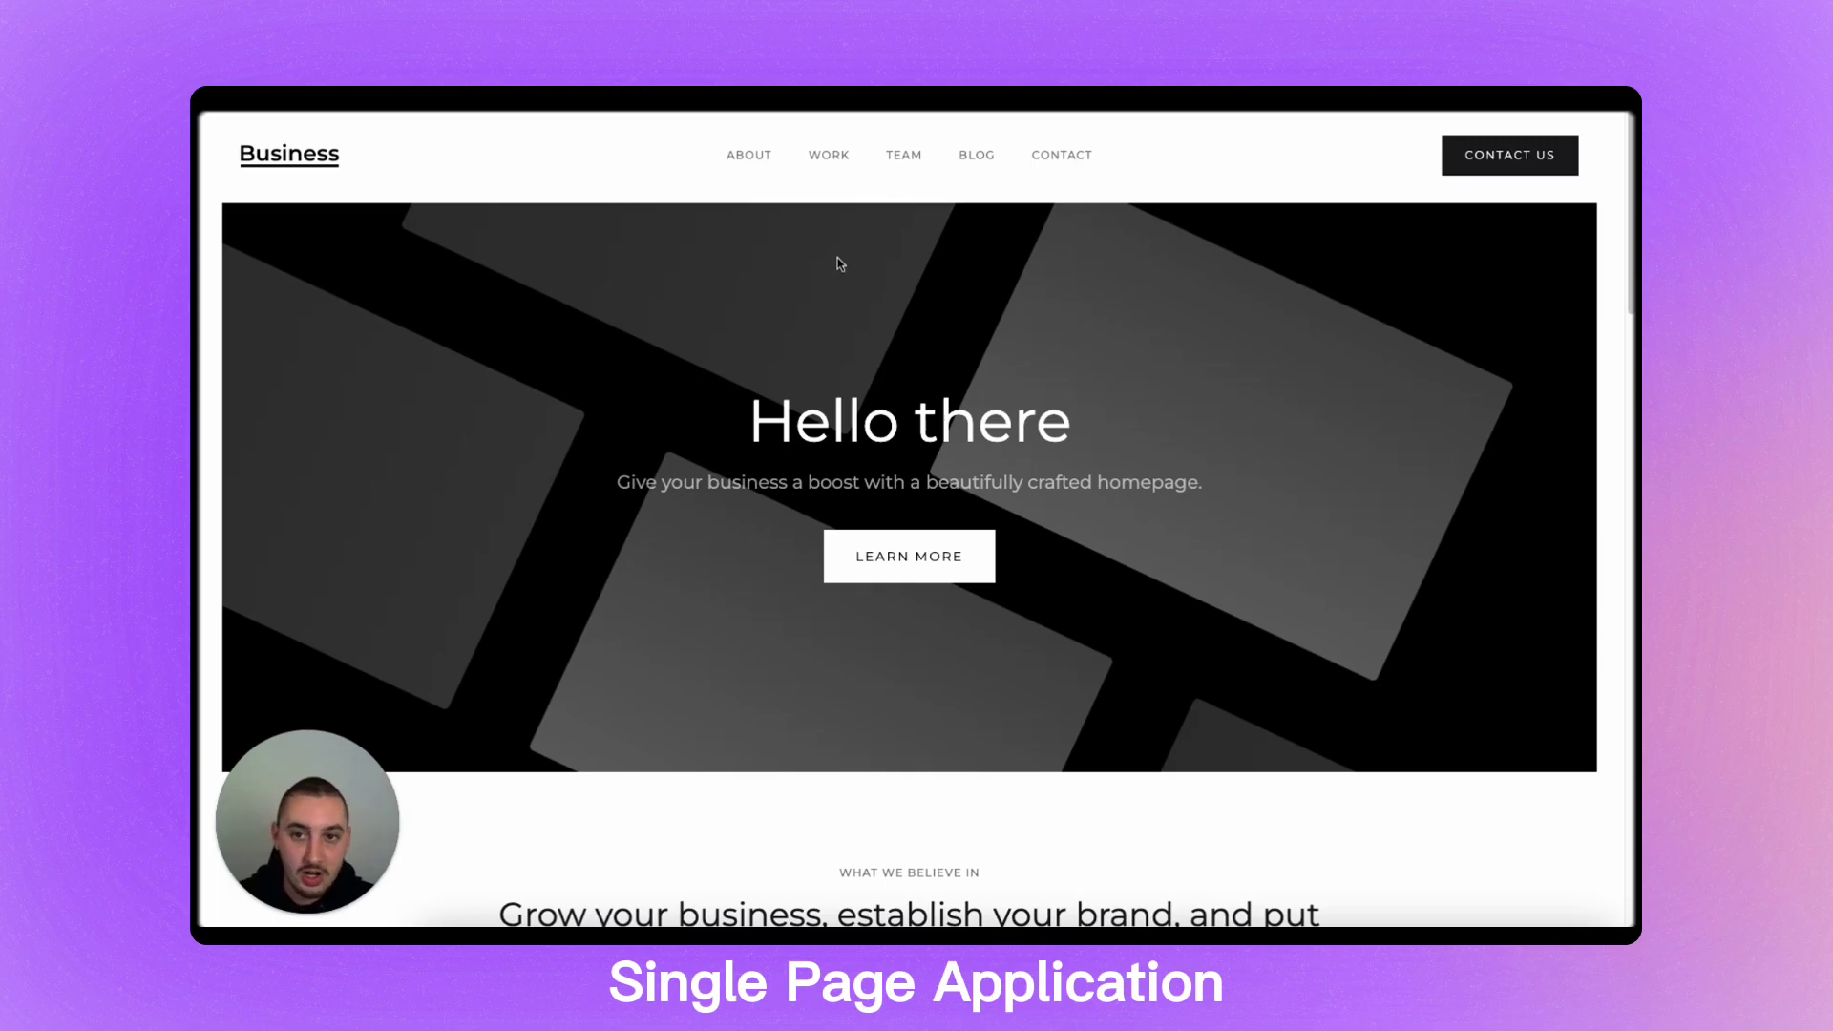
- Visit the About, Work and Team pages, scrolling down the Team page and back up
left_click(752, 161)
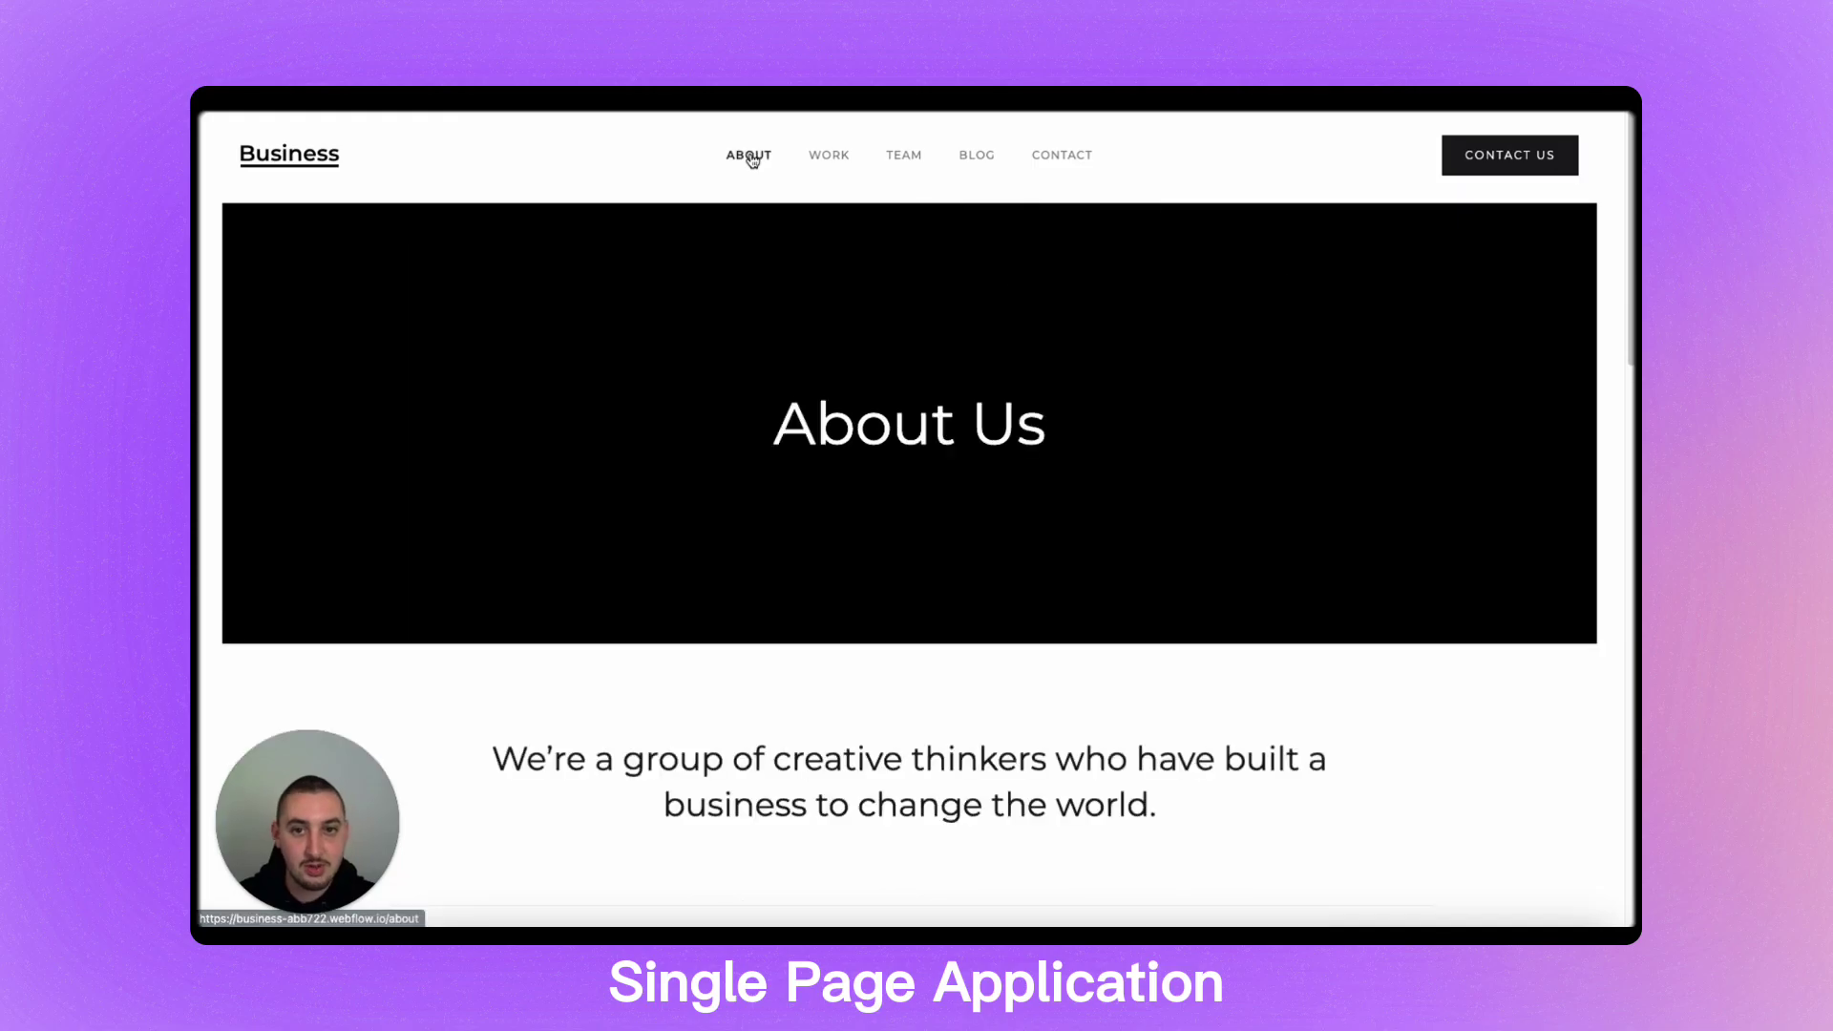
left_click(836, 162)
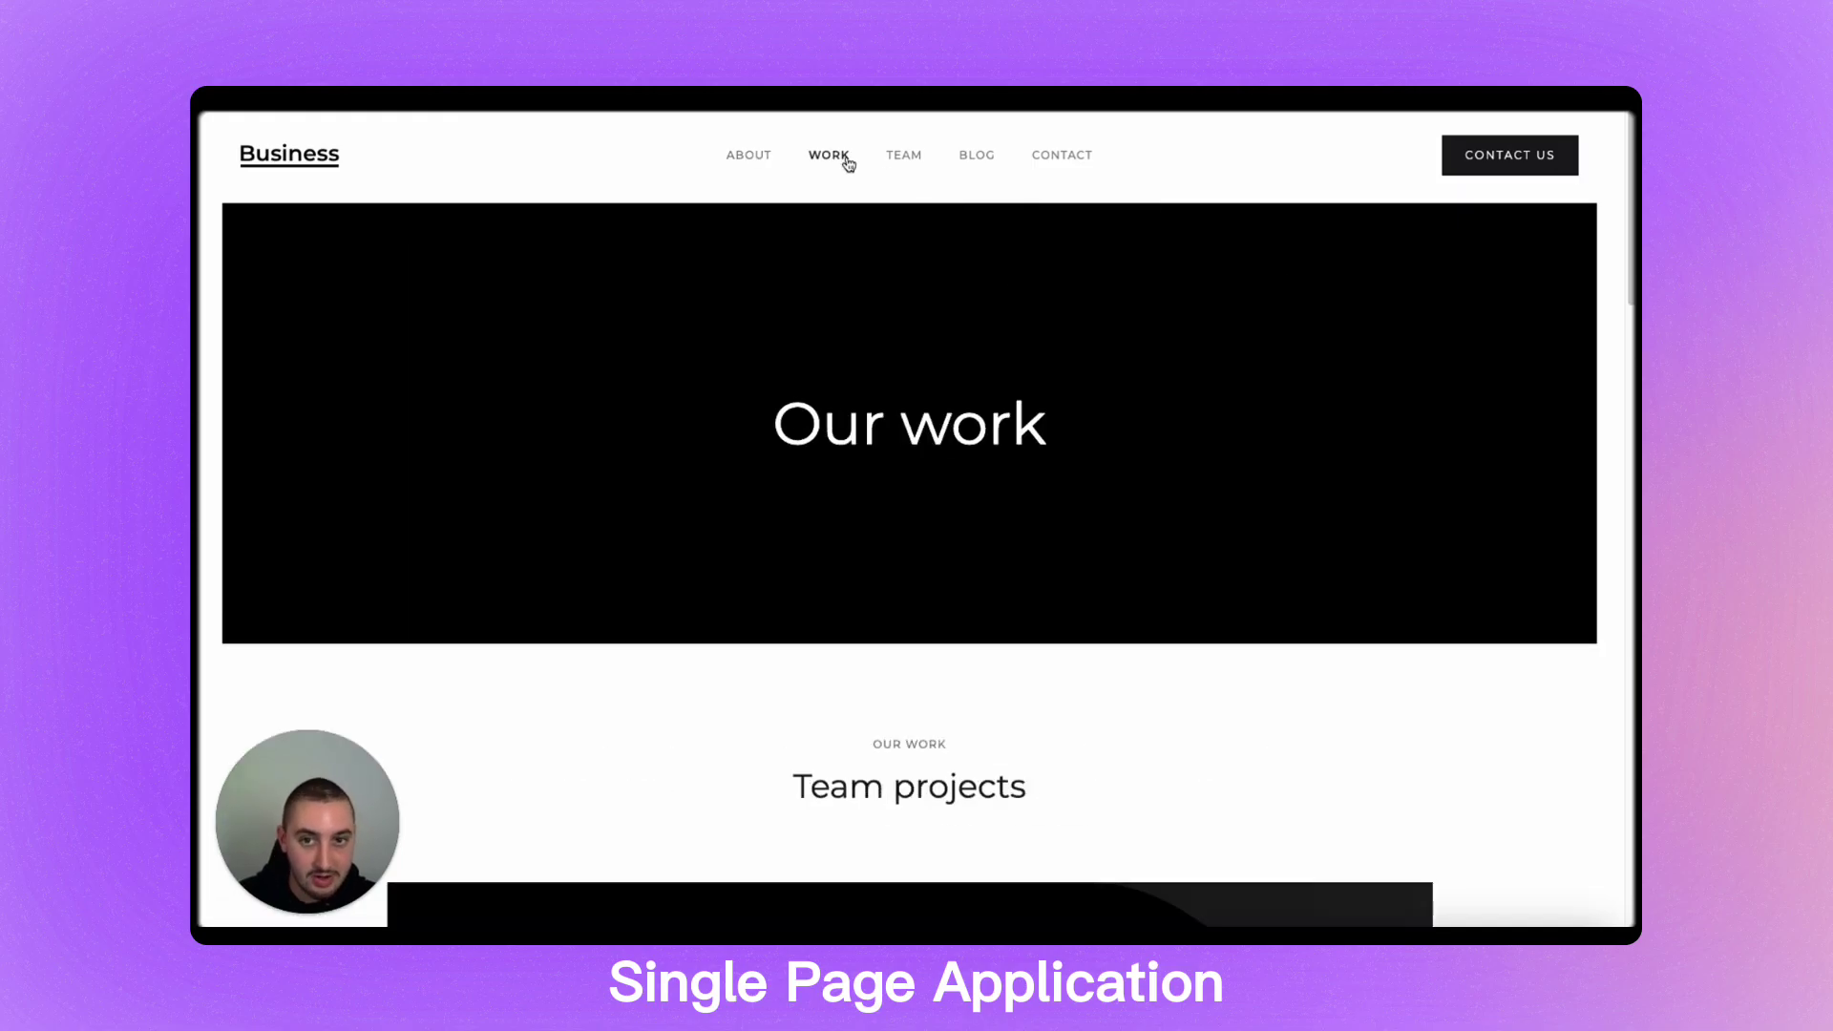
left_click(904, 159)
scroll(905, 164, "down", 4)
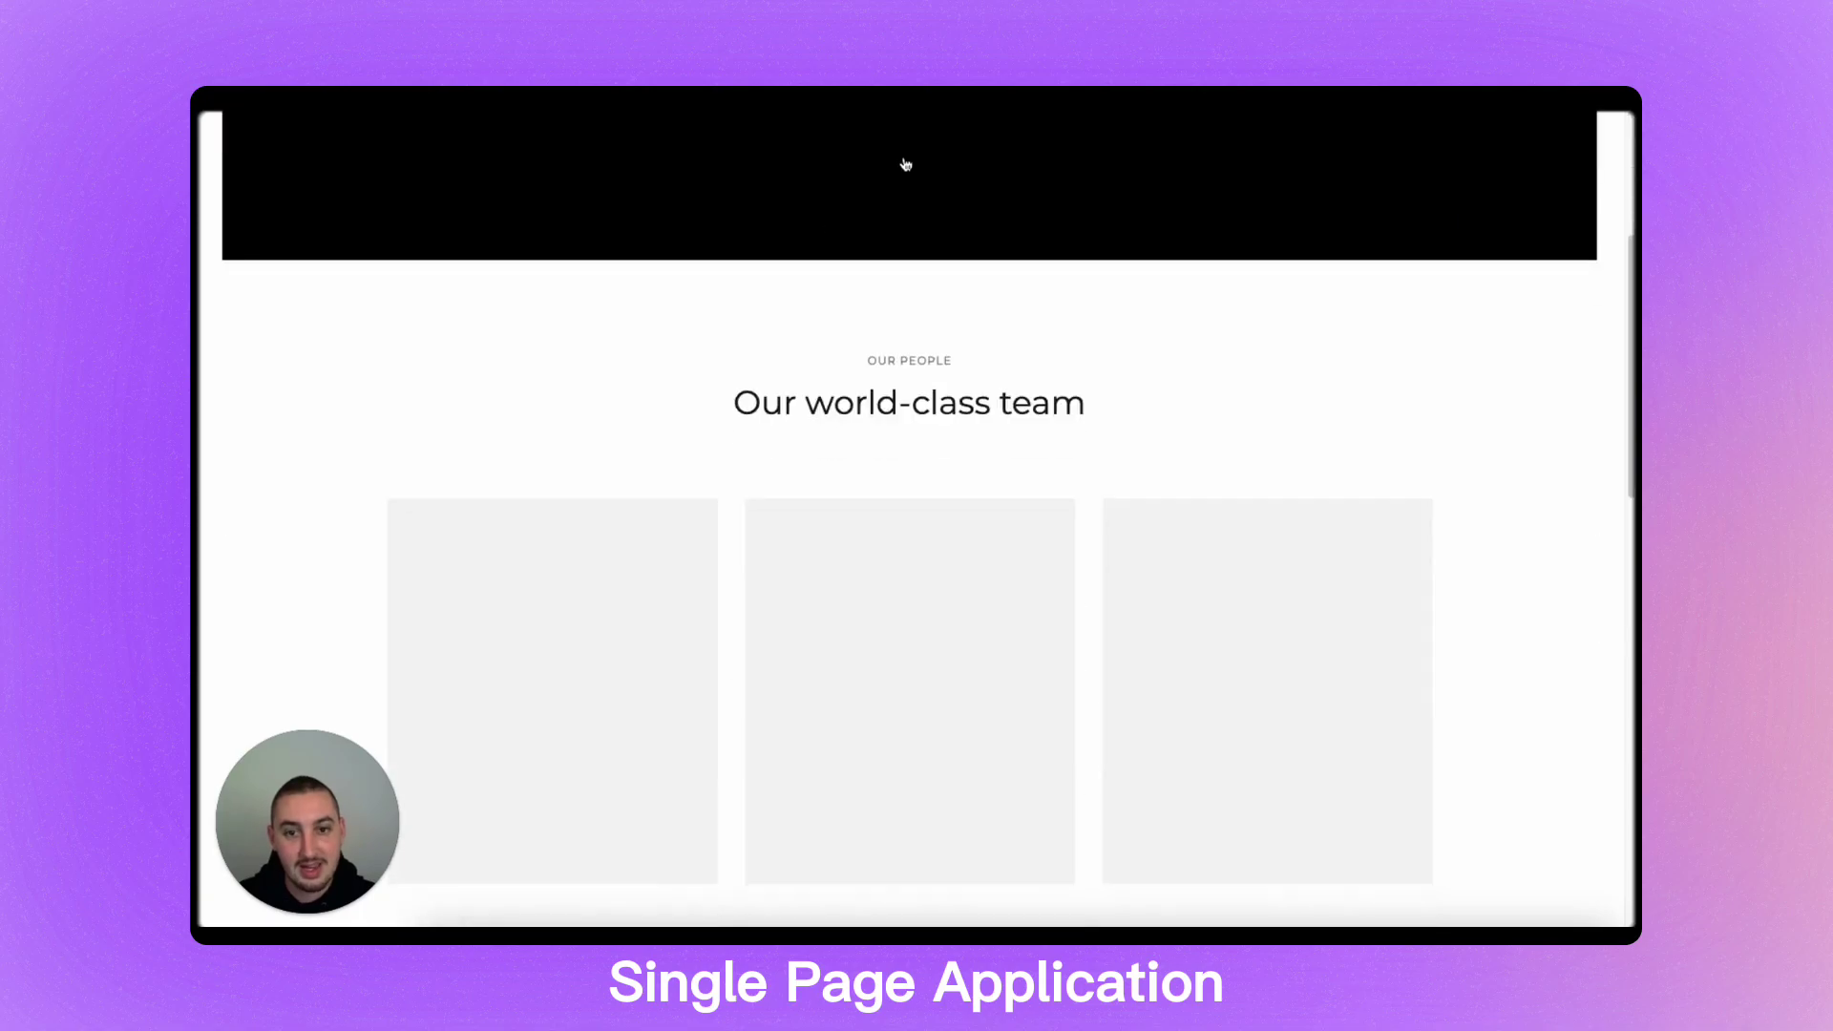
scroll(905, 164, "down", 10)
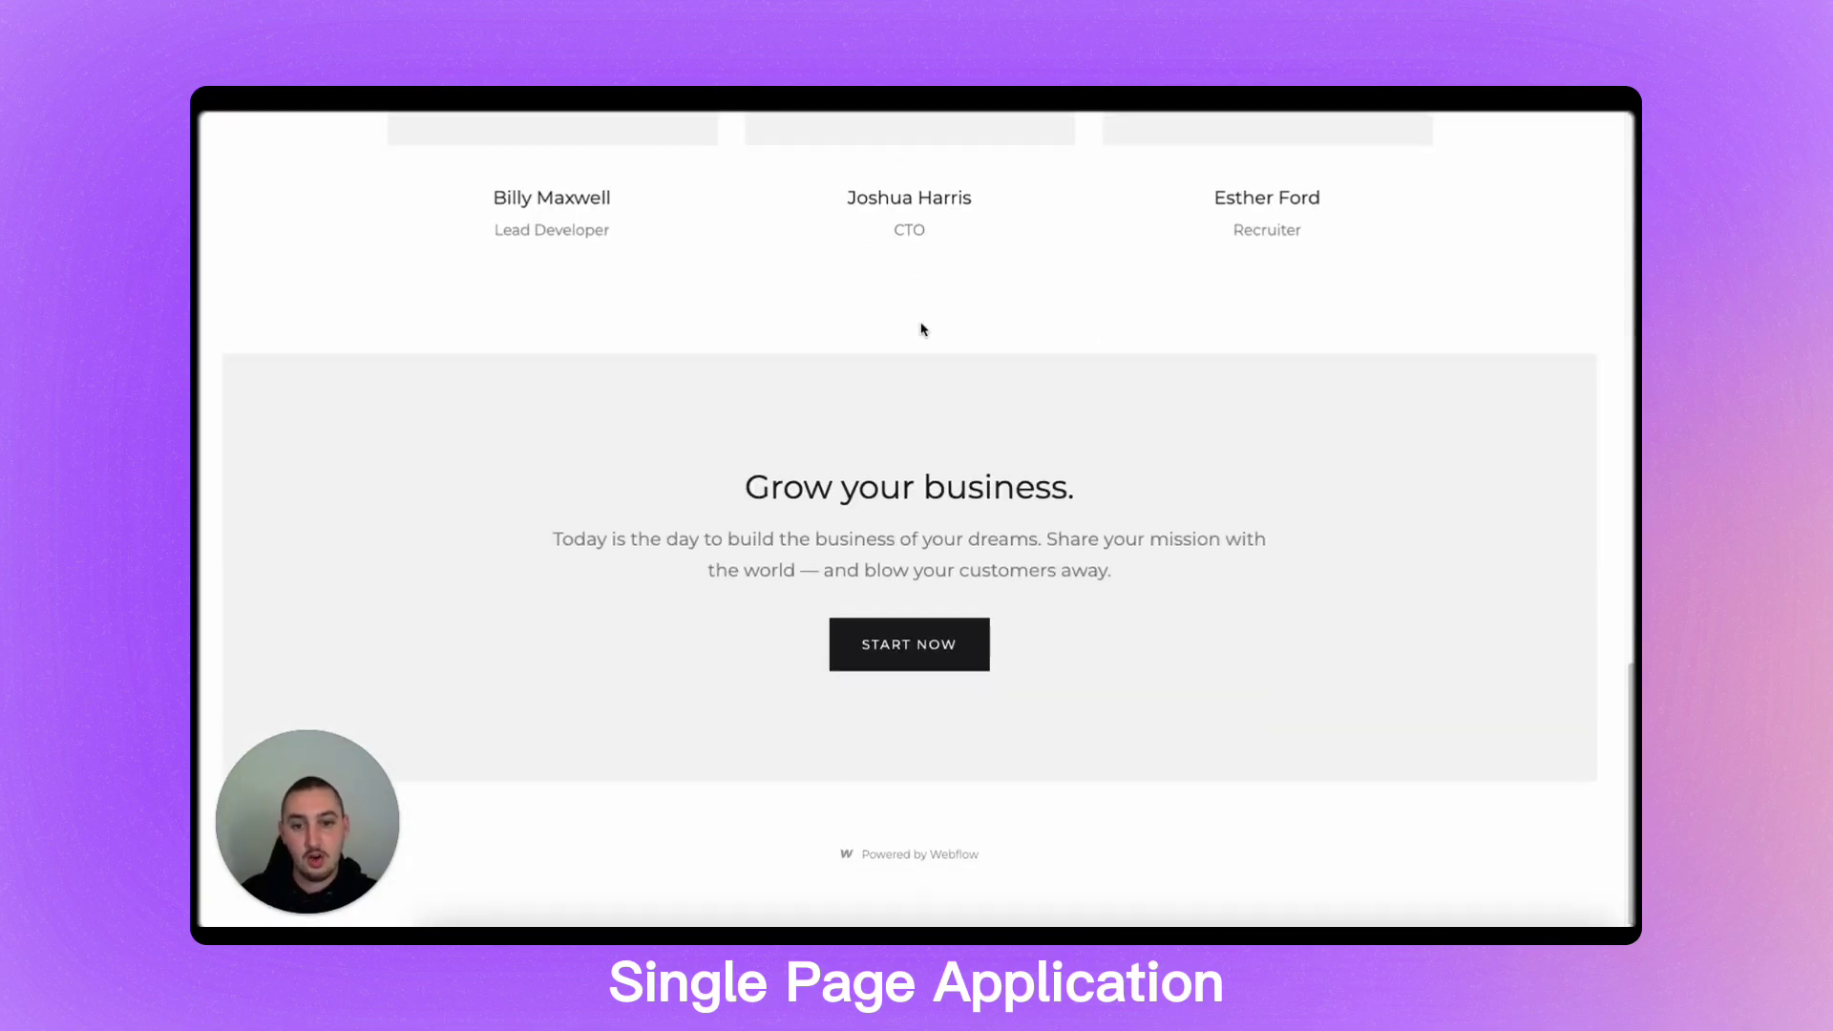
scroll(922, 329, "up", 15)
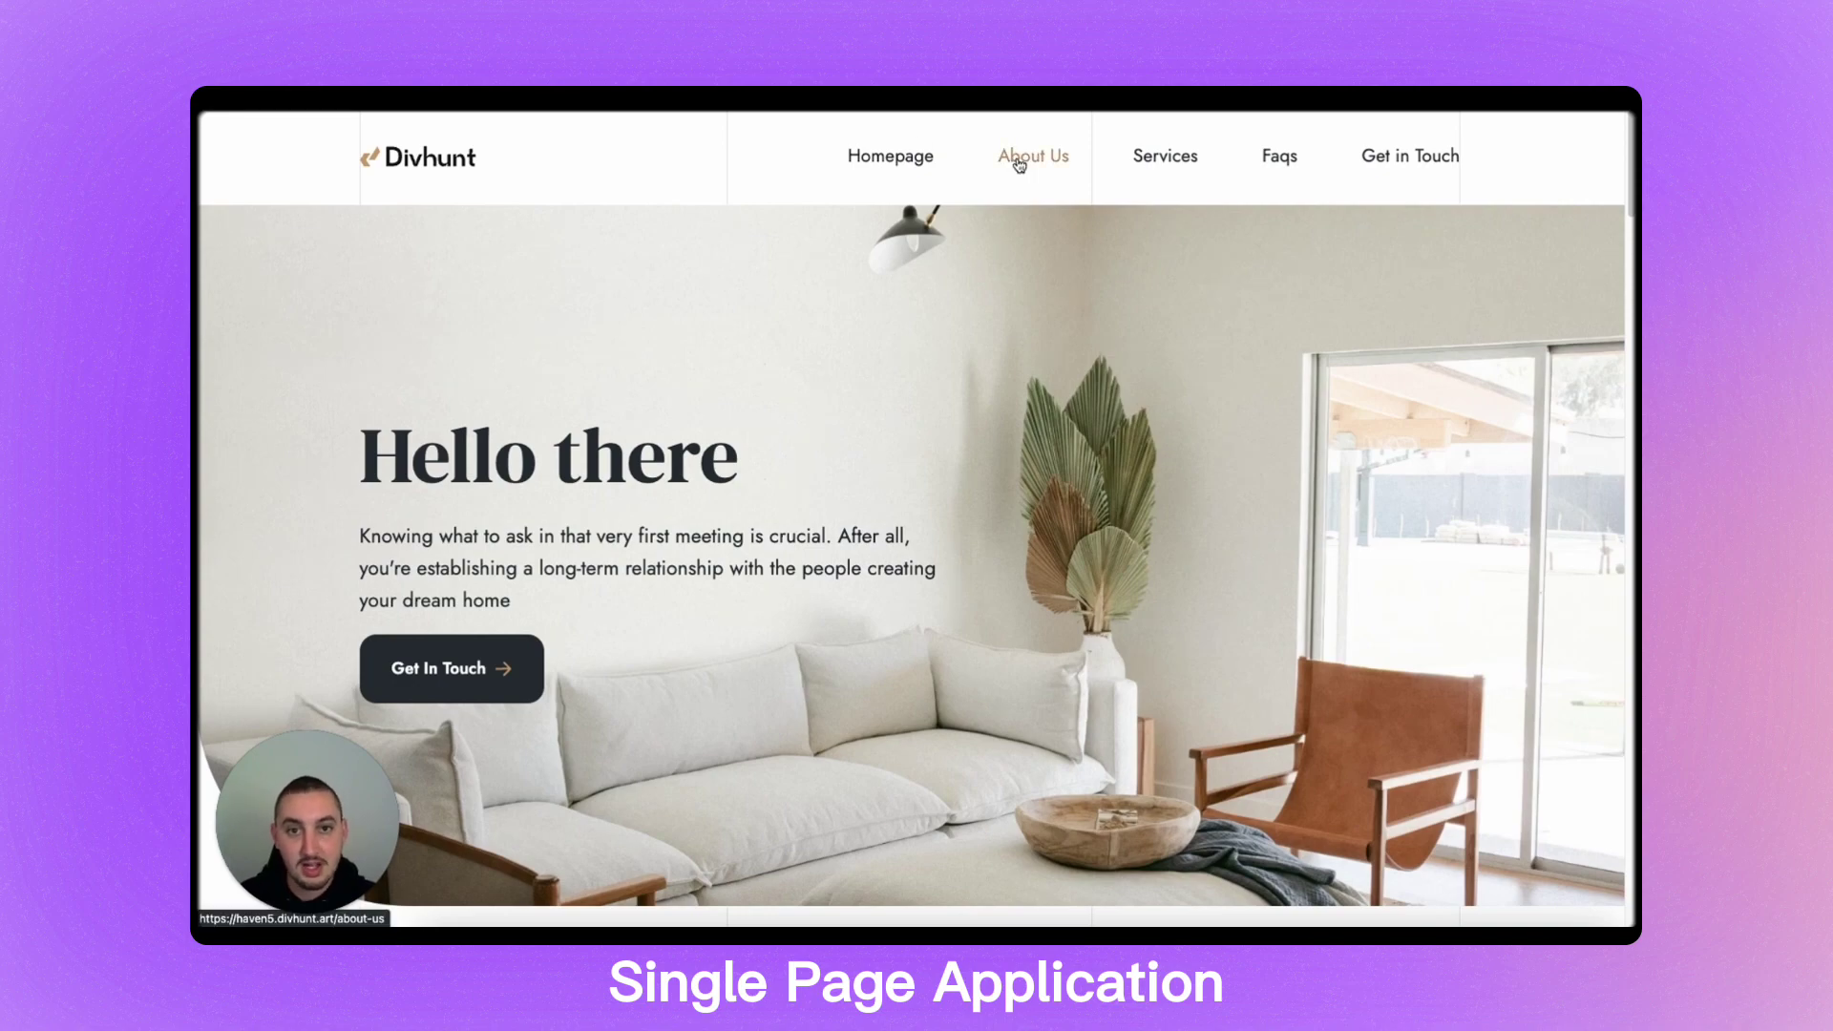
- Switch repeatedly between the Homepage, About Us and Services pages, ending on Services
left_click(1019, 164)
left_click(1167, 168)
scroll(1168, 170, "down", 15)
left_click(839, 730)
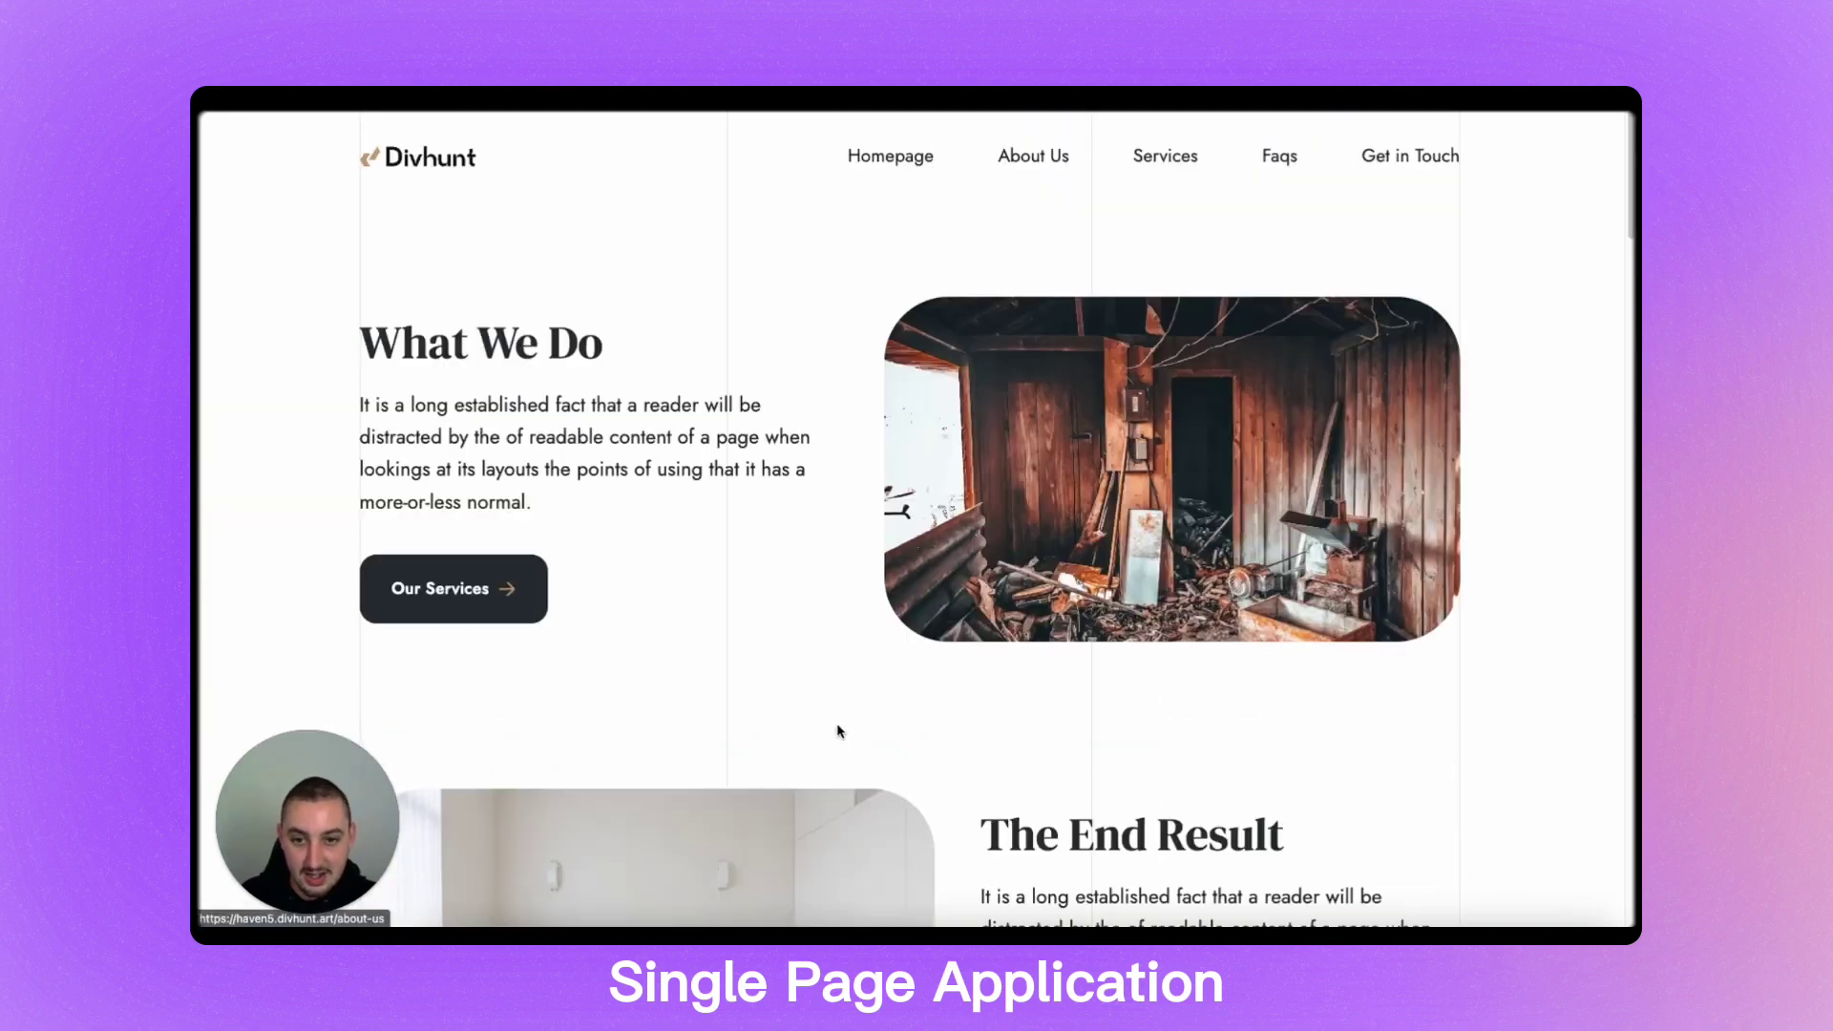
left_click(888, 154)
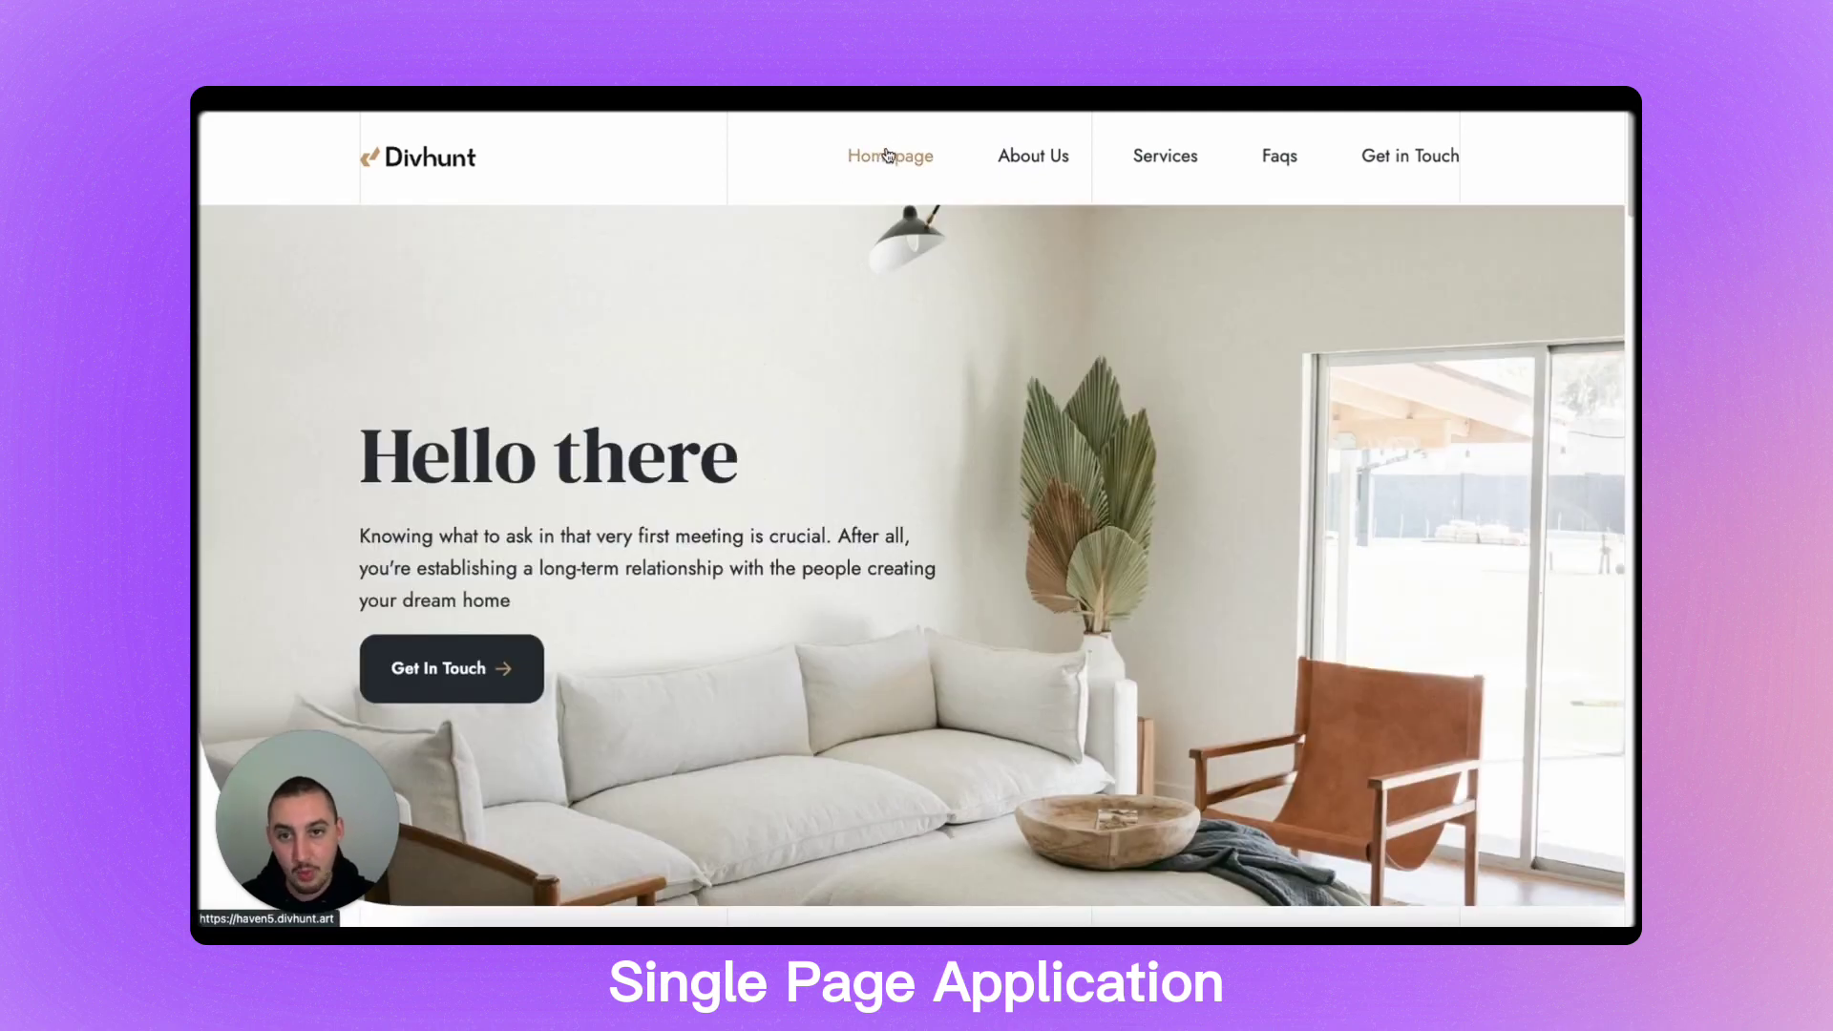
left_click(1019, 155)
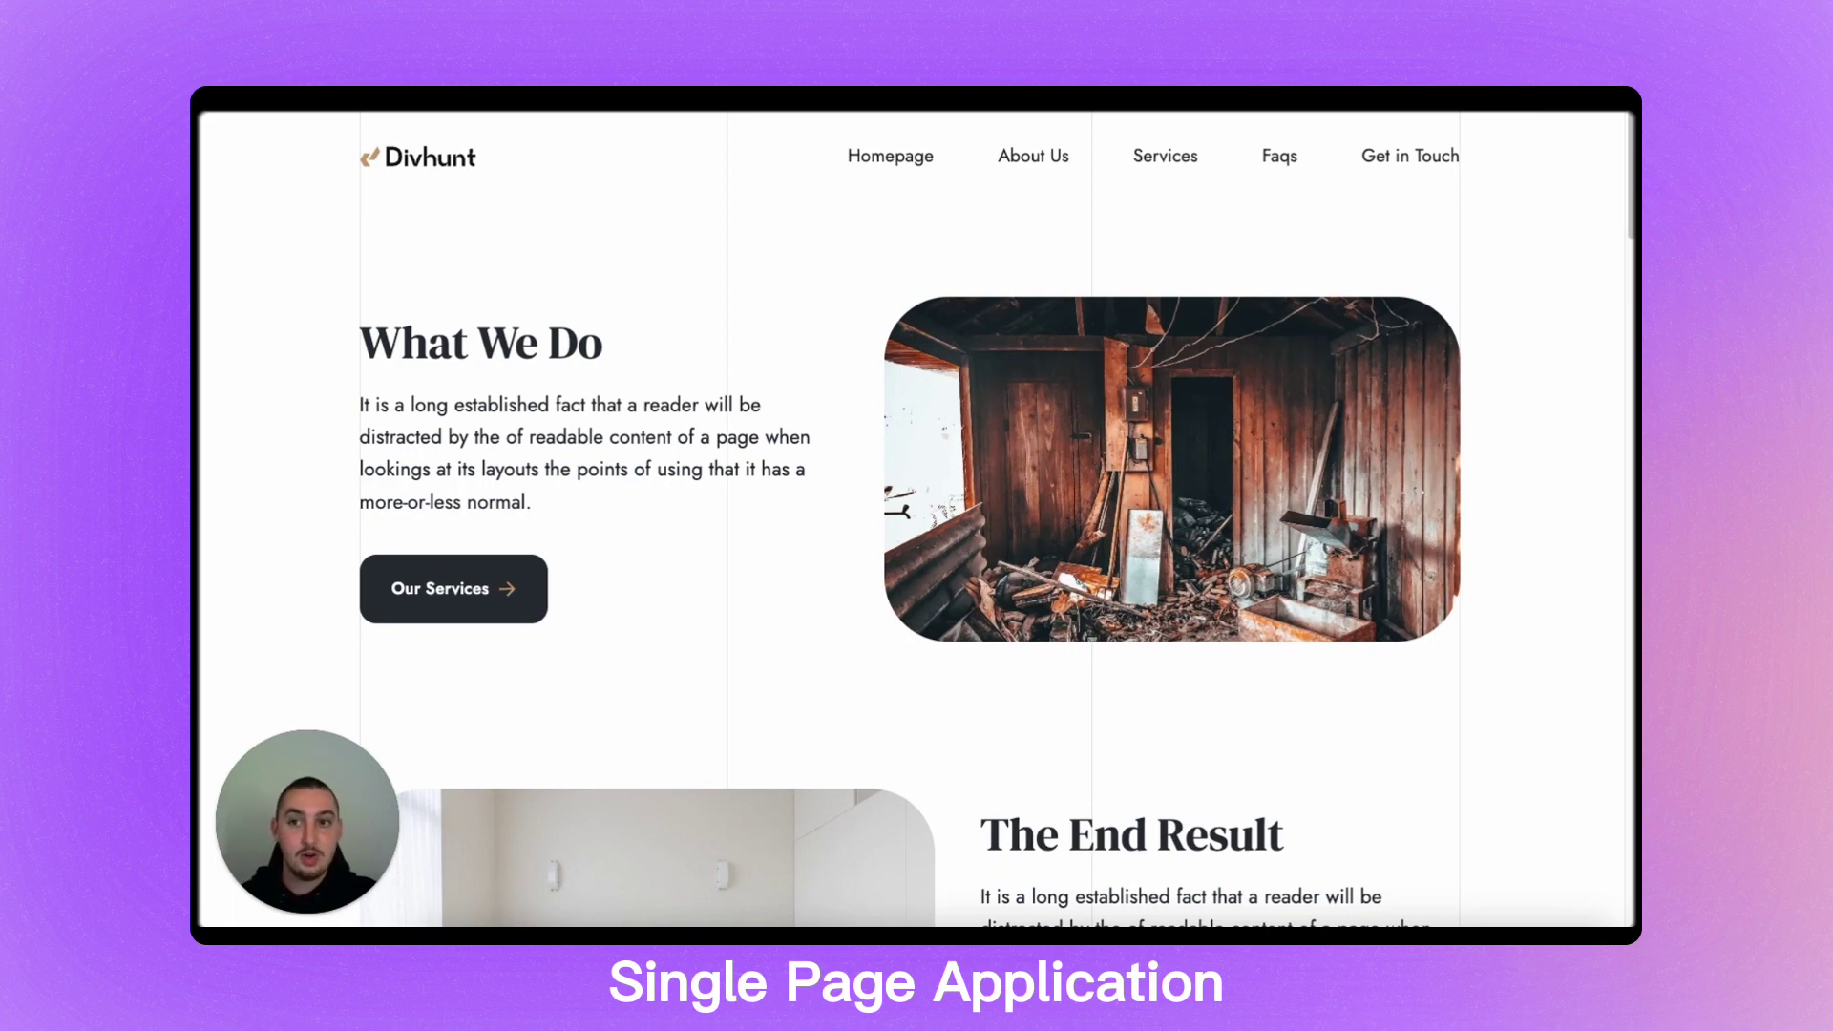
left_click(890, 153)
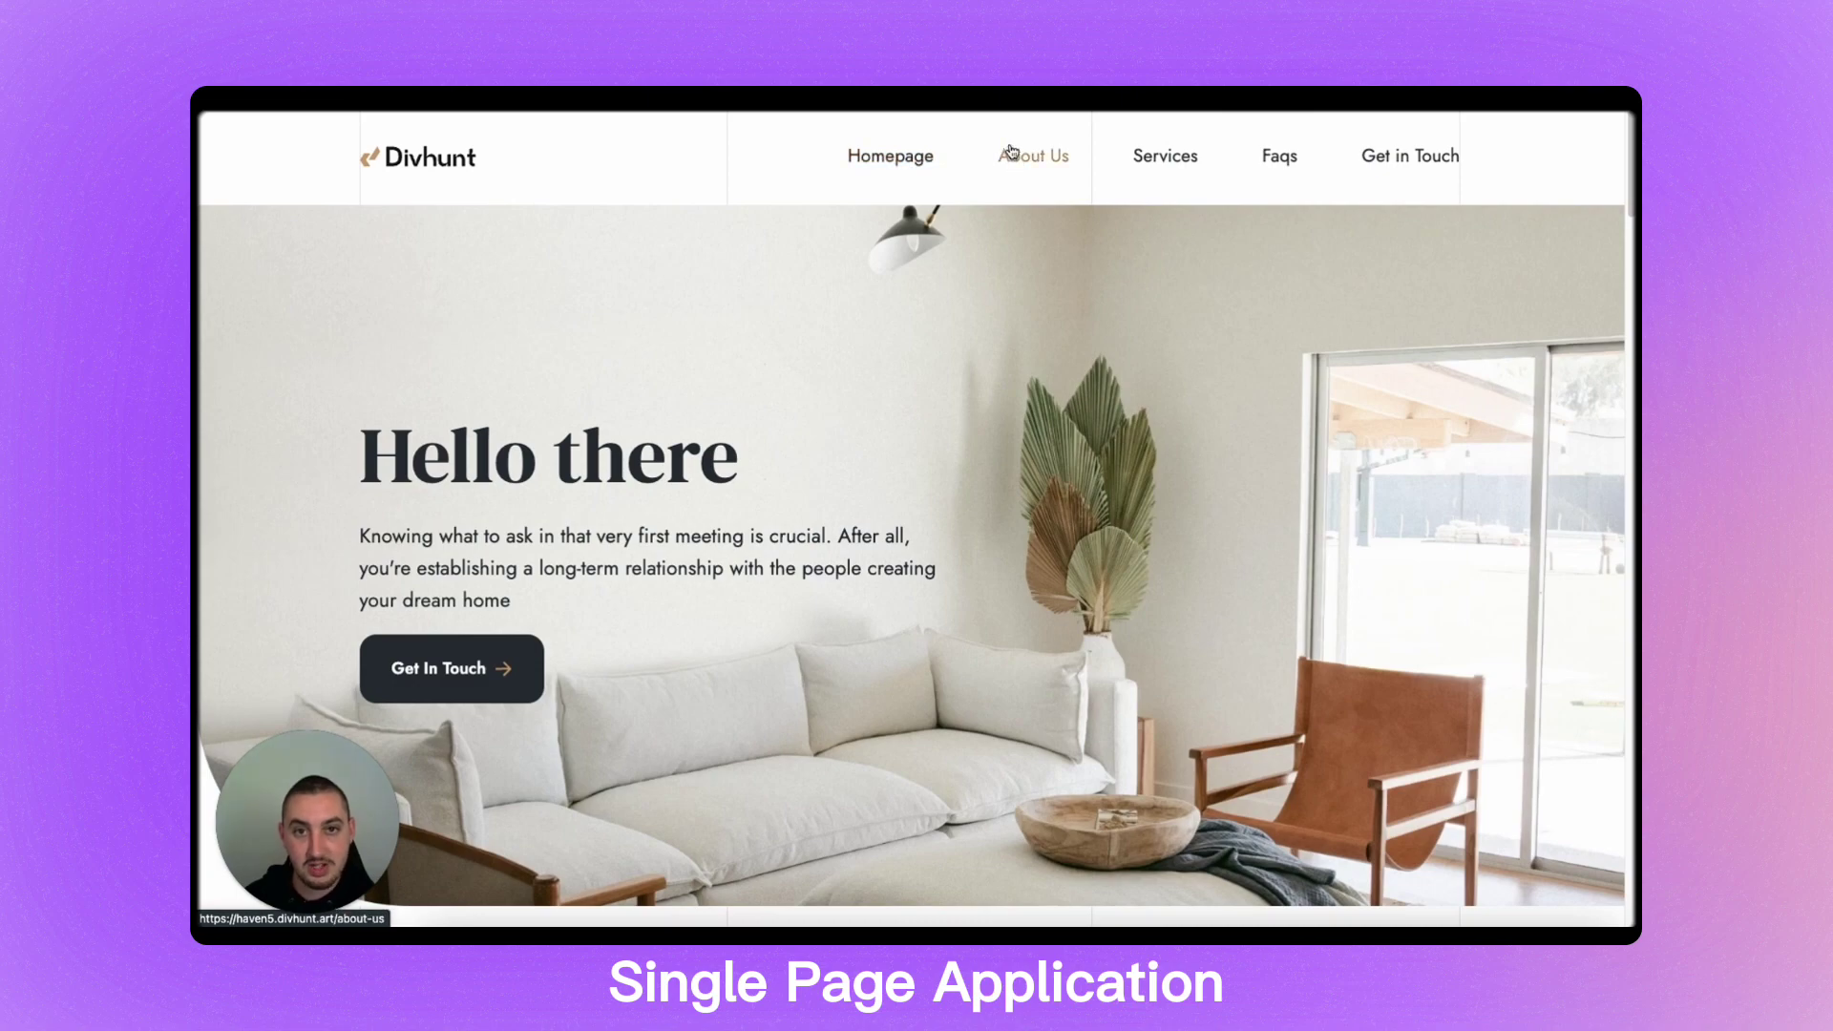
left_click(1017, 152)
left_click(888, 161)
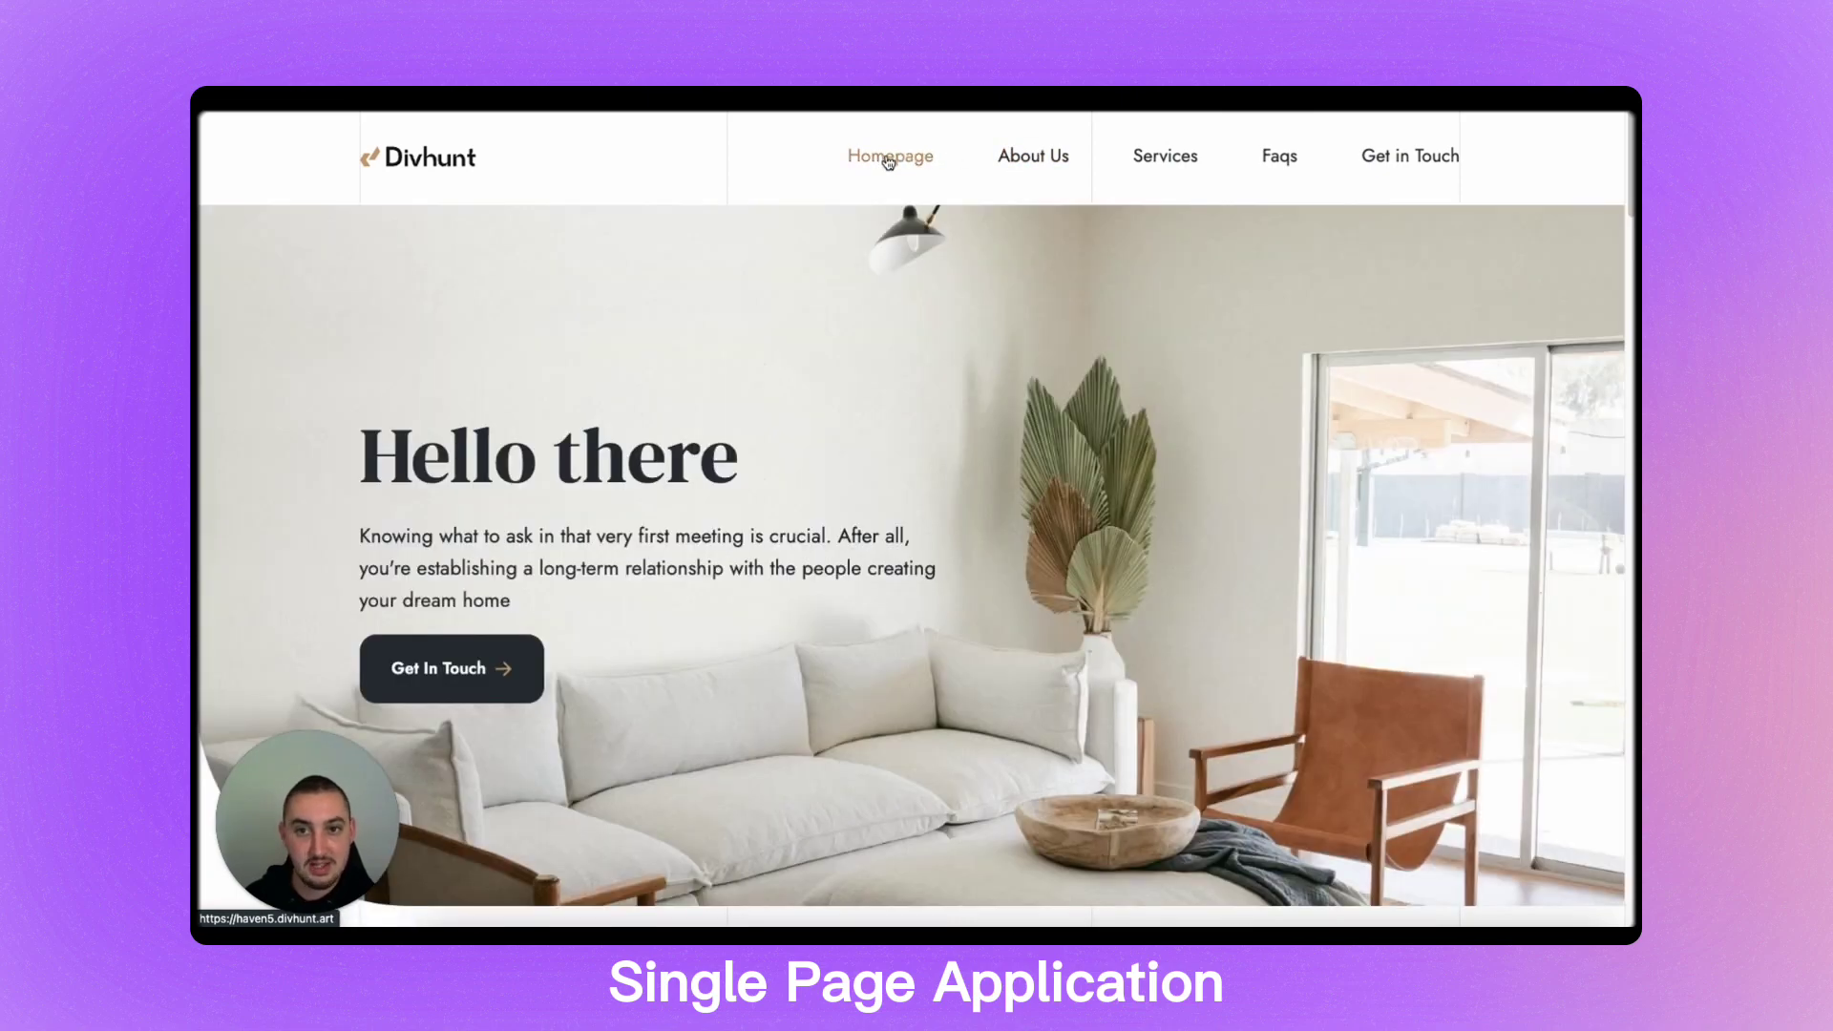
left_click(1054, 157)
left_click(1169, 159)
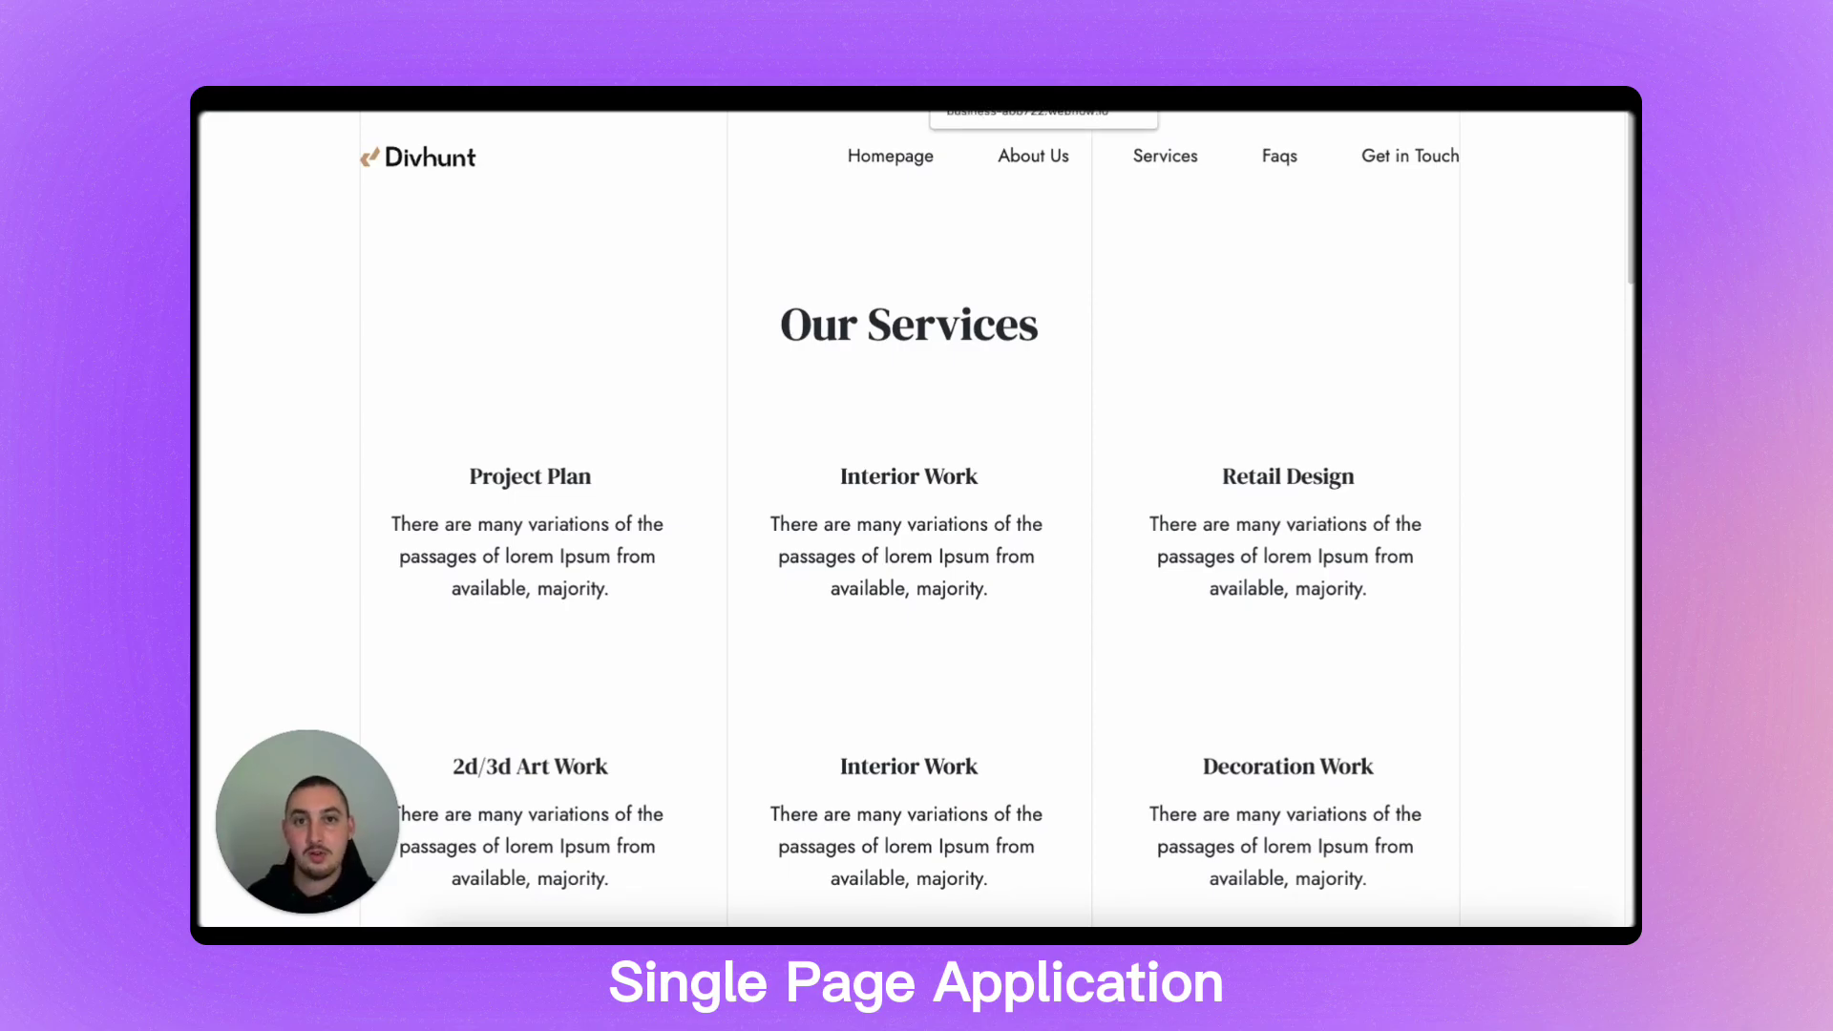
- Move from About Us and Services to the Our Blog page, then close the translation bar
left_click(1018, 164)
left_click(1141, 158)
left_click(1065, 157)
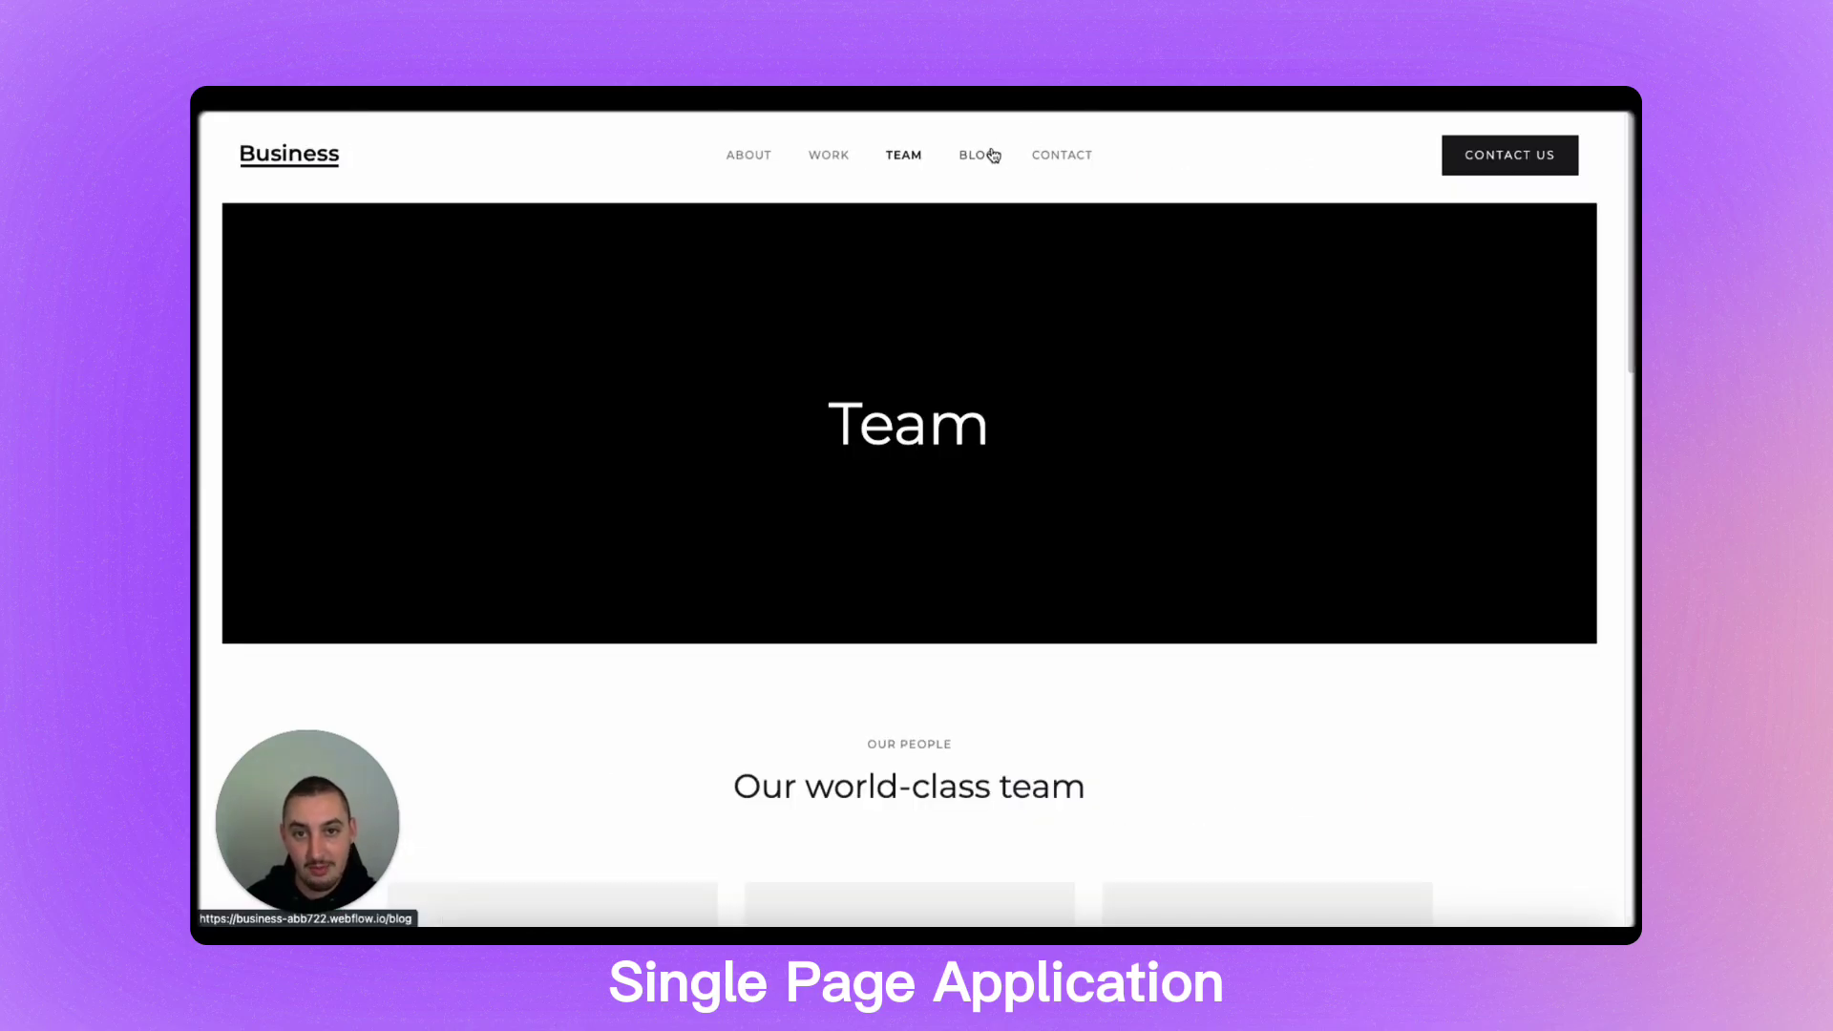
left_click(993, 156)
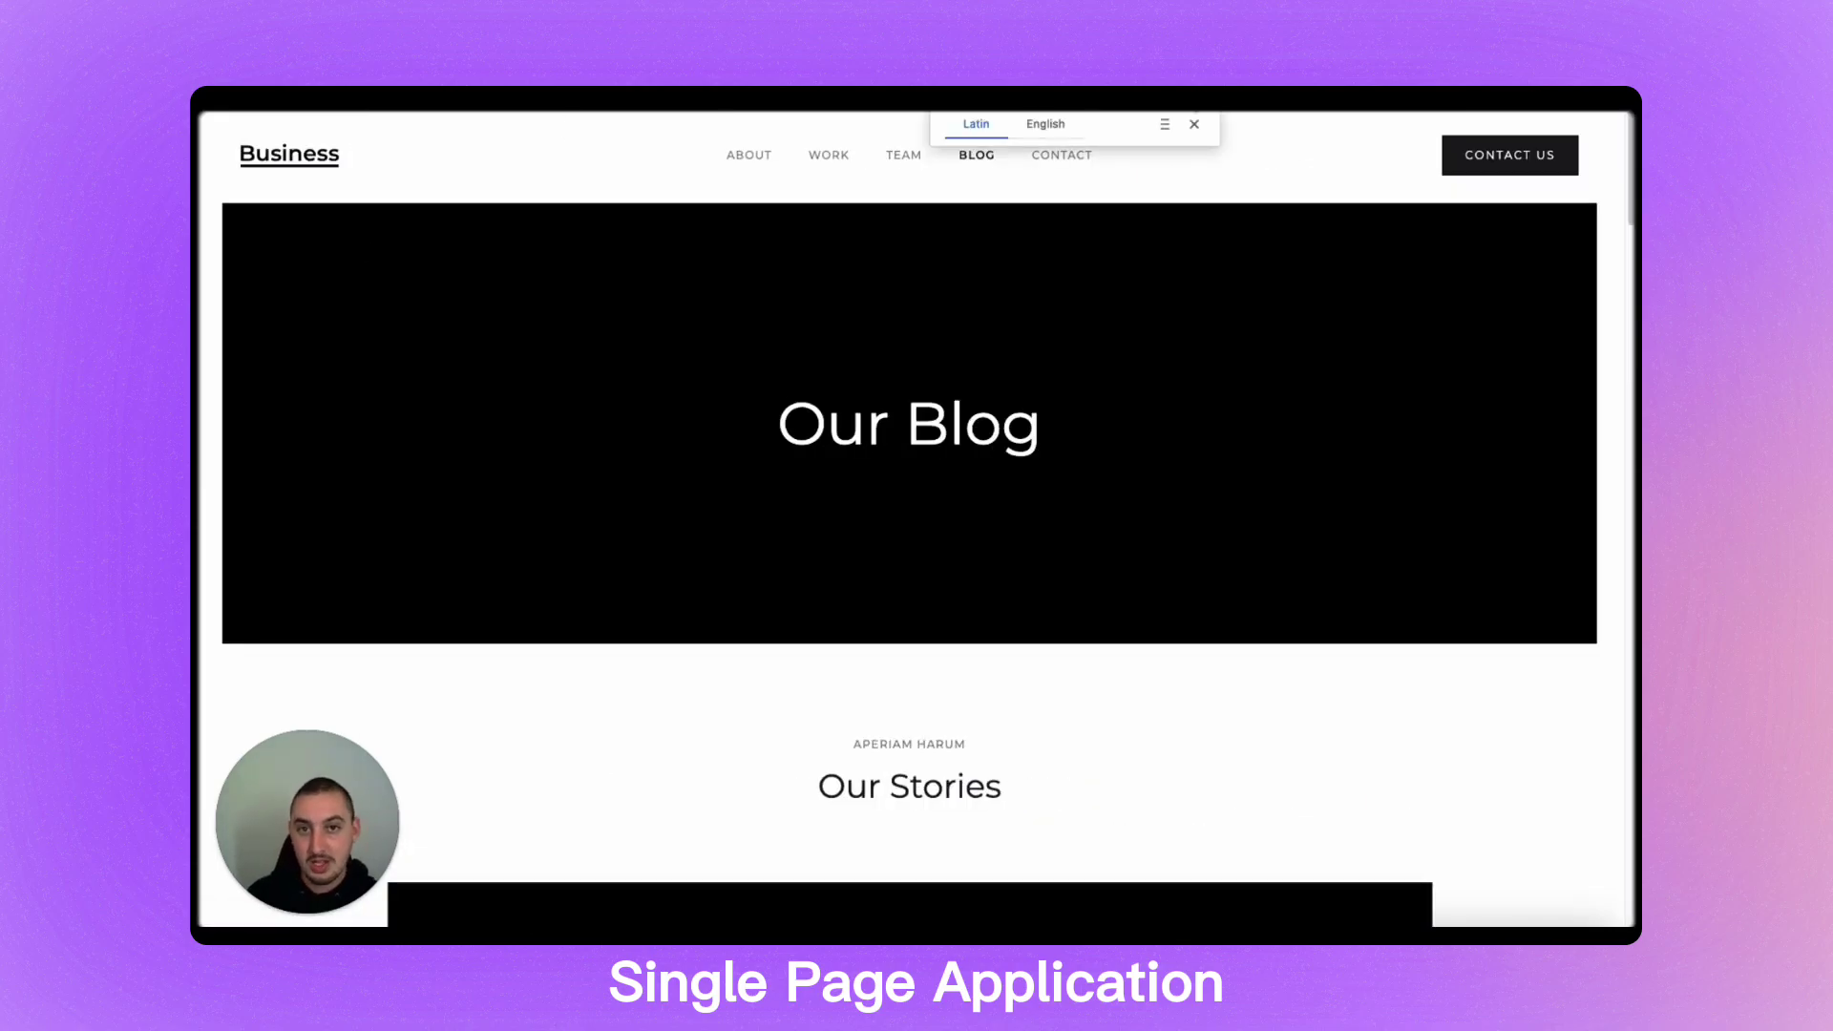
left_click(1194, 125)
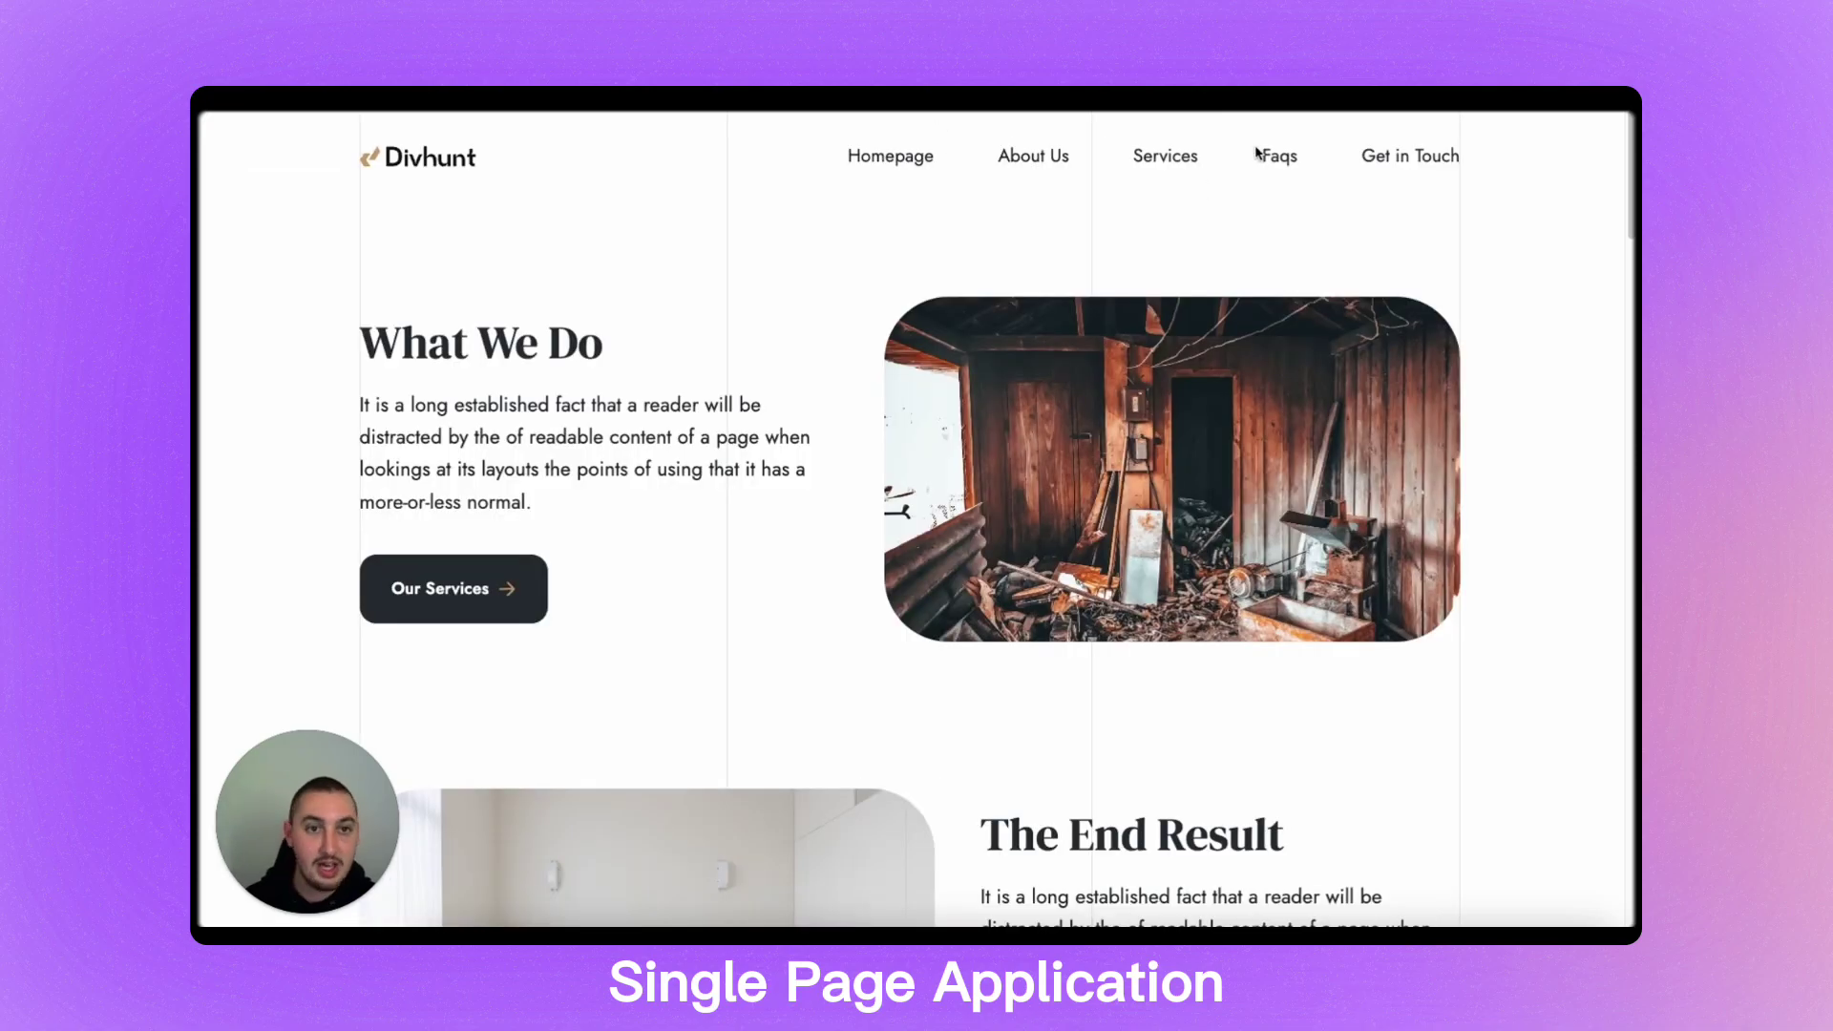
- Open the 'Every Question Answered' Faqs page, scroll through the questions and back up
left_click(1274, 156)
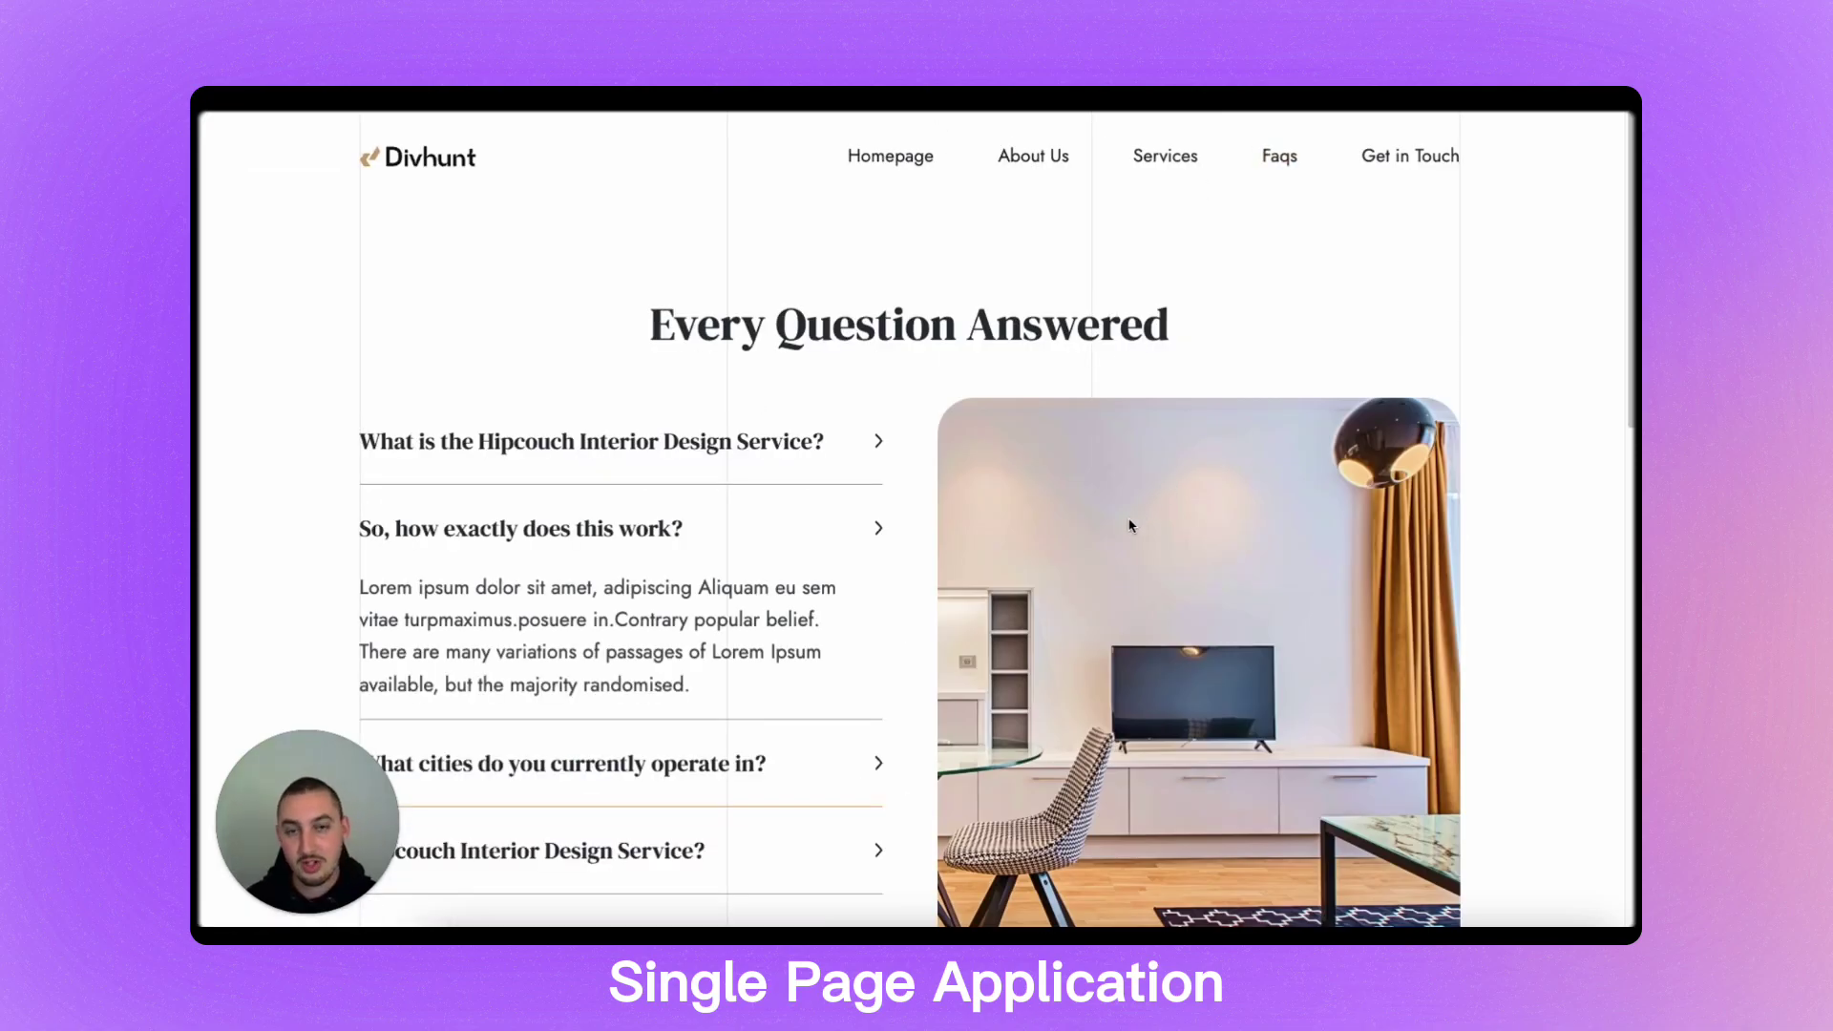
scroll(1130, 526, "down", 5)
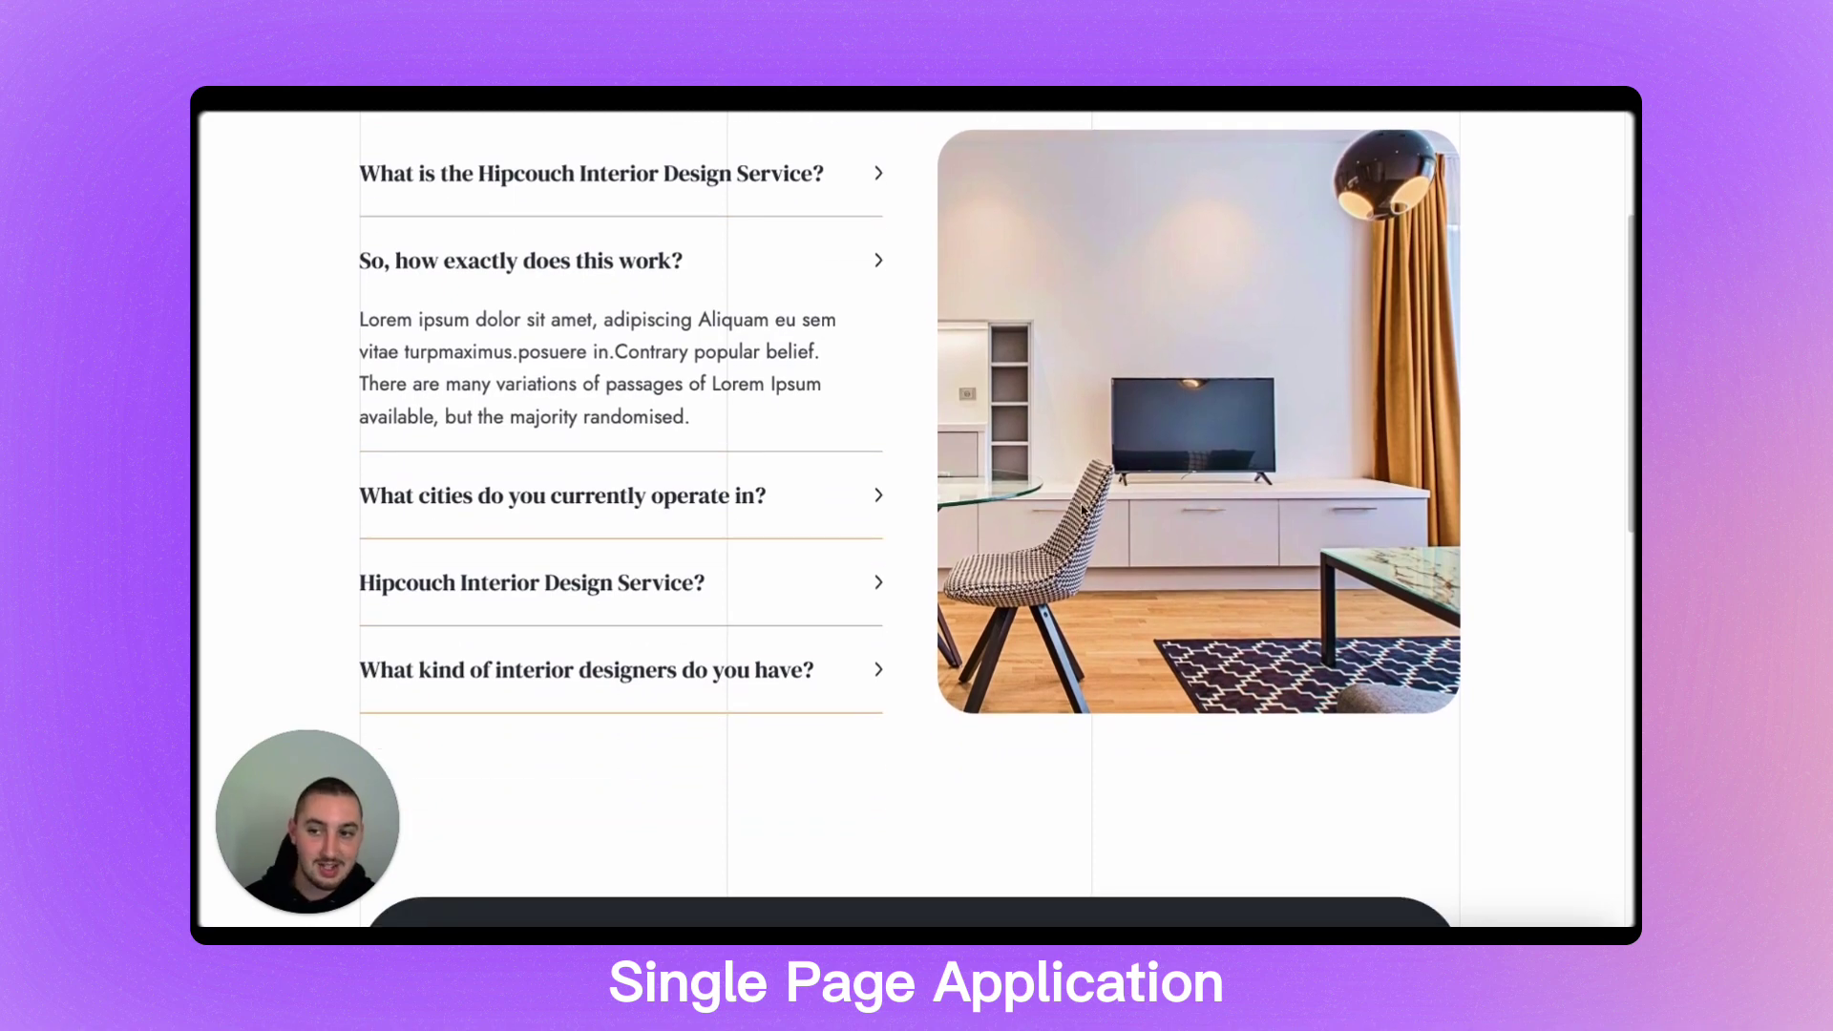
scroll(1084, 510, "down", 3)
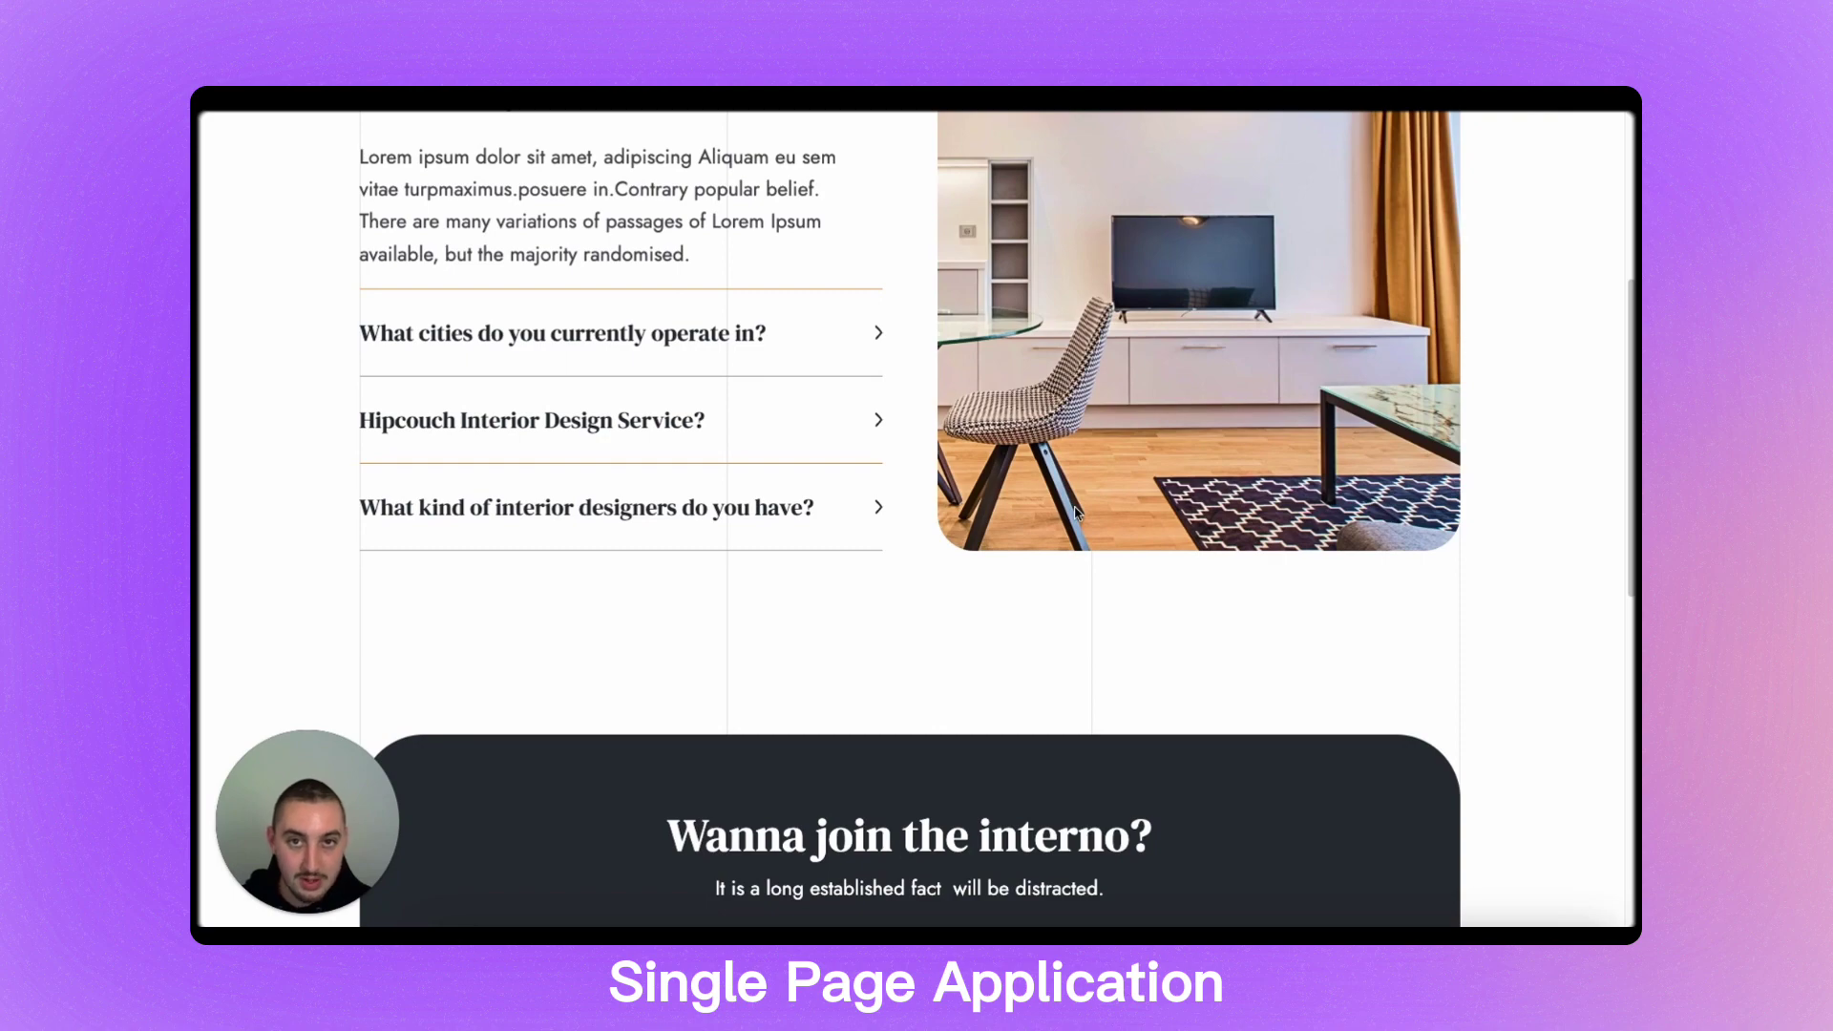
scroll(1047, 515, "up", 5)
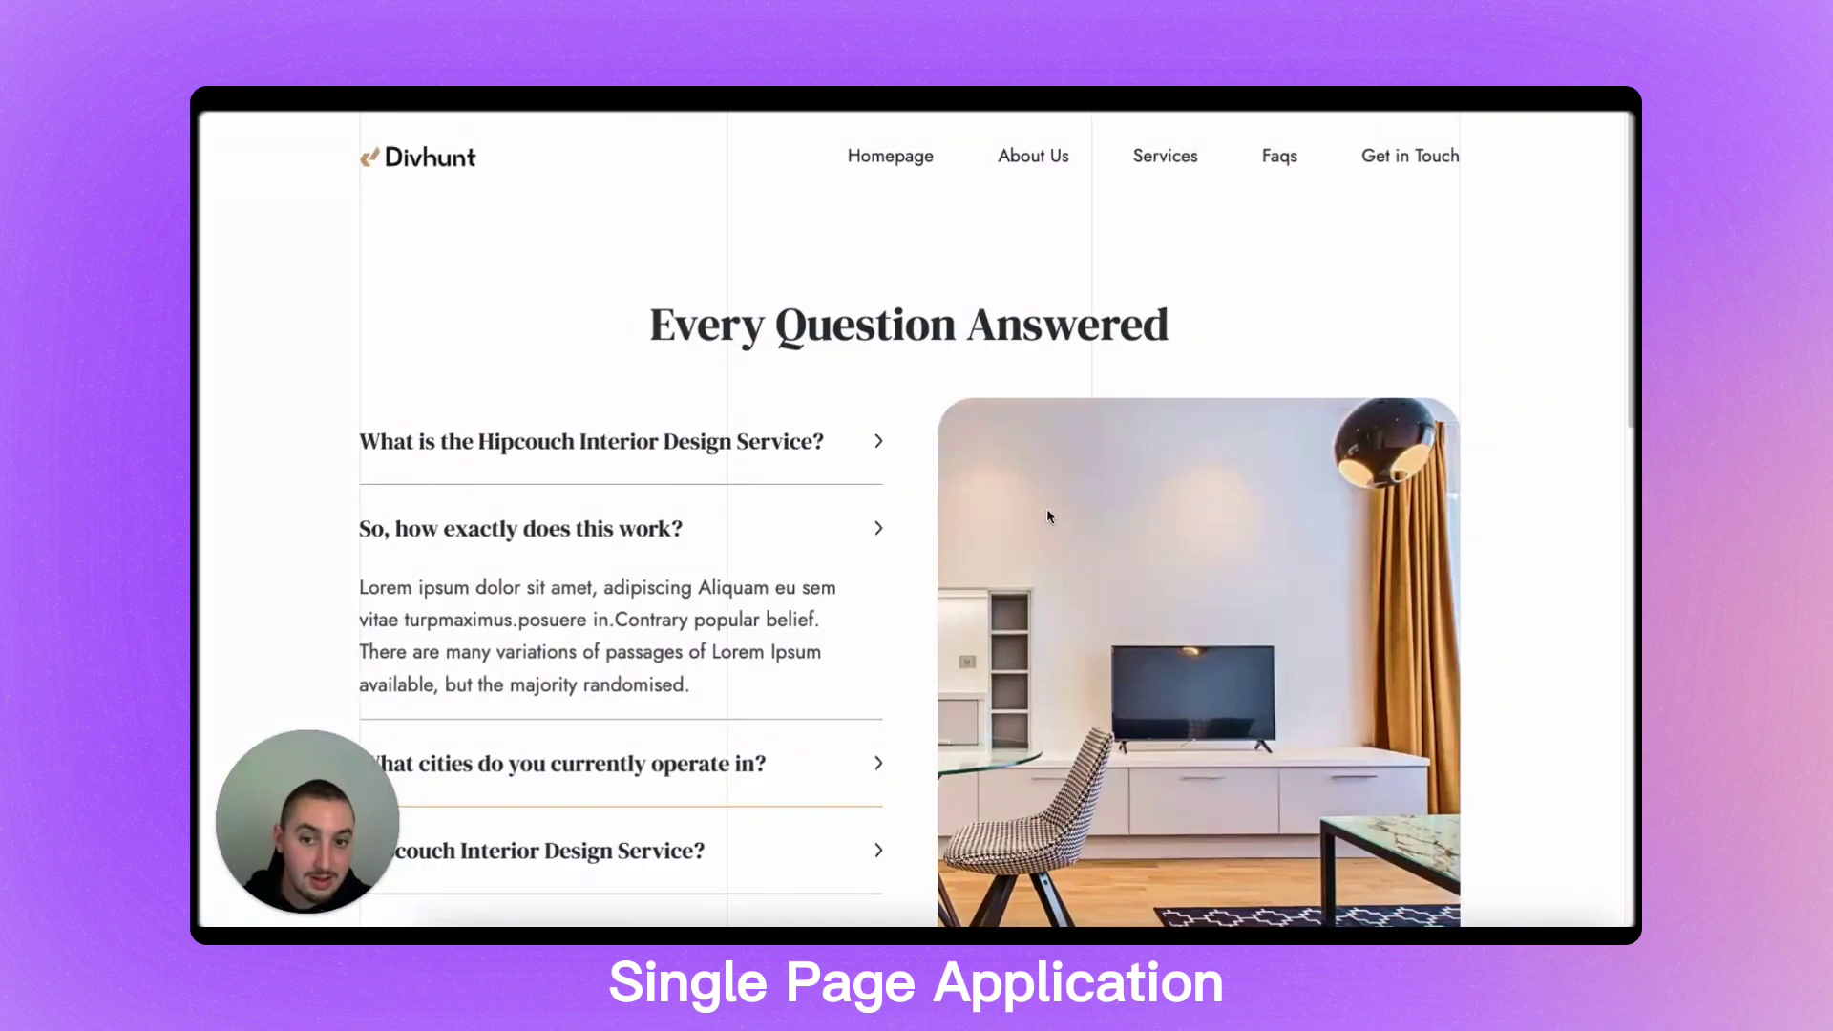